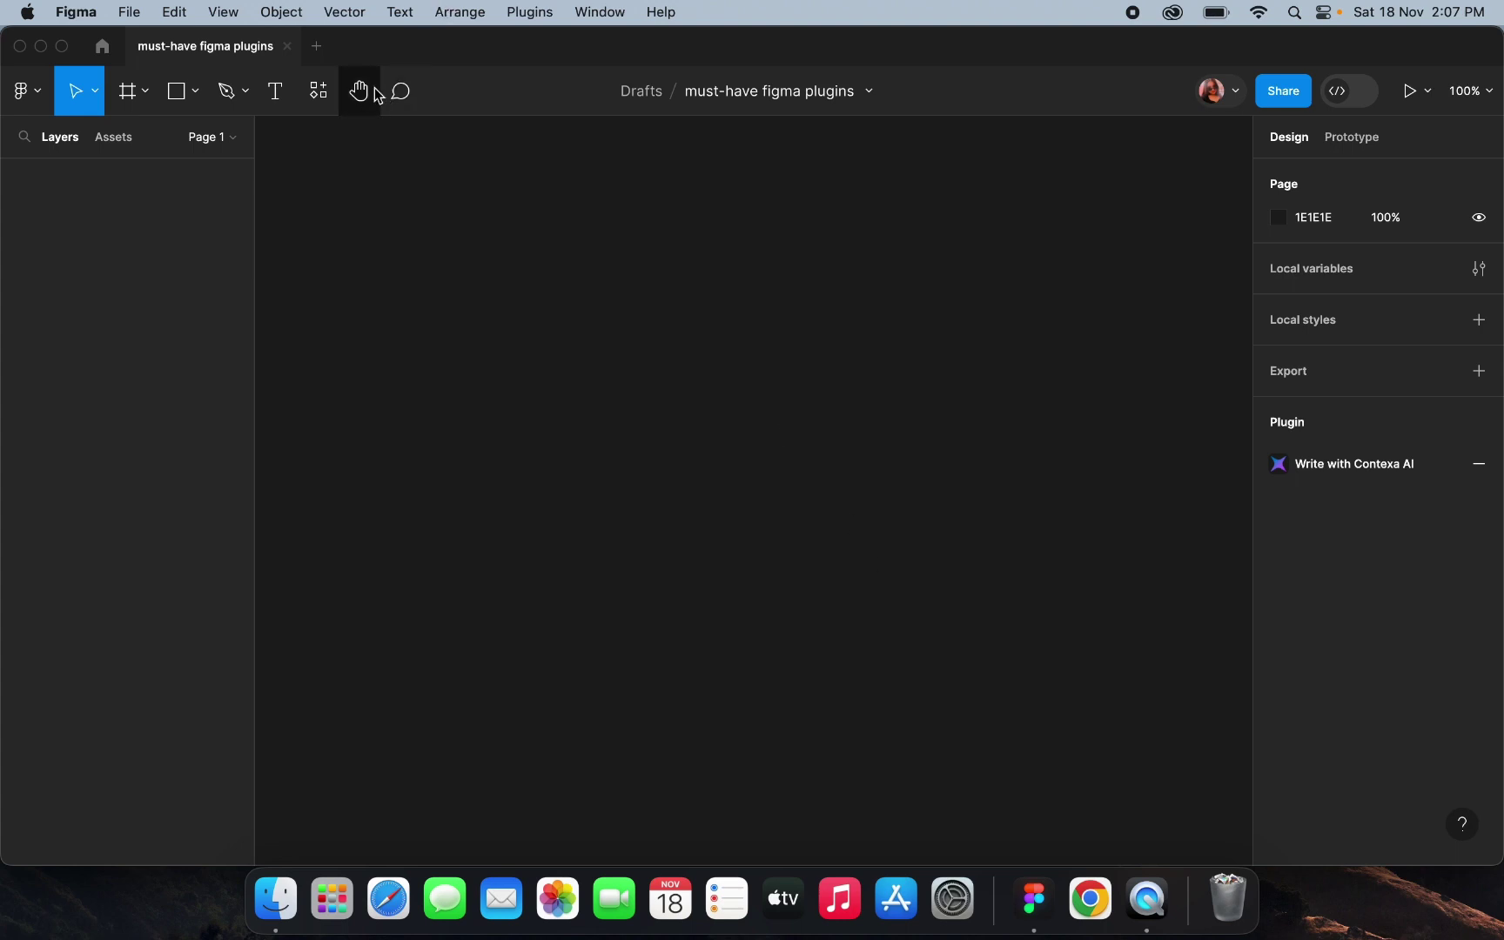
Open the details of the recent UIHUT plugin and review its description and feature list
left_click(313, 98)
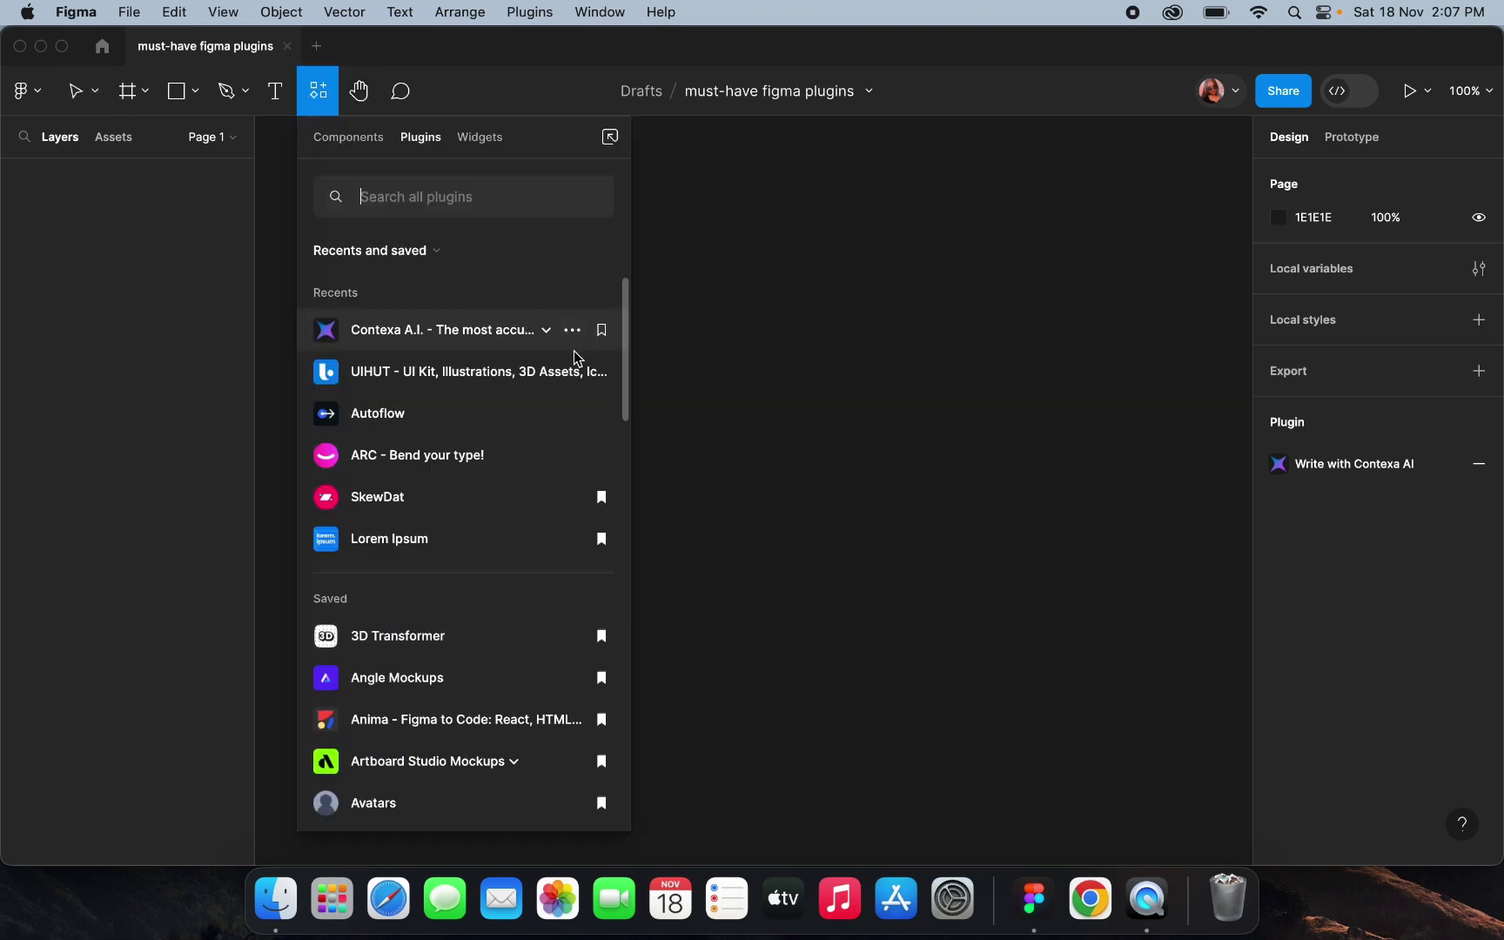
left_click(573, 374)
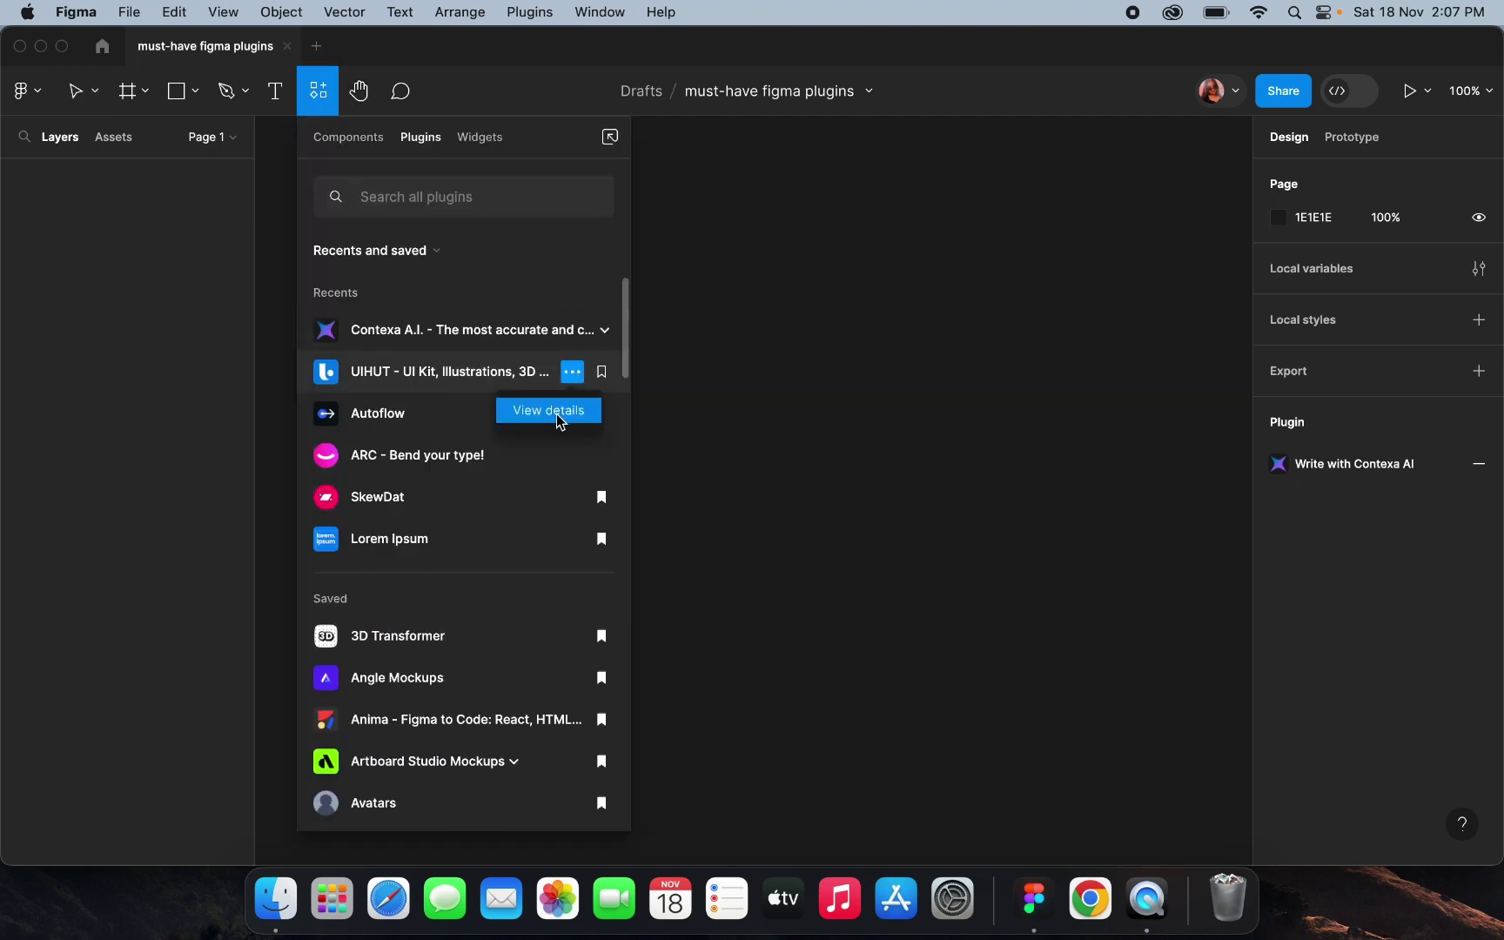
left_click(558, 415)
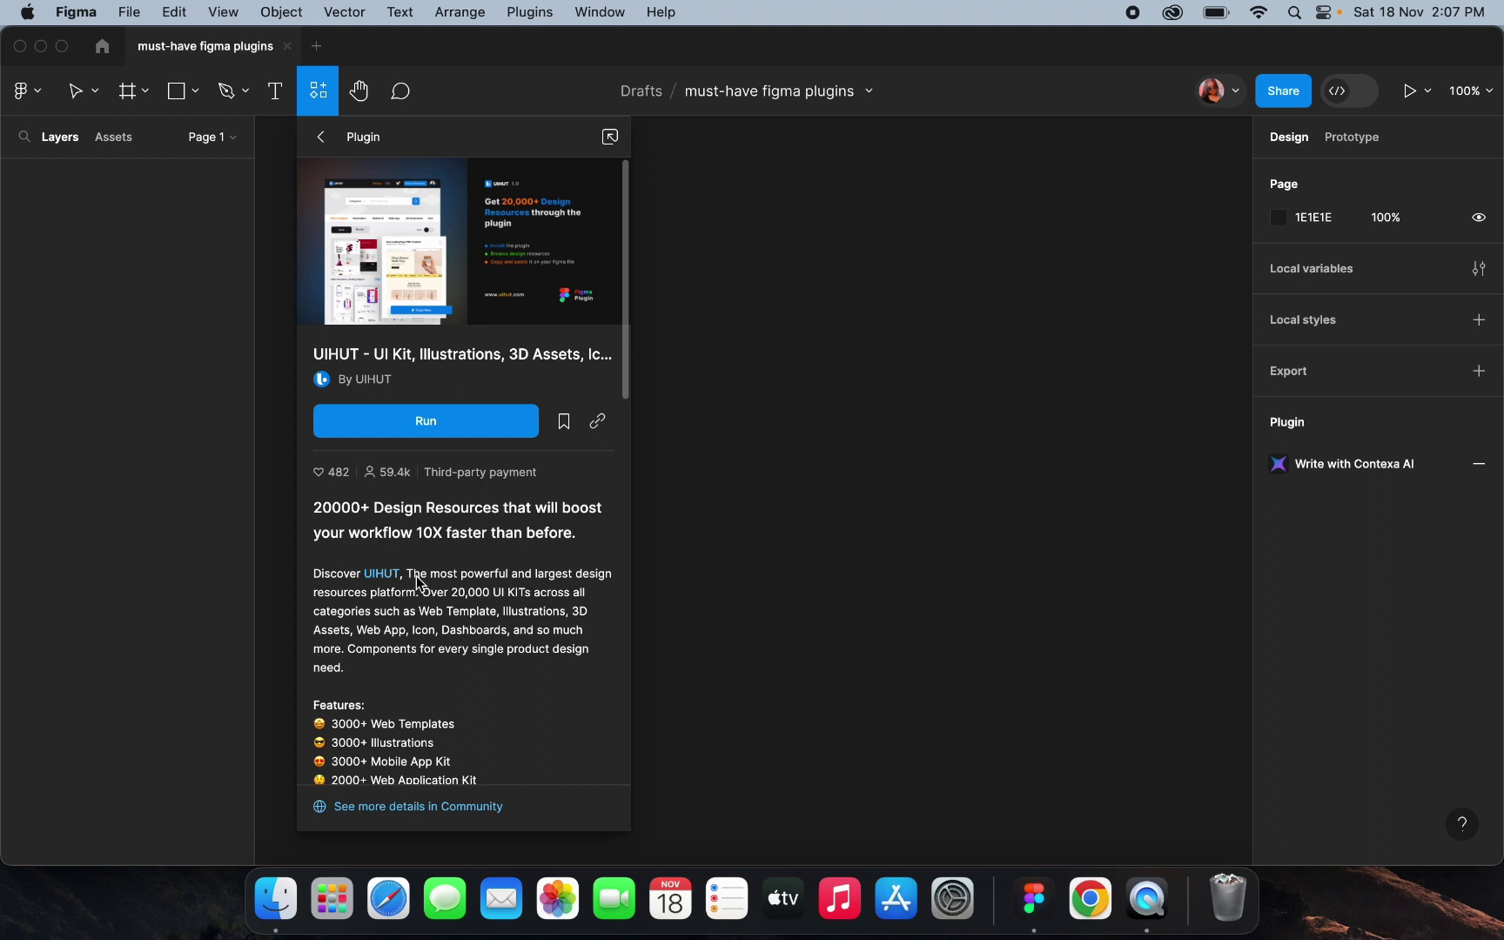
scroll(407, 592, "down", 2)
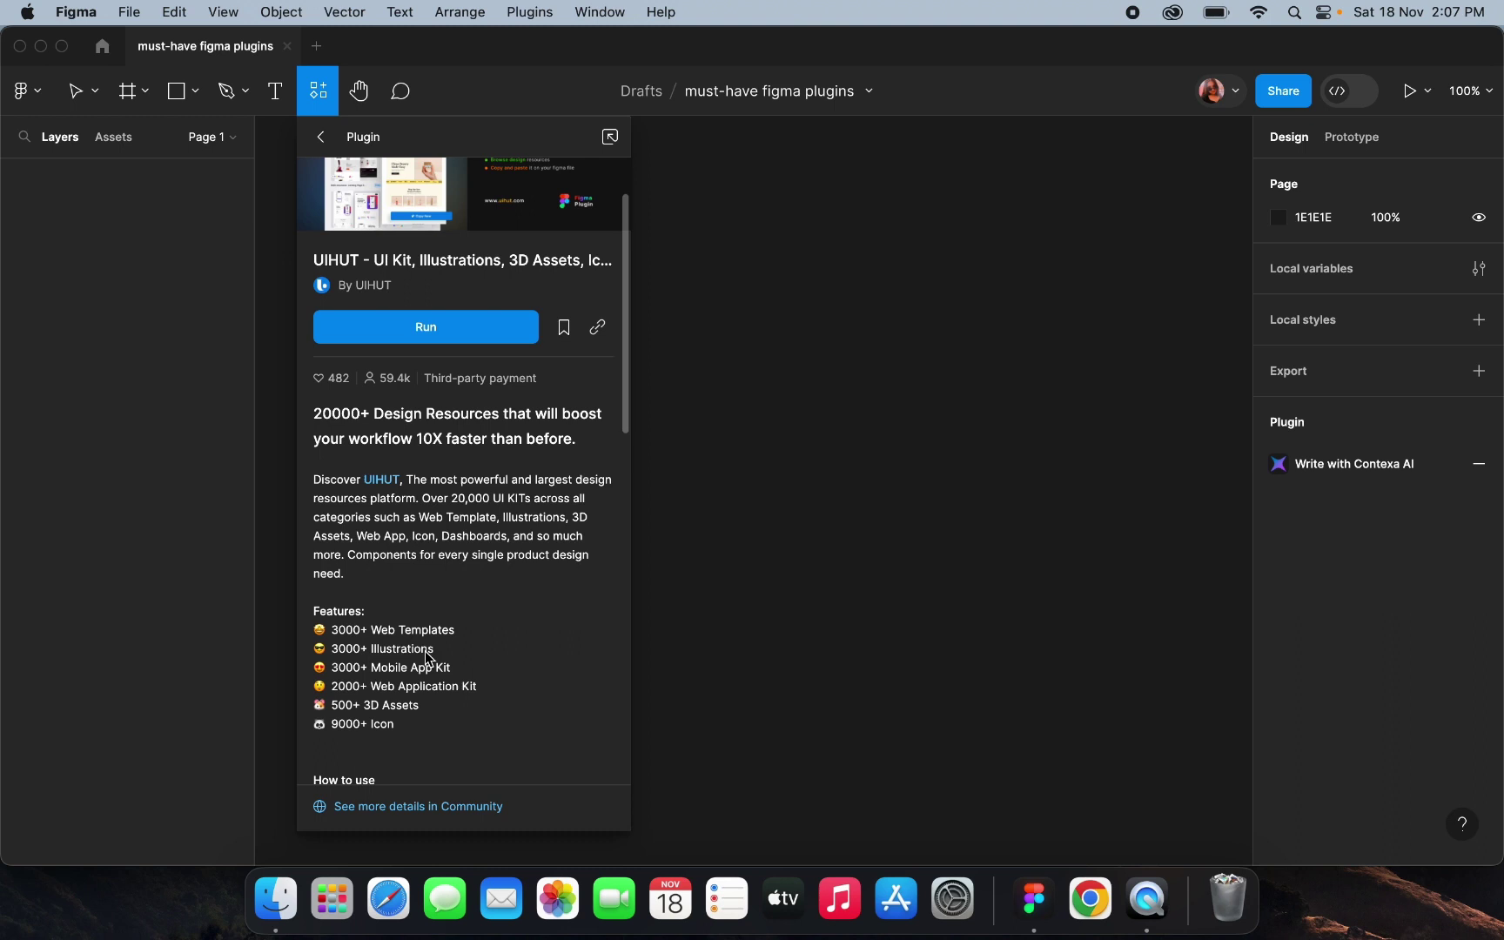
scroll(426, 657, "up", 2)
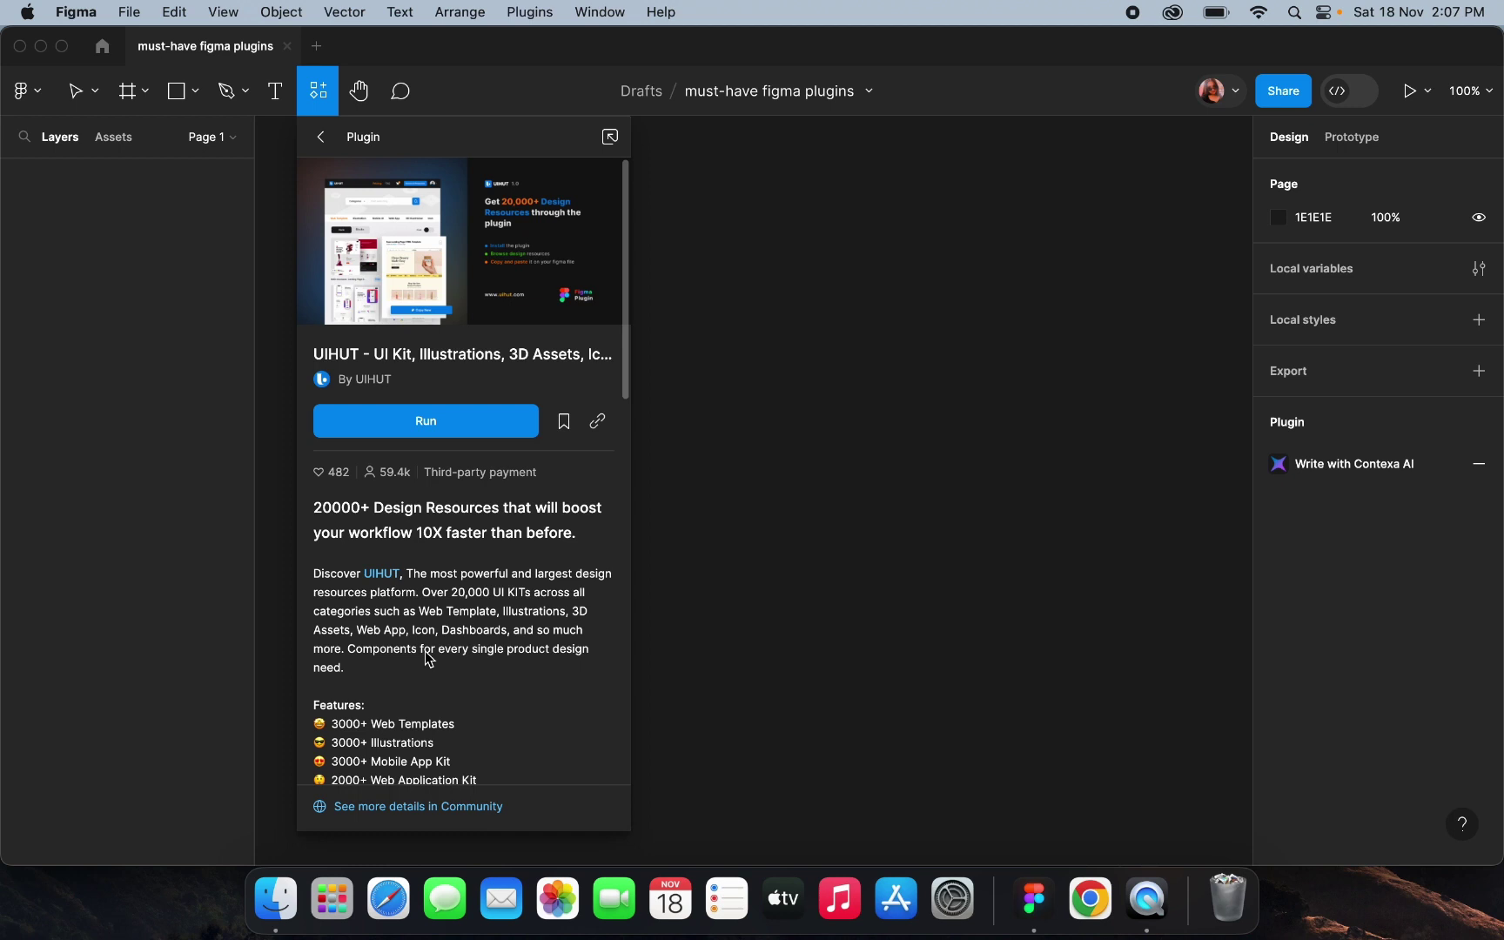
Run the UIHUT plugin, dismiss its Black Friday offer to view the design resources, and close the plugin
left_click(436, 432)
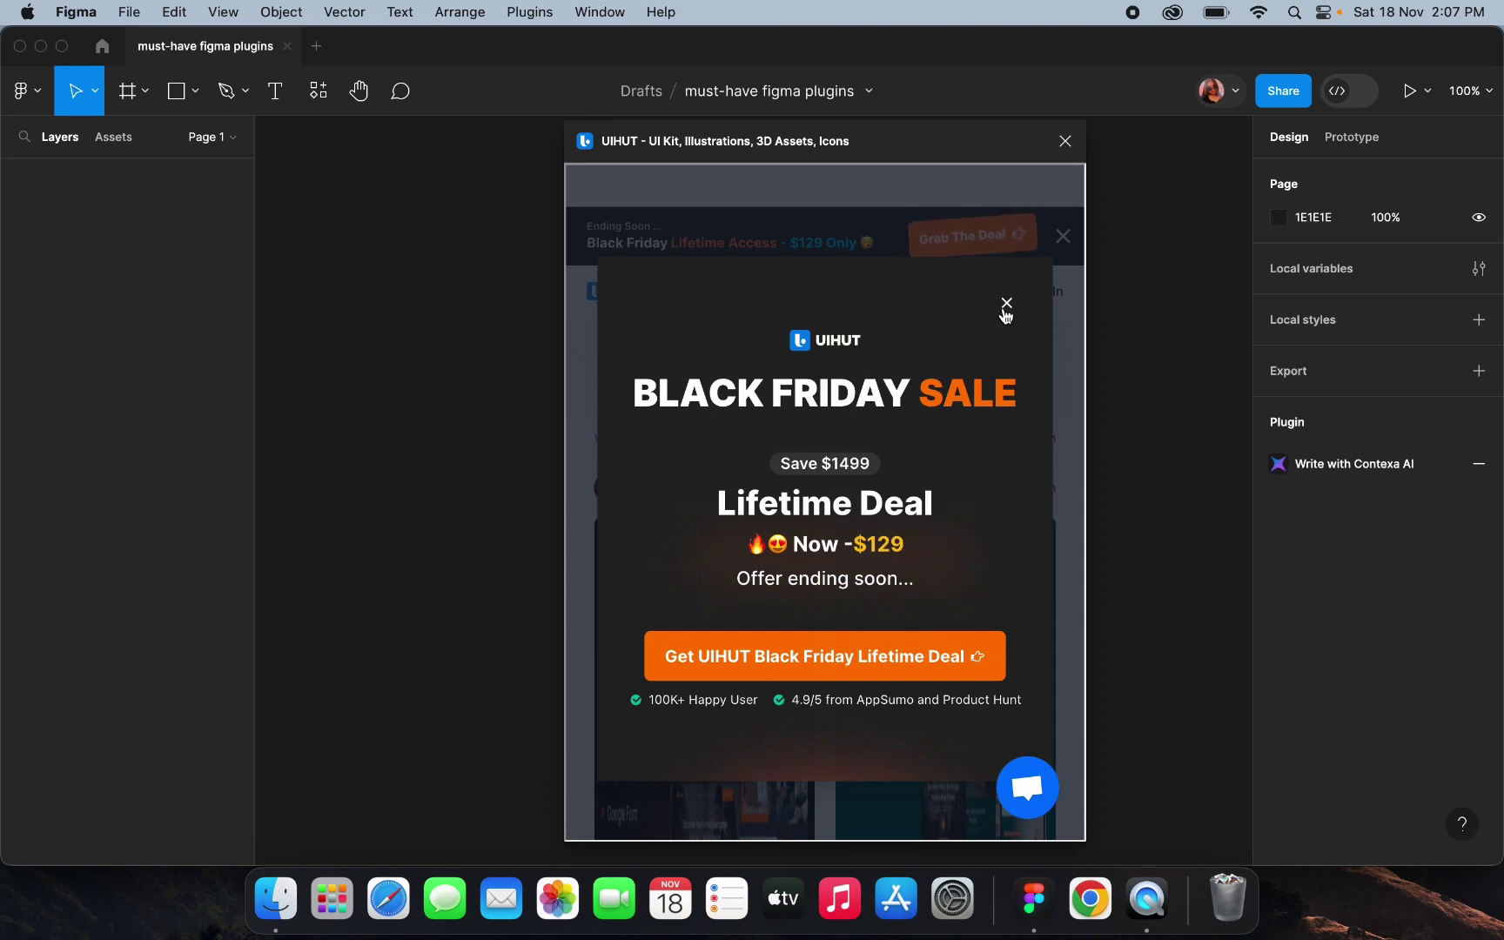
left_click(1006, 309)
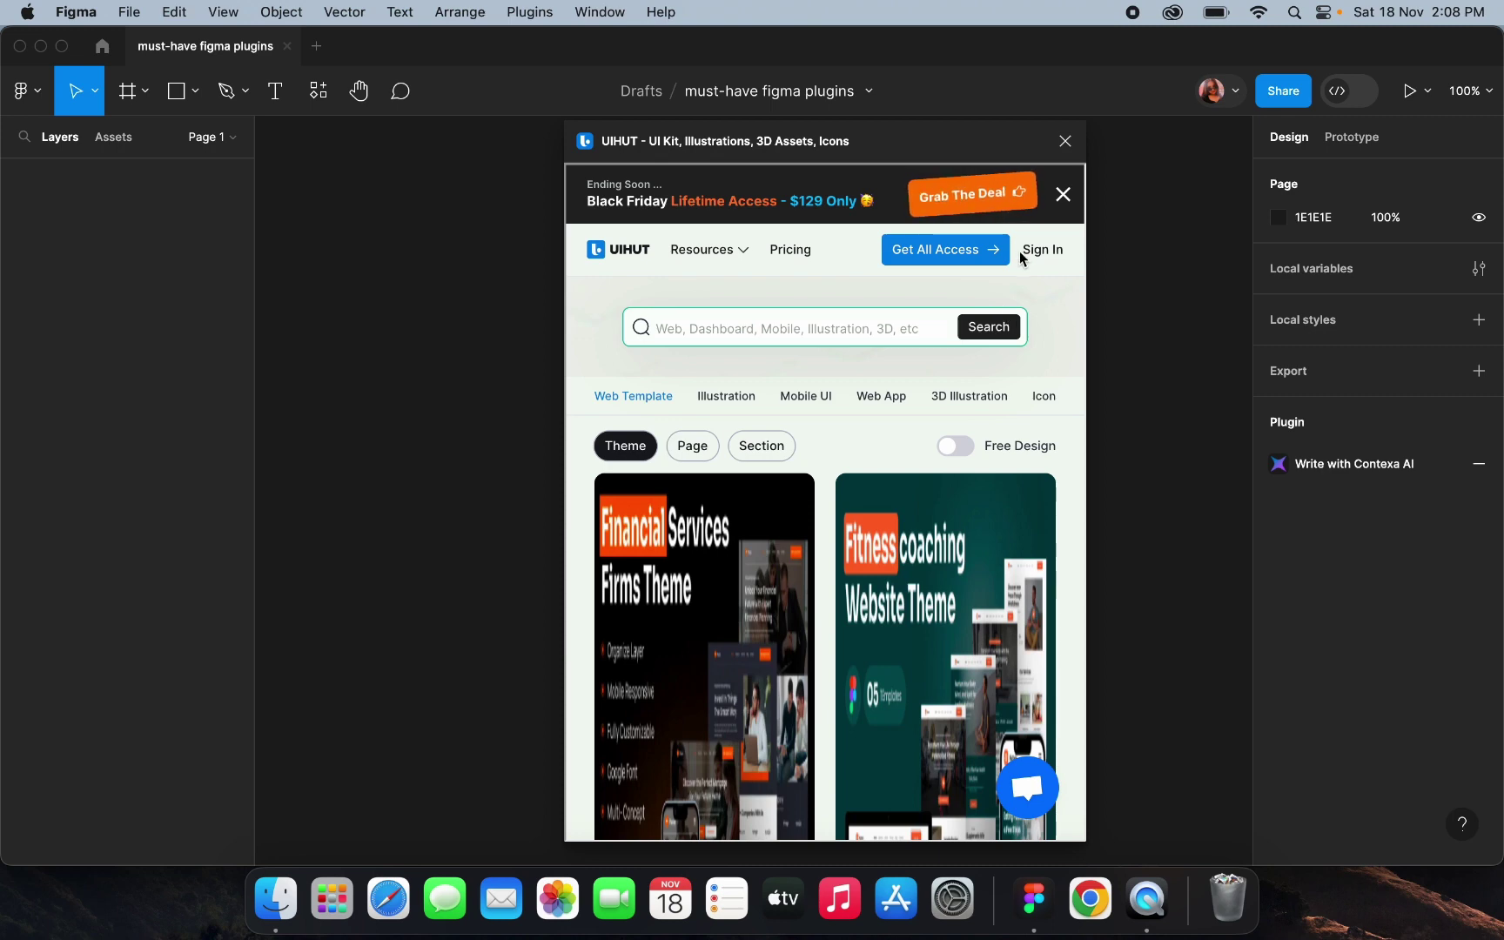
left_click(1065, 141)
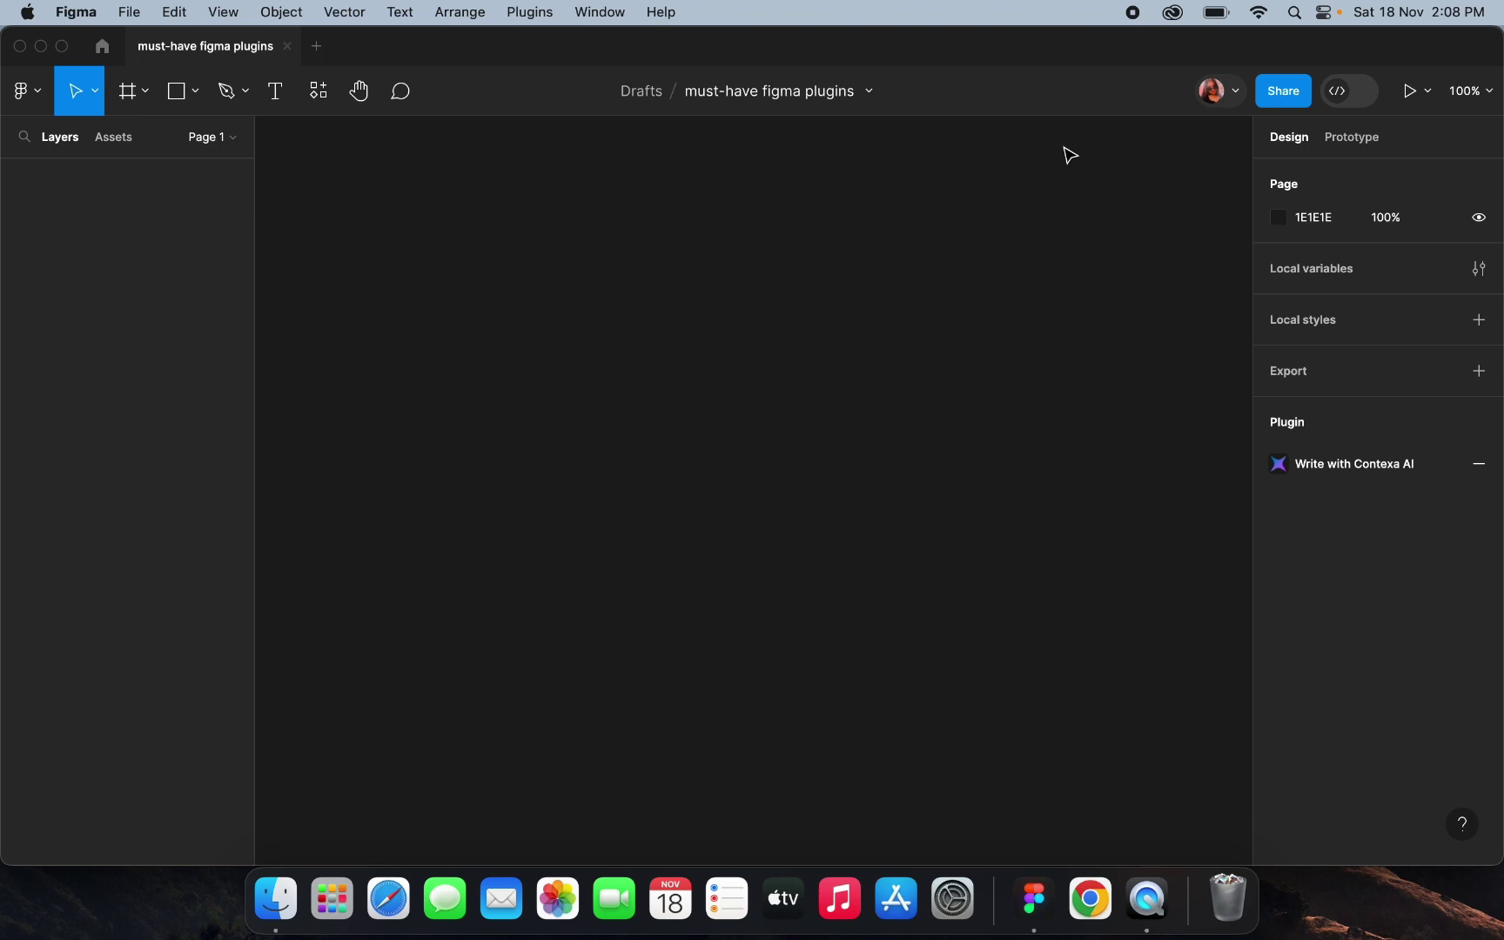
Open the details of the recent Contexa A.I. plugin and run it from there
left_click(318, 96)
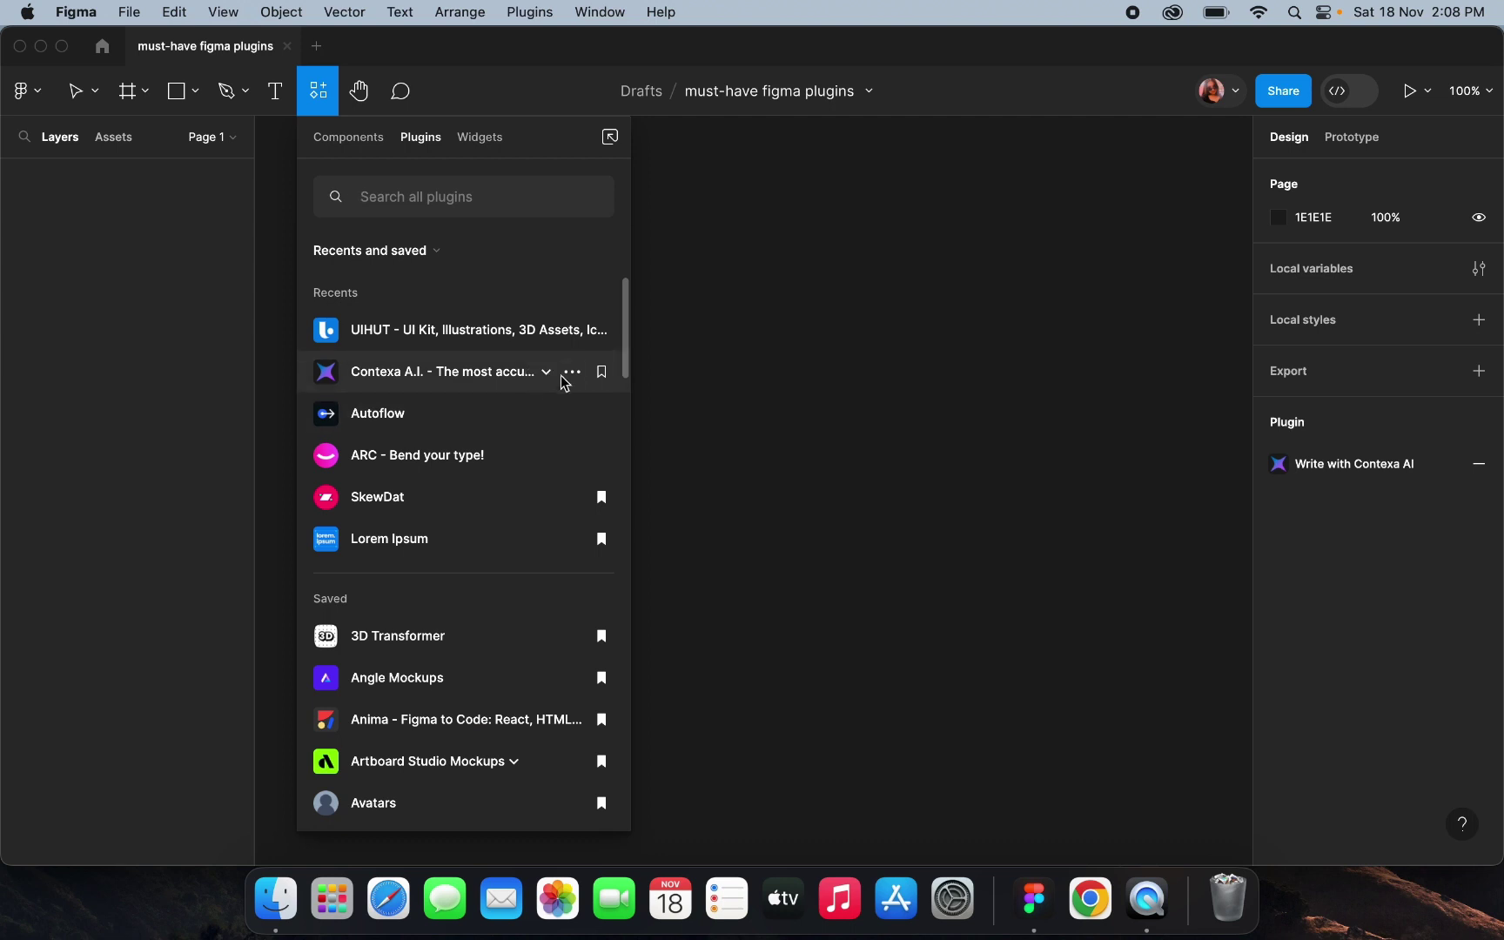
left_click(572, 375)
left_click(566, 406)
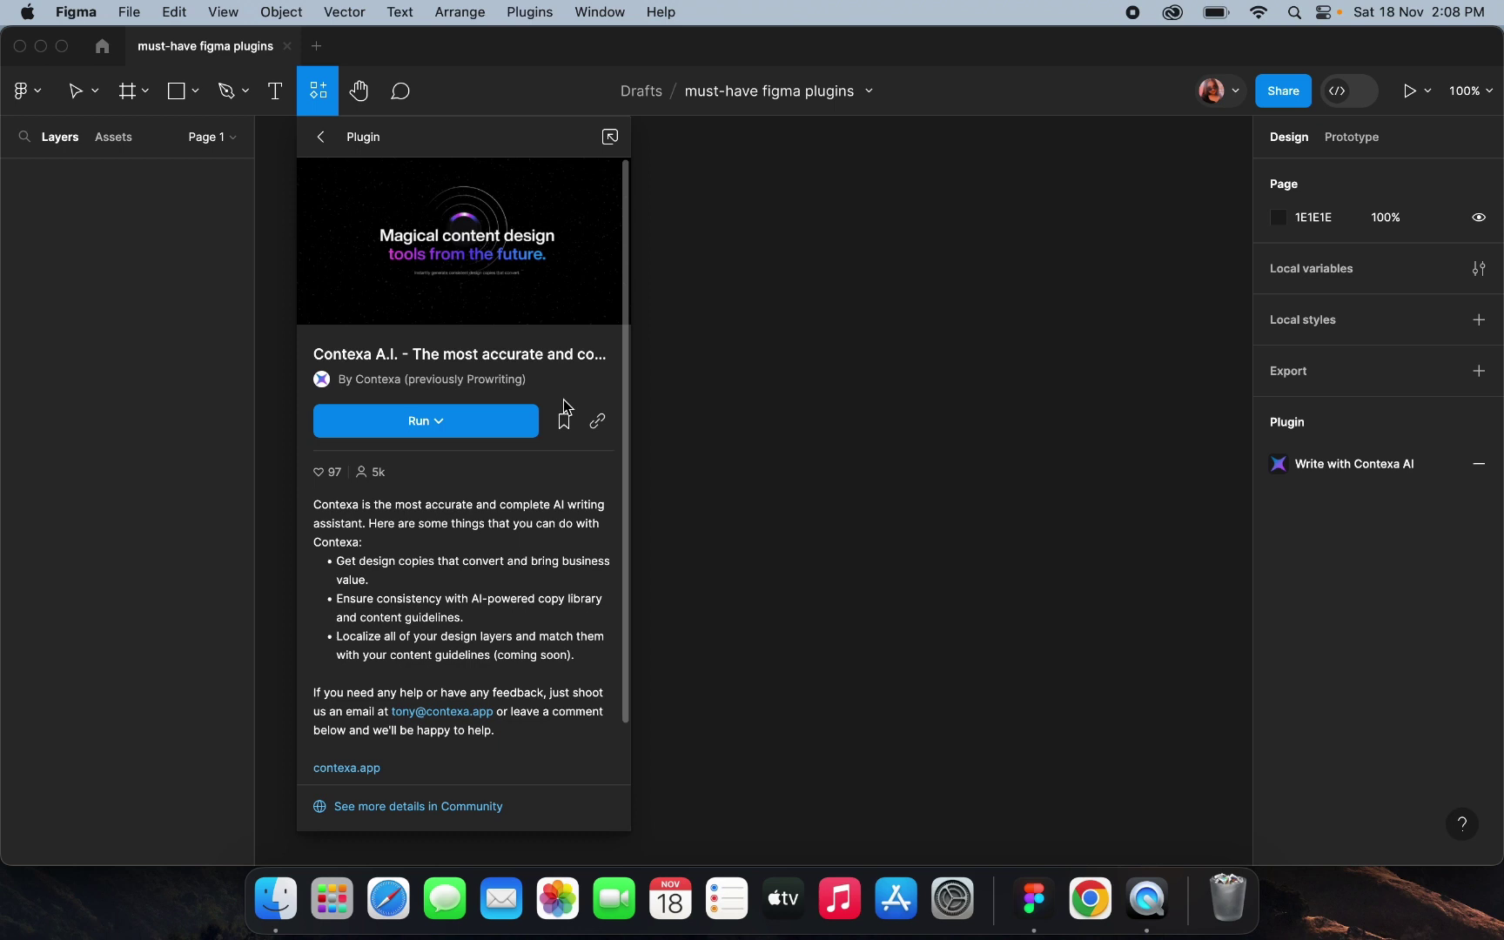
left_click(470, 422)
left_click(448, 466)
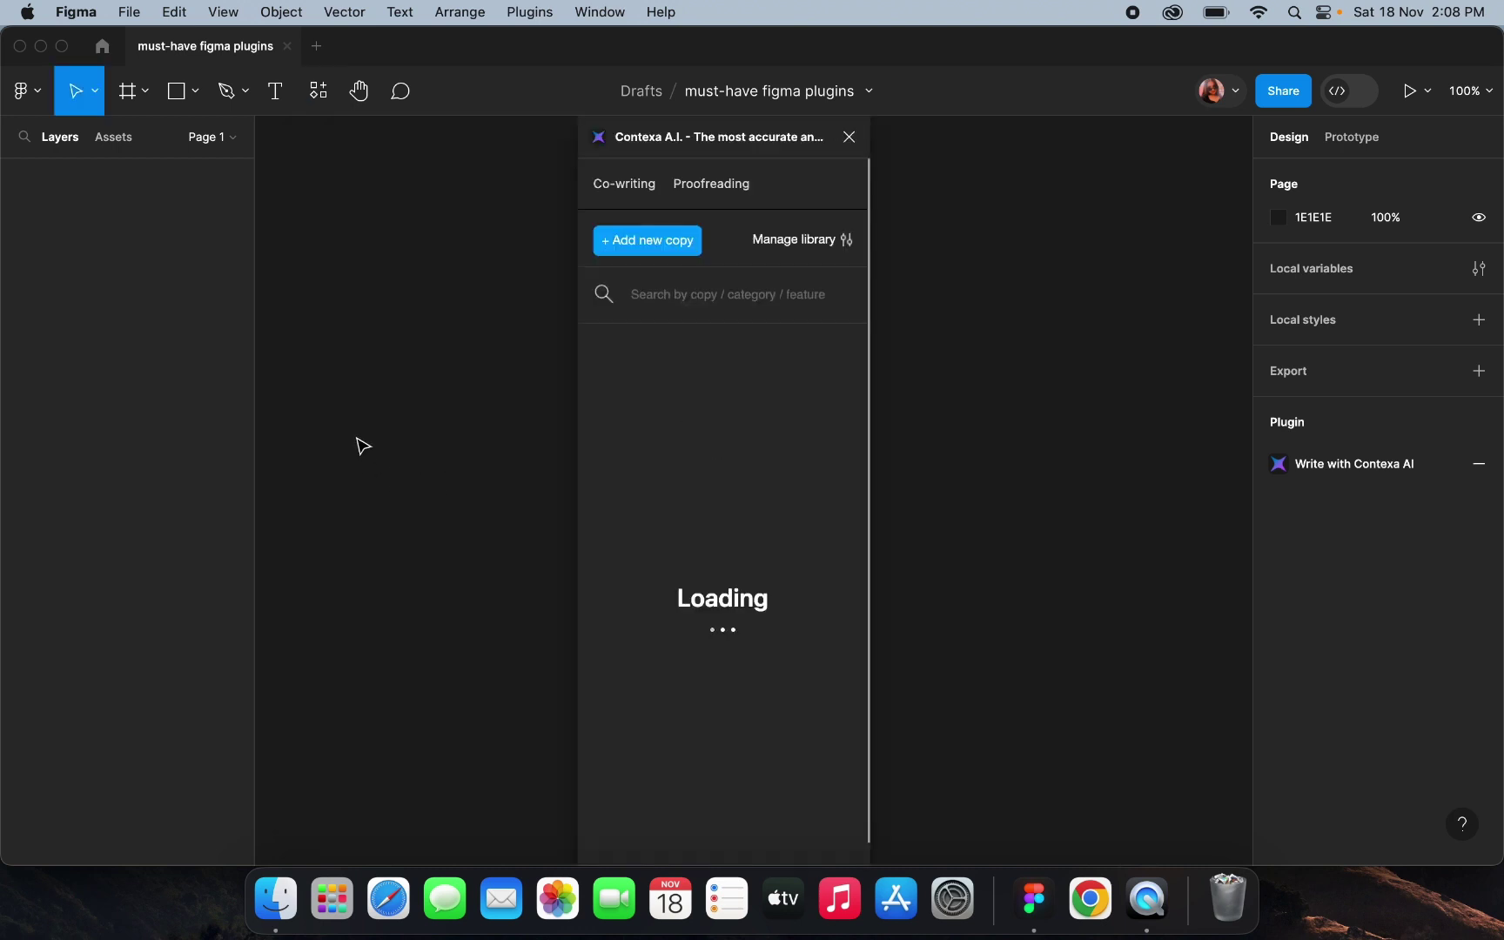
View the Proofreading and Co-writing features of Contexa A.I., closing the plugin when done
left_click(693, 192)
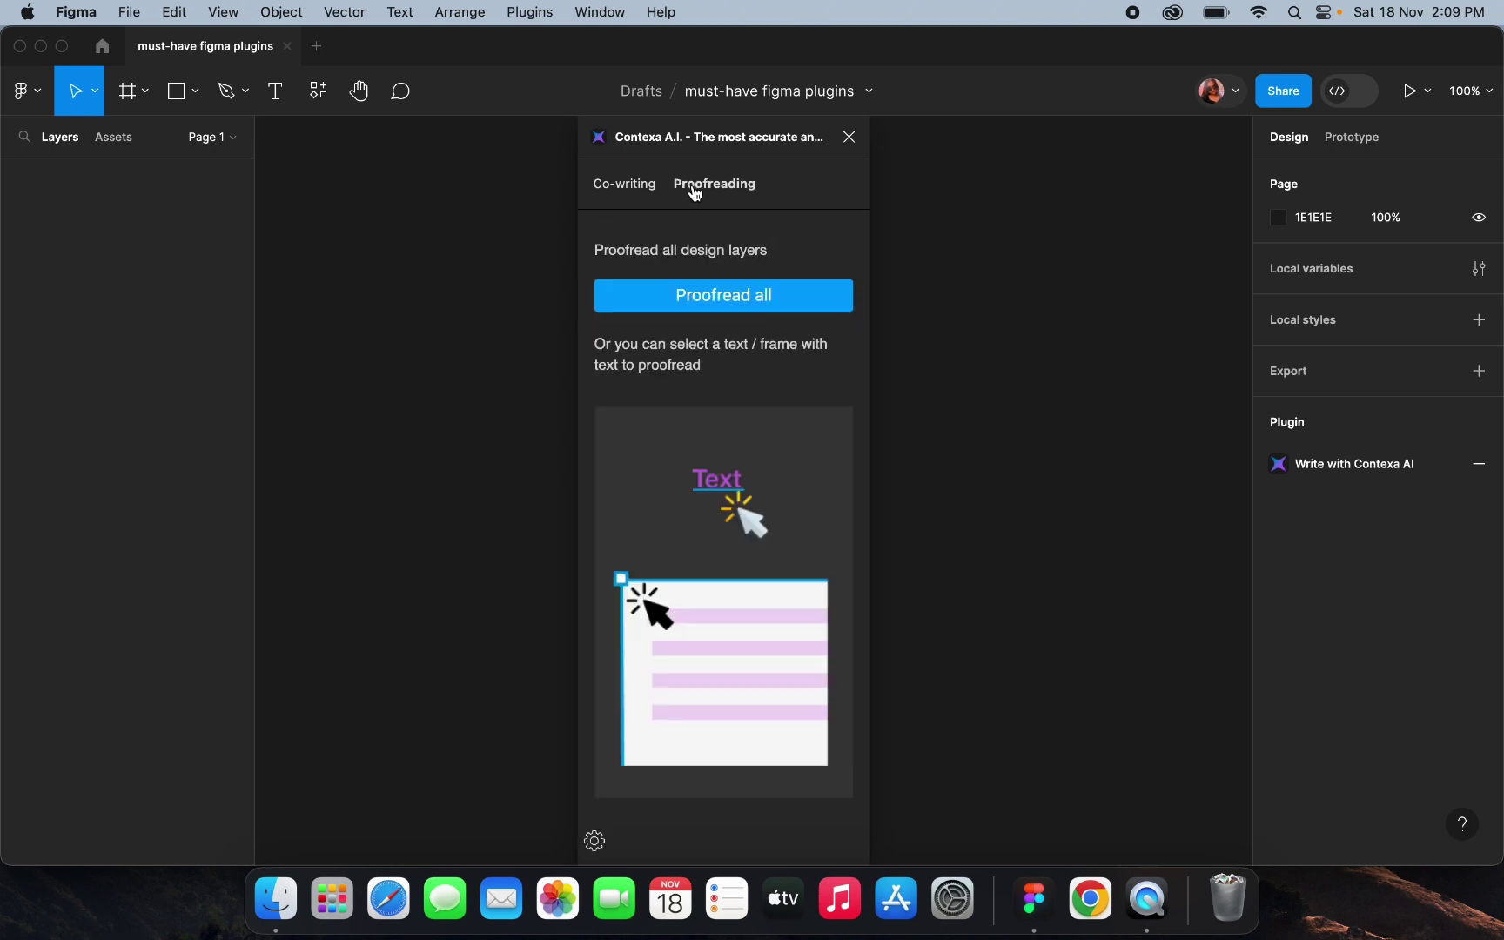
left_click(642, 189)
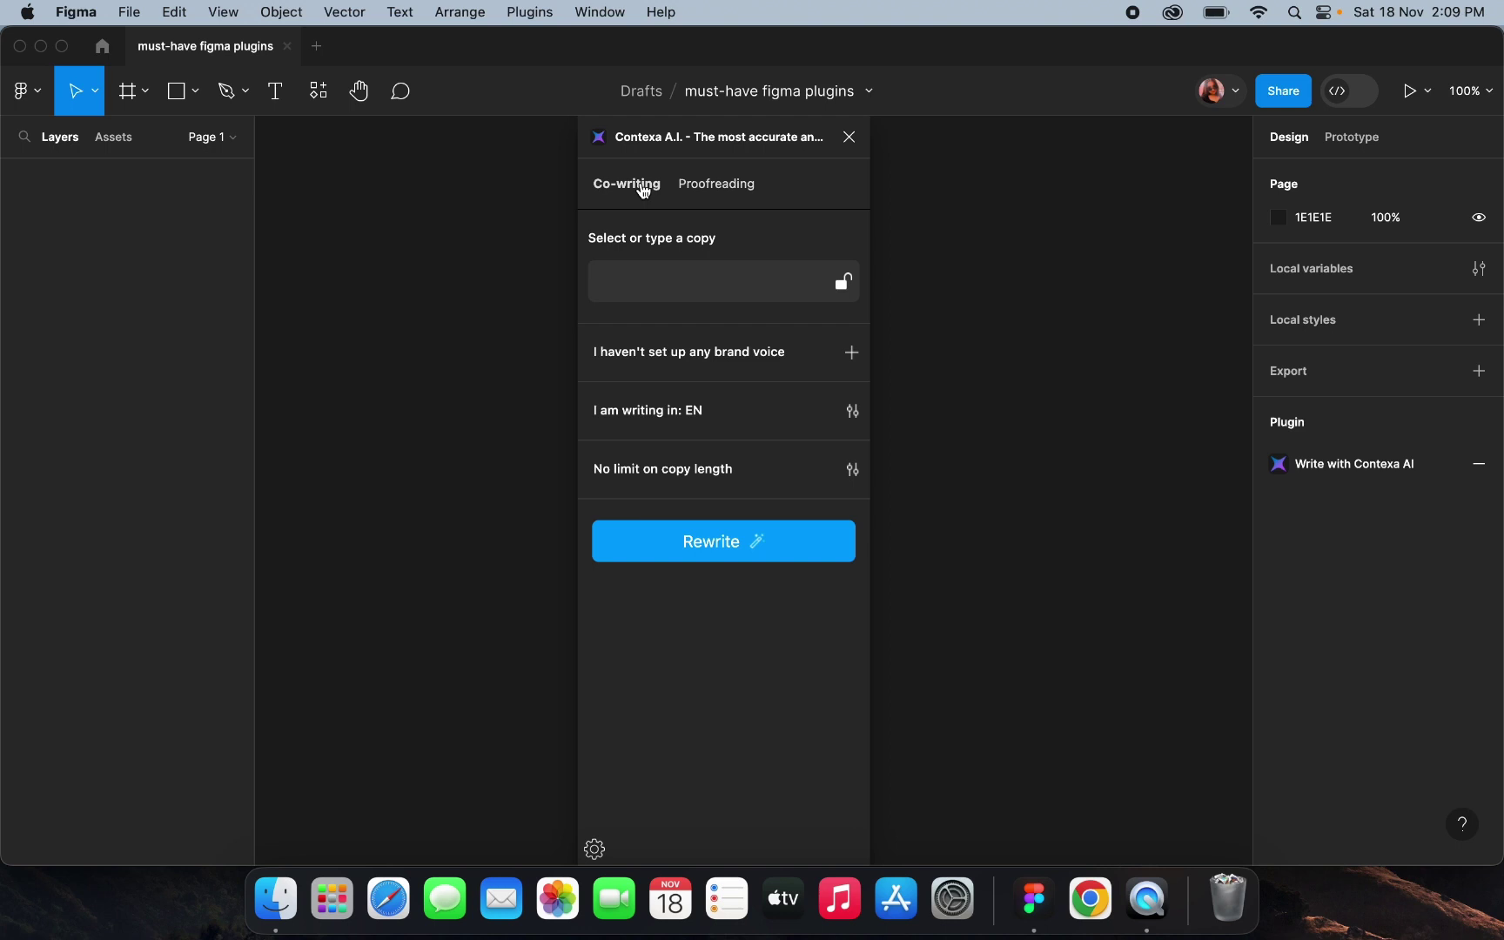
left_click(846, 139)
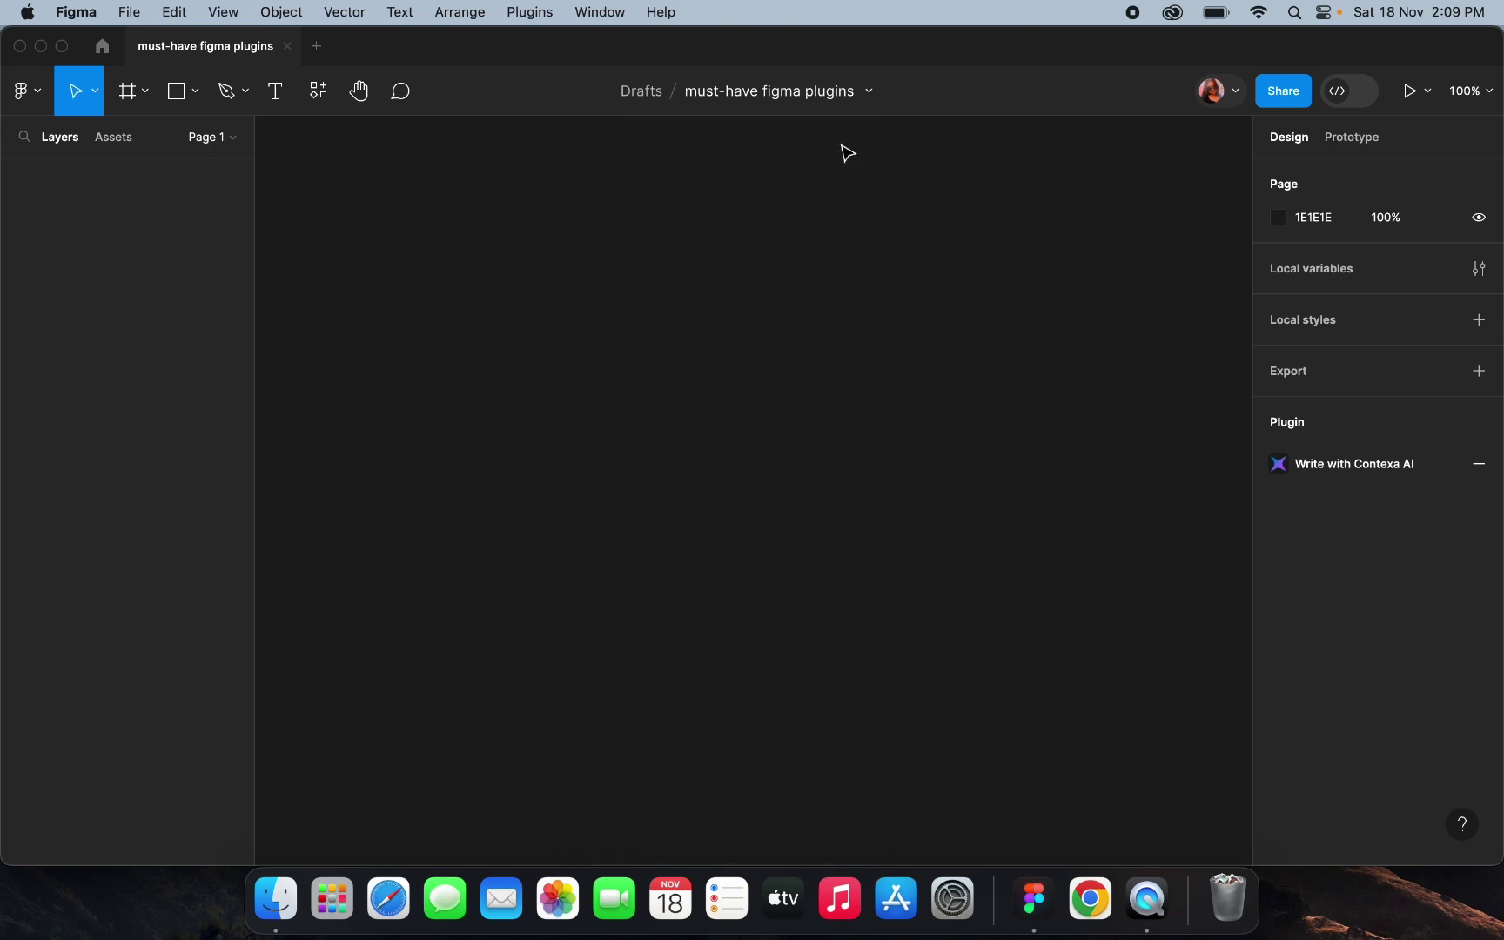
Search all plugins for "autoname" and run Figma Autoname from the Community results
left_click(329, 101)
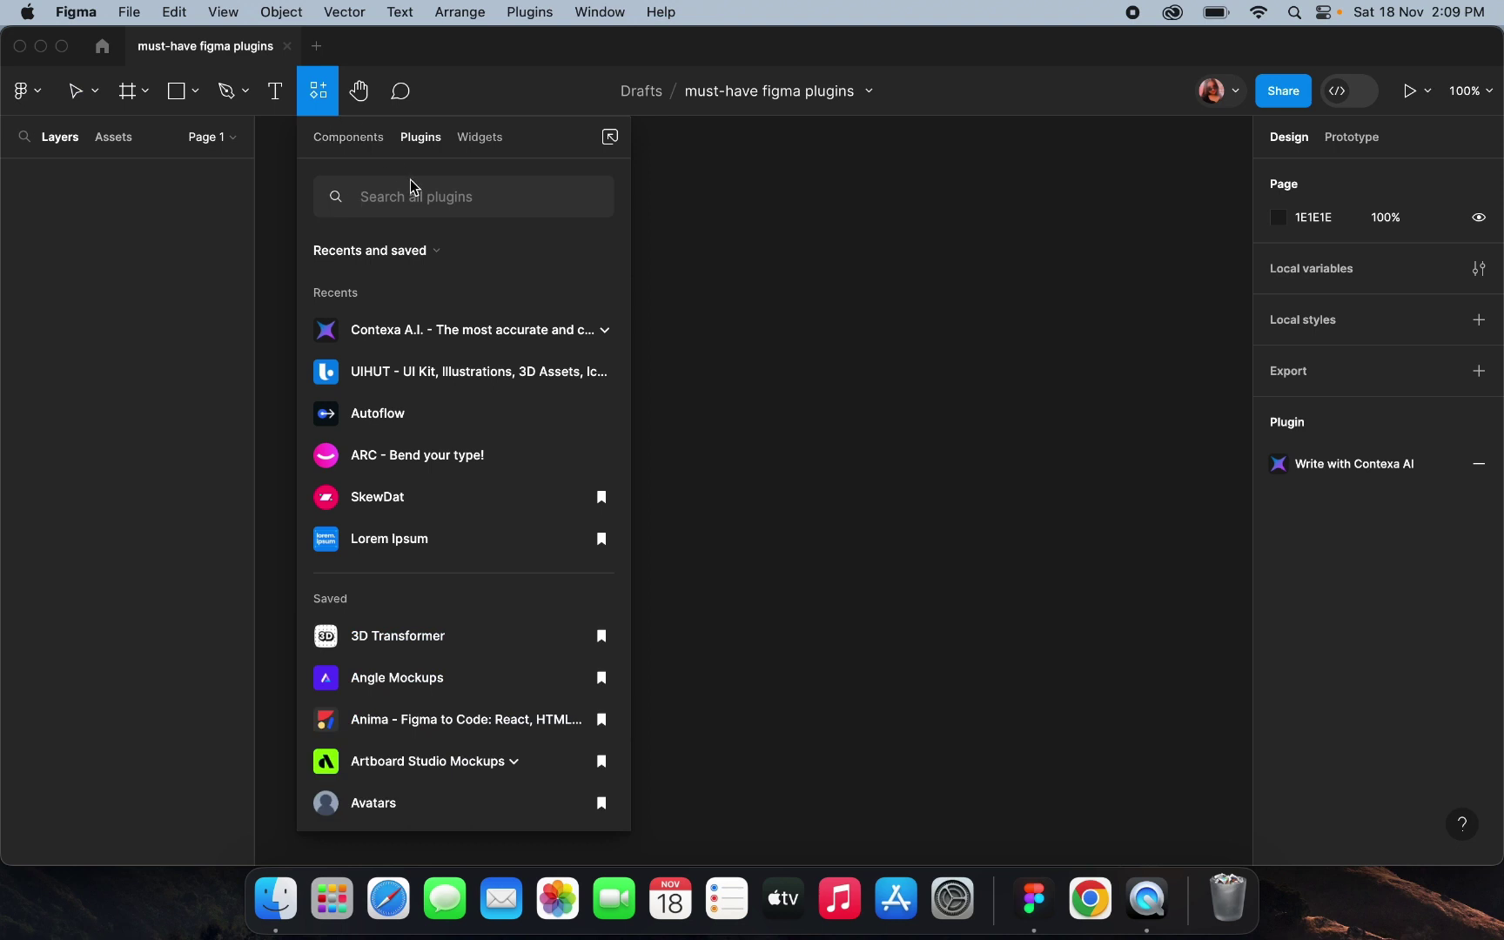
type("a")
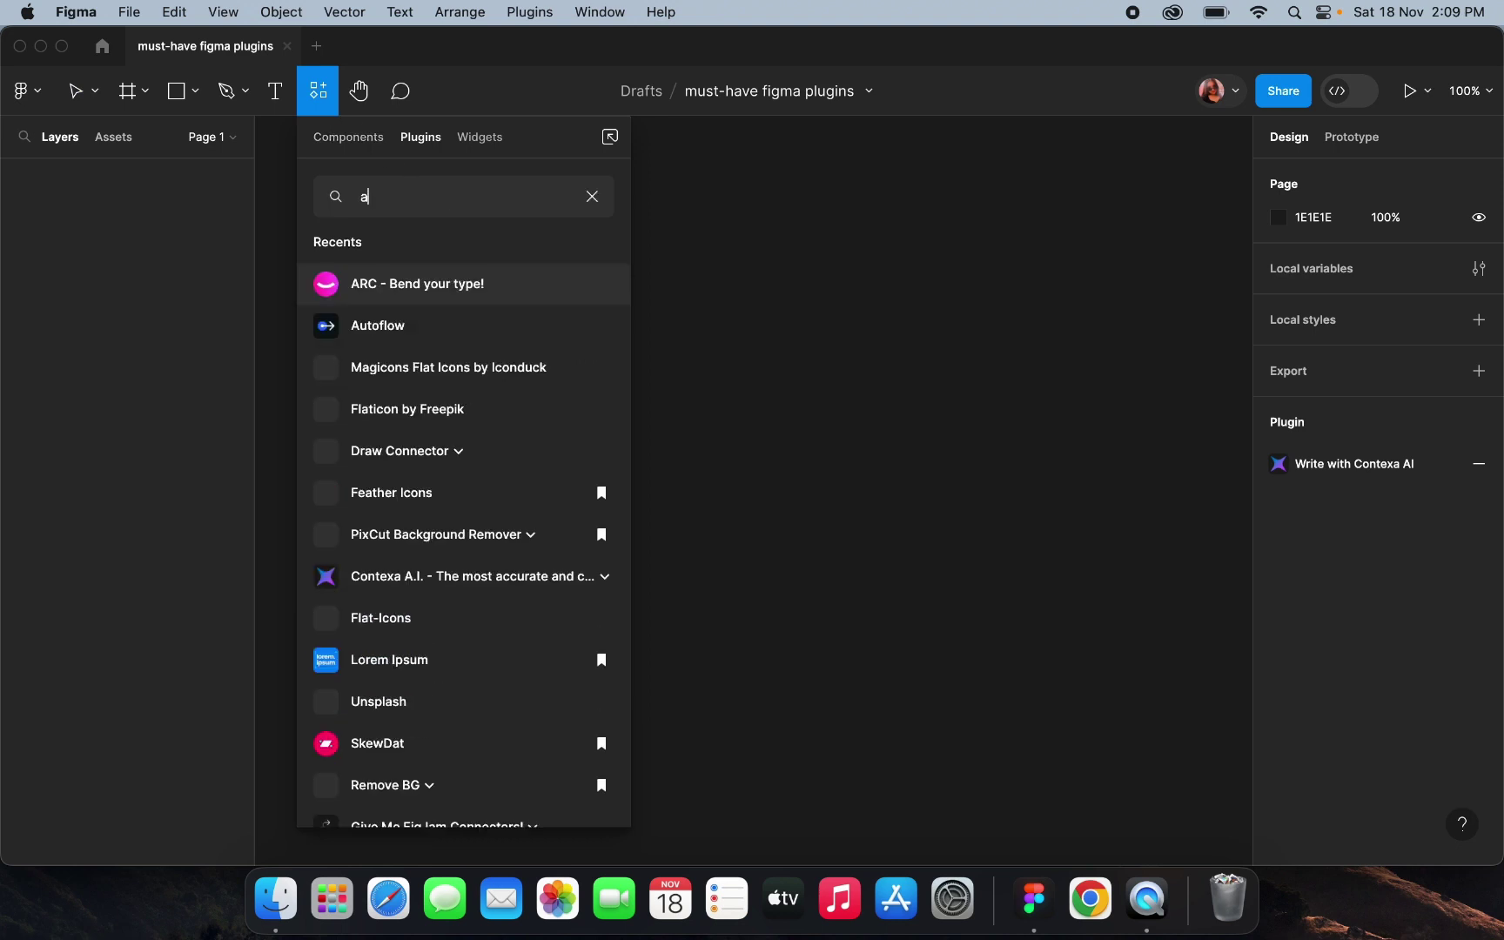
type("uton")
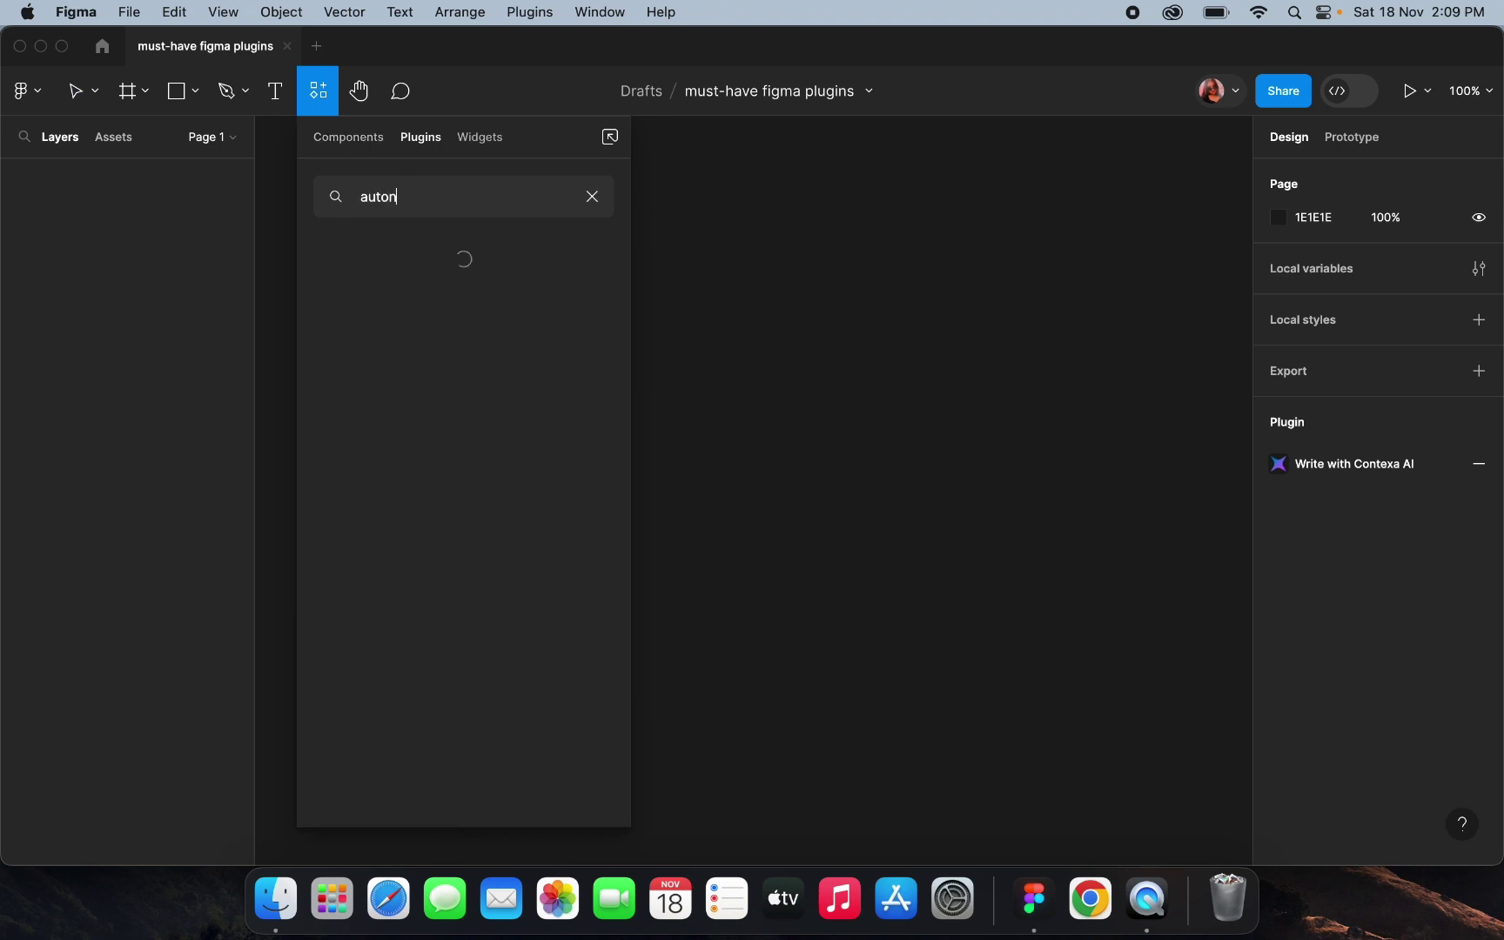
type("ame")
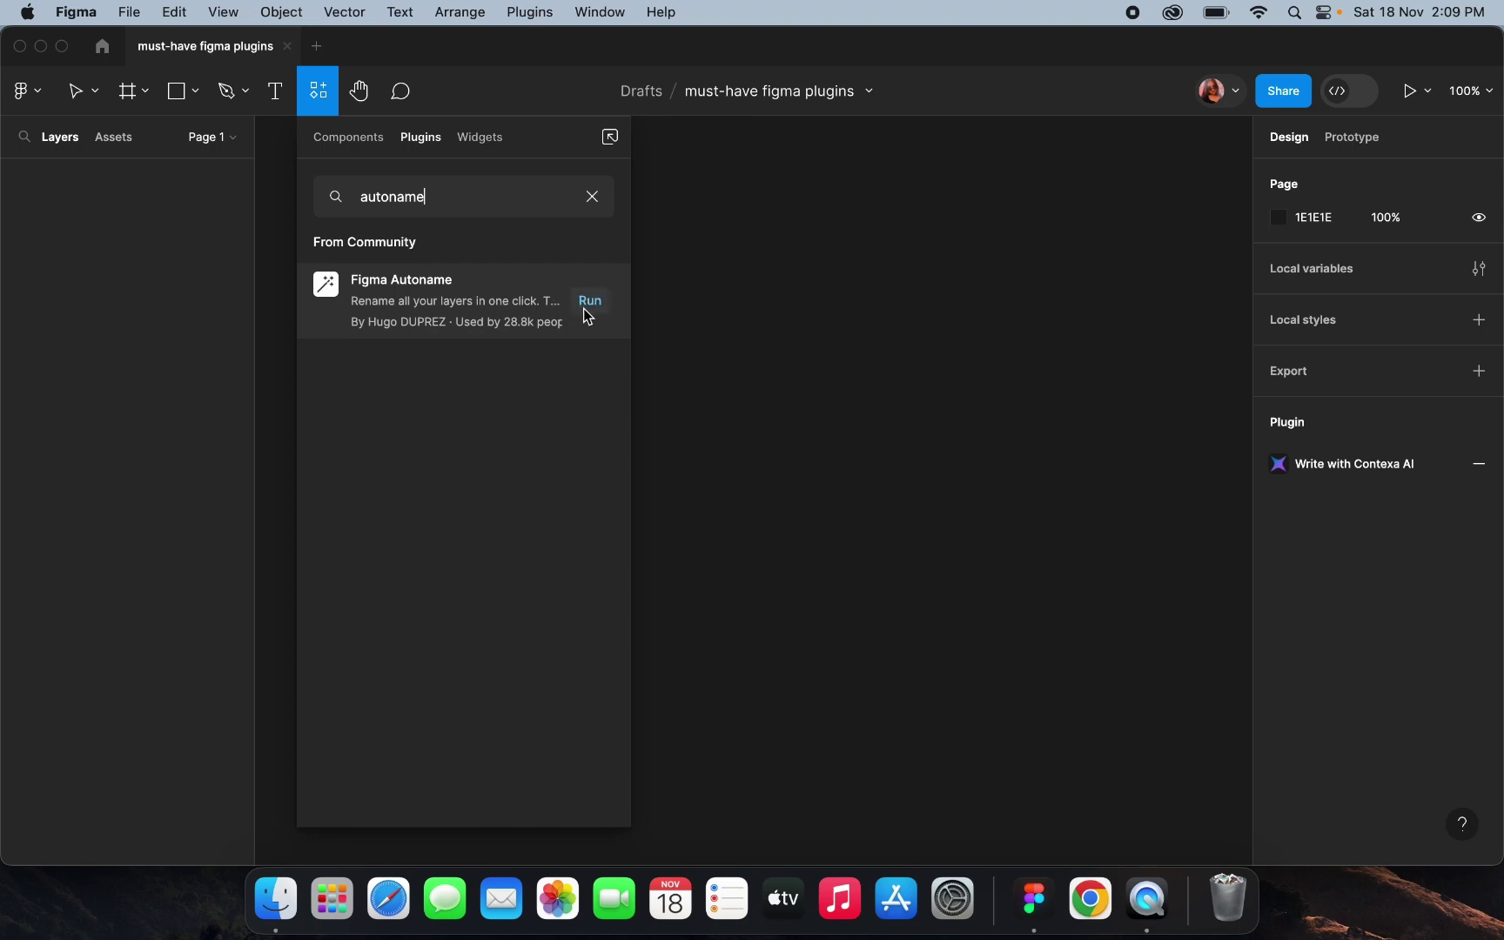
left_click(581, 305)
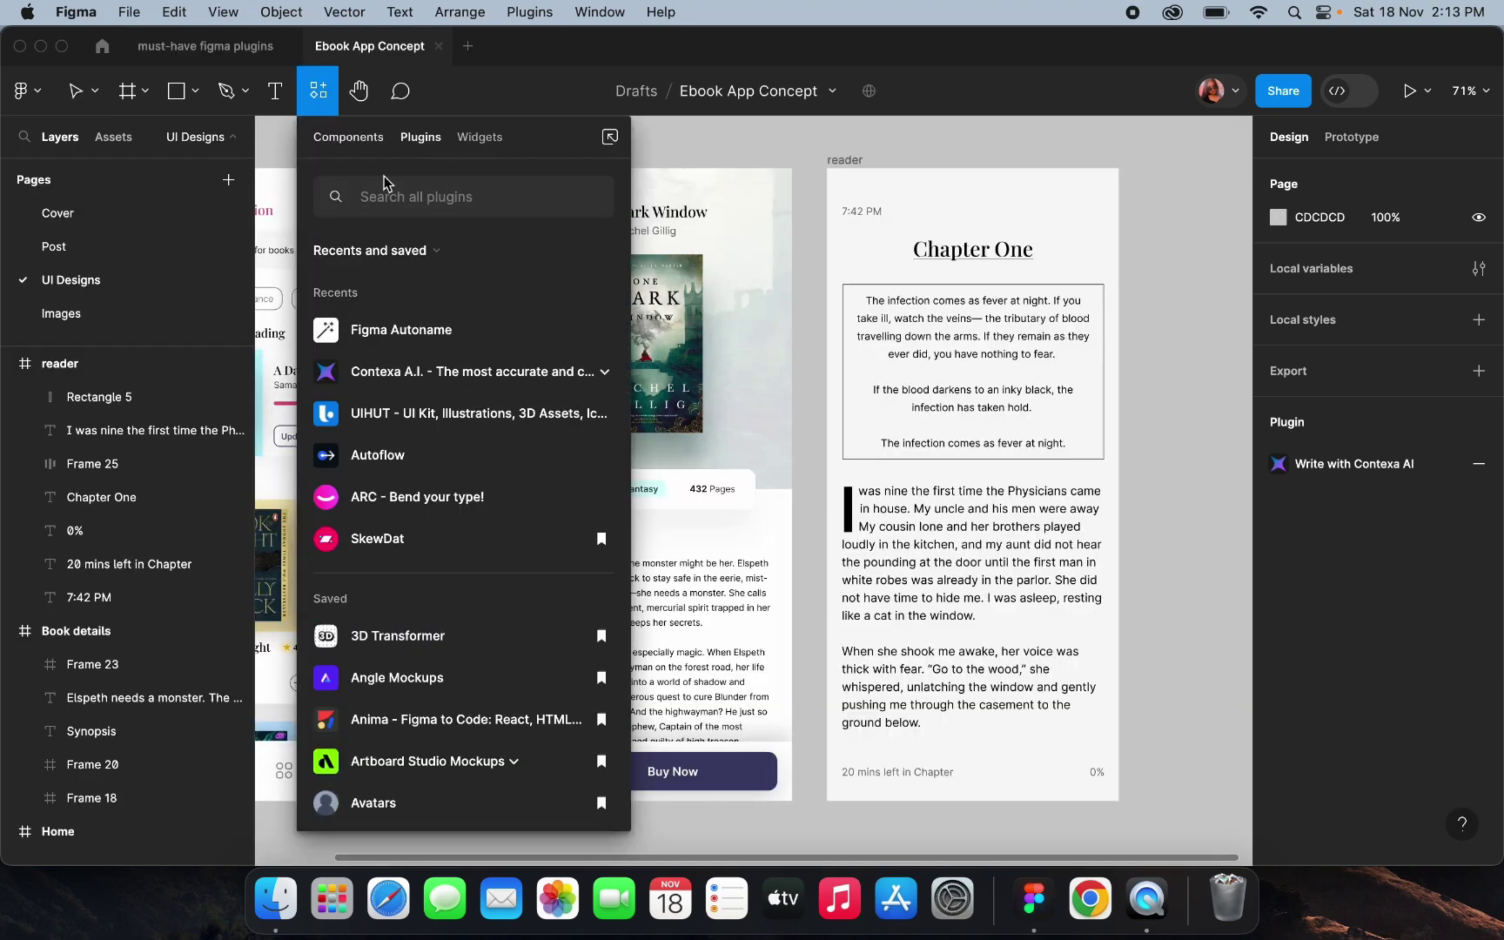
Open the details of Figma Autoname in the Ebook App Concept file and run the plugin
mouse_move(507, 336)
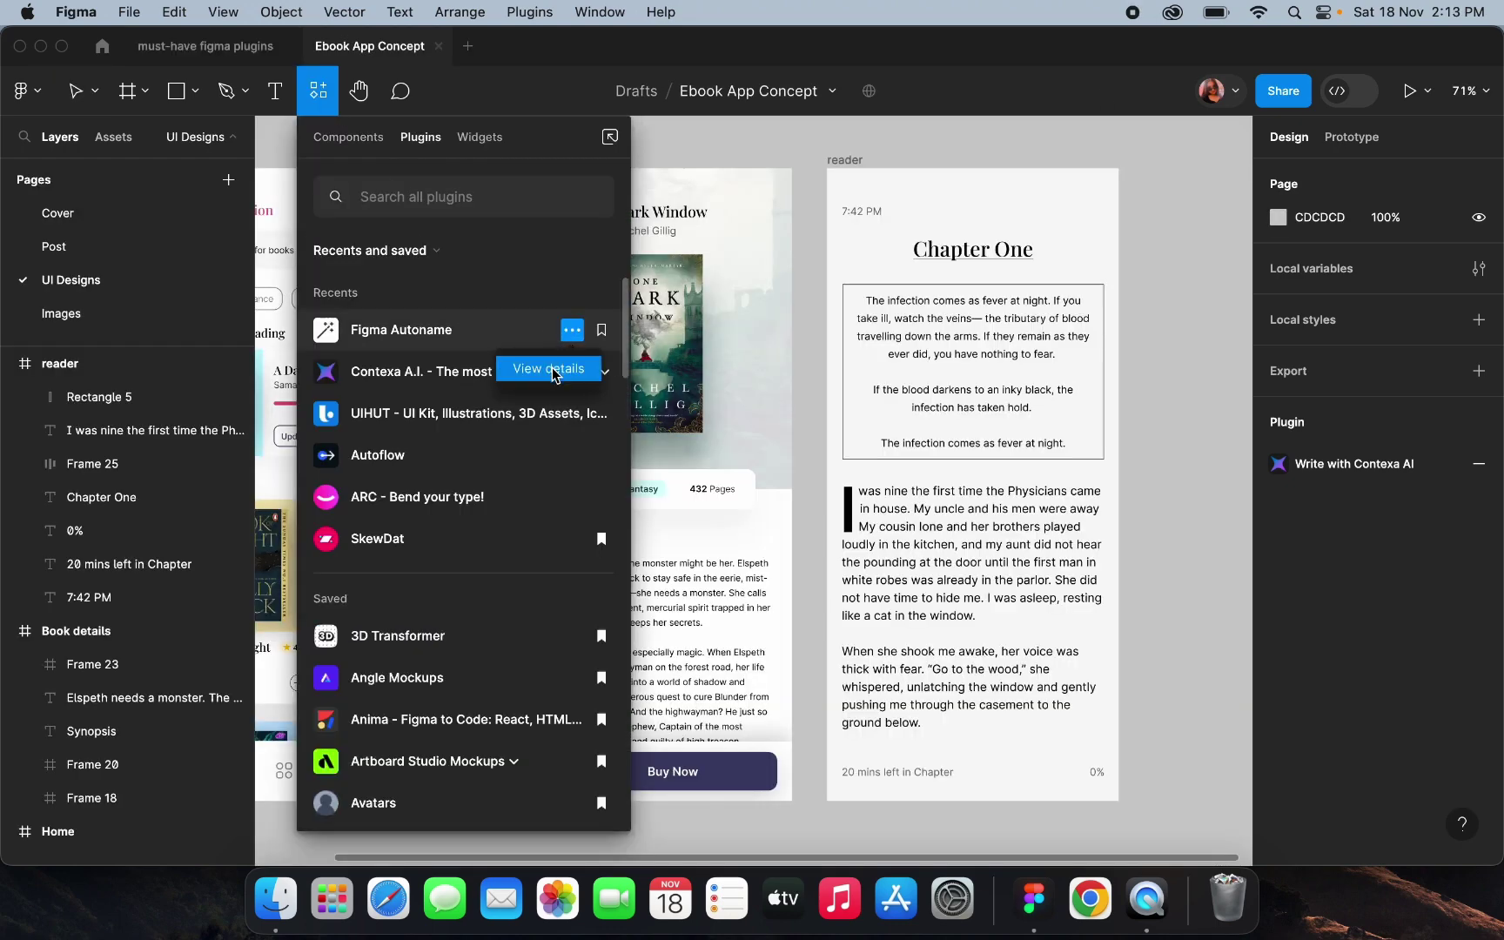
left_click(550, 369)
left_click(479, 426)
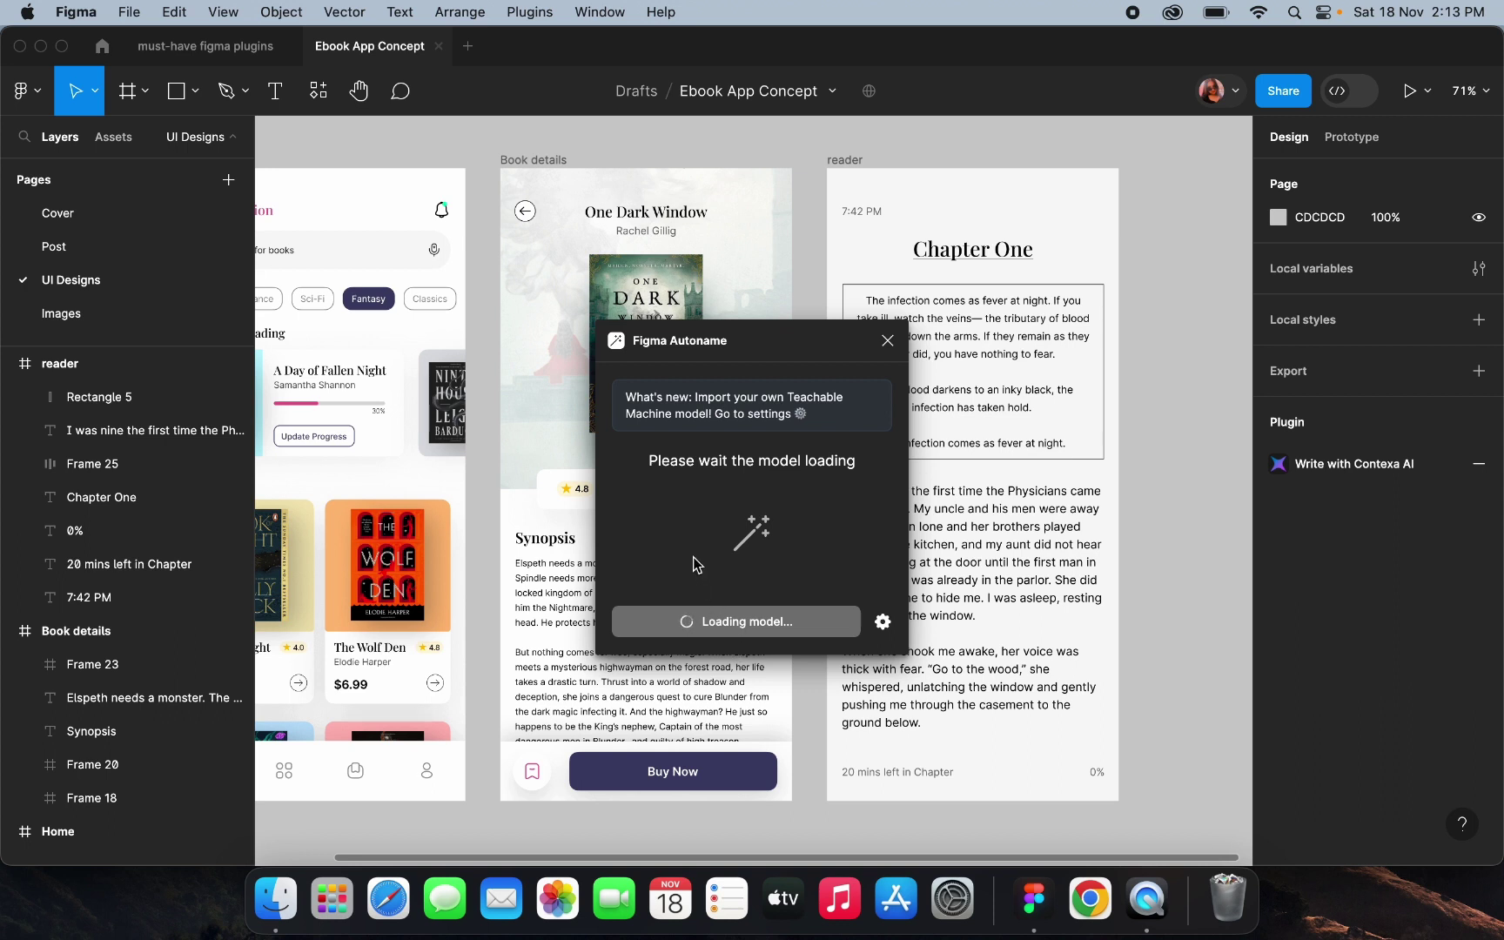
Rename Frame 20 and Frame 18 in the Book details frame with Figma Autoname, then close the plugin and clear the selection
left_click(118, 667)
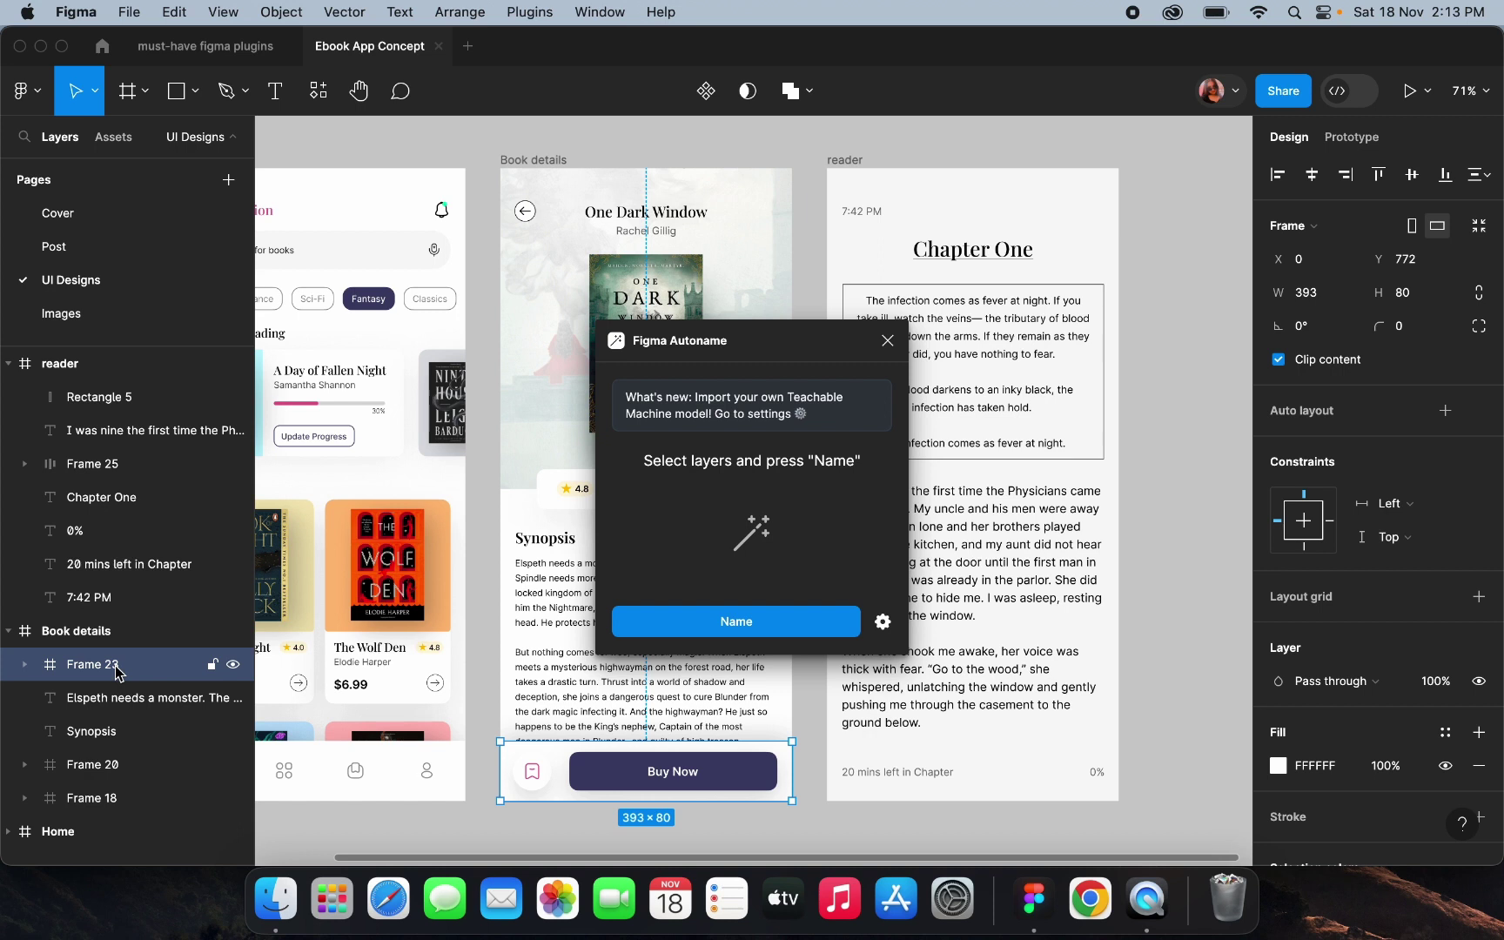
left_click(122, 799)
left_click(116, 769, "shift")
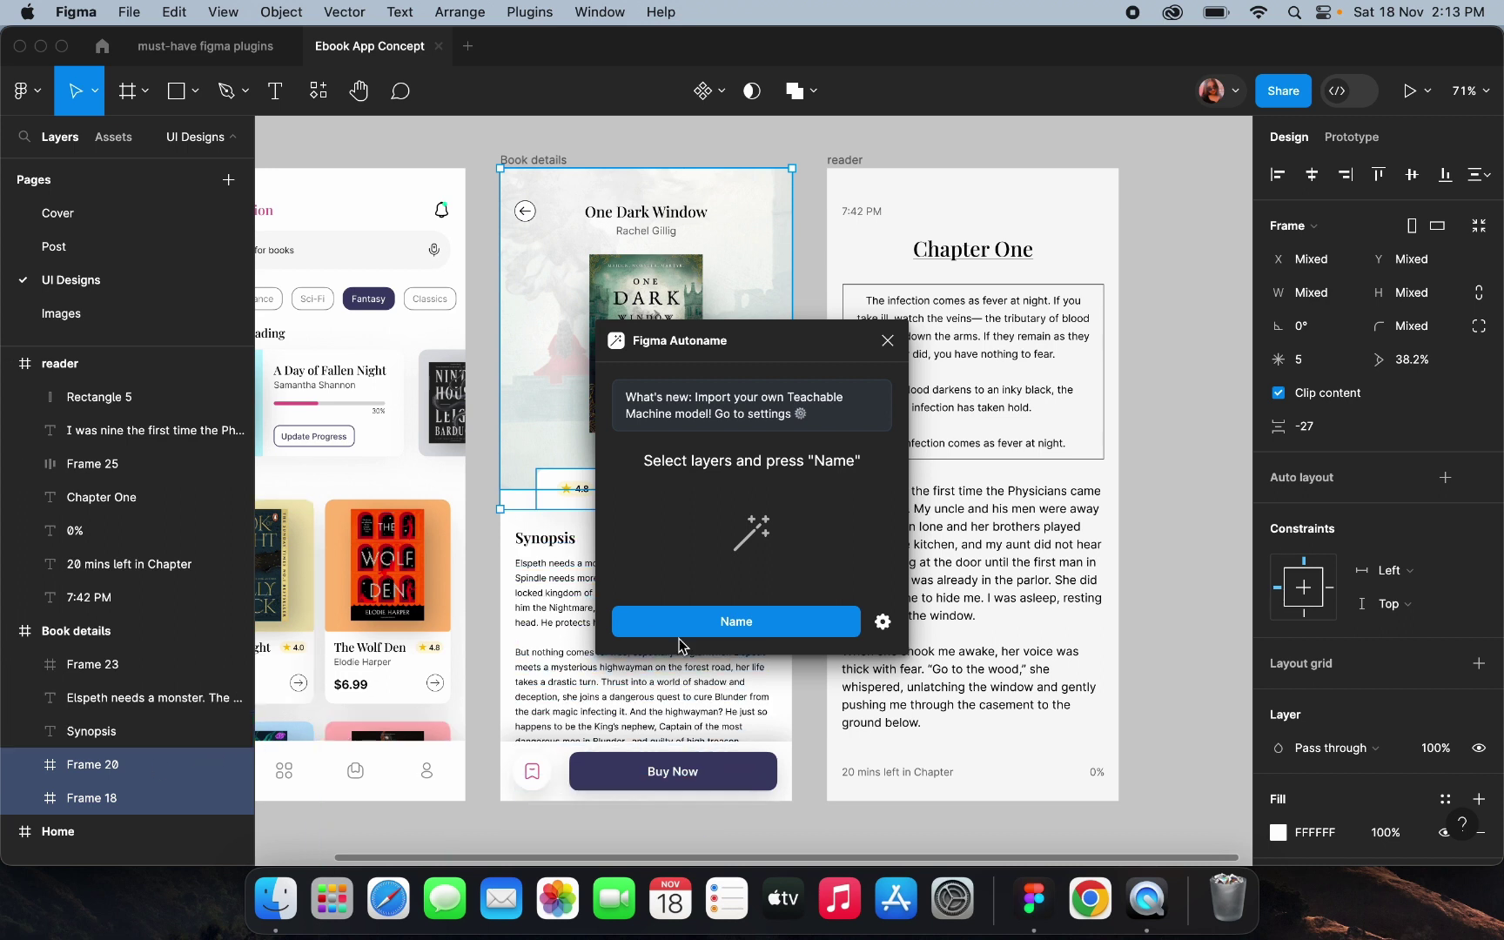
left_click(733, 622)
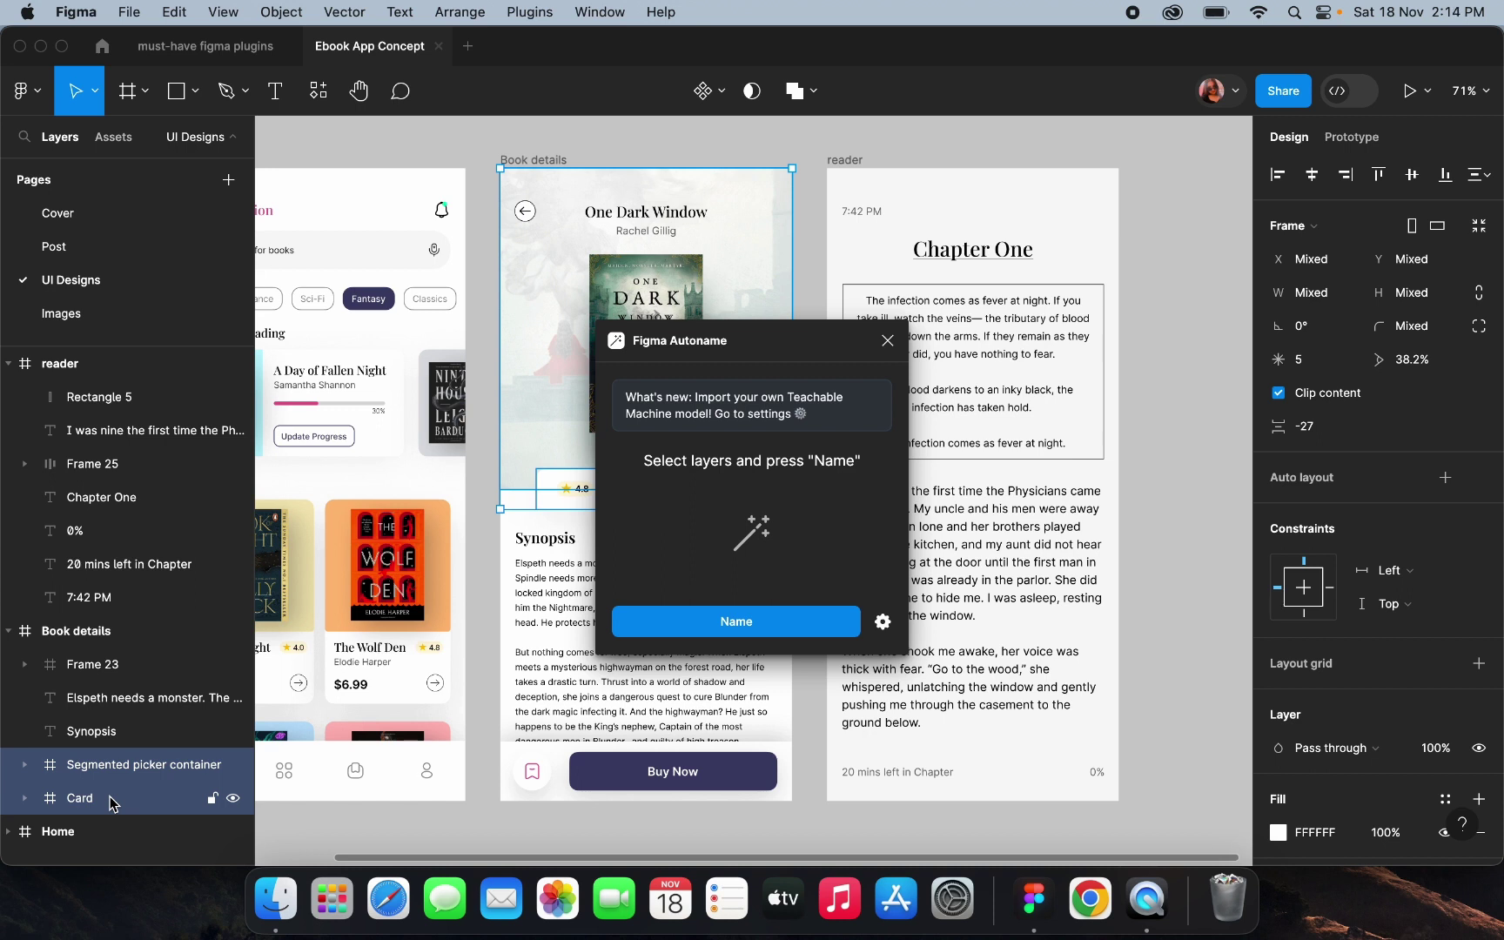
left_click(887, 342)
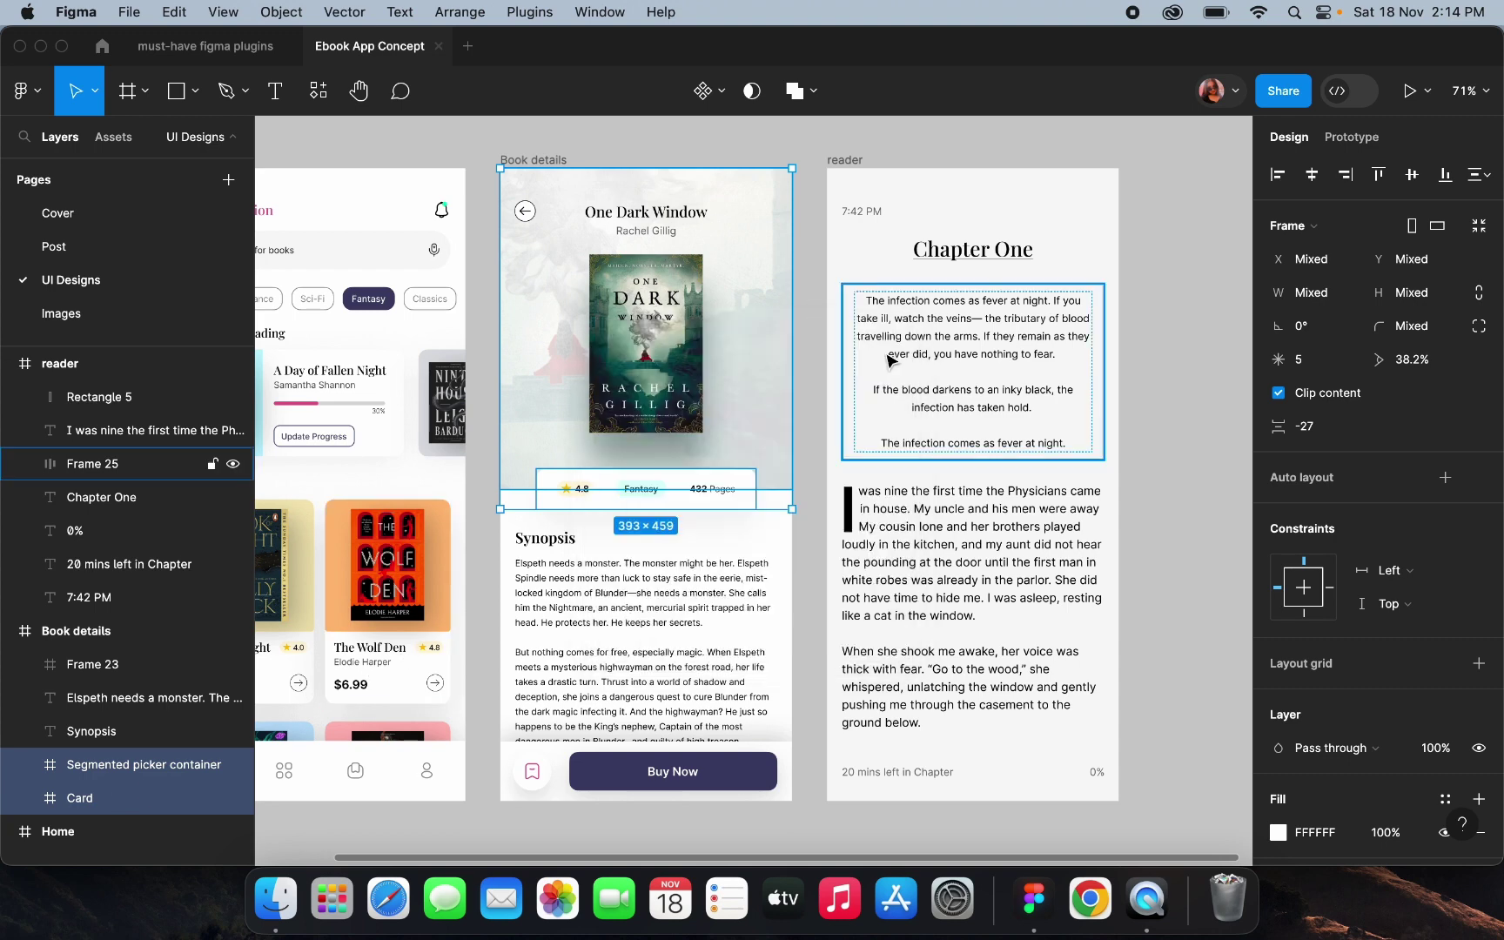
left_click(668, 160)
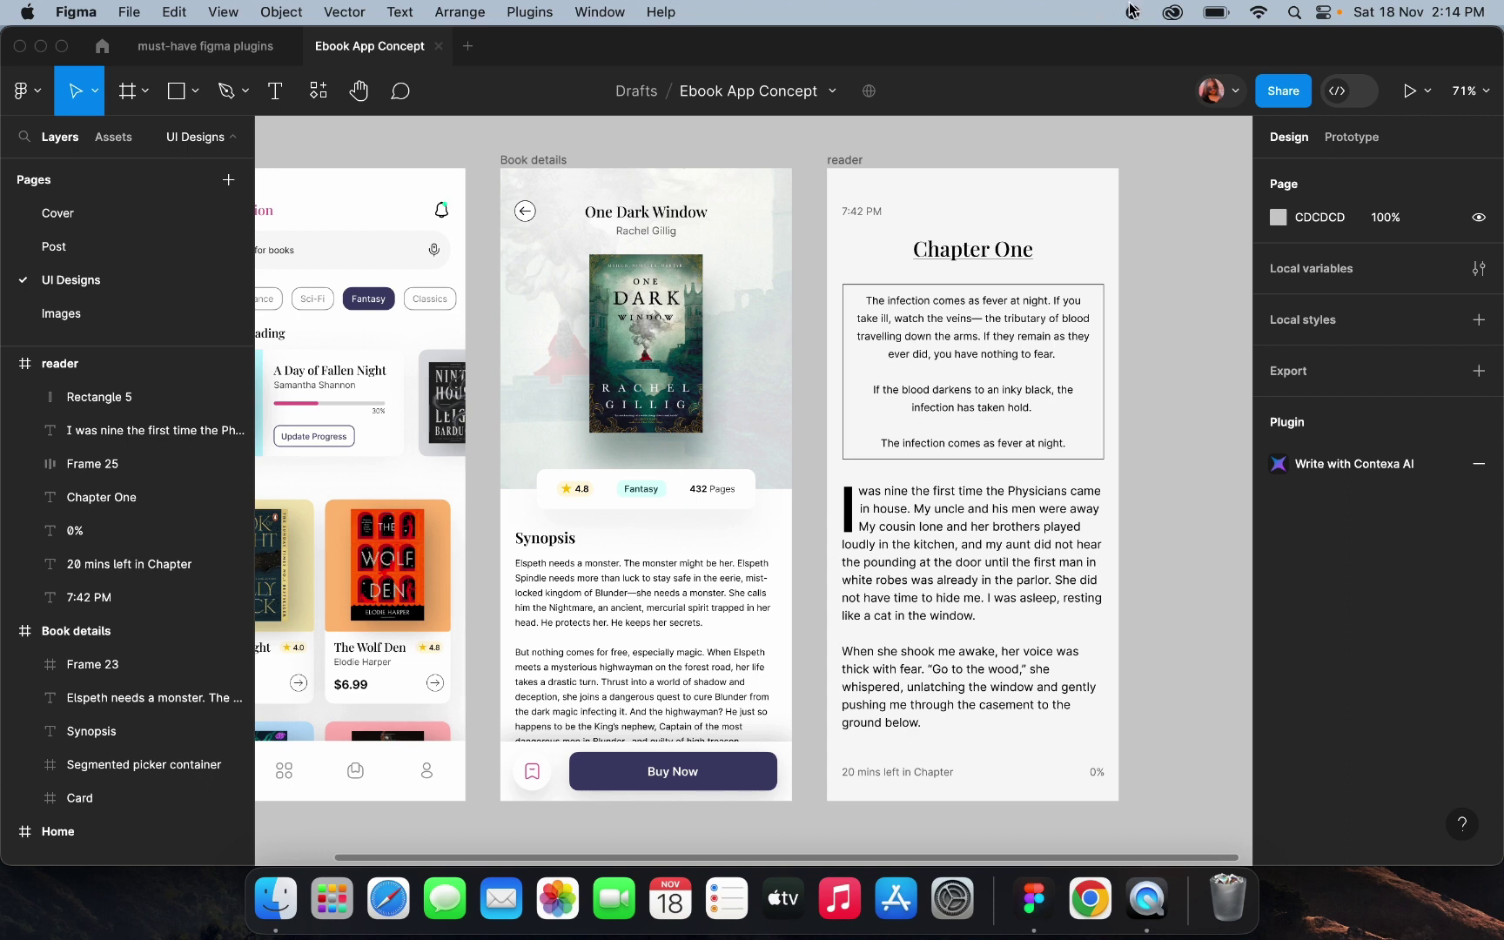
Return to the "must-have figma plugins" file and search all plugins for "mockup"
key("ctrl+shift+Tab")
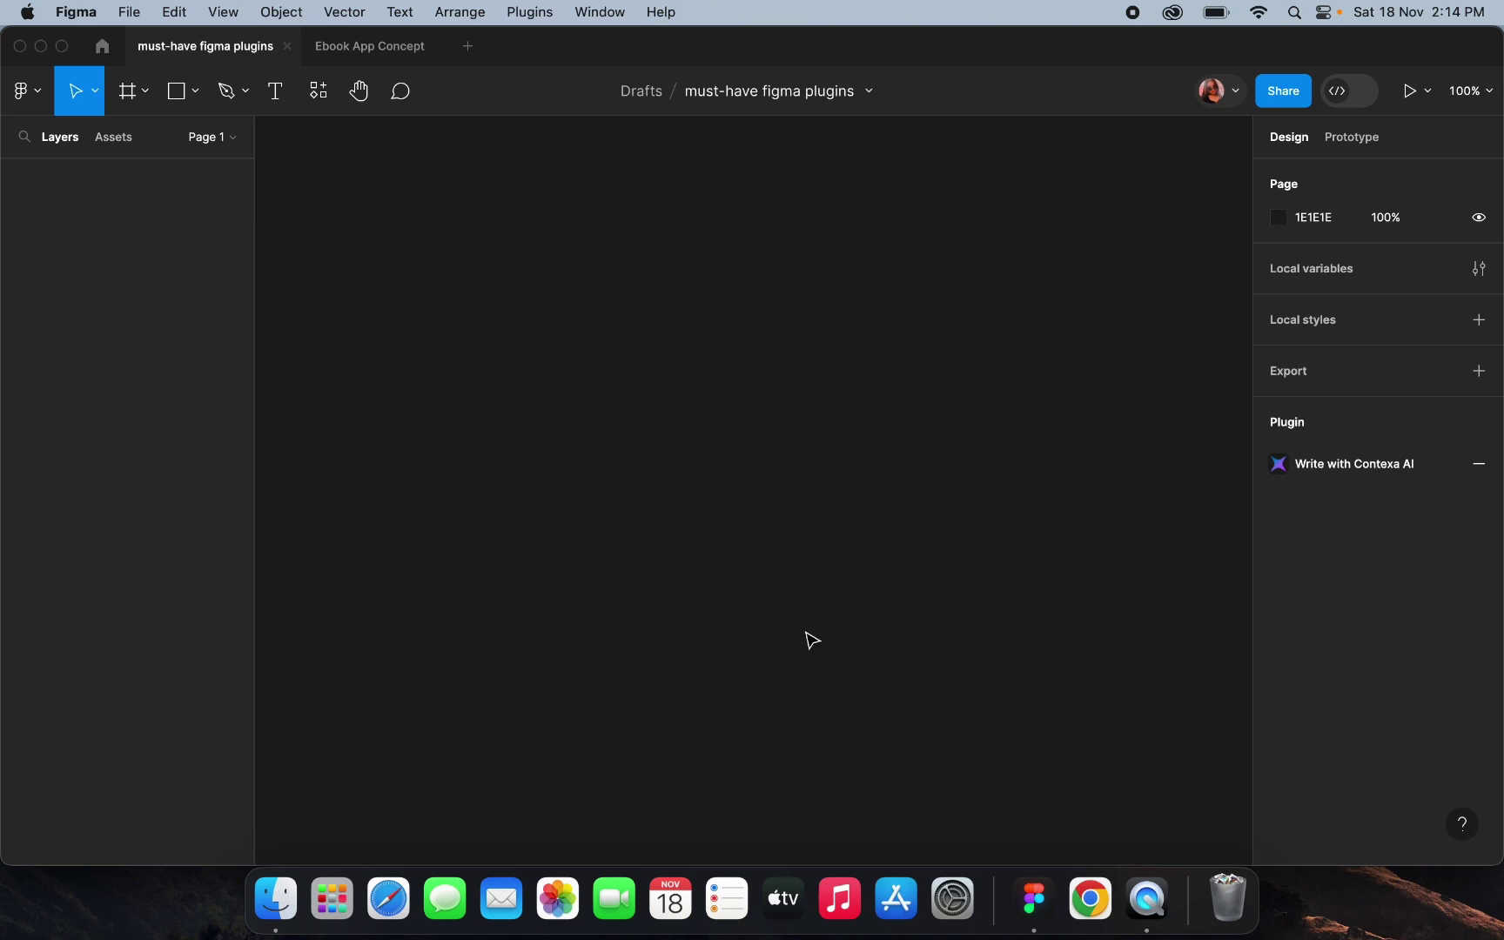
left_click(319, 91)
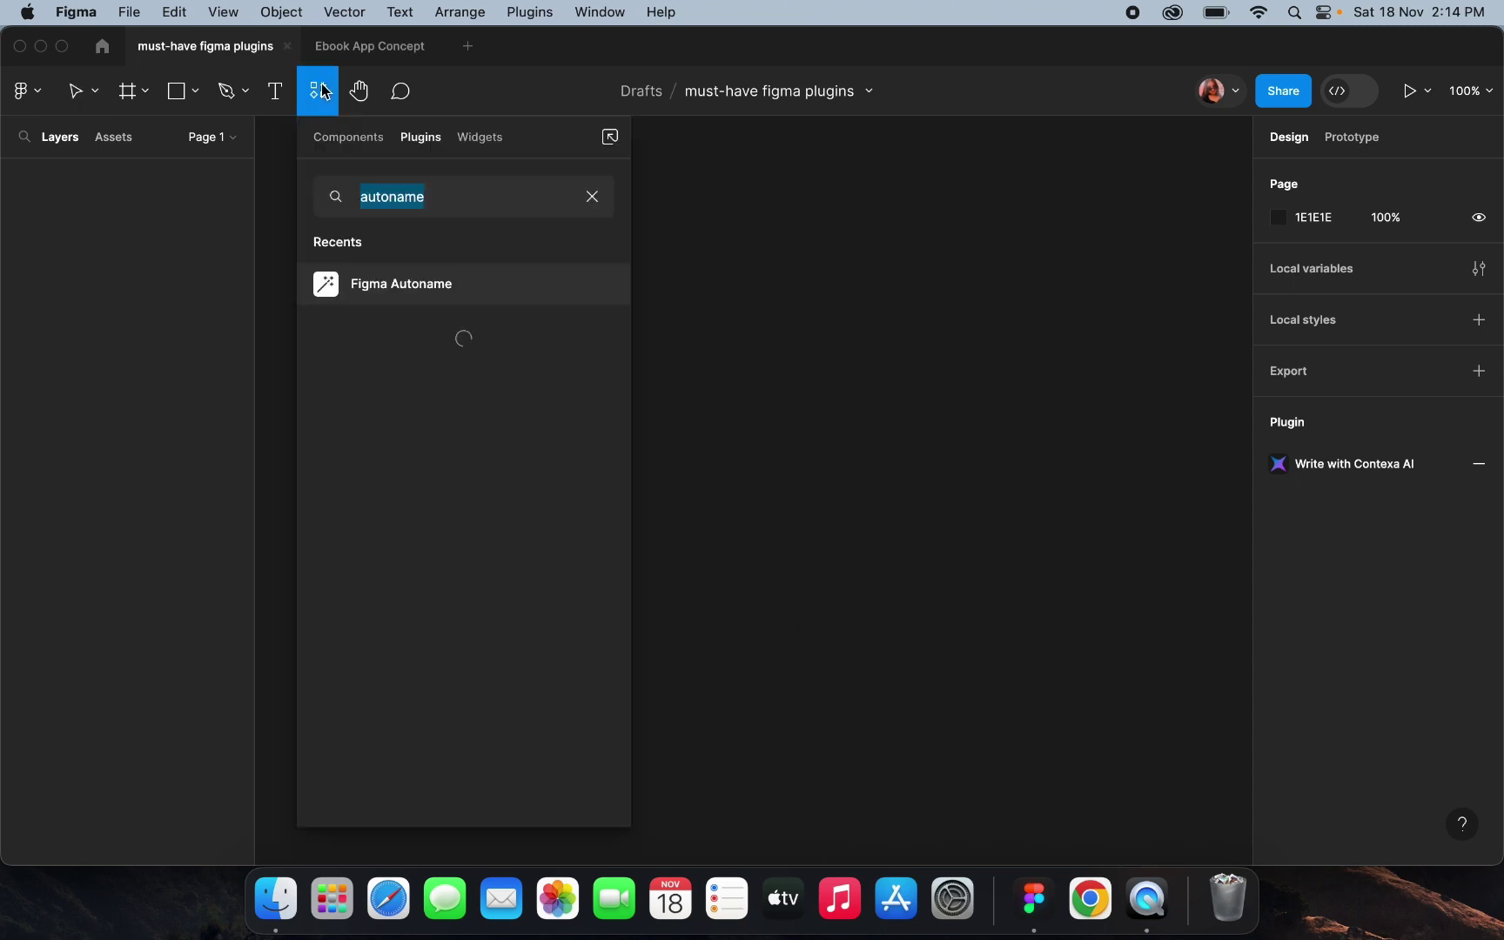
left_click(592, 197)
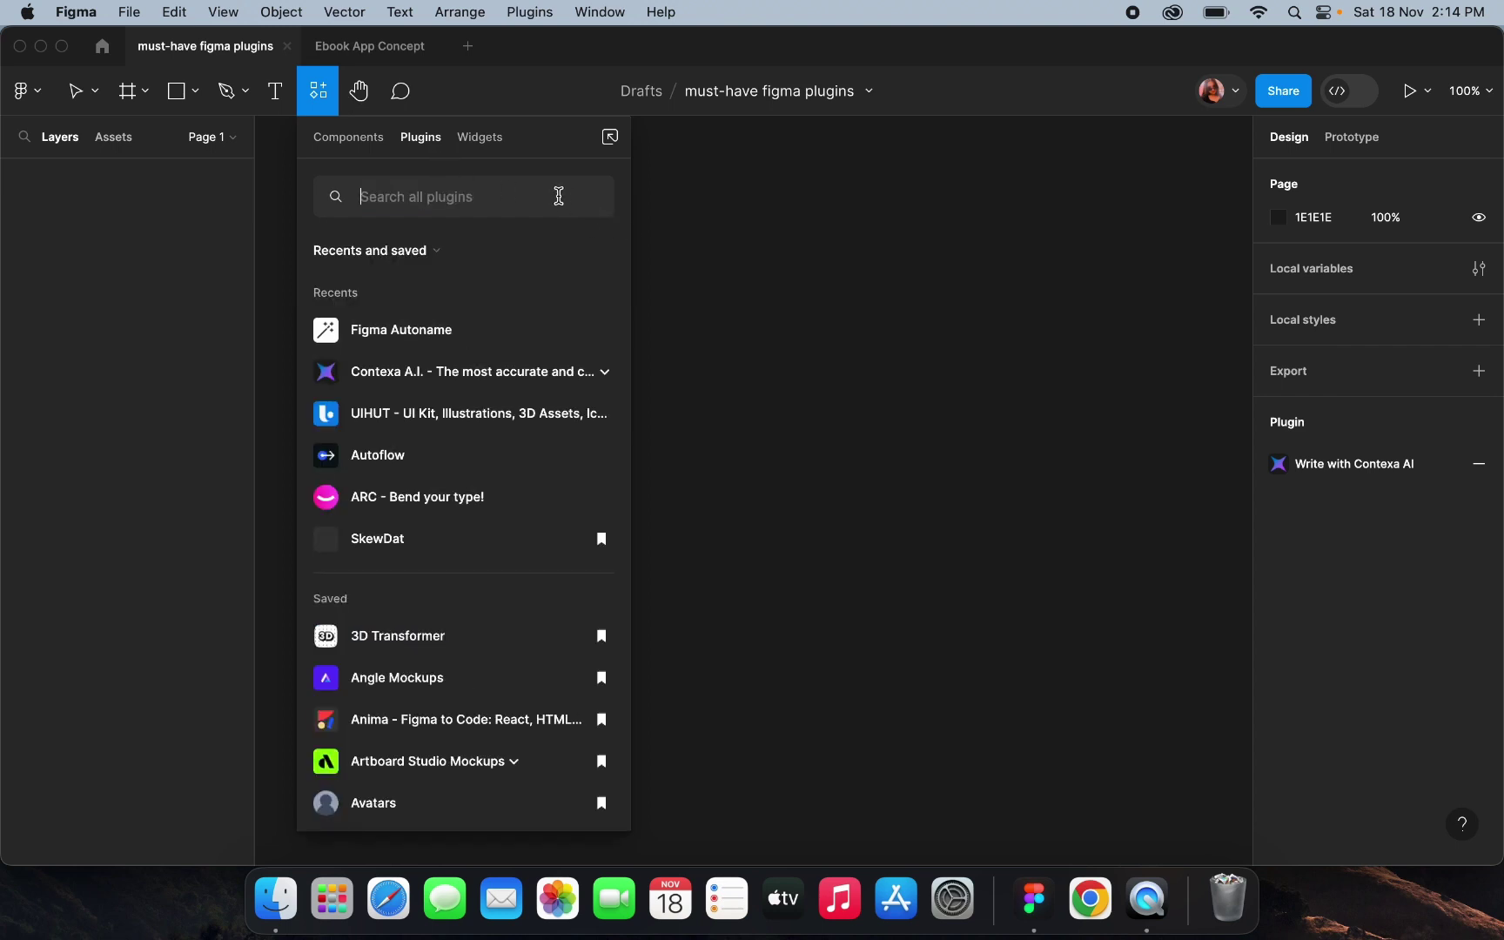
type("m")
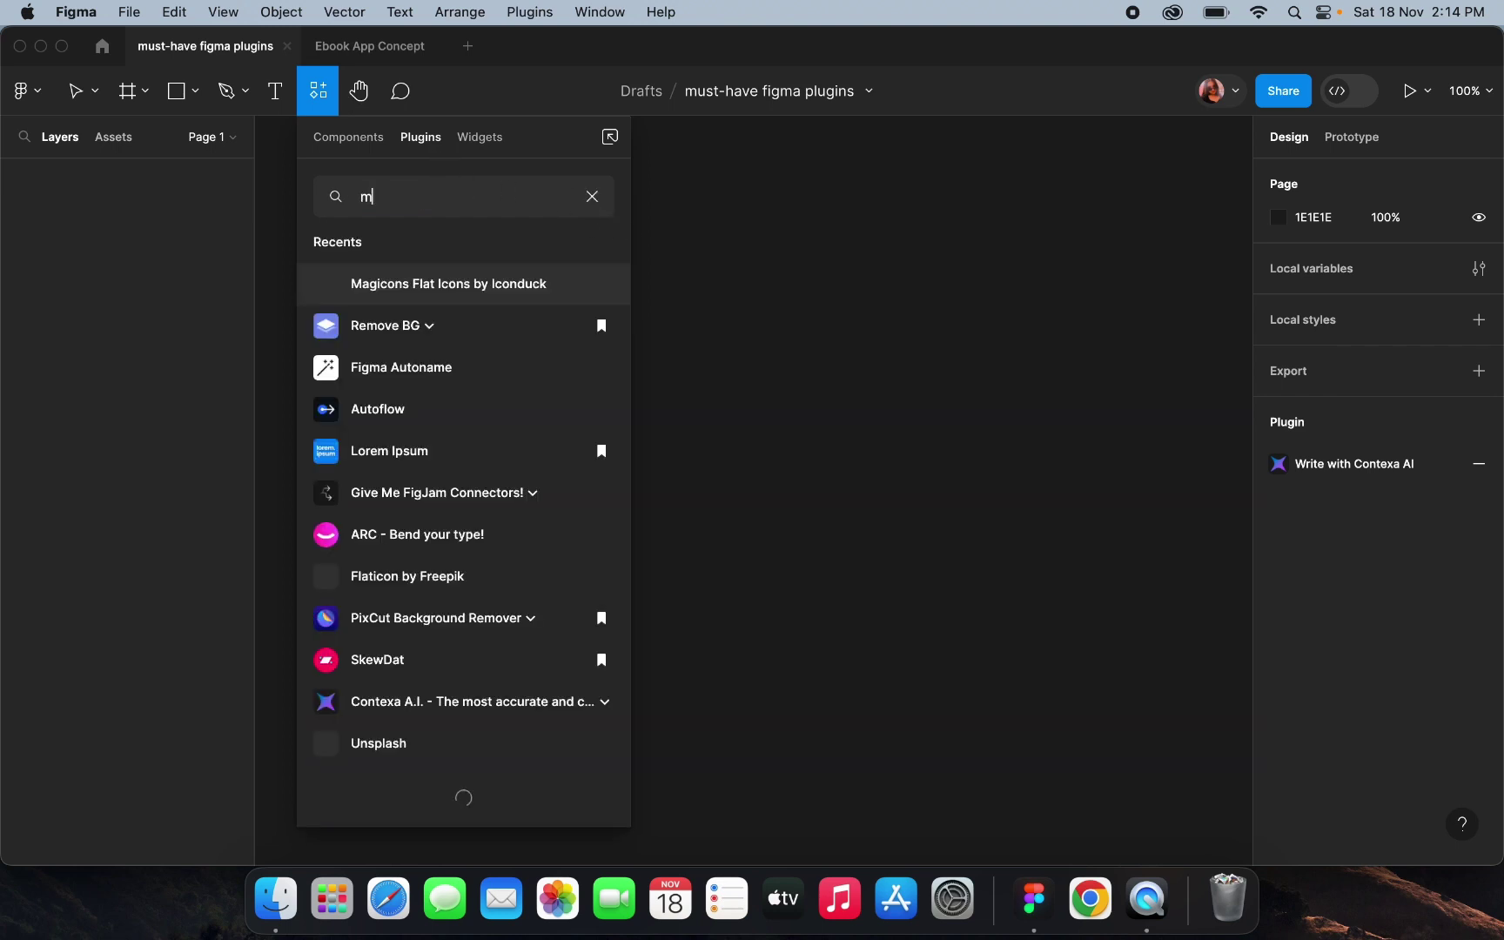
type("ocup")
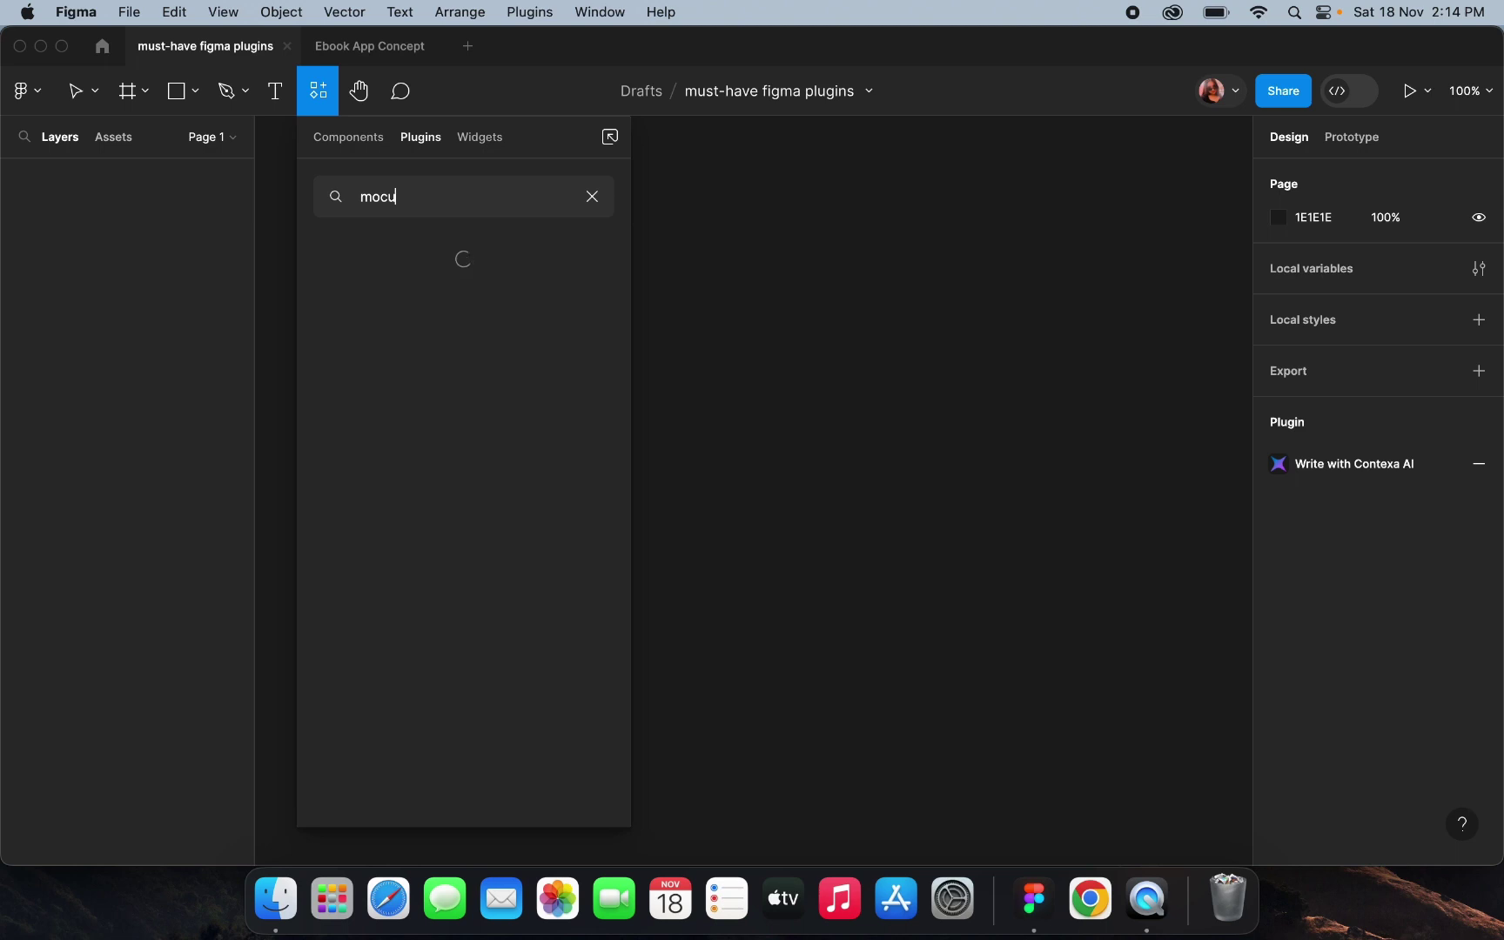
key("BackSpace")
key("BackSpace")
type("kup")
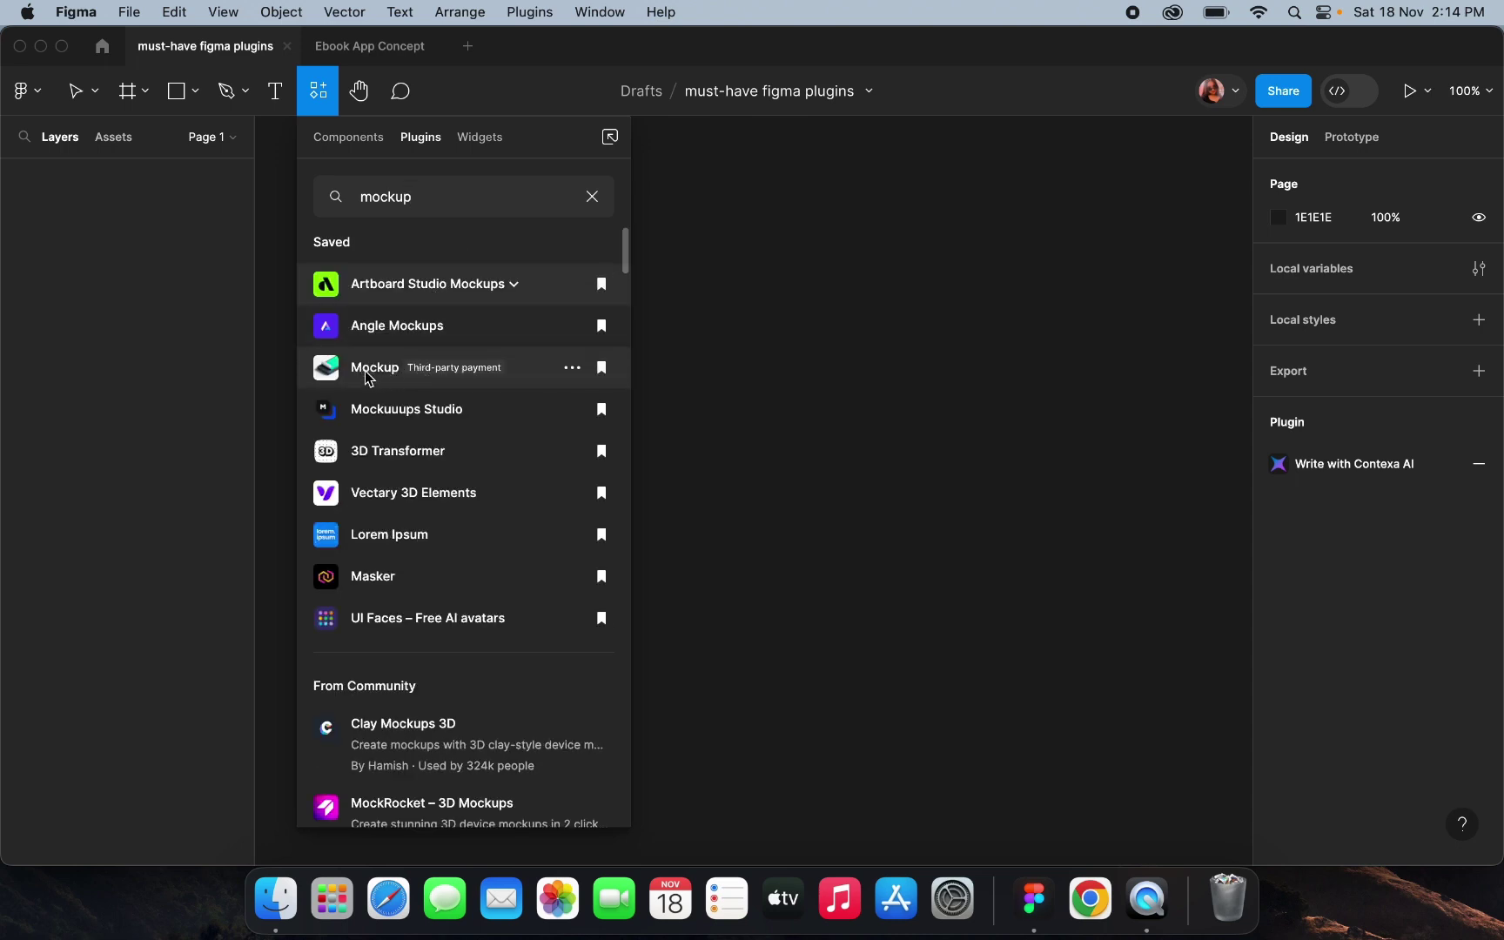
Open the details of the saved Mockup plugin and run it
left_click(572, 368)
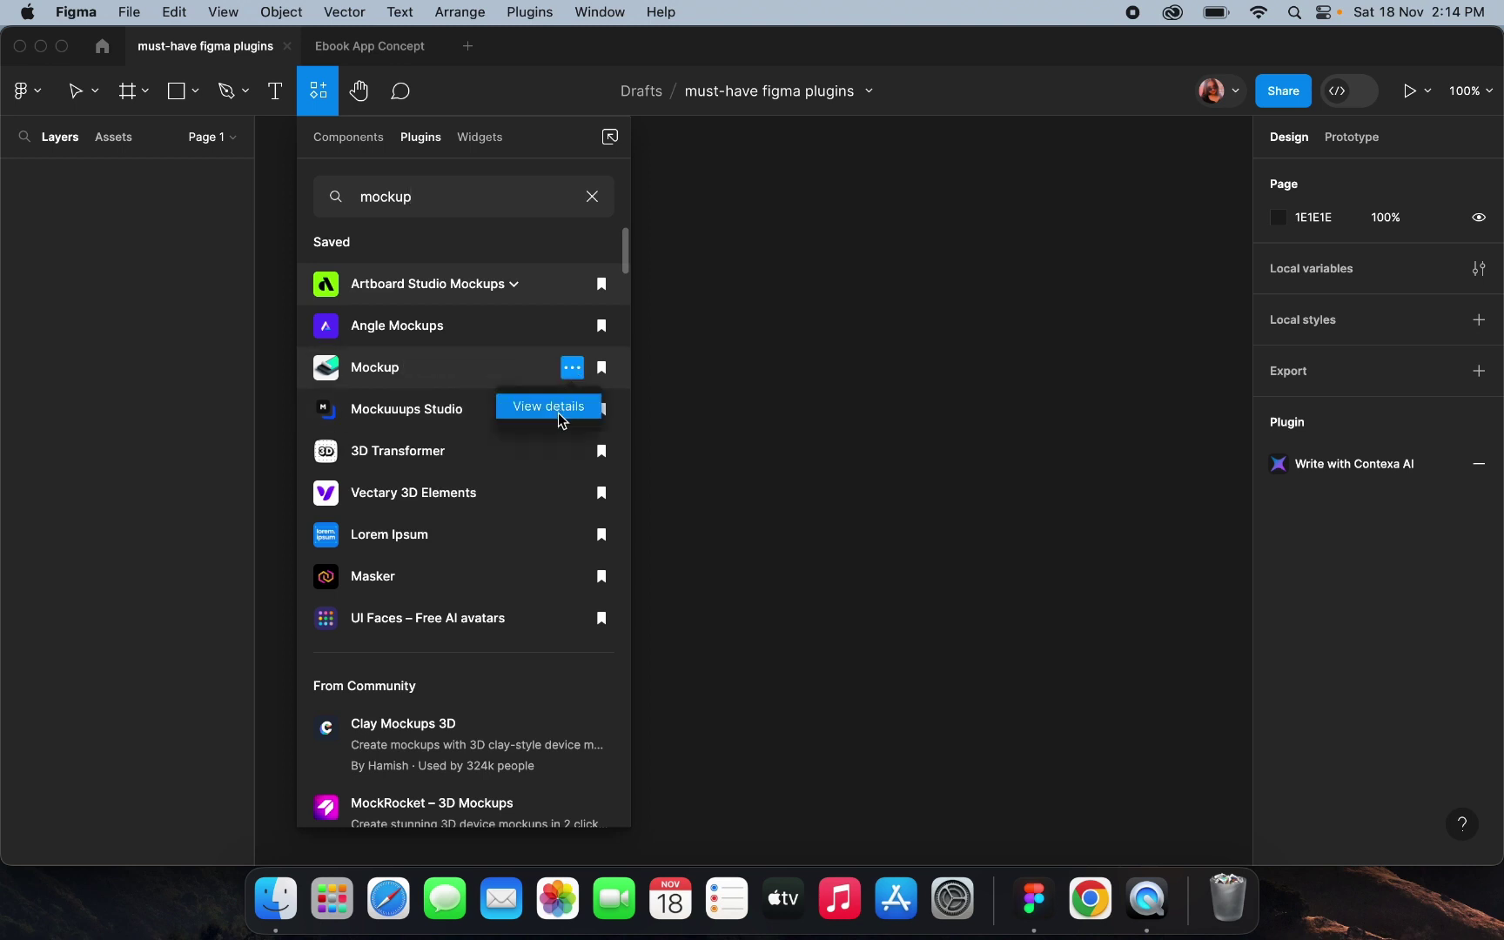
left_click(558, 413)
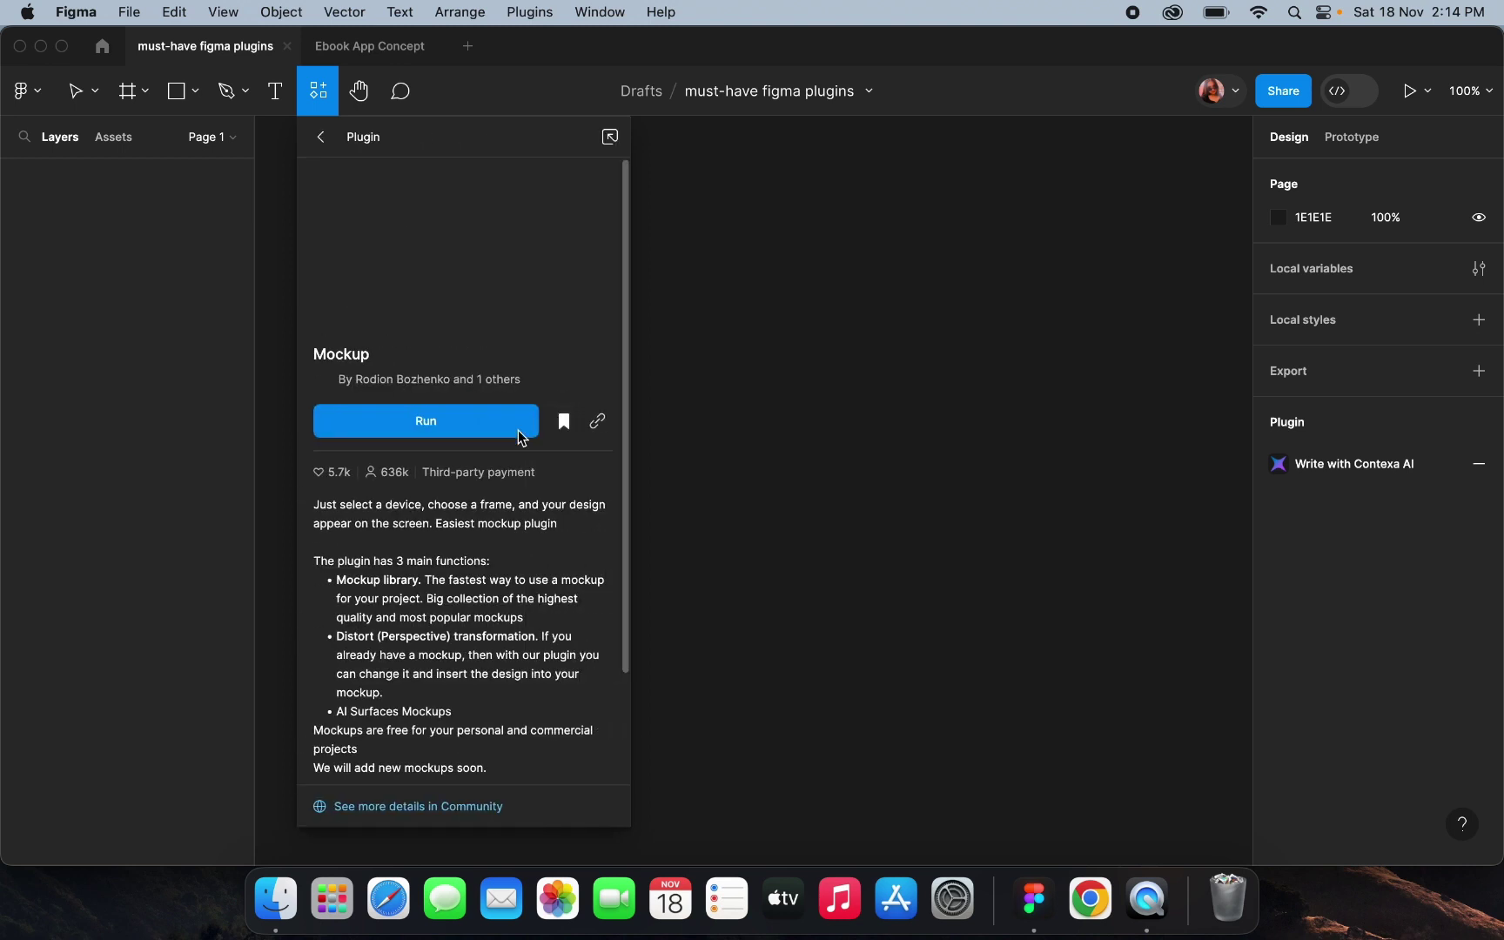
left_click(463, 427)
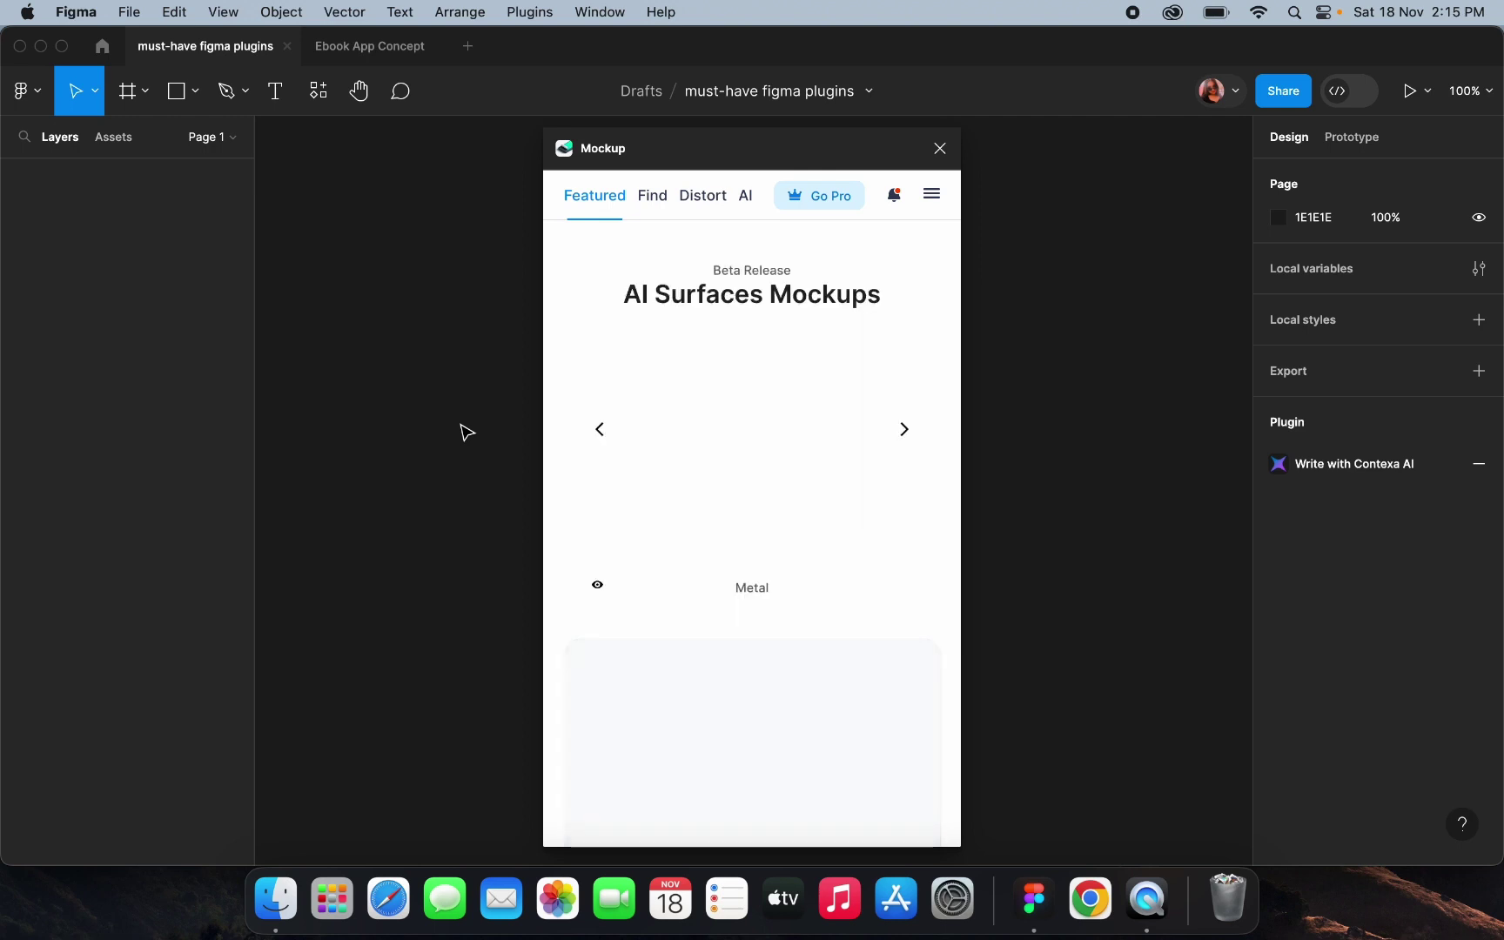
Browse the featured mockups in the Mockup plugin and open the full list of latest free mockups
scroll(759, 522, "down", 2)
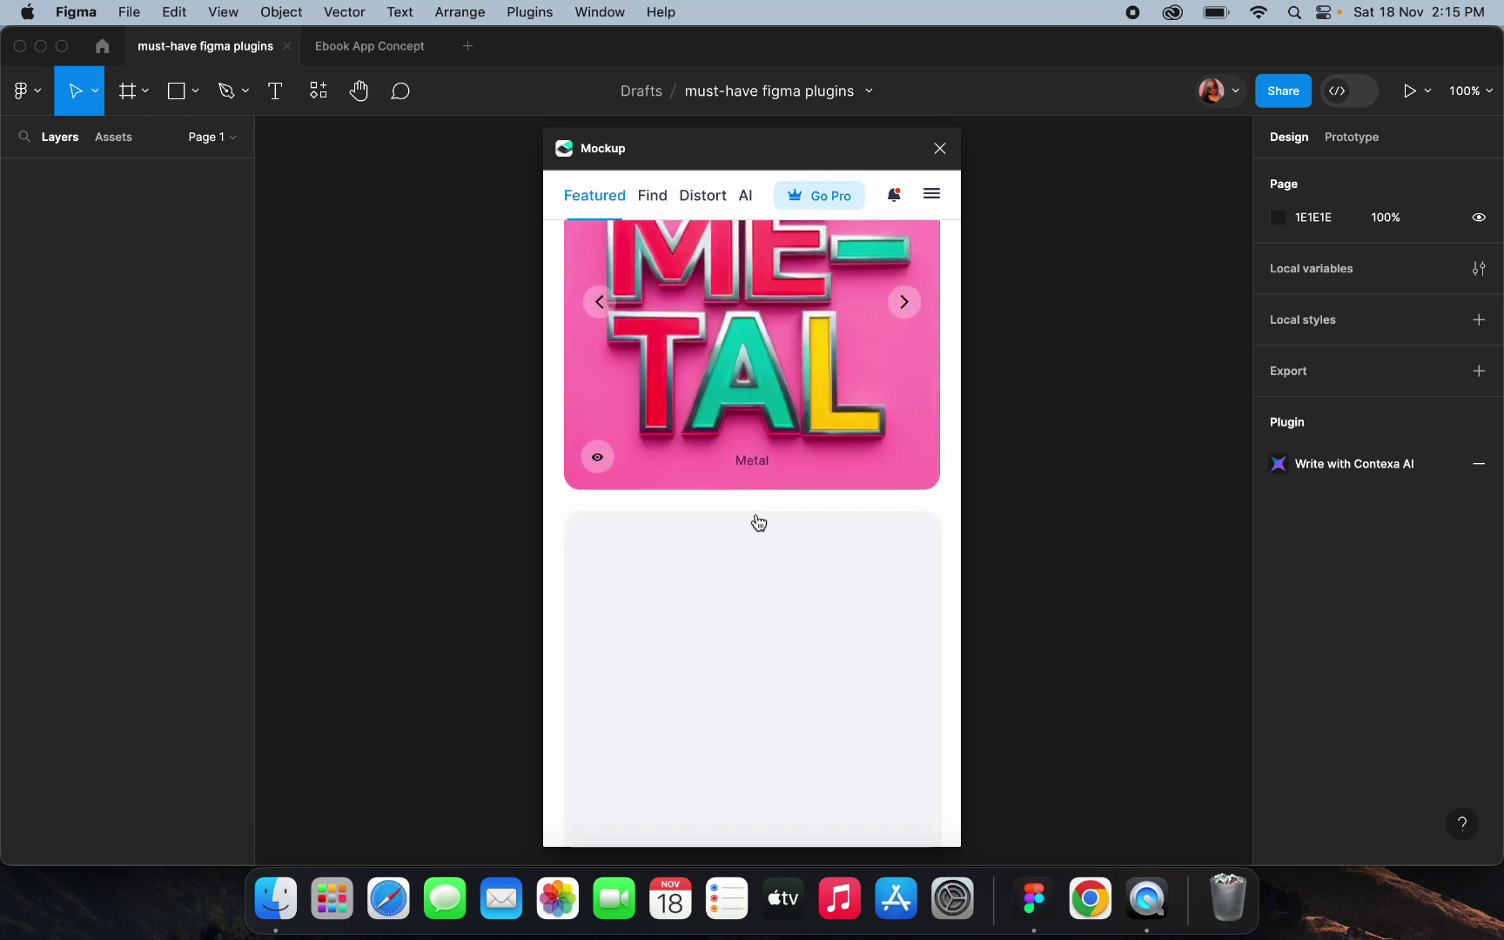
scroll(748, 568, "up", 2)
scroll(748, 567, "down", 5)
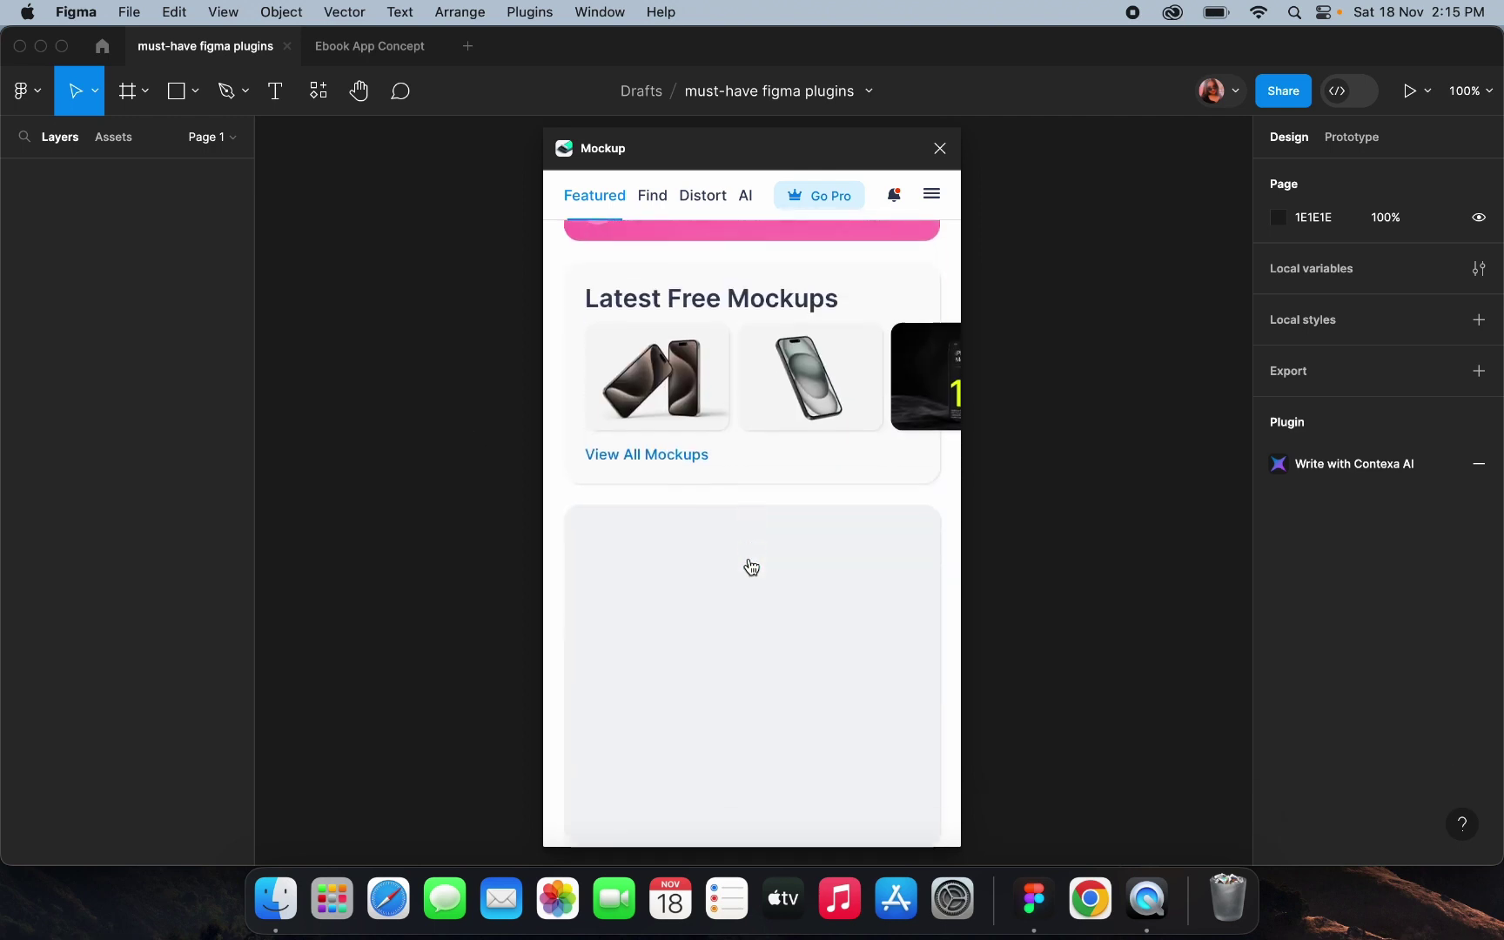
scroll(751, 567, "down", 1)
scroll(749, 567, "up", 2)
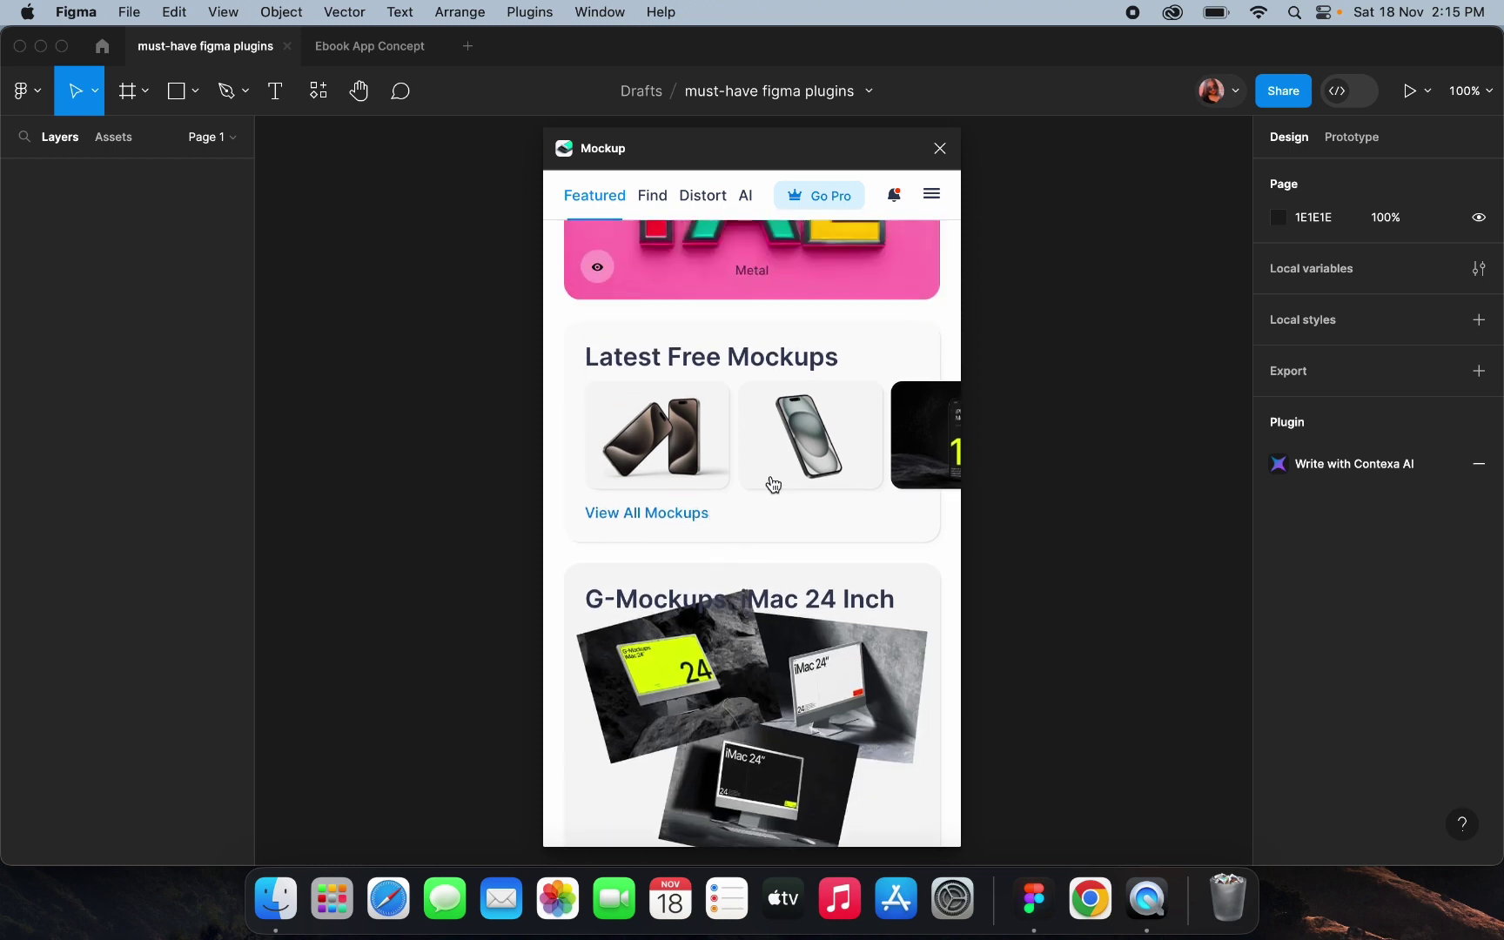
scroll(769, 483, "right", 3)
scroll(640, 470, "left", 3)
left_click(688, 512)
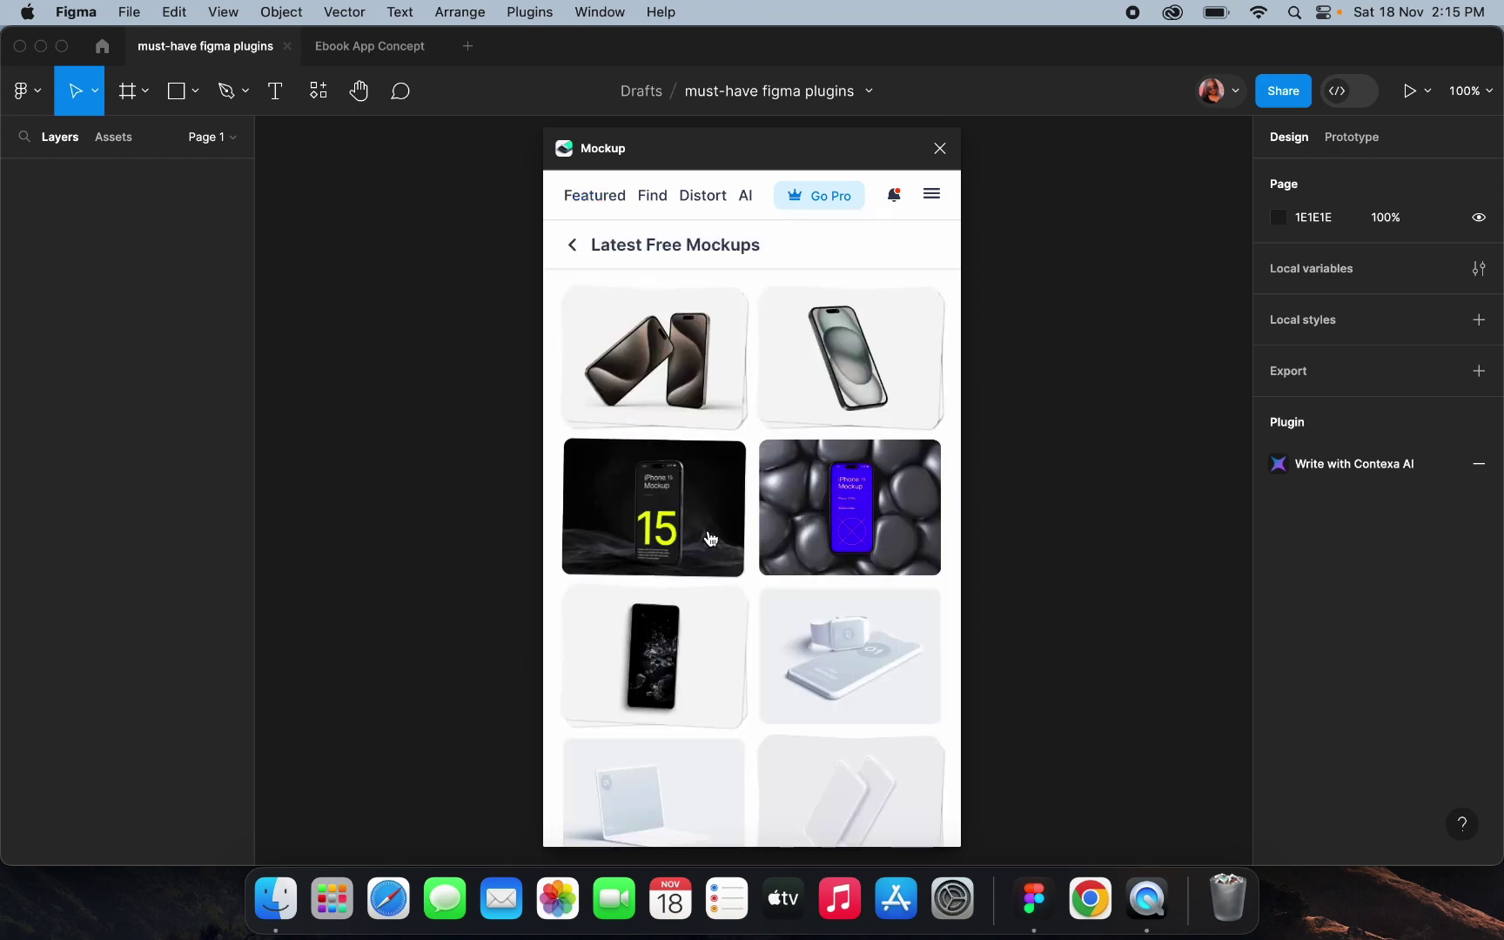
Open the iPhone 15 mockup, dismiss the similar mockups, choose the pink color and try to paste it in the canvas
scroll(705, 537, "down", 2)
scroll(823, 416, "up", 2)
left_click(835, 388)
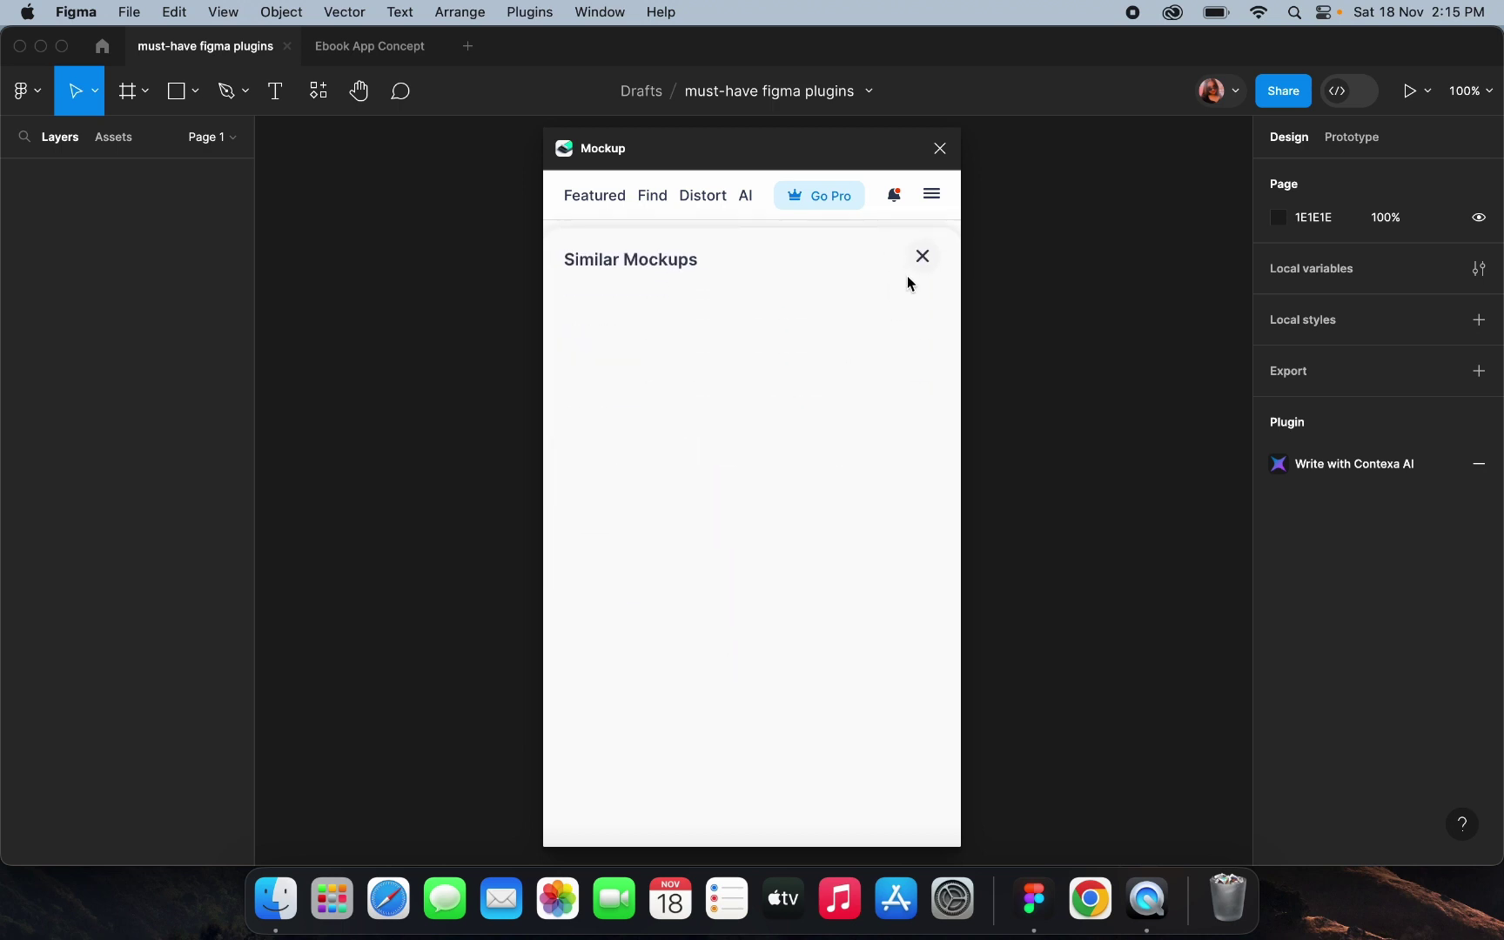
left_click(920, 258)
left_click(906, 245)
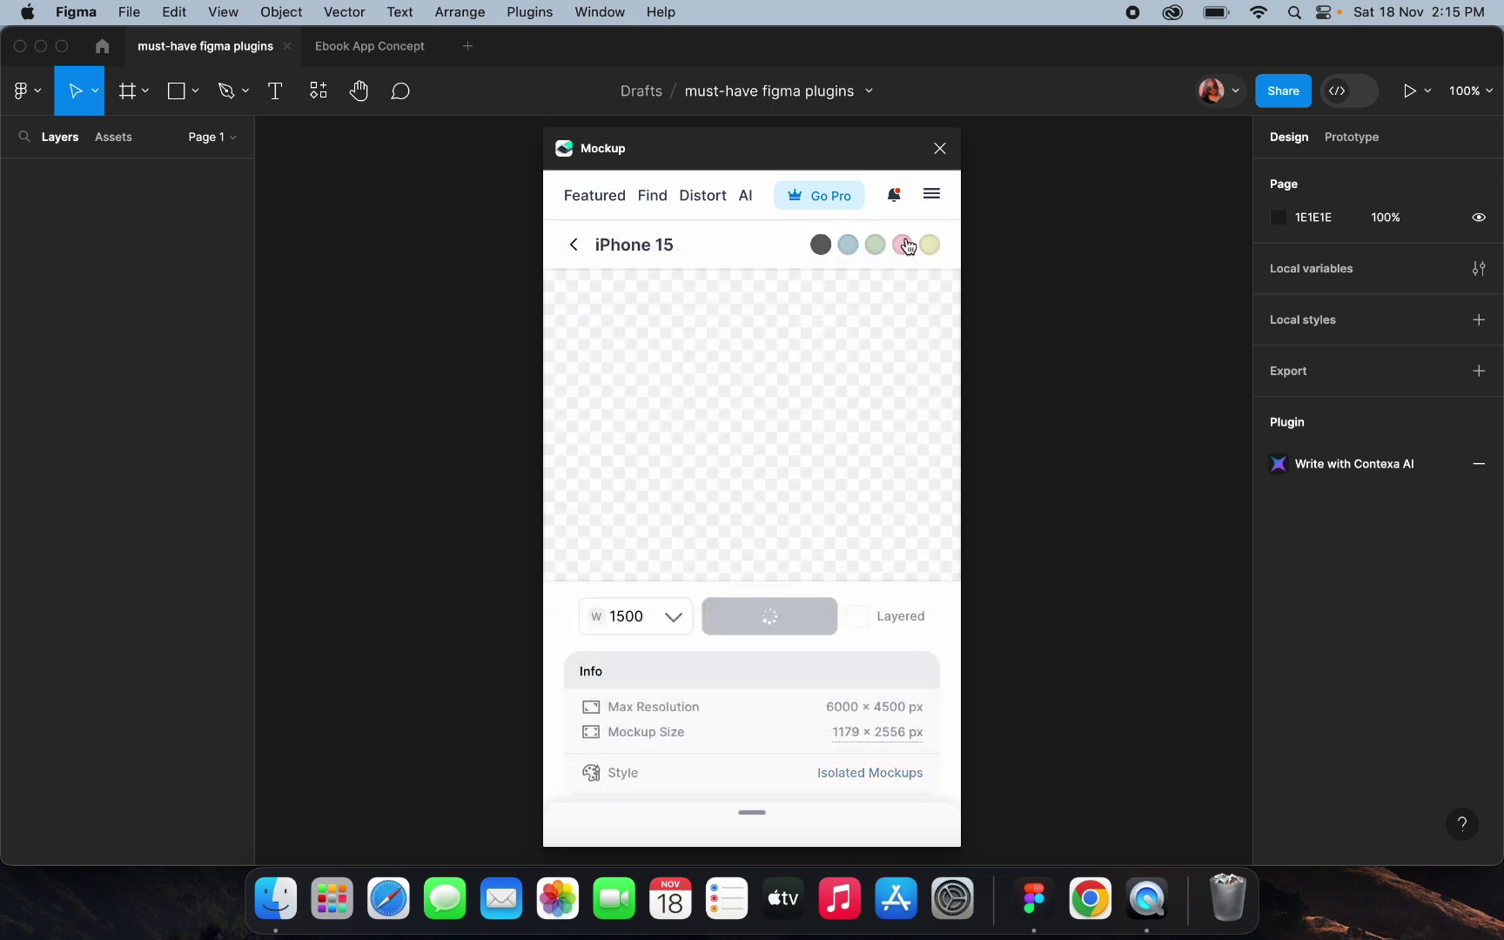
left_click(747, 628)
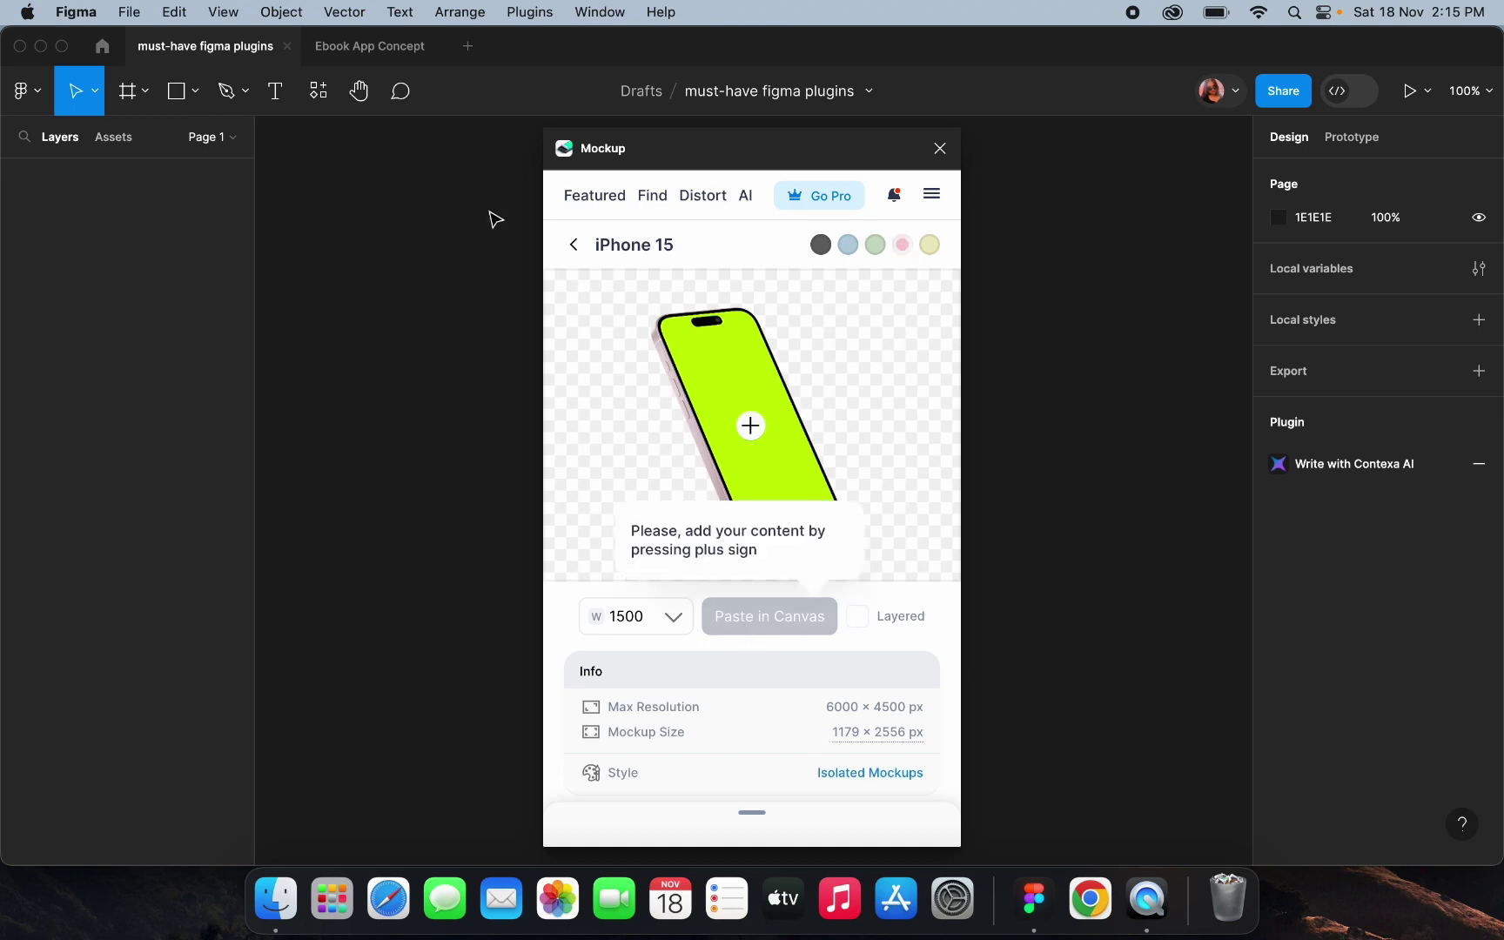
Close the Mockup plugin and copy the Home frame from the Ebook App Concept file into the "must-have figma plugins" file
left_click(370, 52)
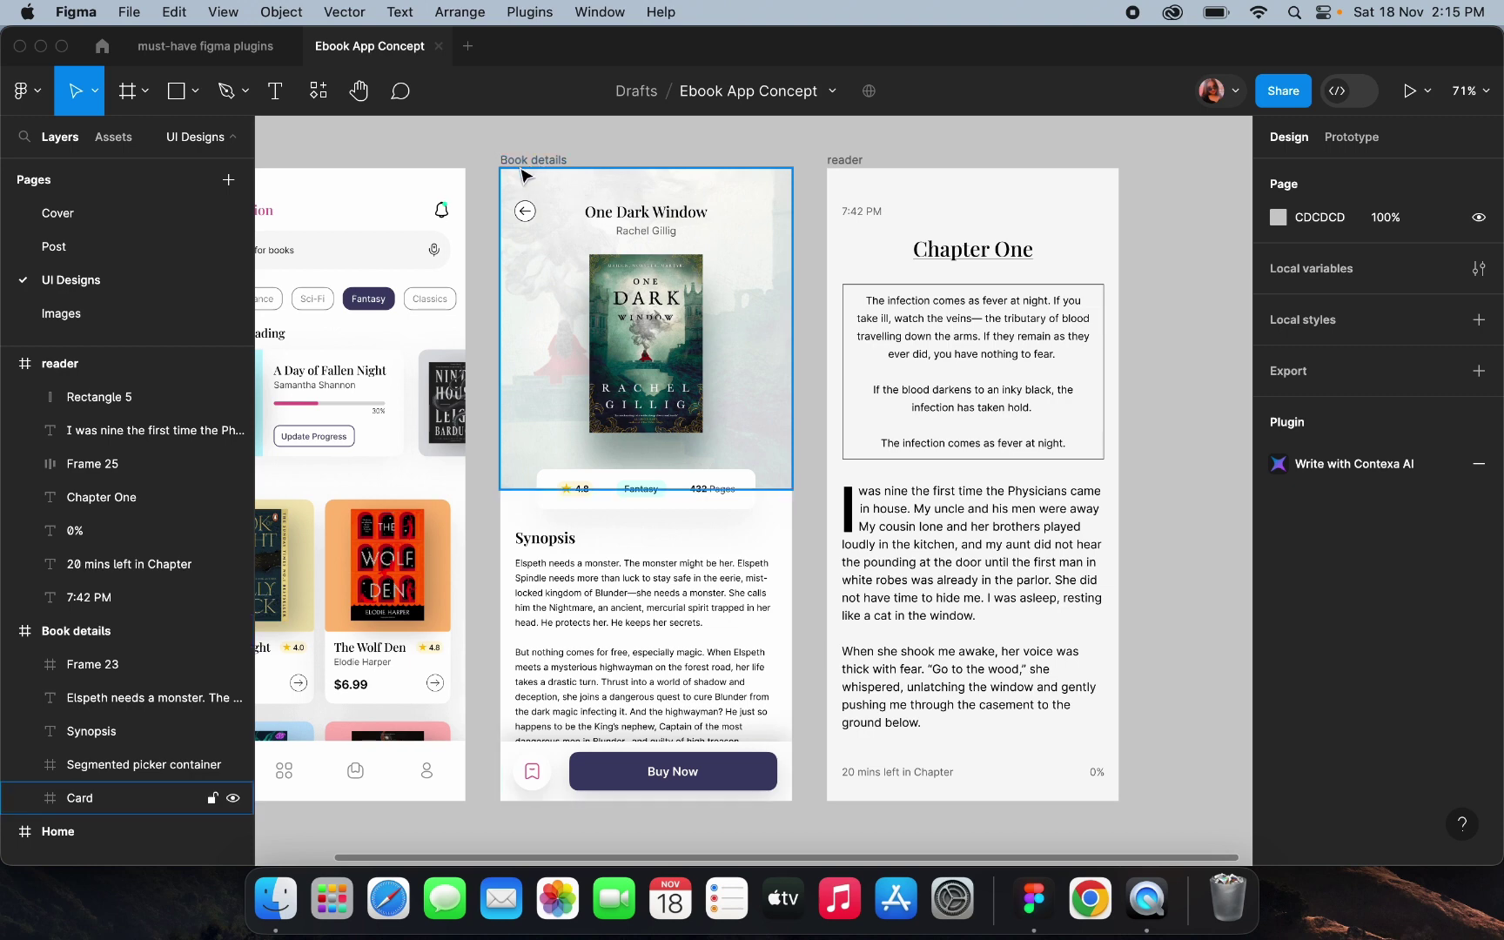
scroll(557, 191, "left", 5)
left_click(356, 159)
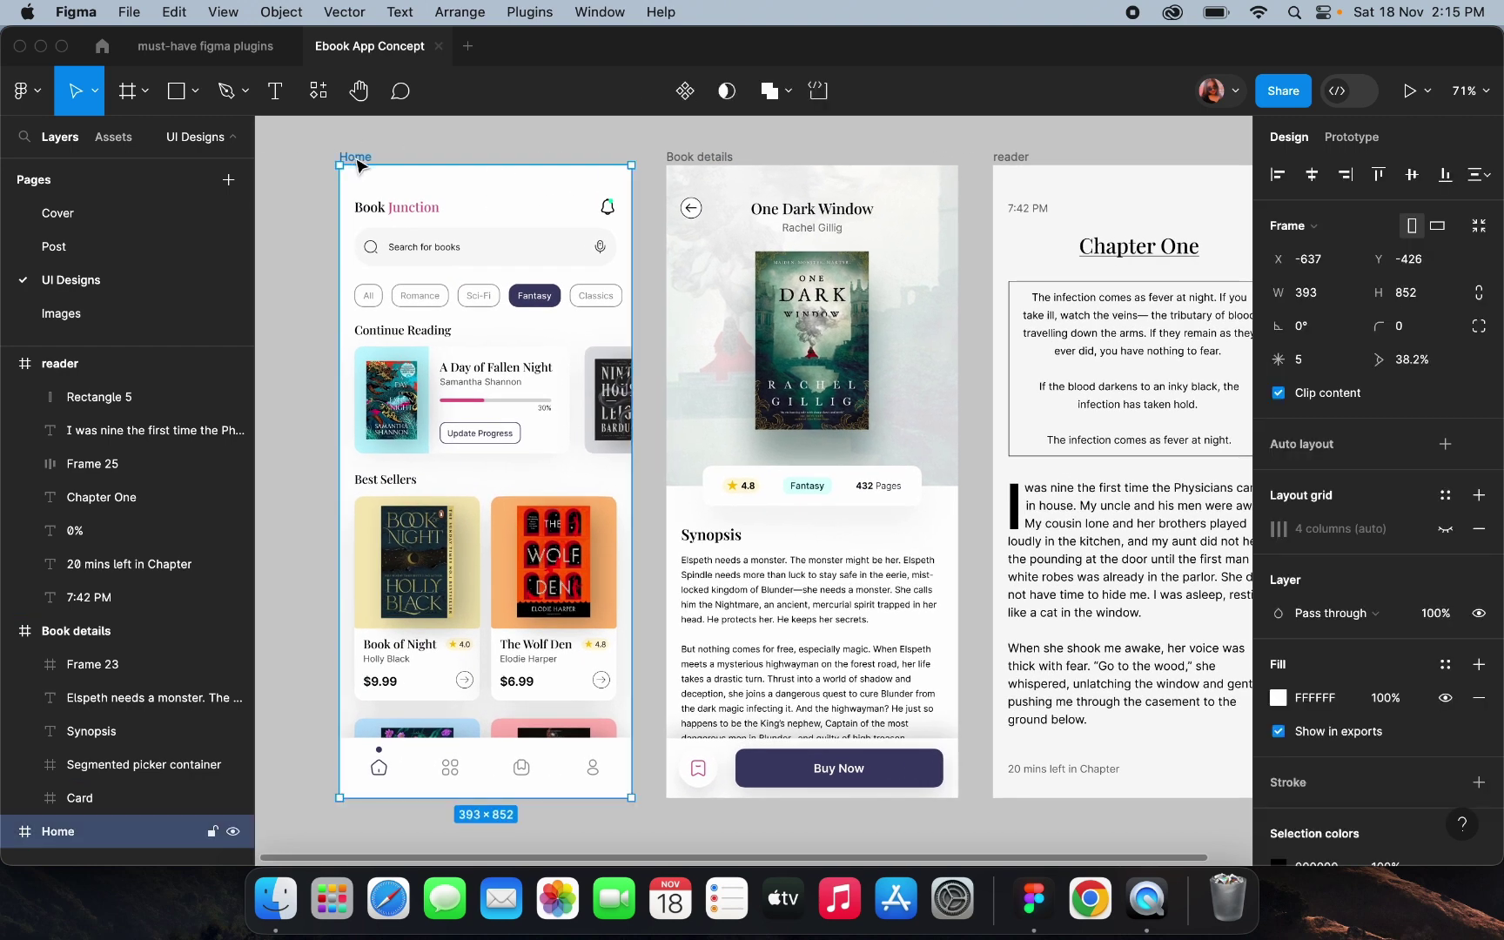
left_click(253, 50)
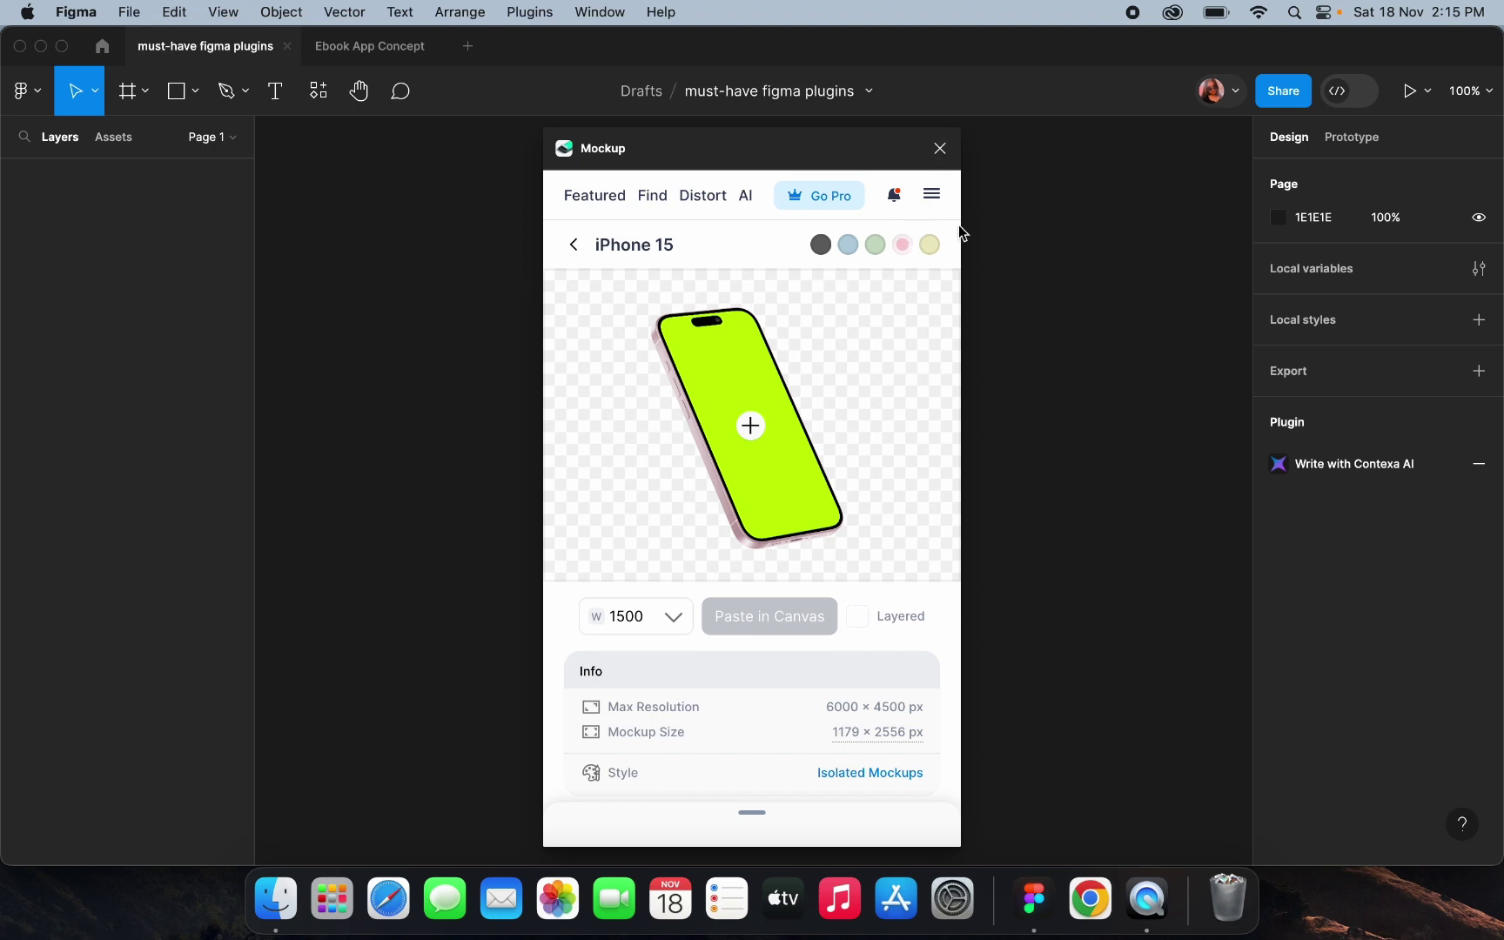
left_click(940, 148)
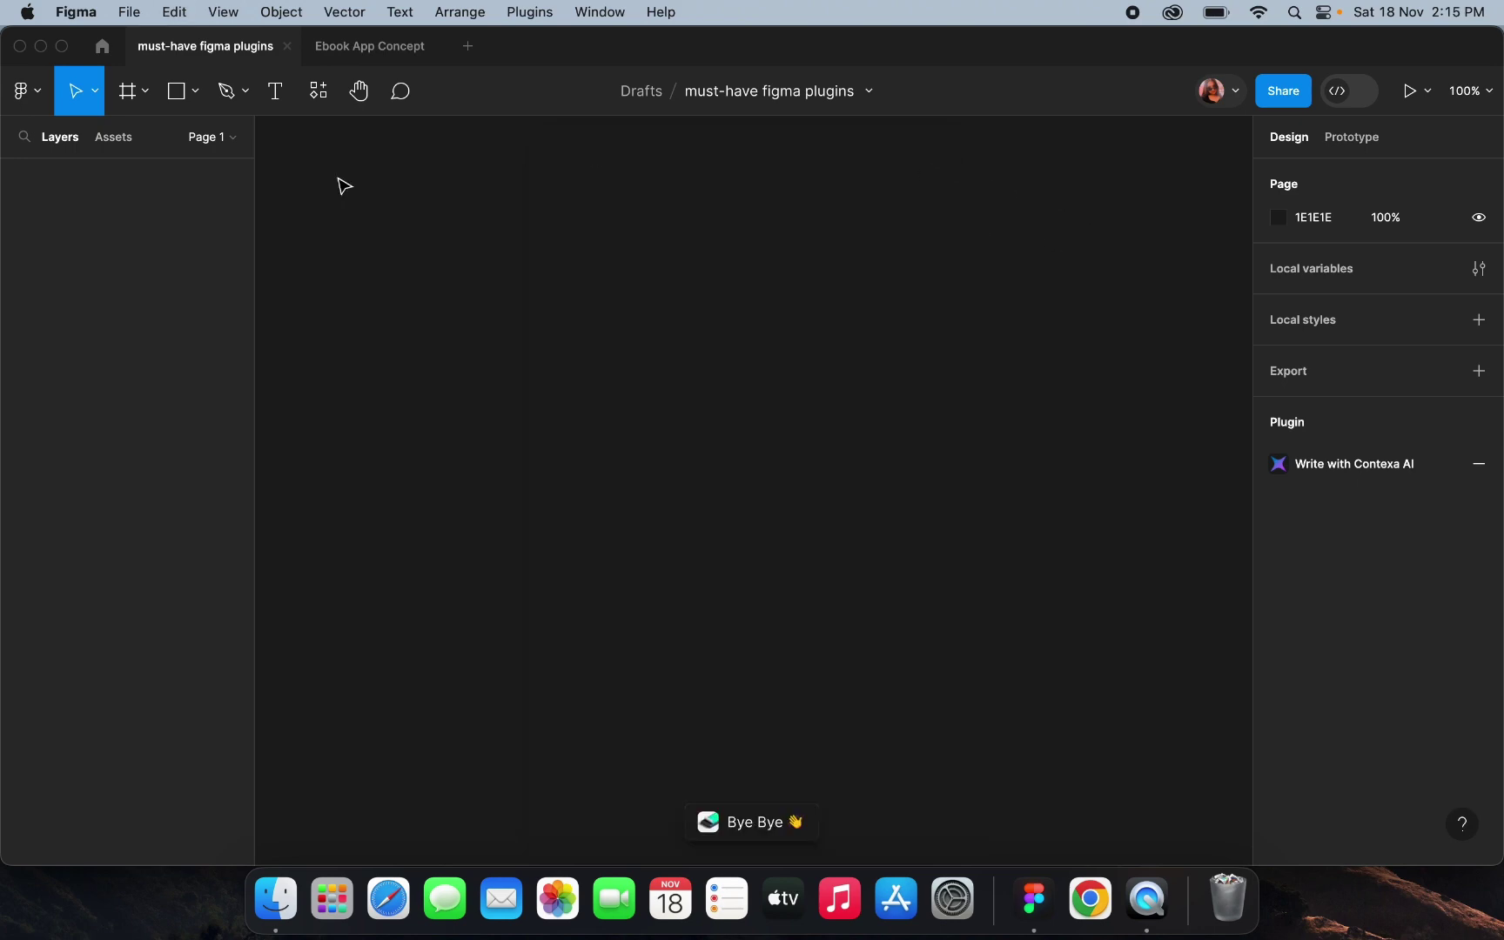
left_click(362, 48)
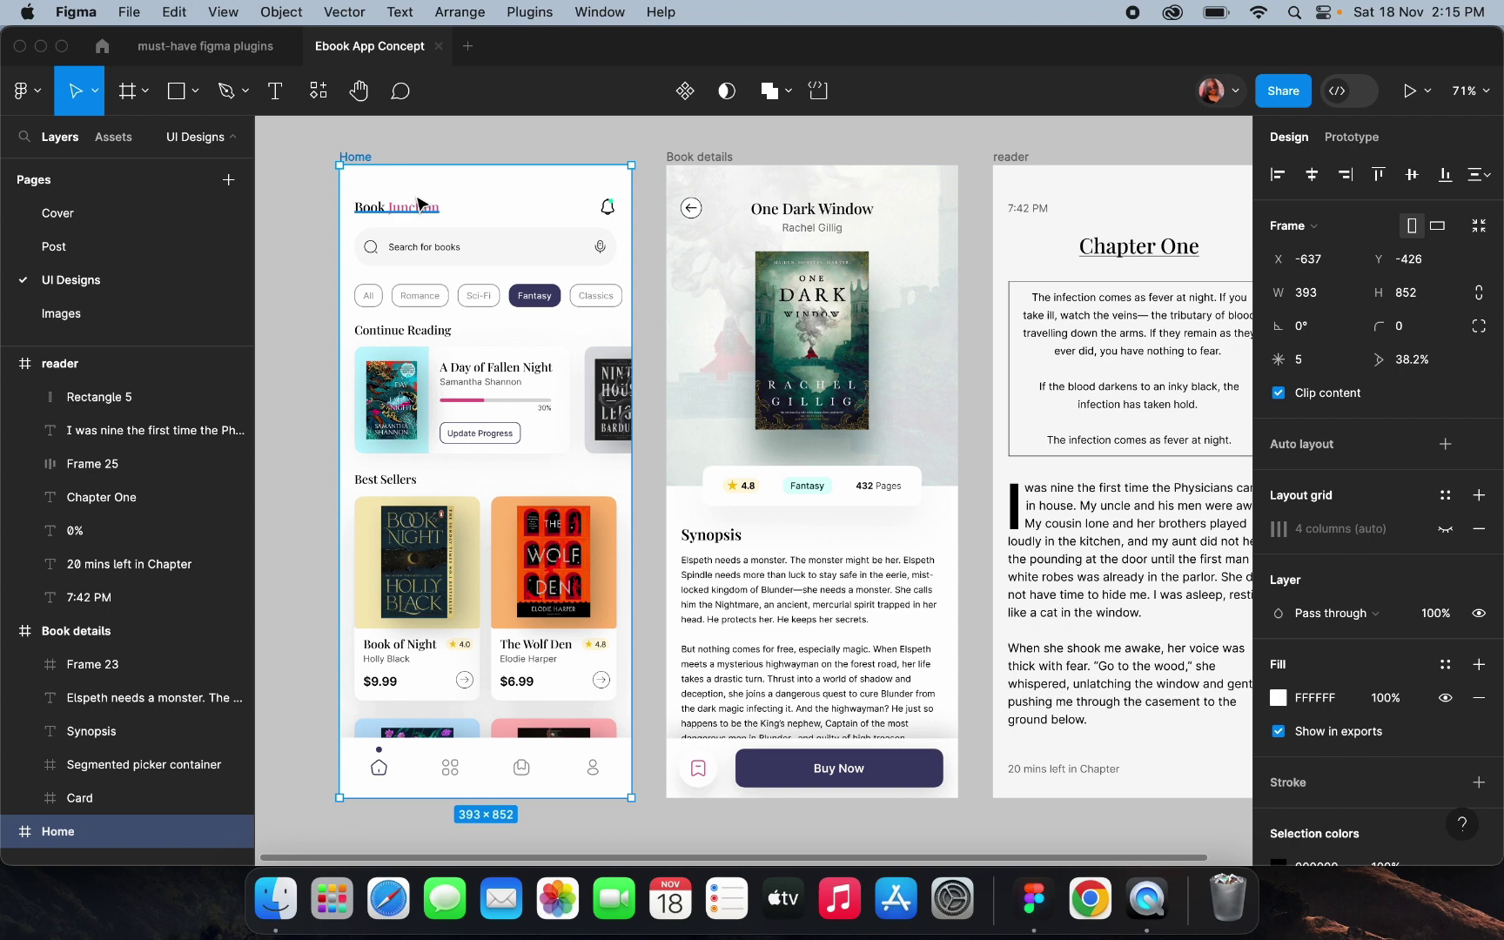
left_click(203, 47)
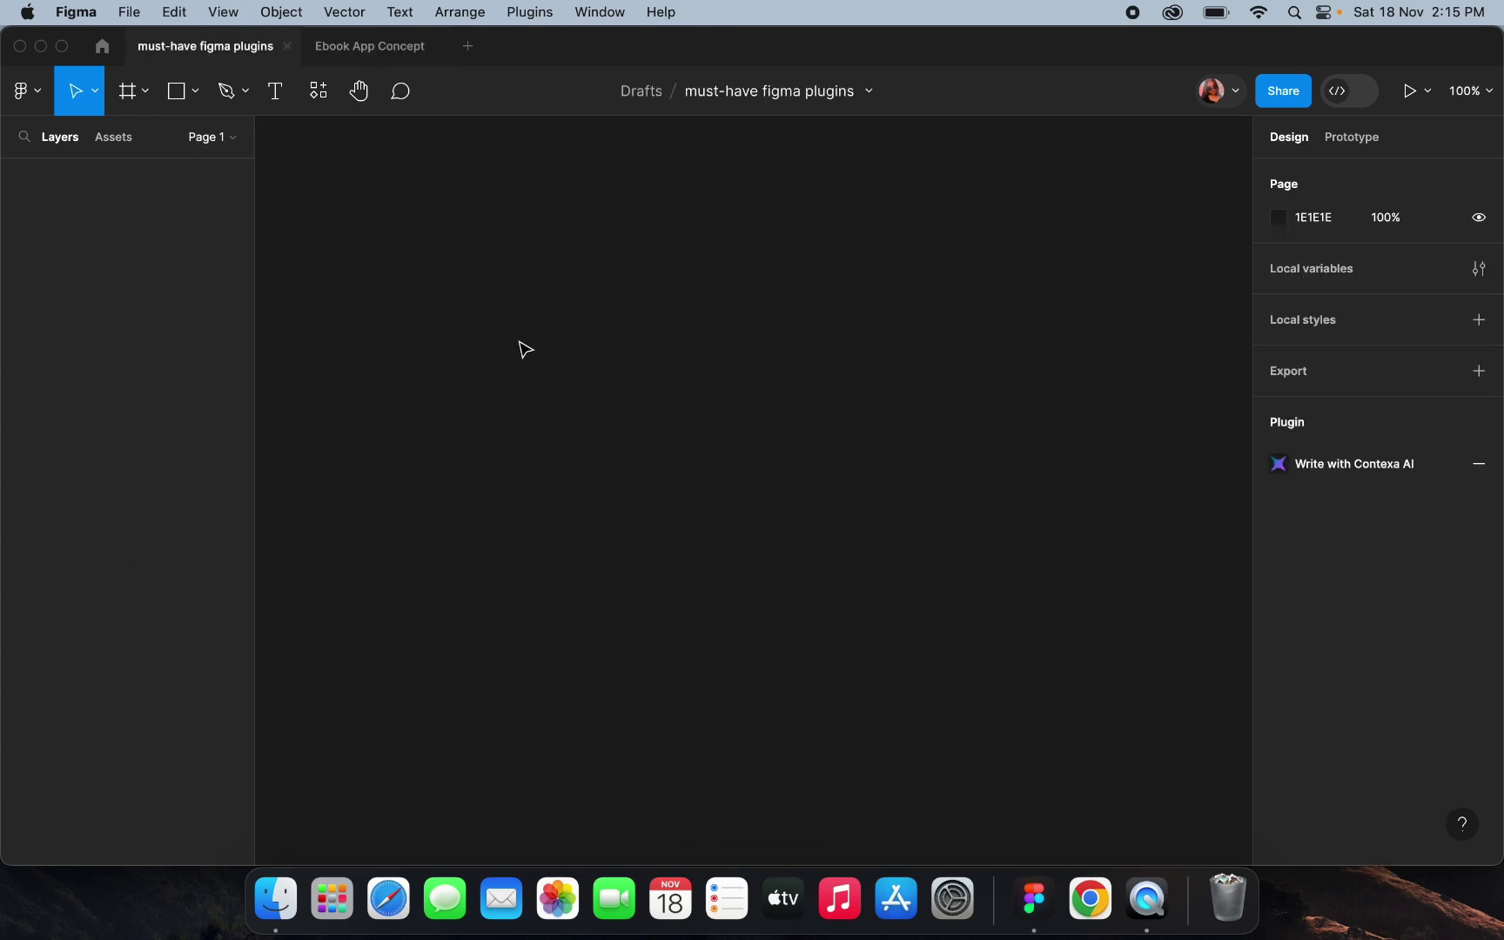
key("super+v")
left_click(470, 276)
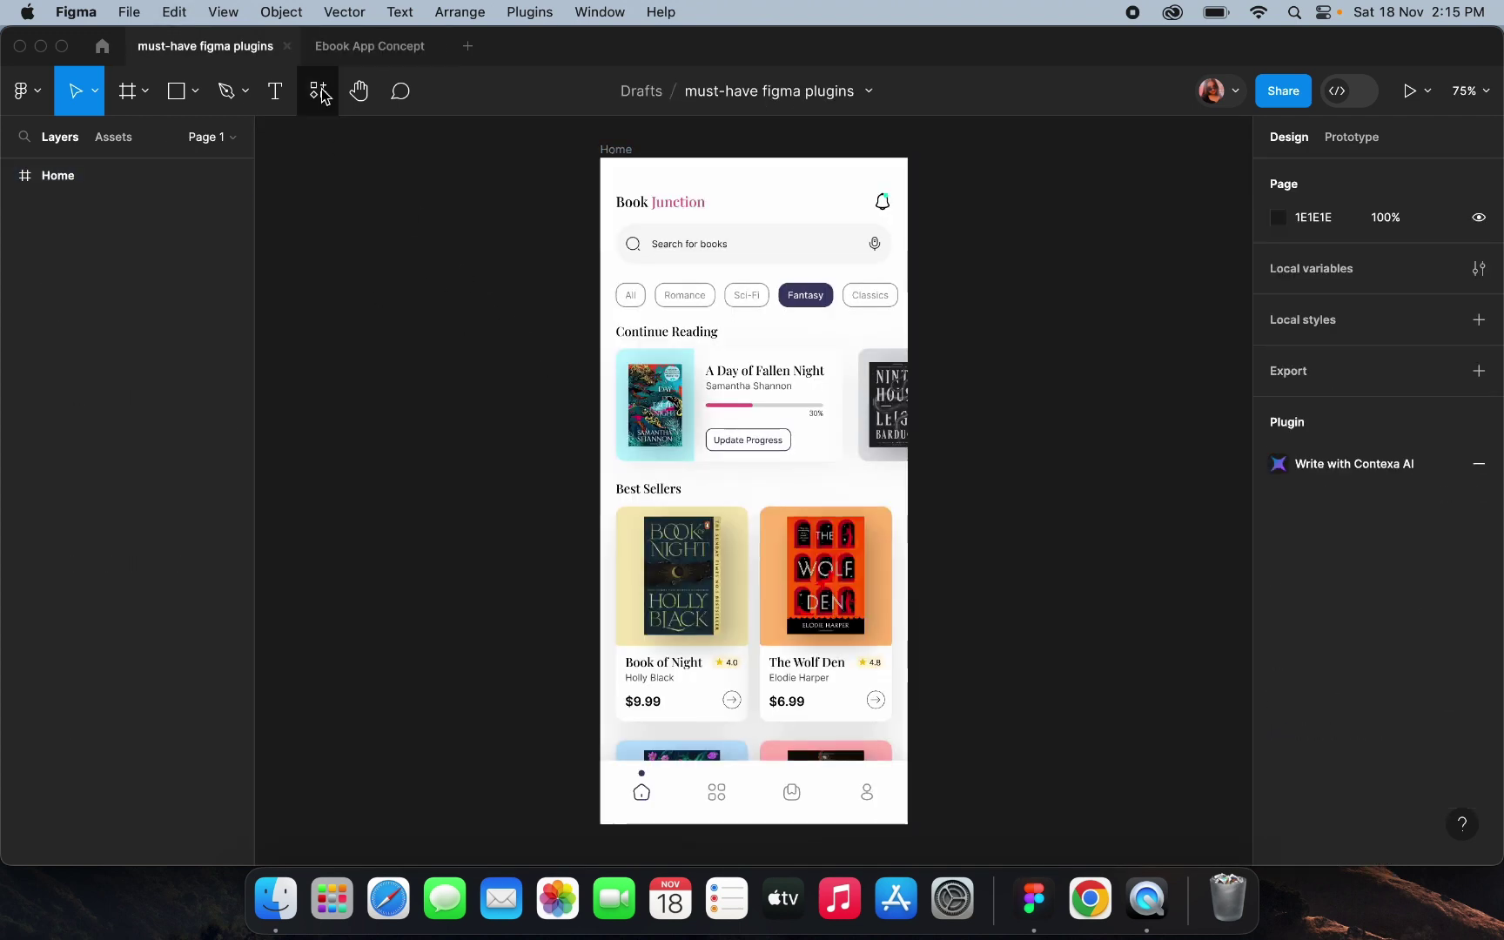
Run the Mockup plugin again from its details and open the recently used iPhone 15 mockup
left_click(318, 90)
left_click(571, 287)
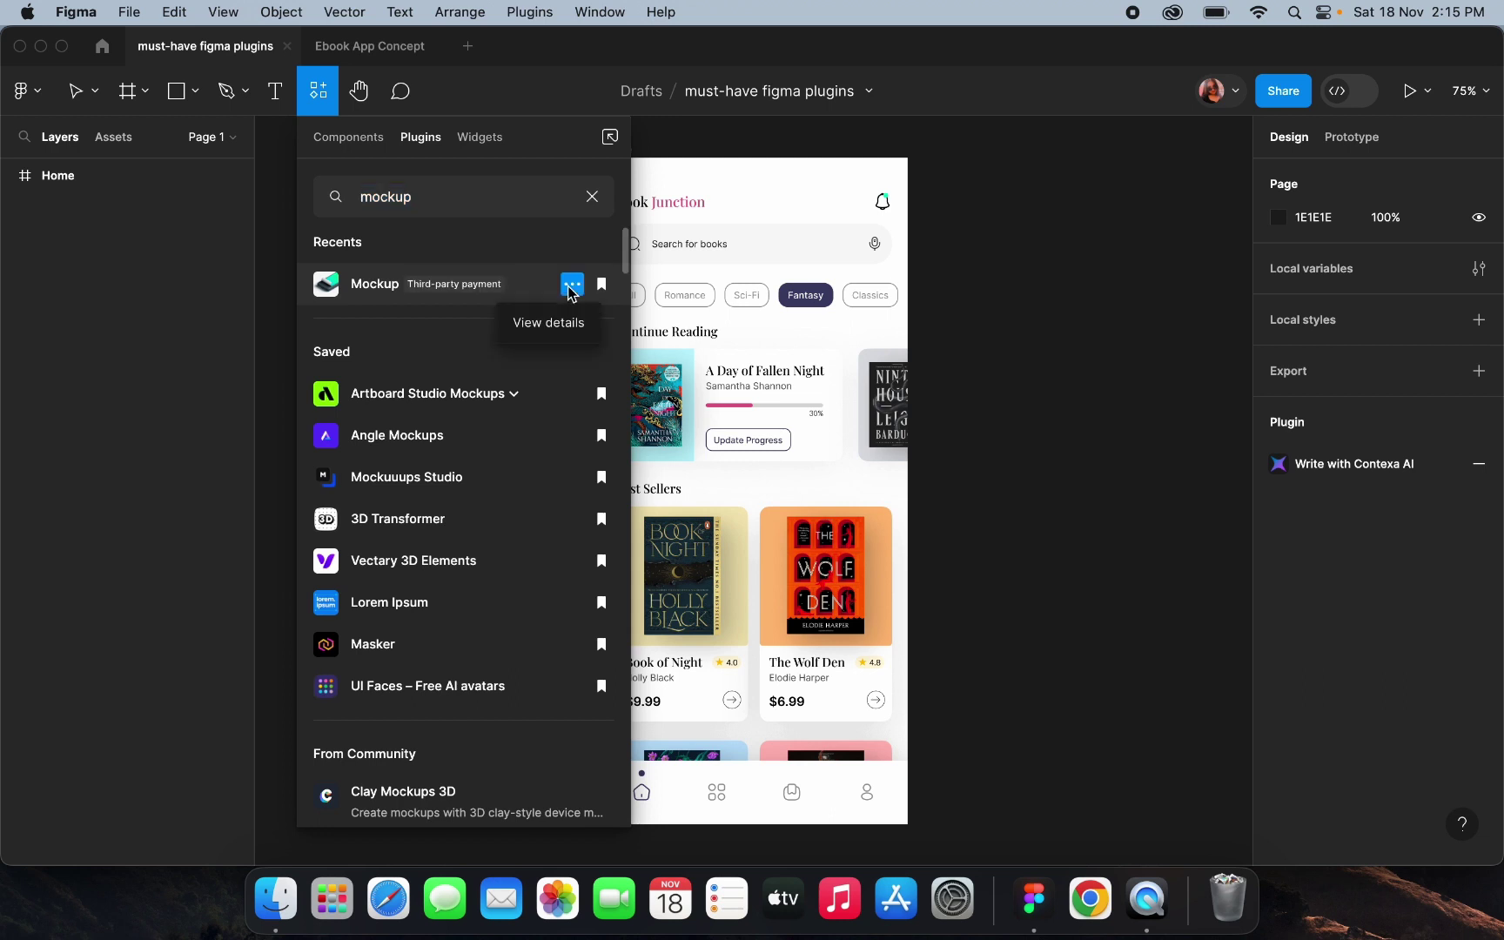
left_click(552, 323)
left_click(474, 432)
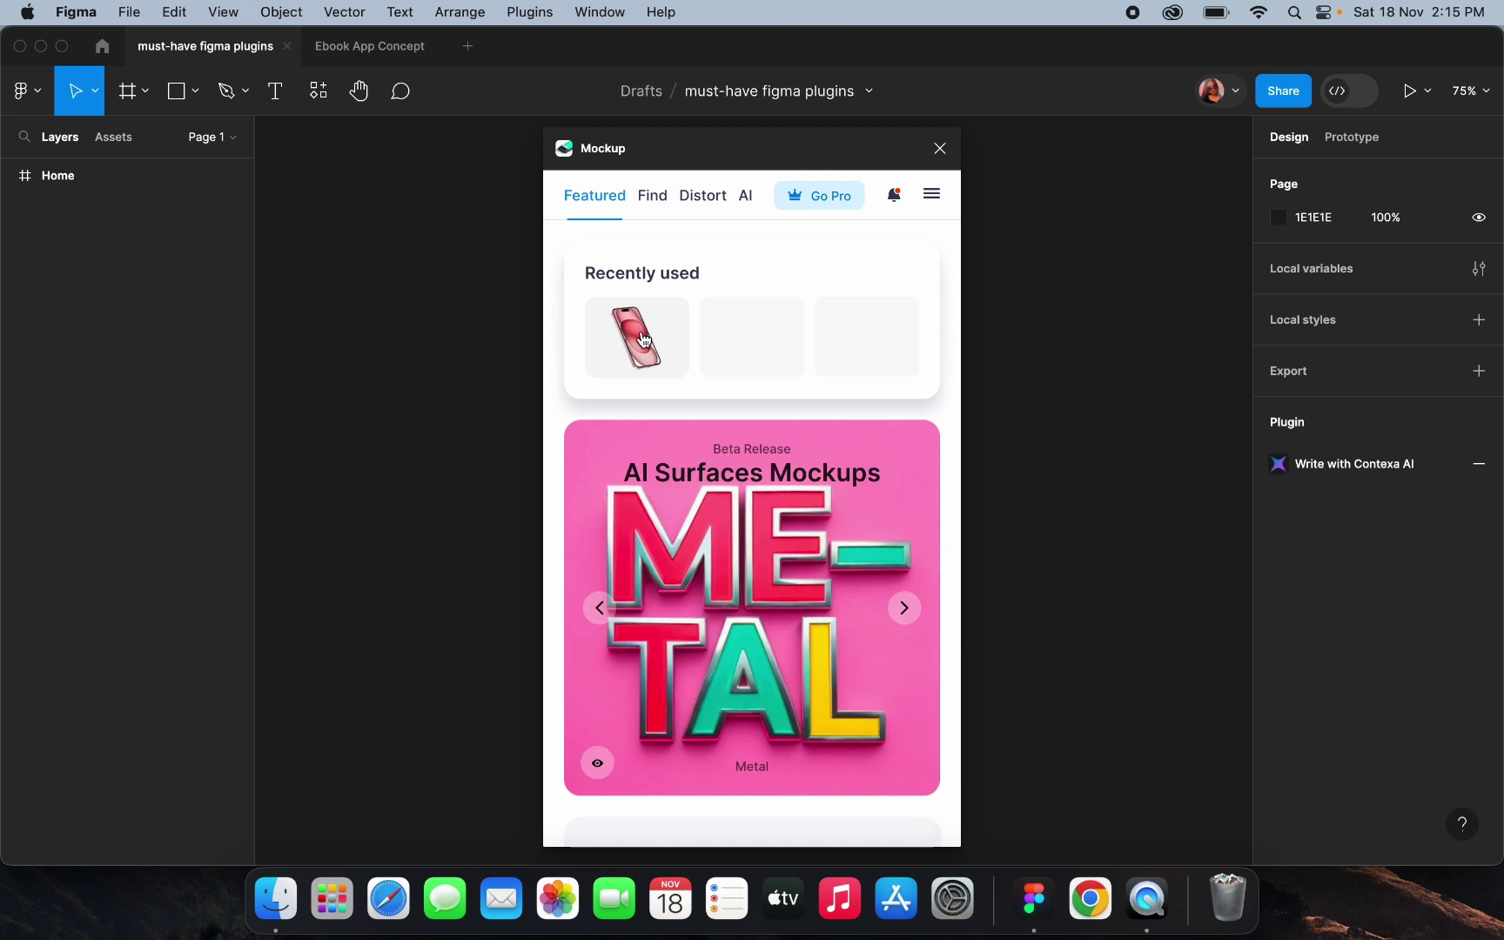
left_click(644, 339)
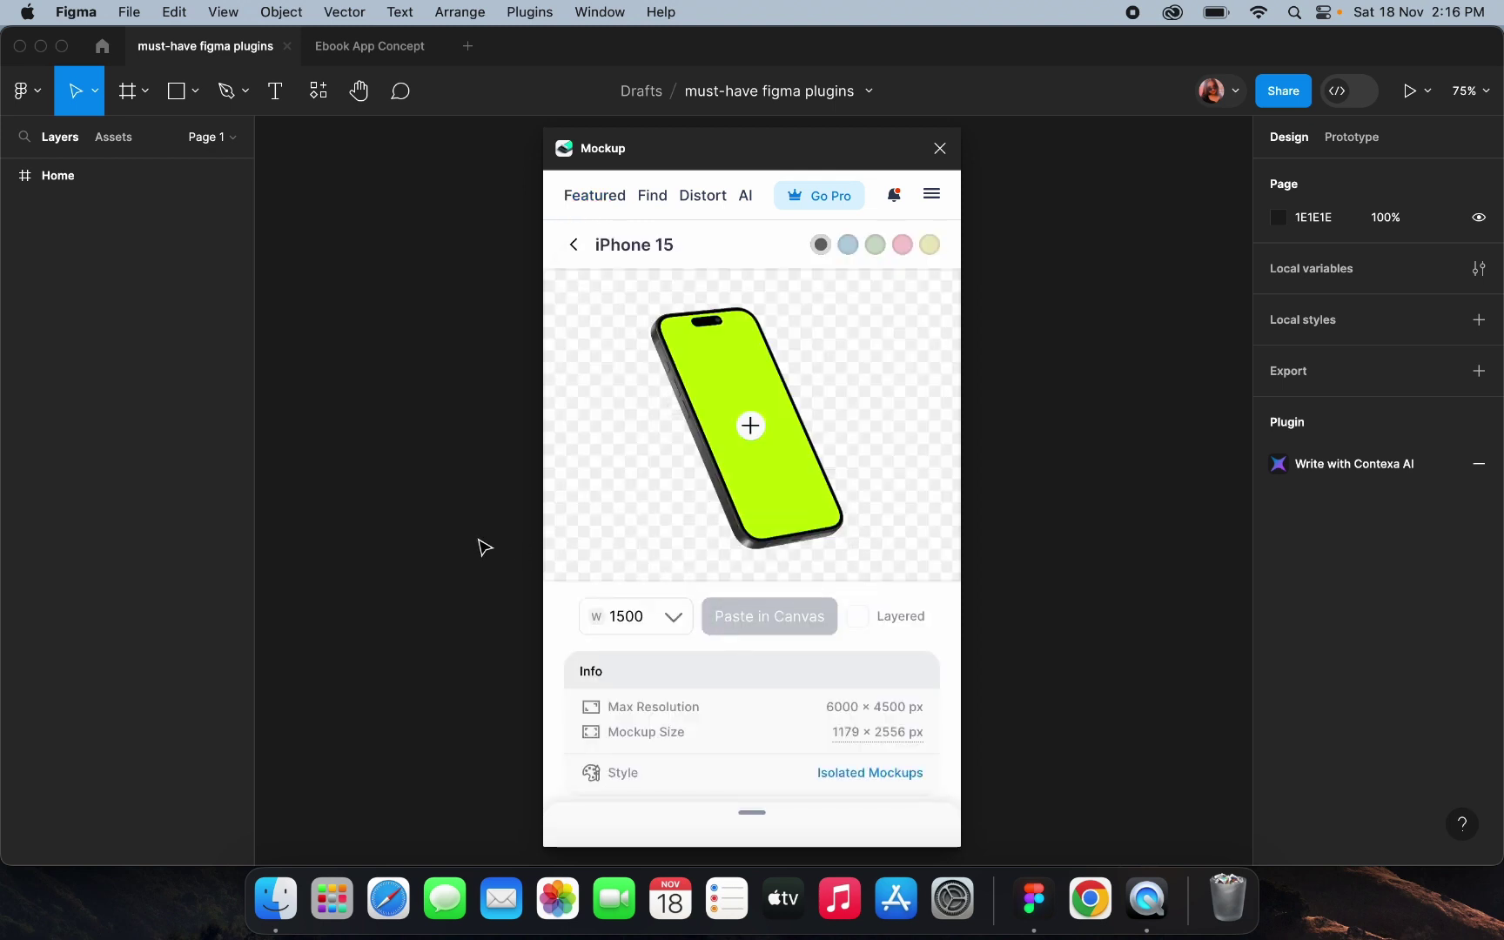
Fill the iPhone 15 mockup's screen with the Home frame, paste the mockup in the canvas at width 1500 and select it
left_click(402, 139)
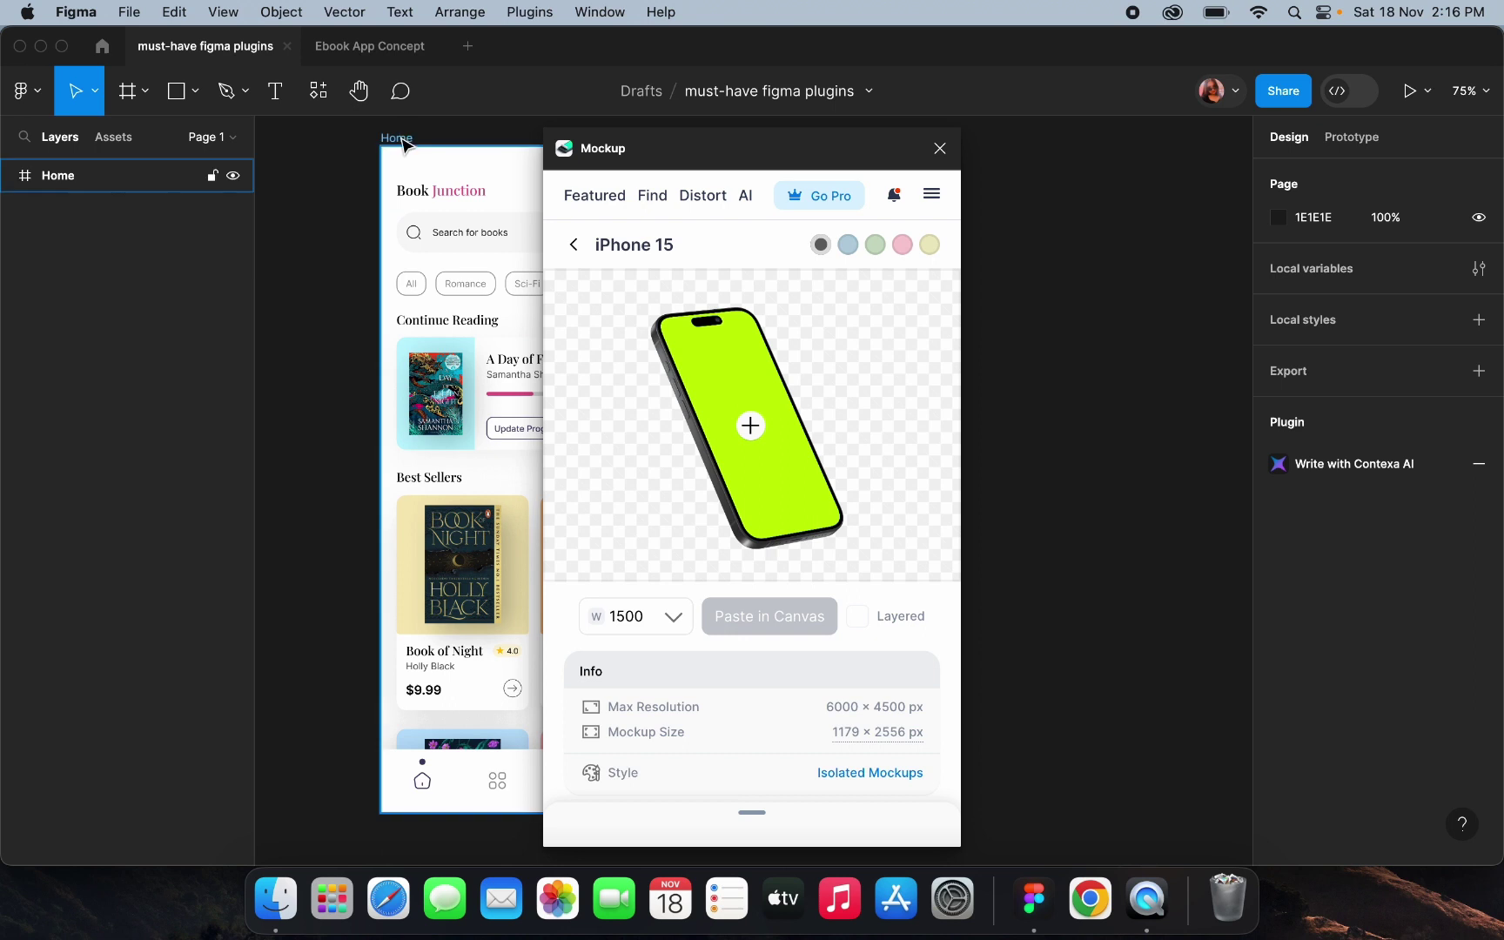
left_click(402, 139)
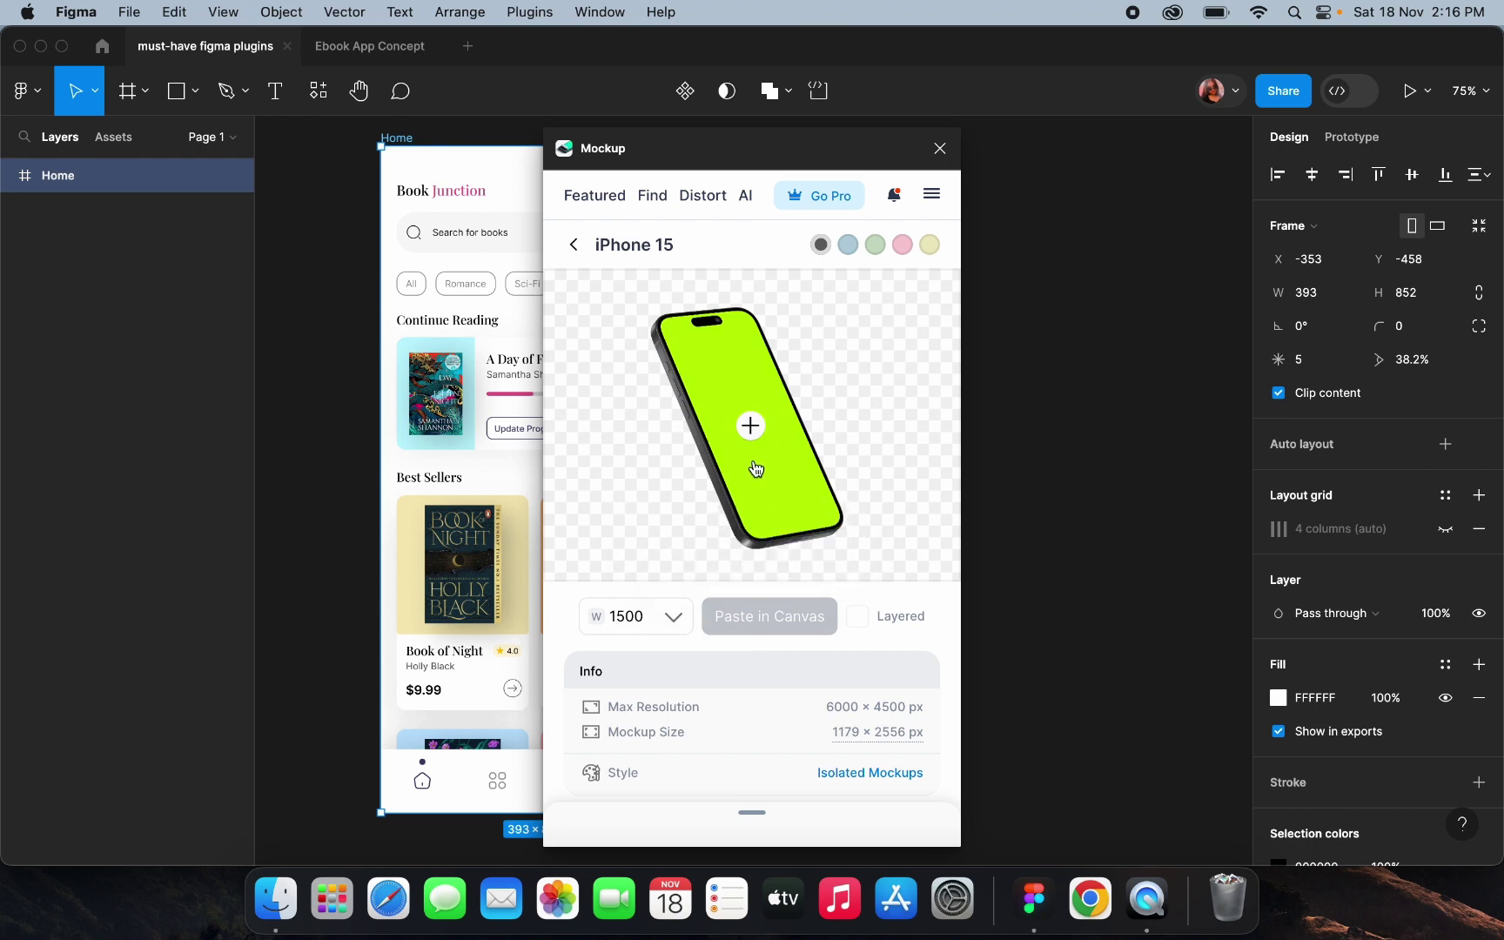
left_click(751, 426)
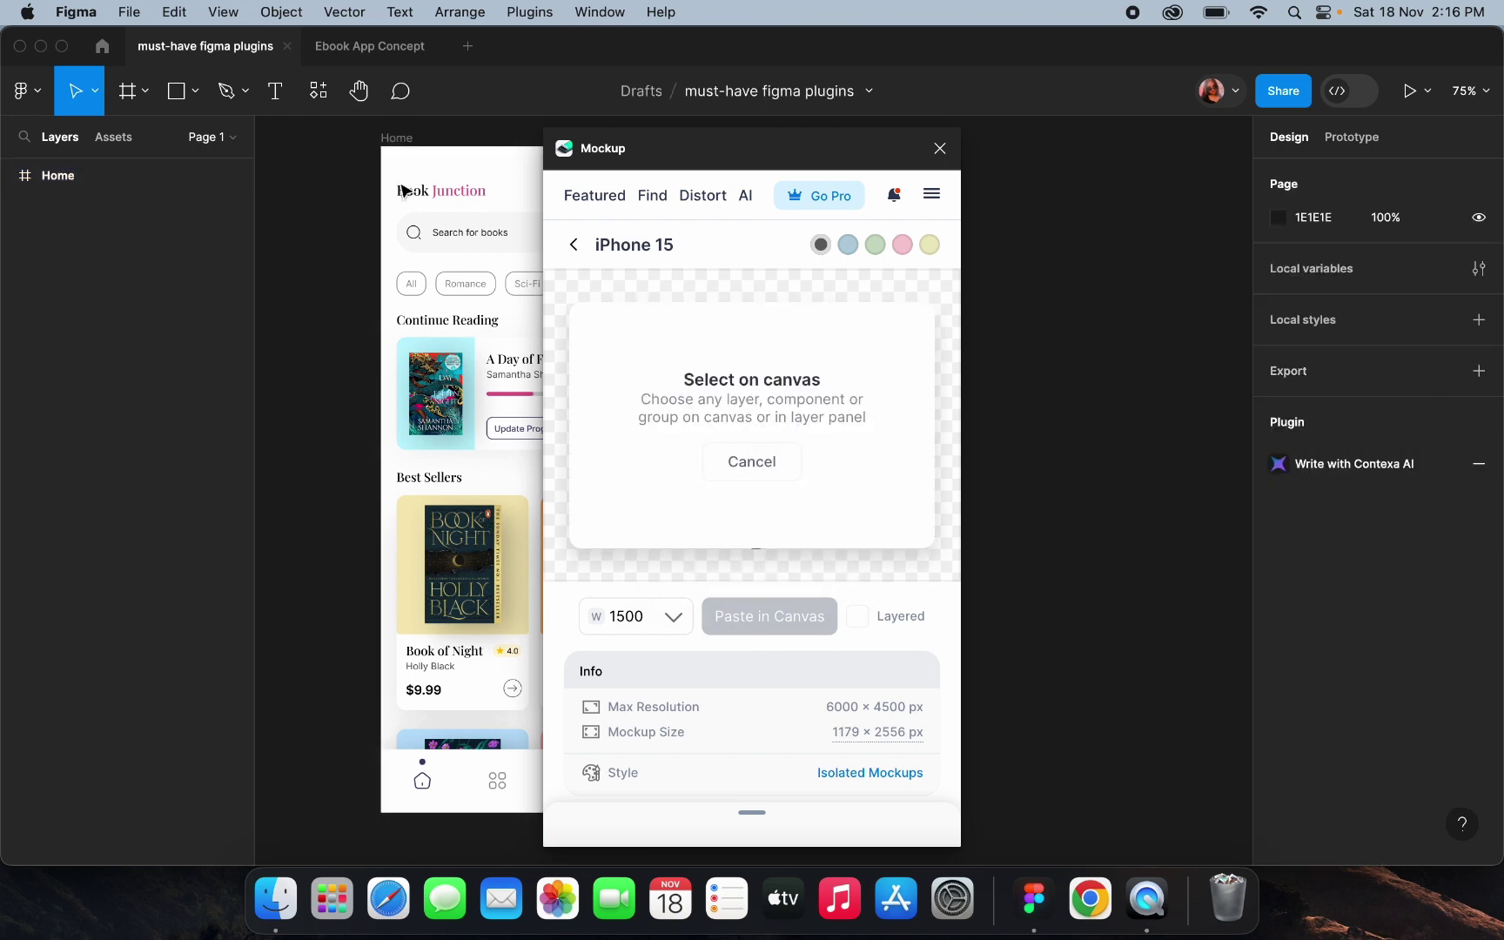
left_click(399, 139)
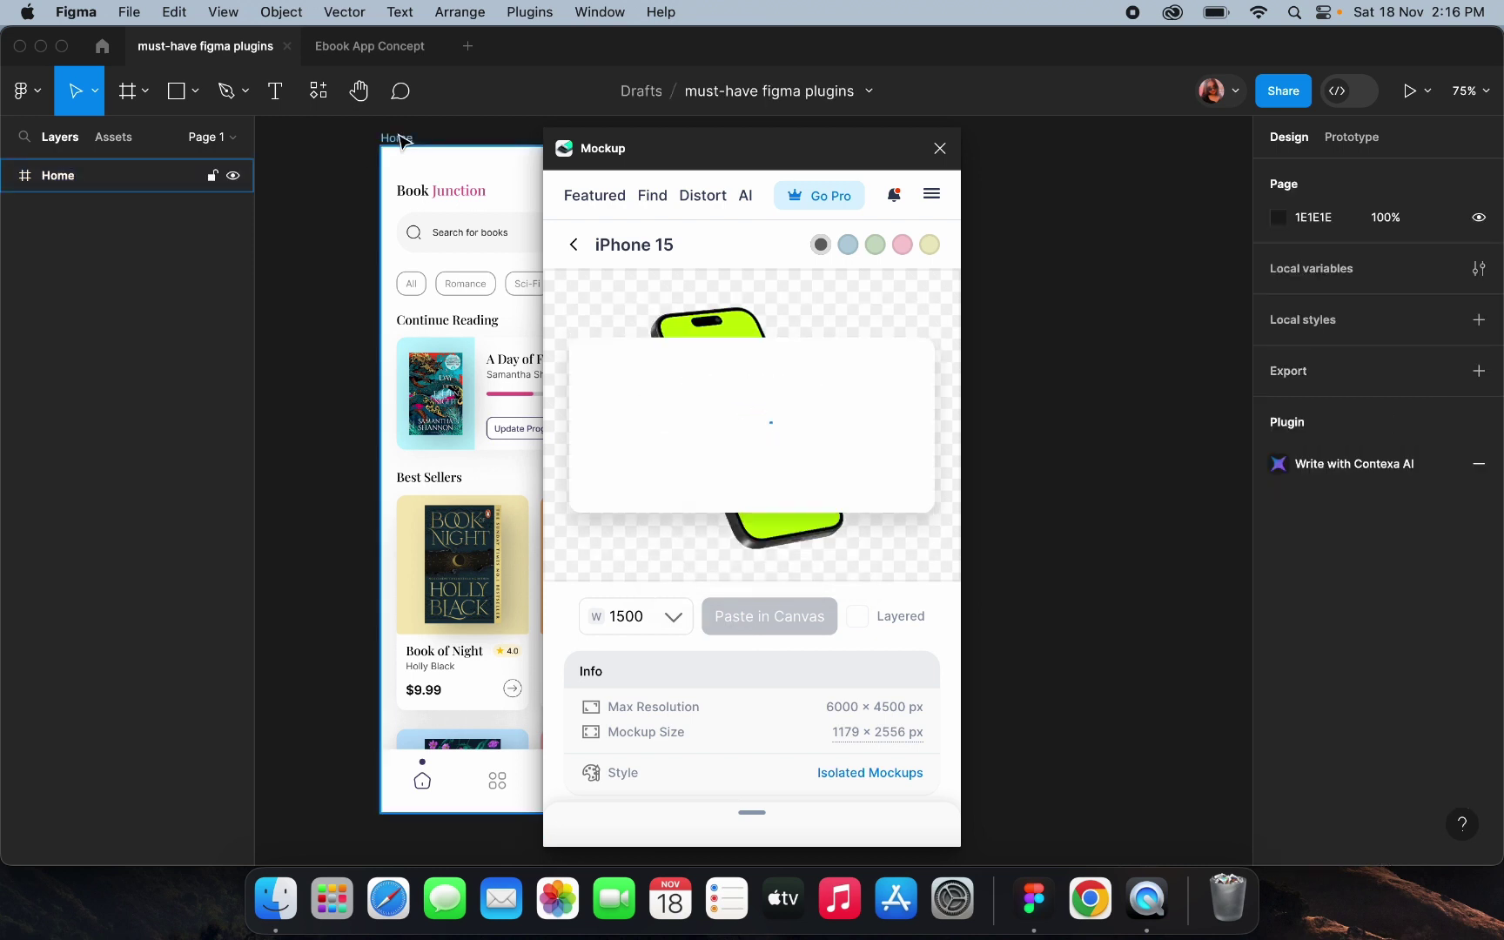
left_click(399, 141)
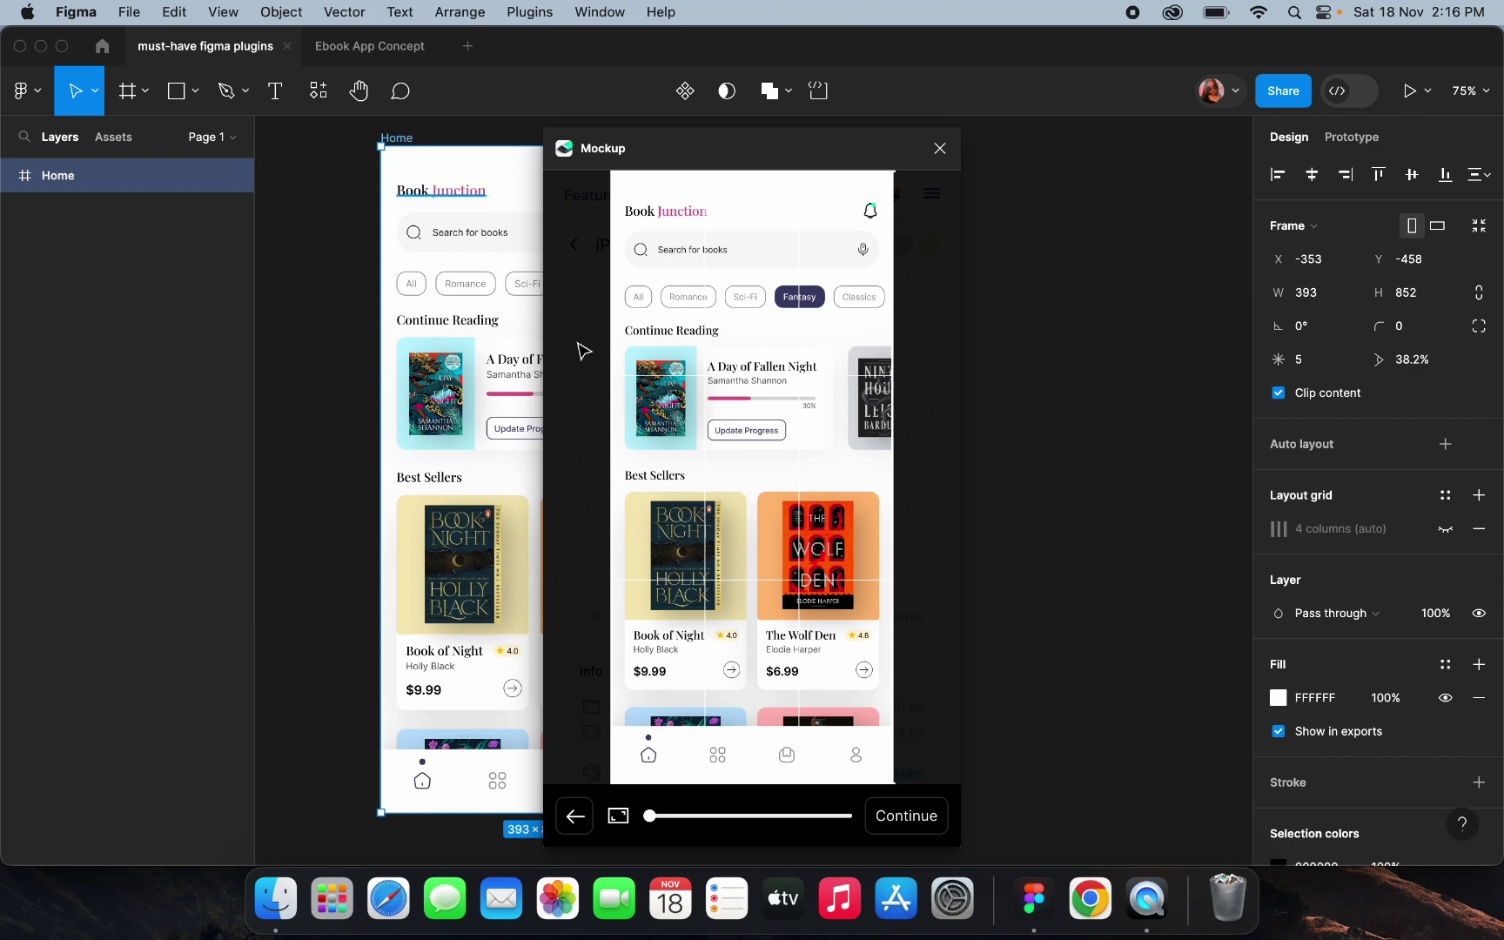
key("Escape")
left_click(901, 817)
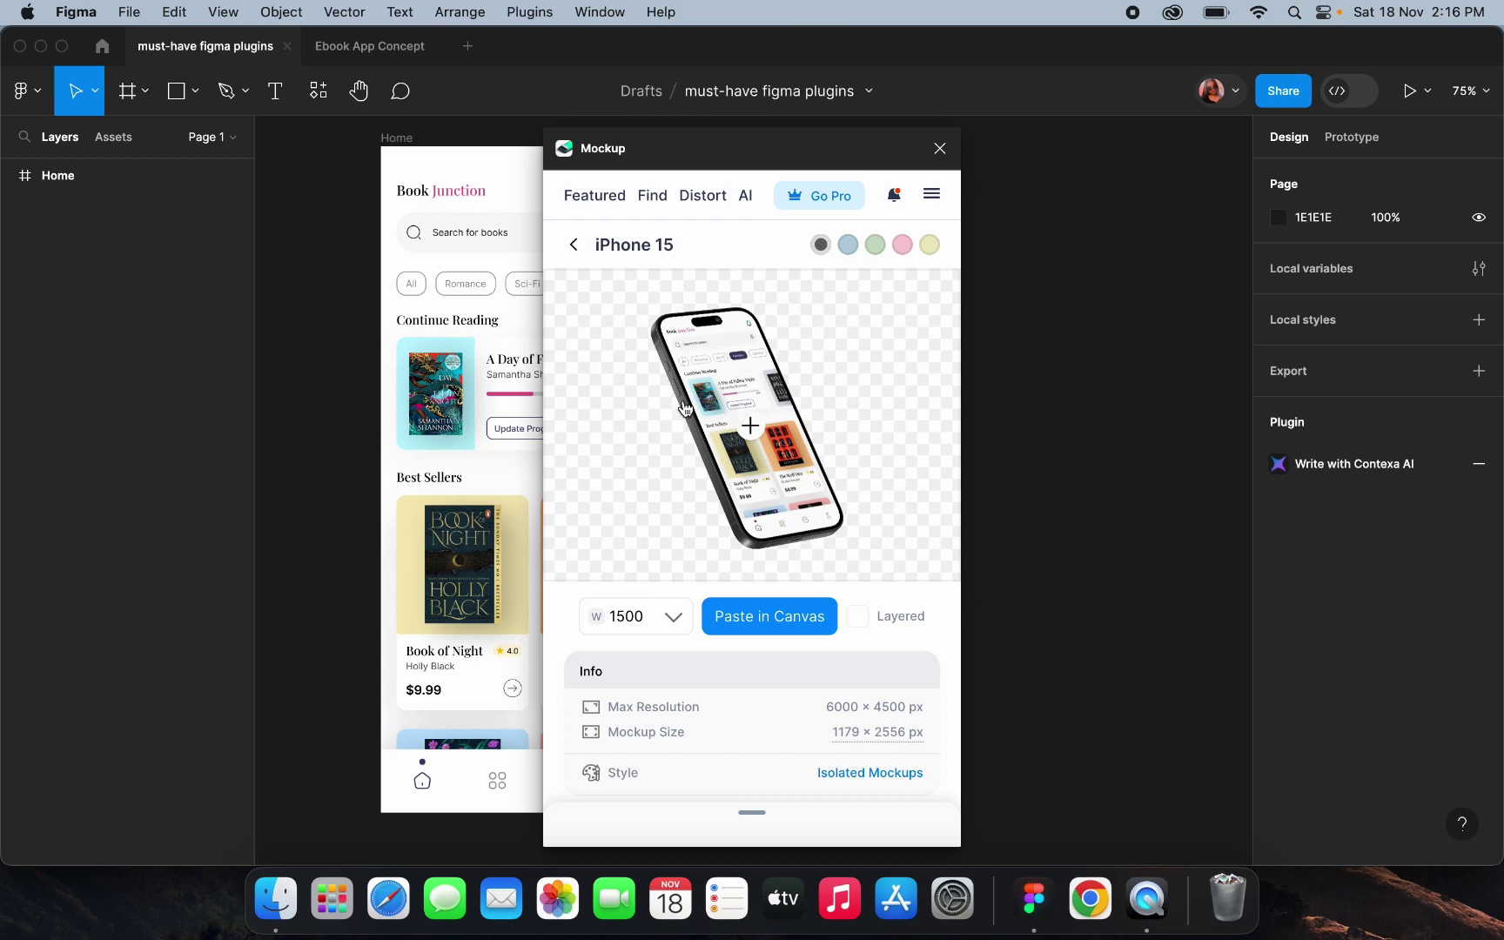
left_click(739, 616)
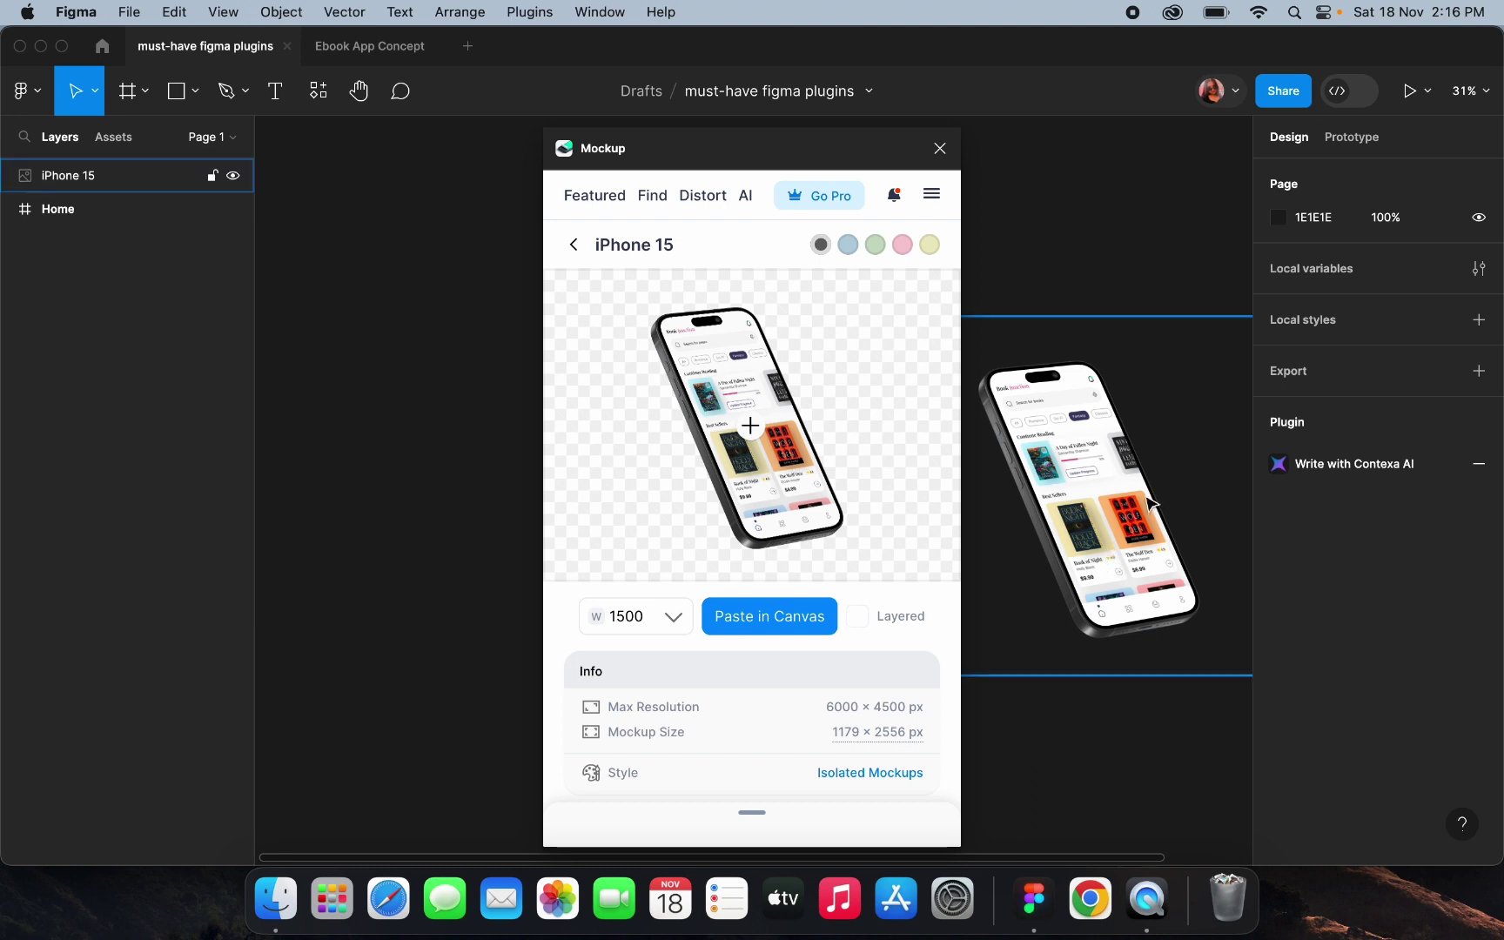
left_click(1018, 528)
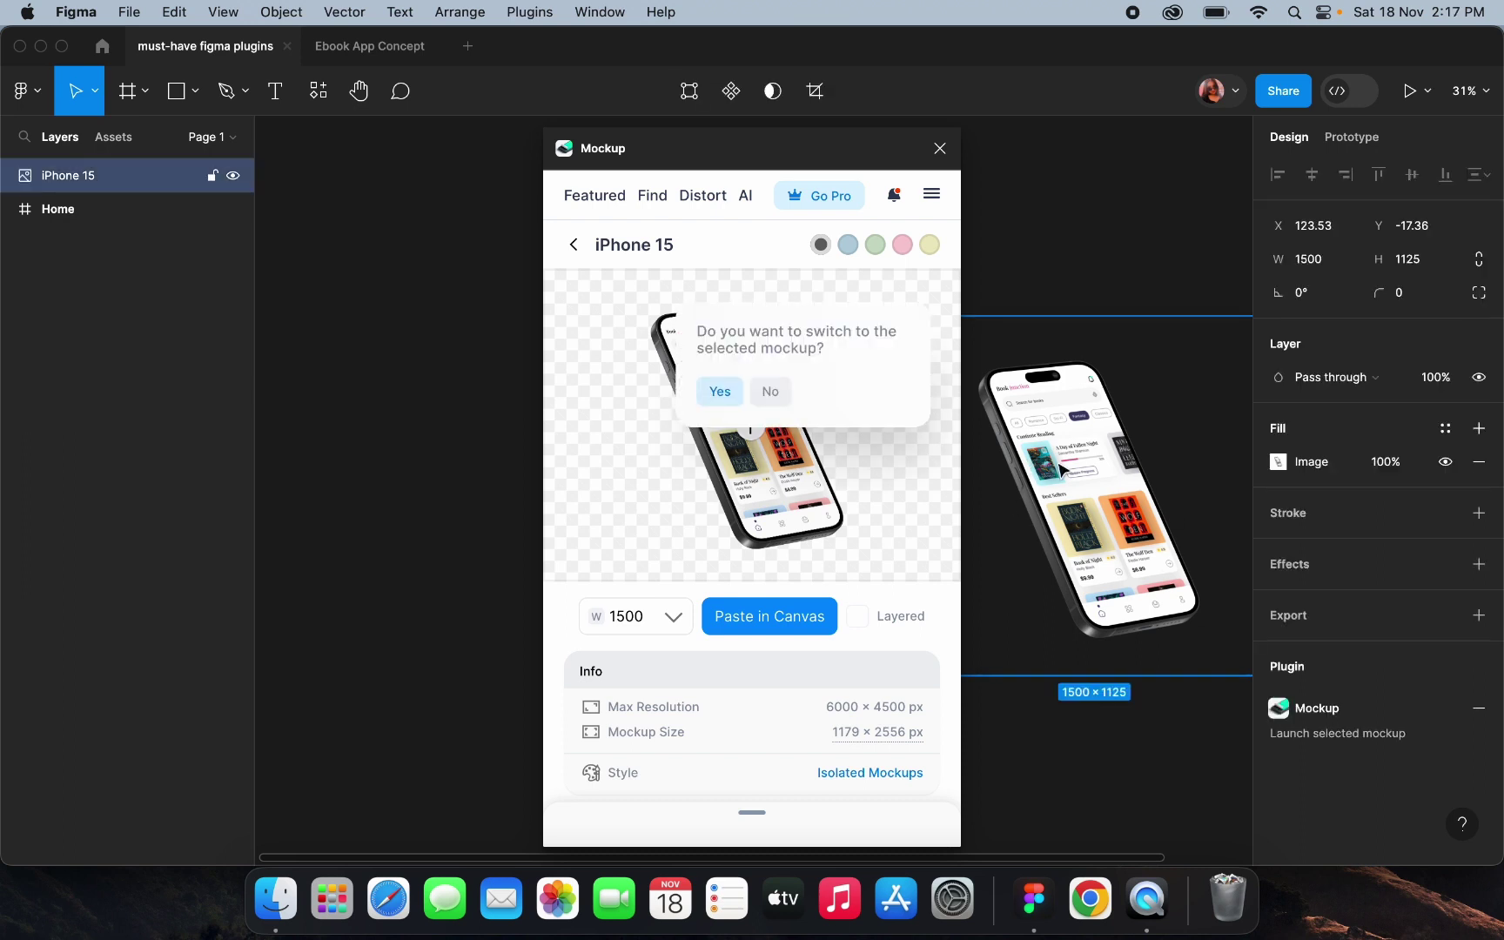
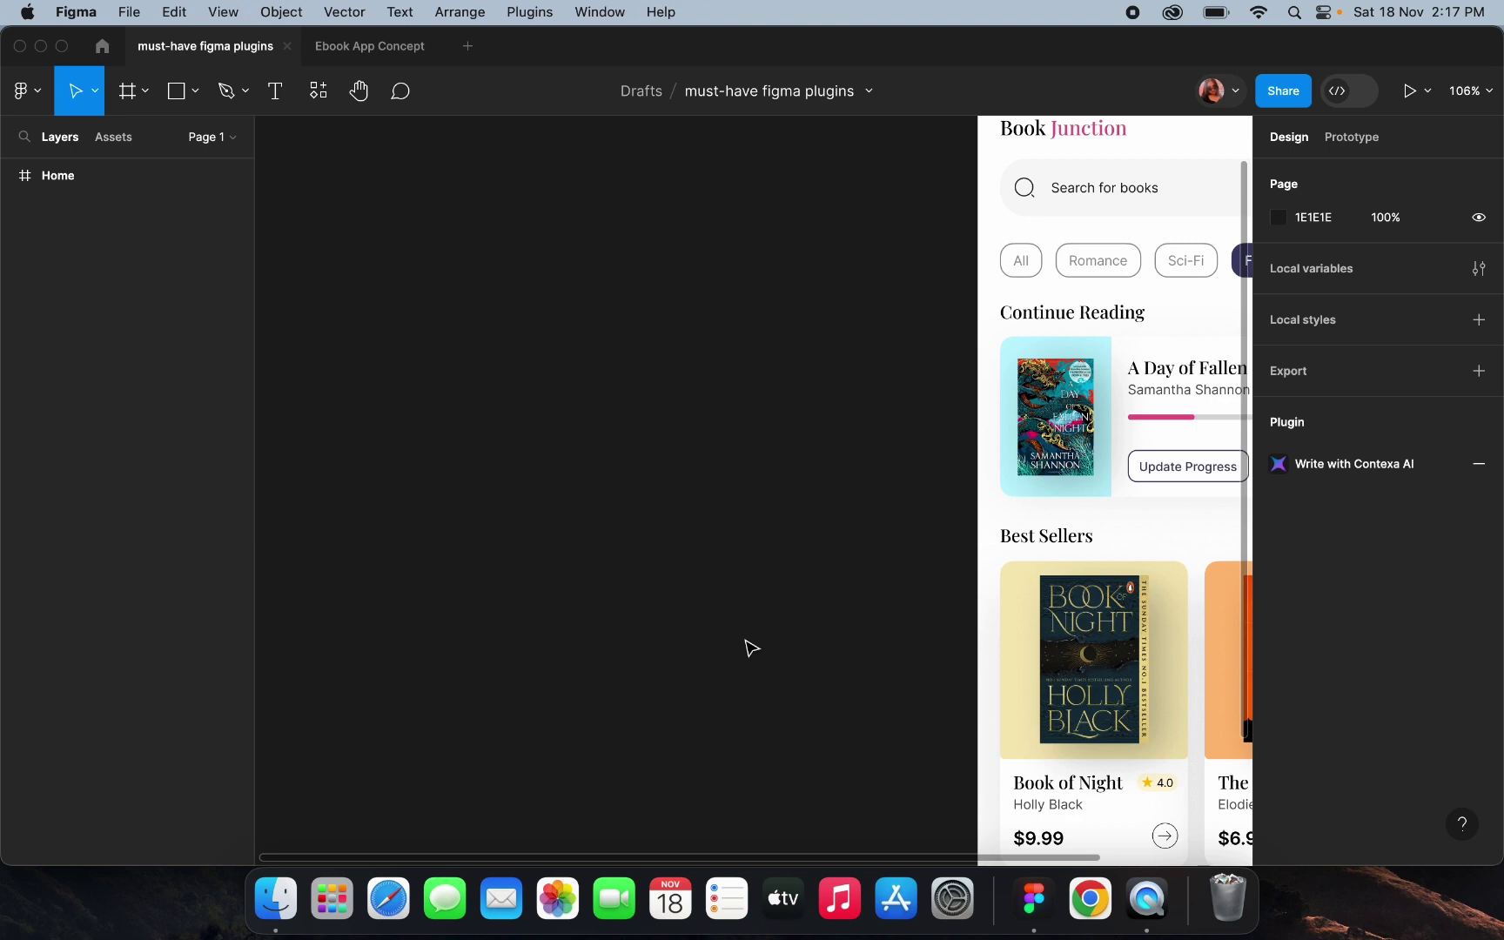
Search the plugins for "magicopy" and open MagiCopy – AI Text Generator
left_click(330, 94)
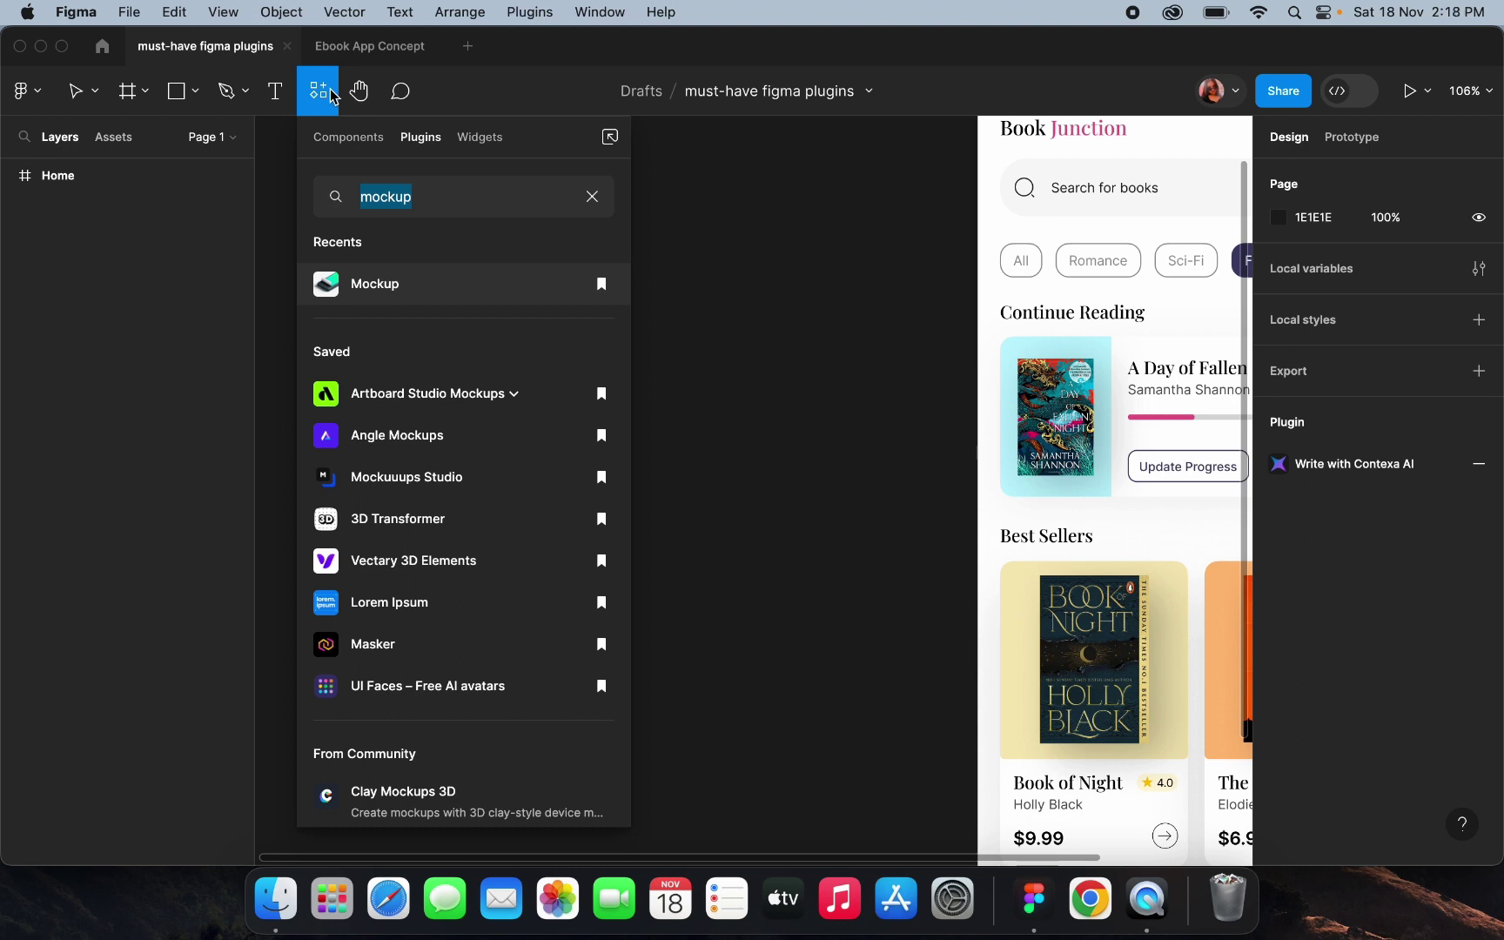
key("BackSpace")
type("ma")
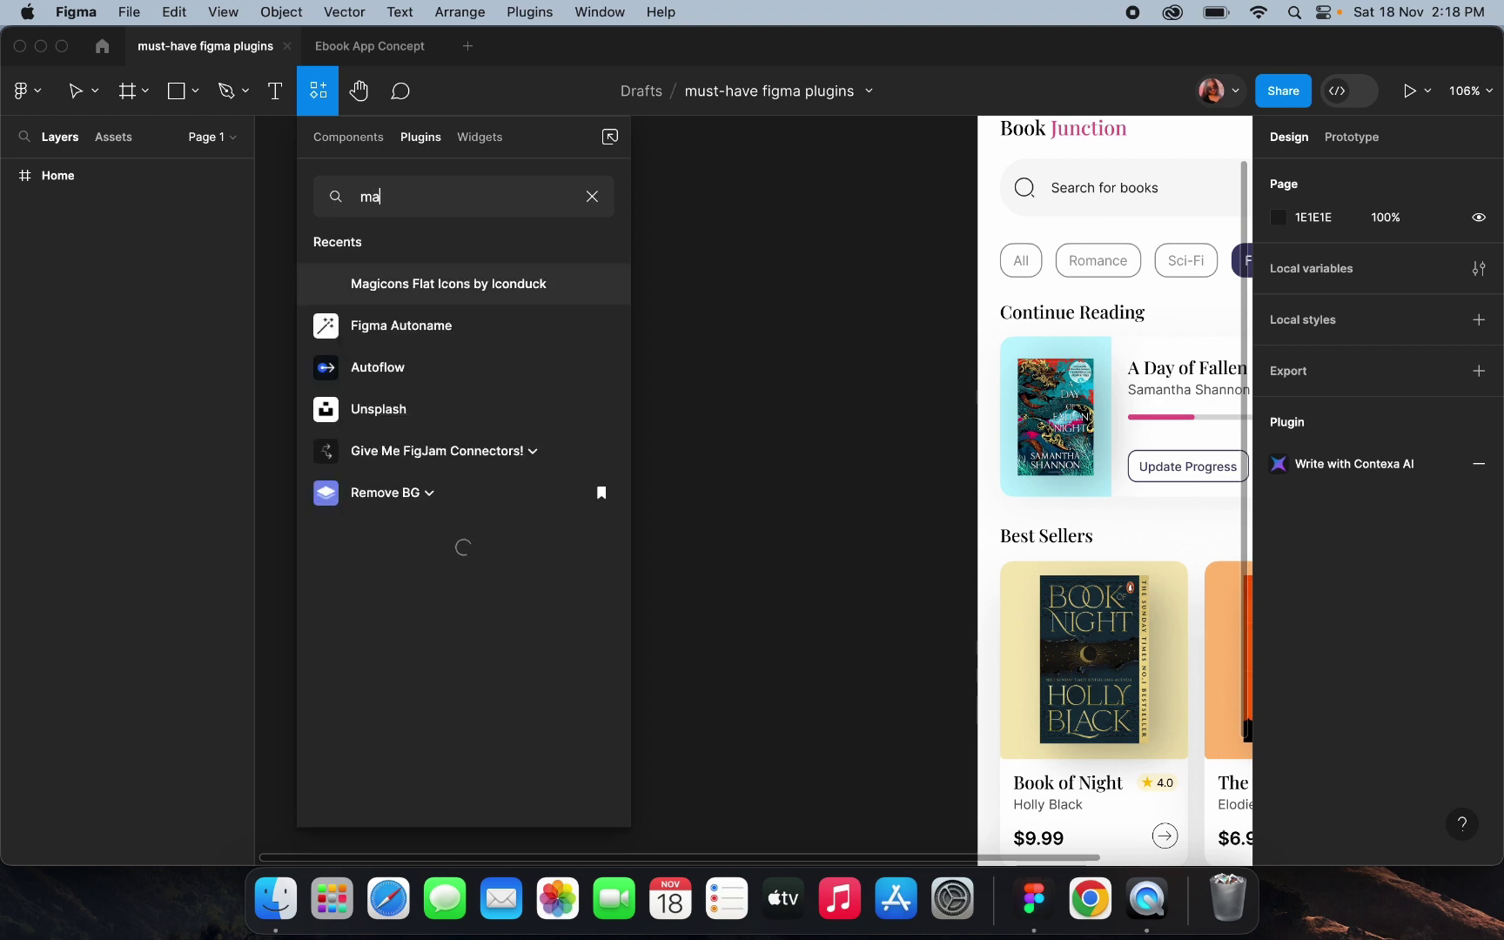
type("gicopy")
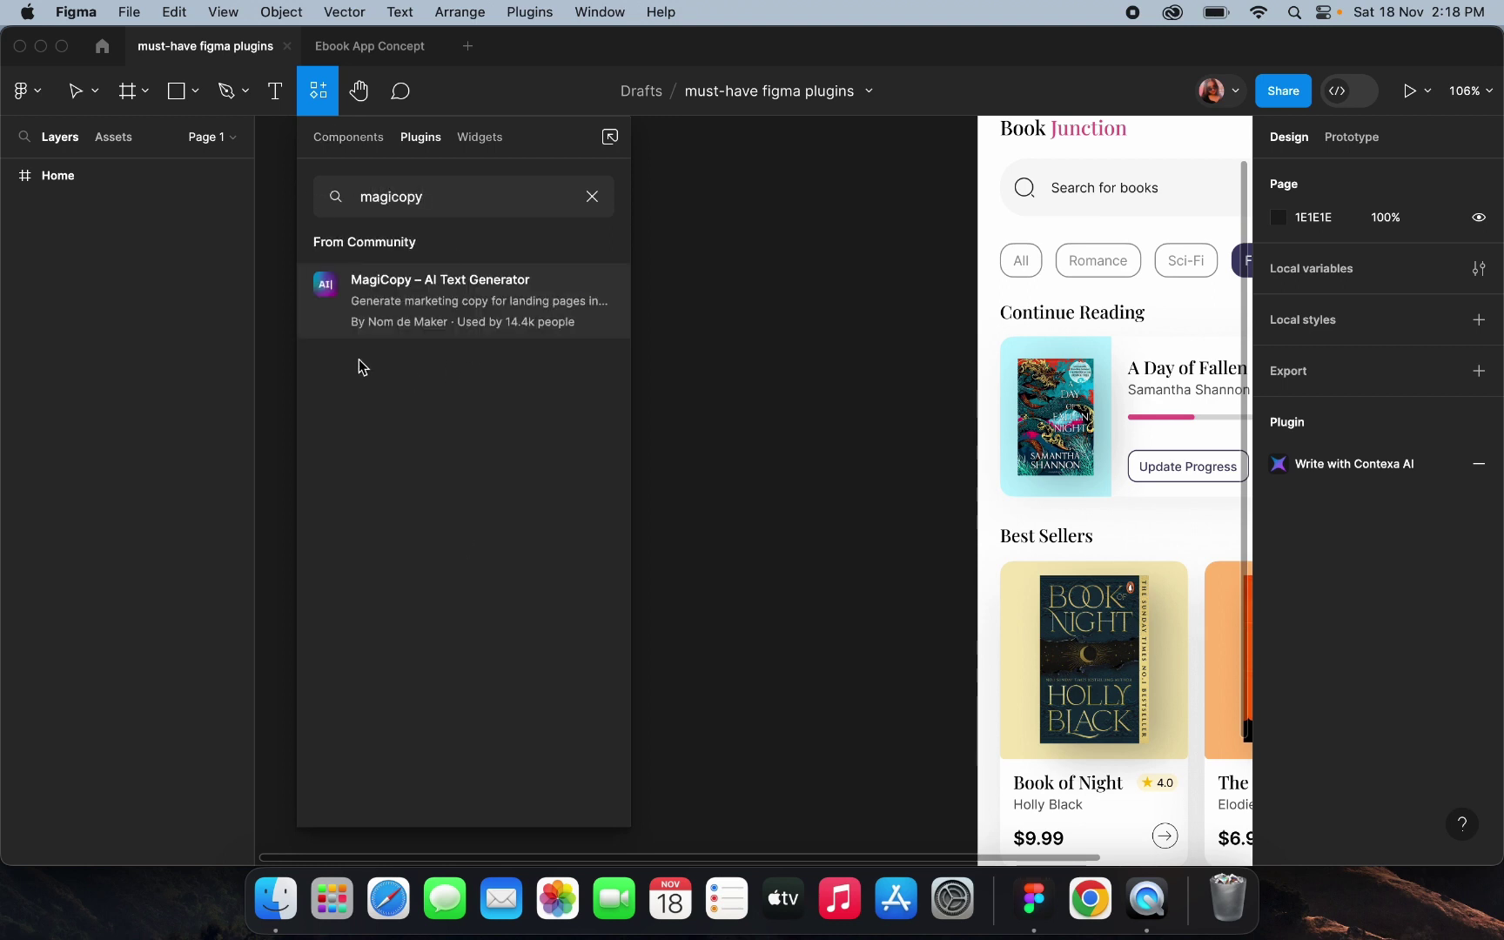
left_click(579, 310)
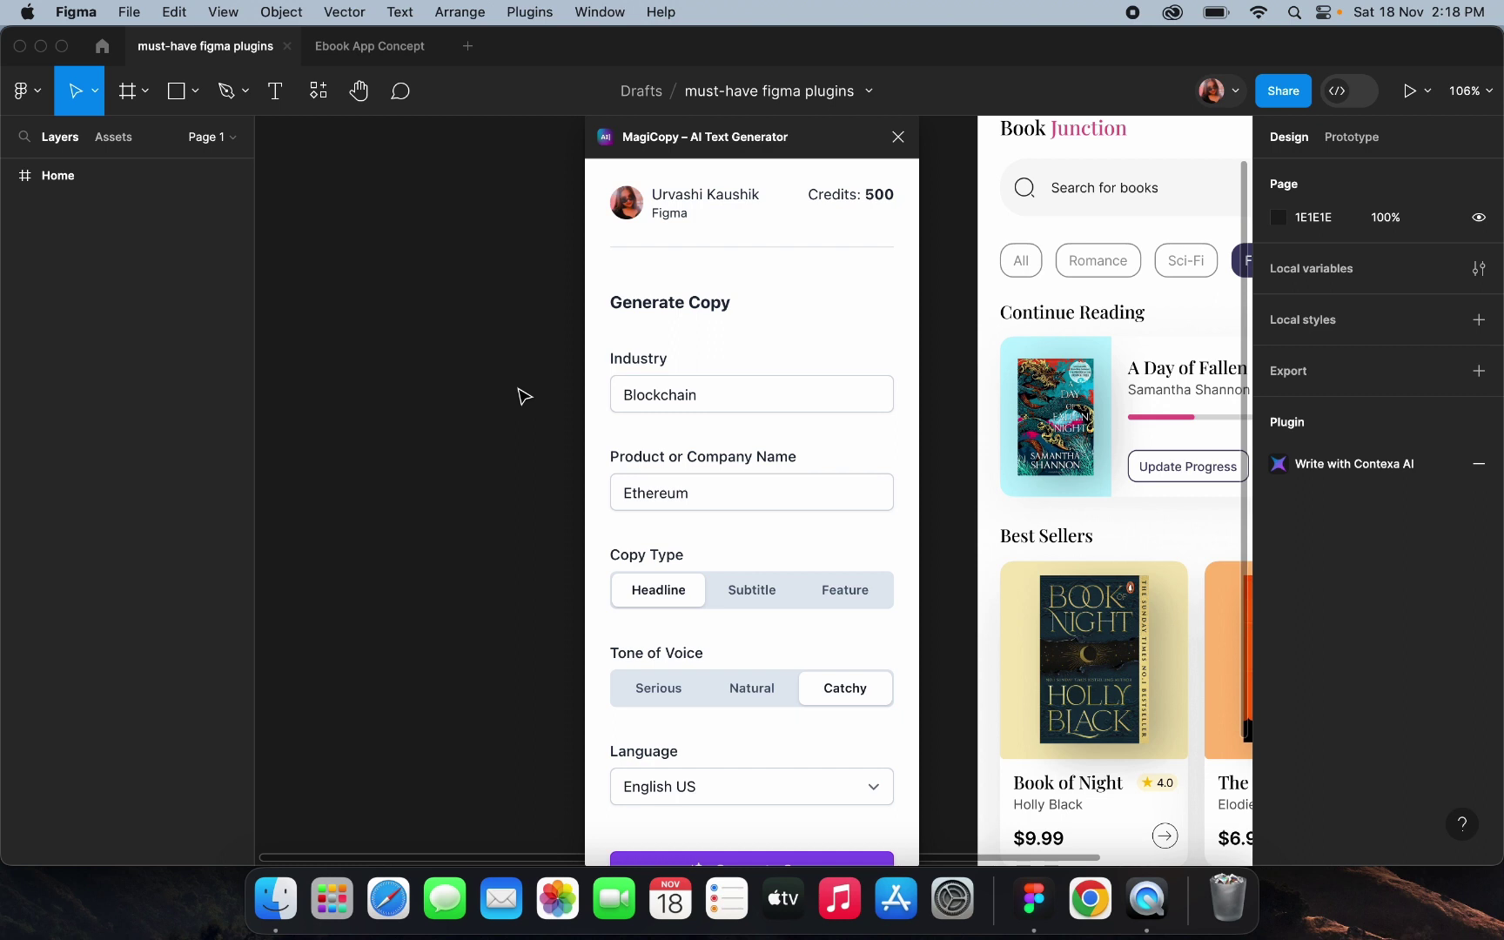
Set the industry to "stock market" in the MagiCopy copy generator
left_click(700, 396)
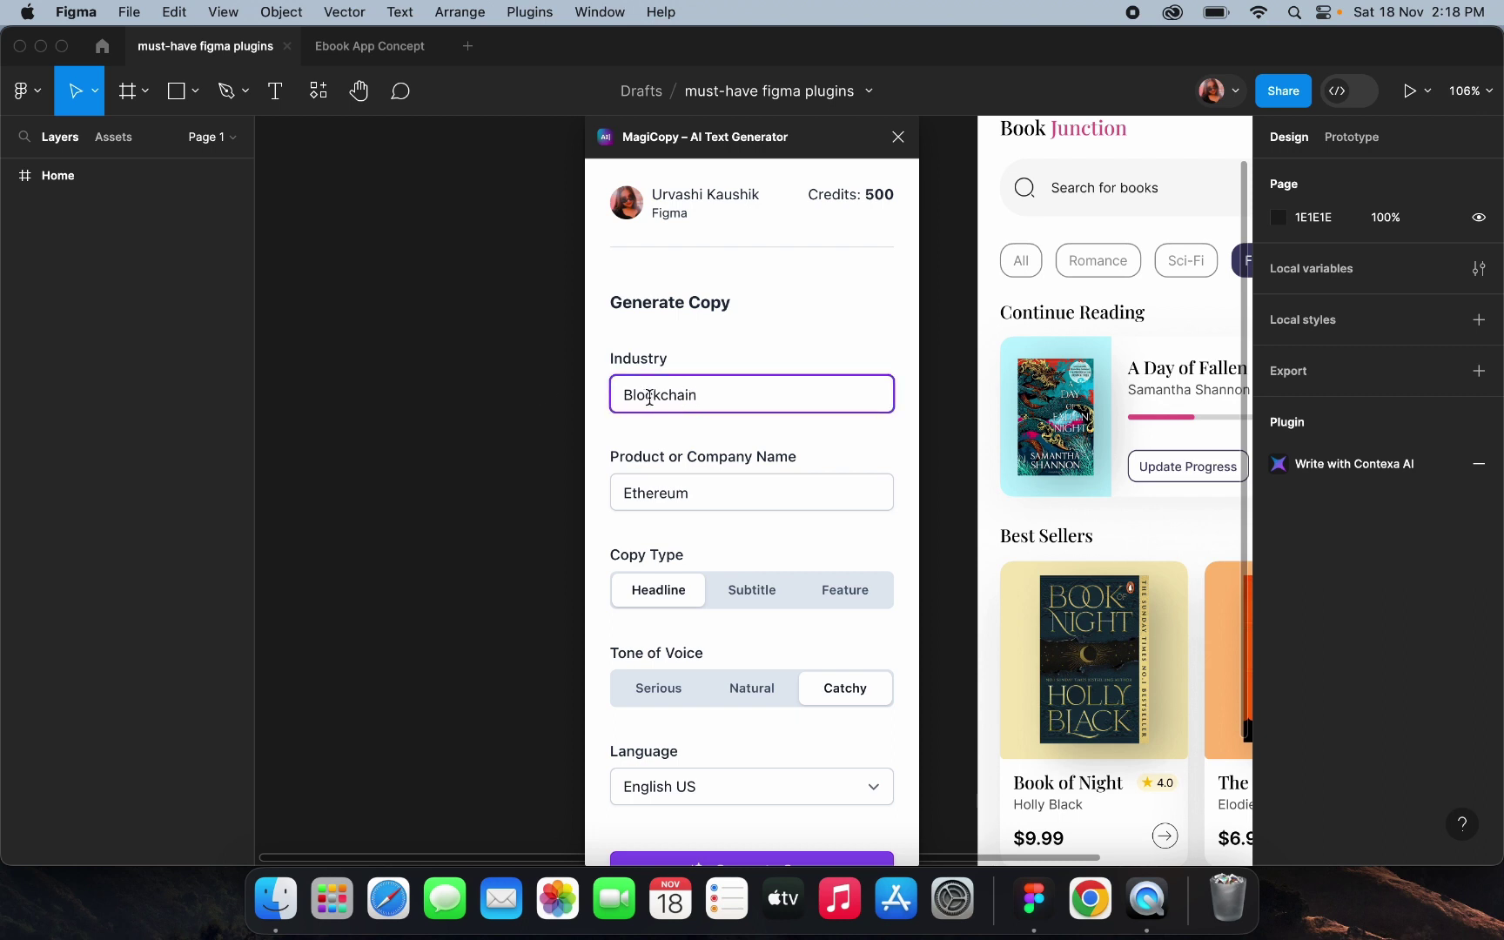
key("BackSpace")
key("BackSpace")
key("BackSpace")
key("BackSpace")
key("BackSpace")
key("BackSpace")
key("BackSpace")
key("BackSpace")
key("BackSpace")
key("BackSpace")
type("stock market")
Set the product or company name to "Stocks" and review the remaining copy options
left_click(712, 498)
key("BackSpace")
key("BackSpace")
key("BackSpace")
key("BackSpace")
key("BackSpace")
key("BackSpace")
key("BackSpace")
key("BackSpace")
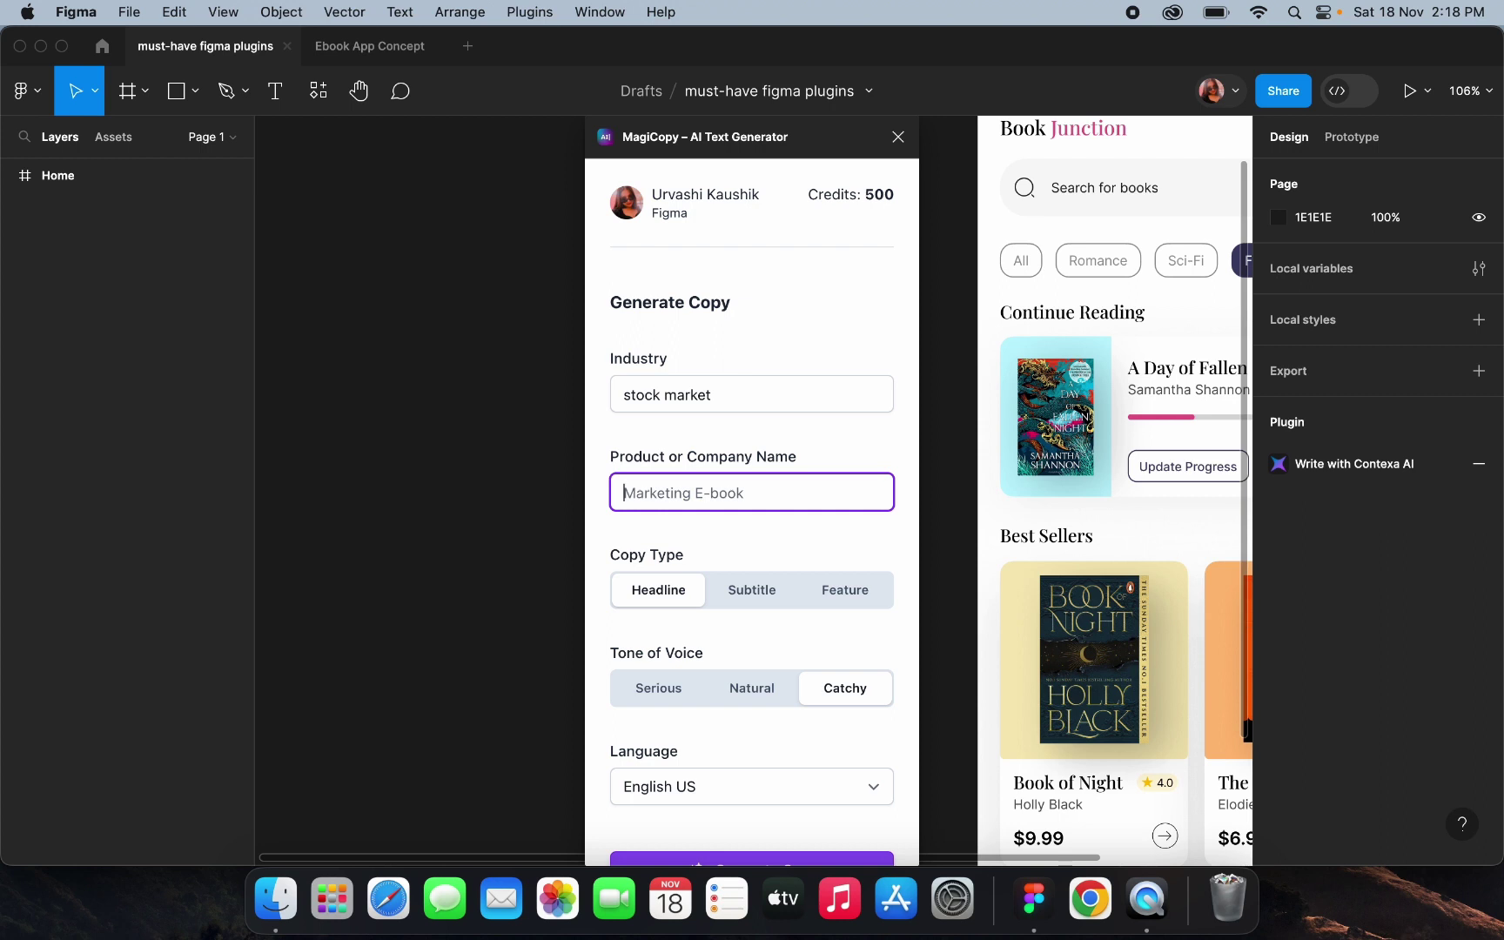
type("Stocks")
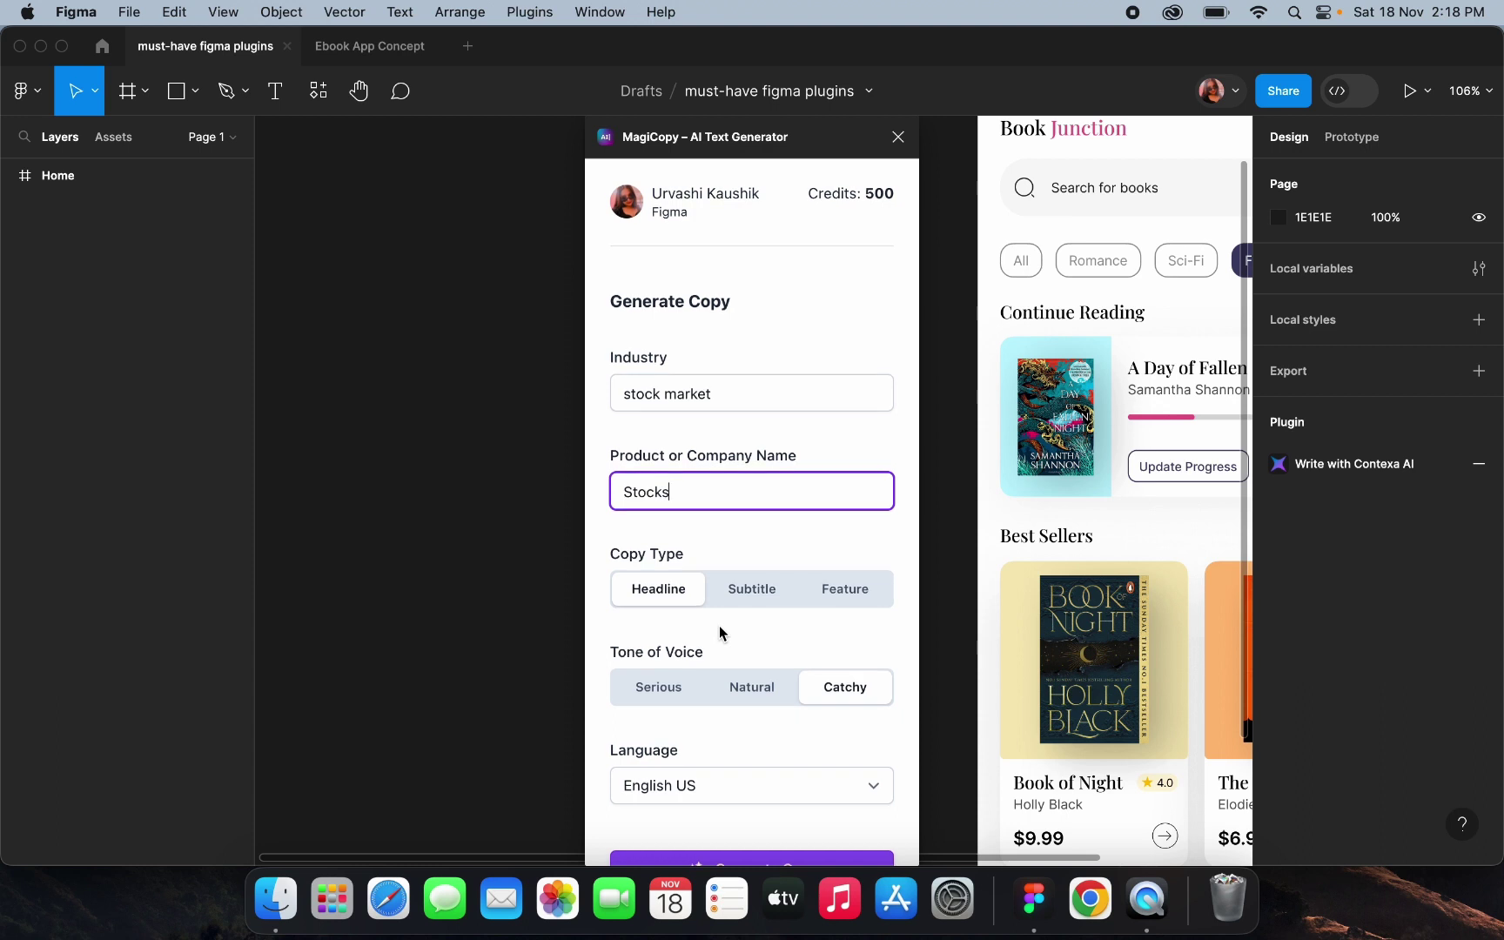
scroll(719, 625, "down", 3)
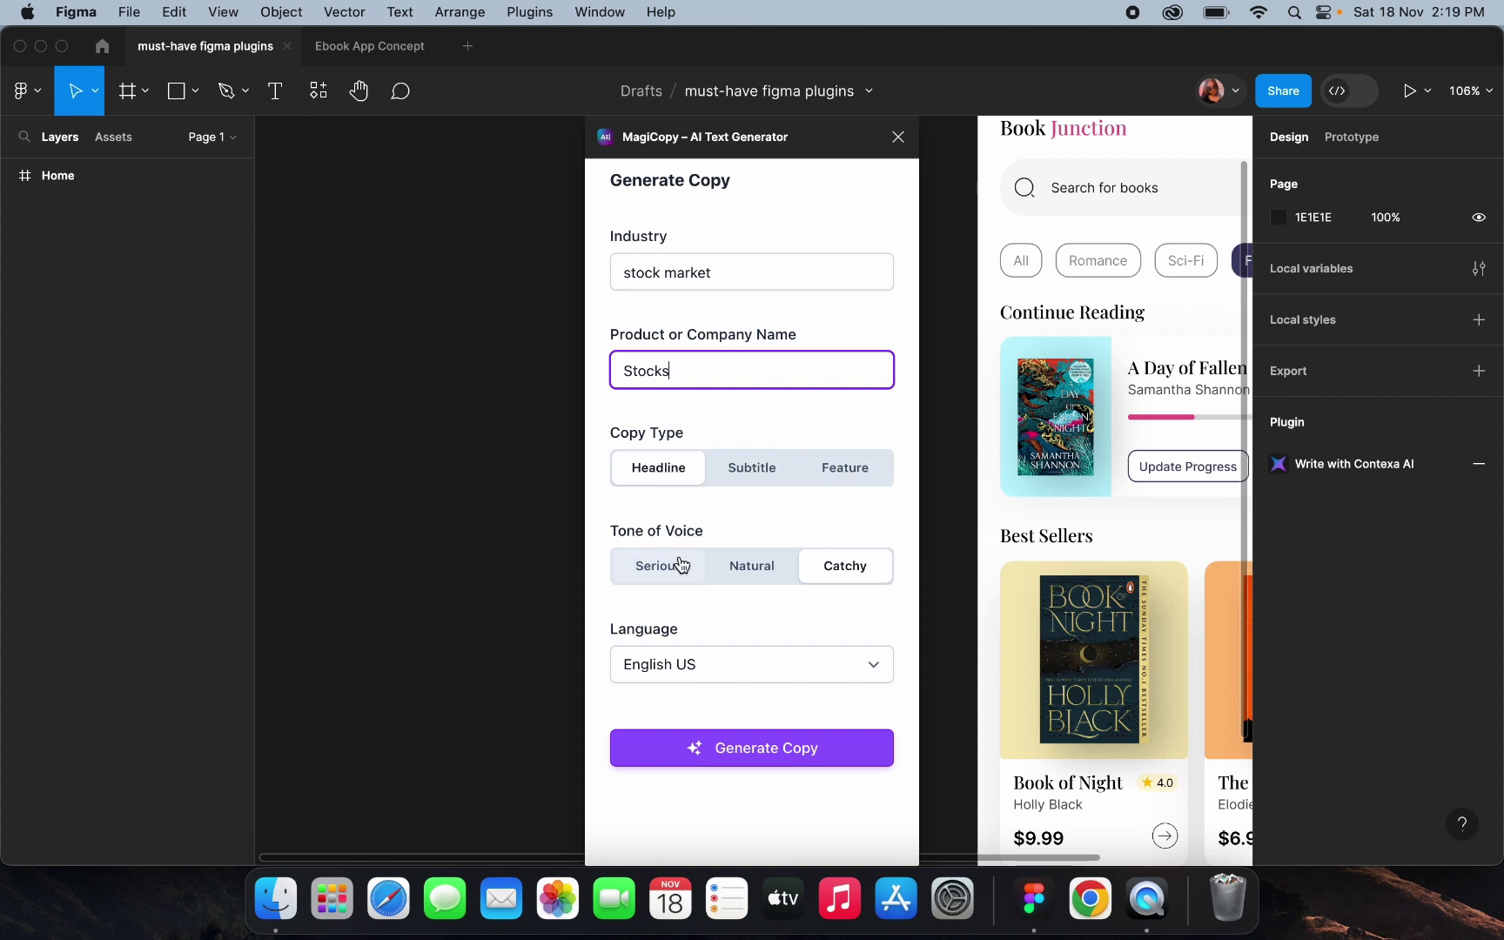
scroll(678, 563, "down", 1)
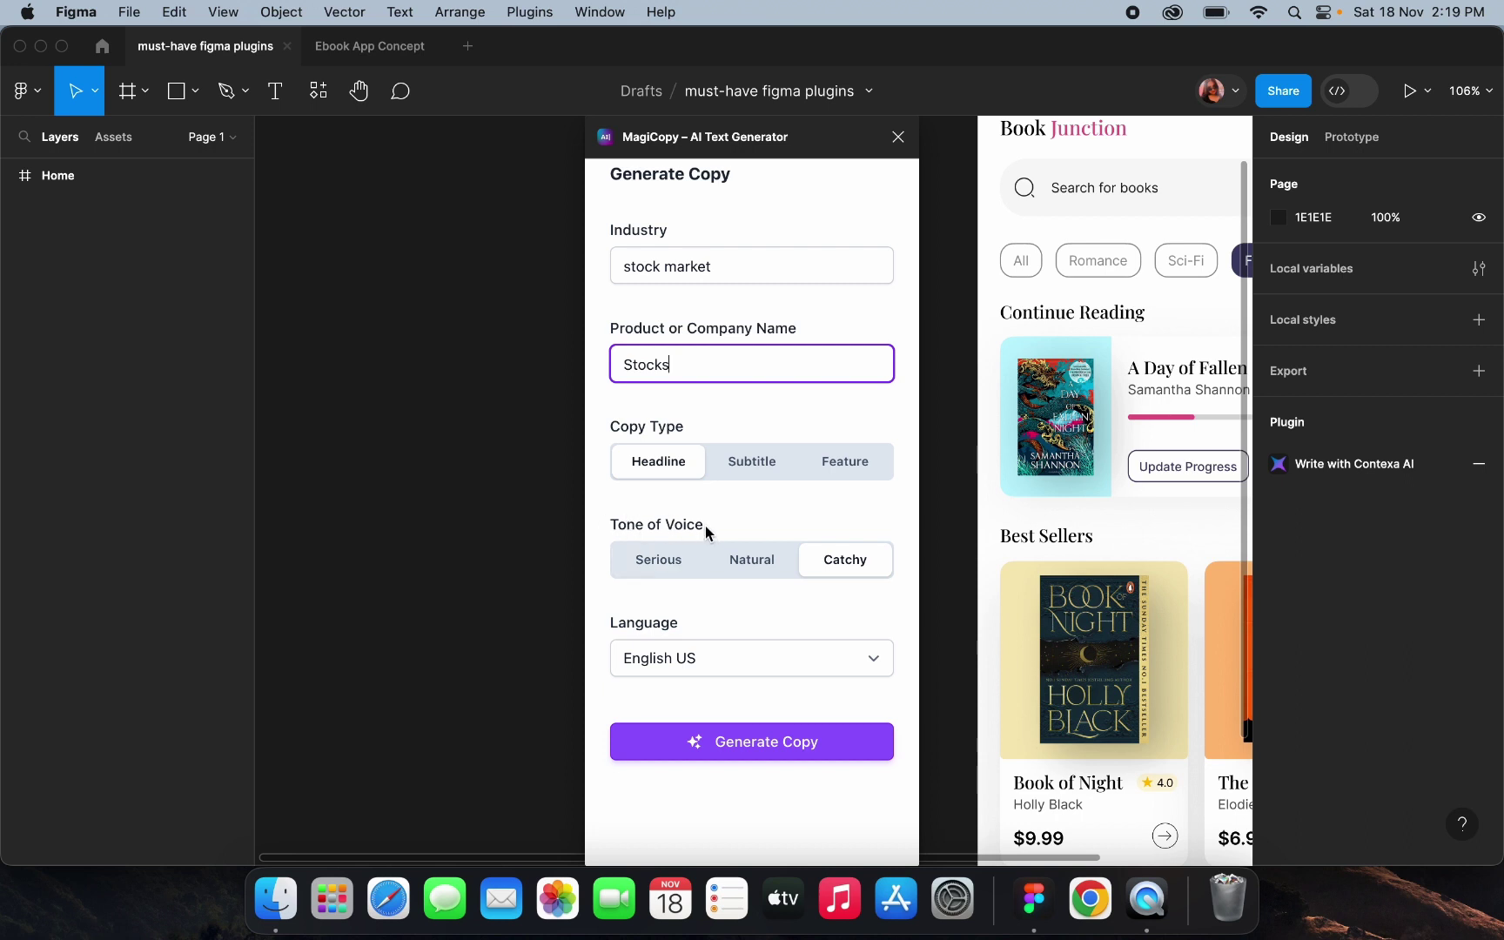
Set the tone of voice to Catchy and the language to English US, and try to generate the headline copy
left_click(681, 563)
left_click(754, 574)
left_click(851, 578)
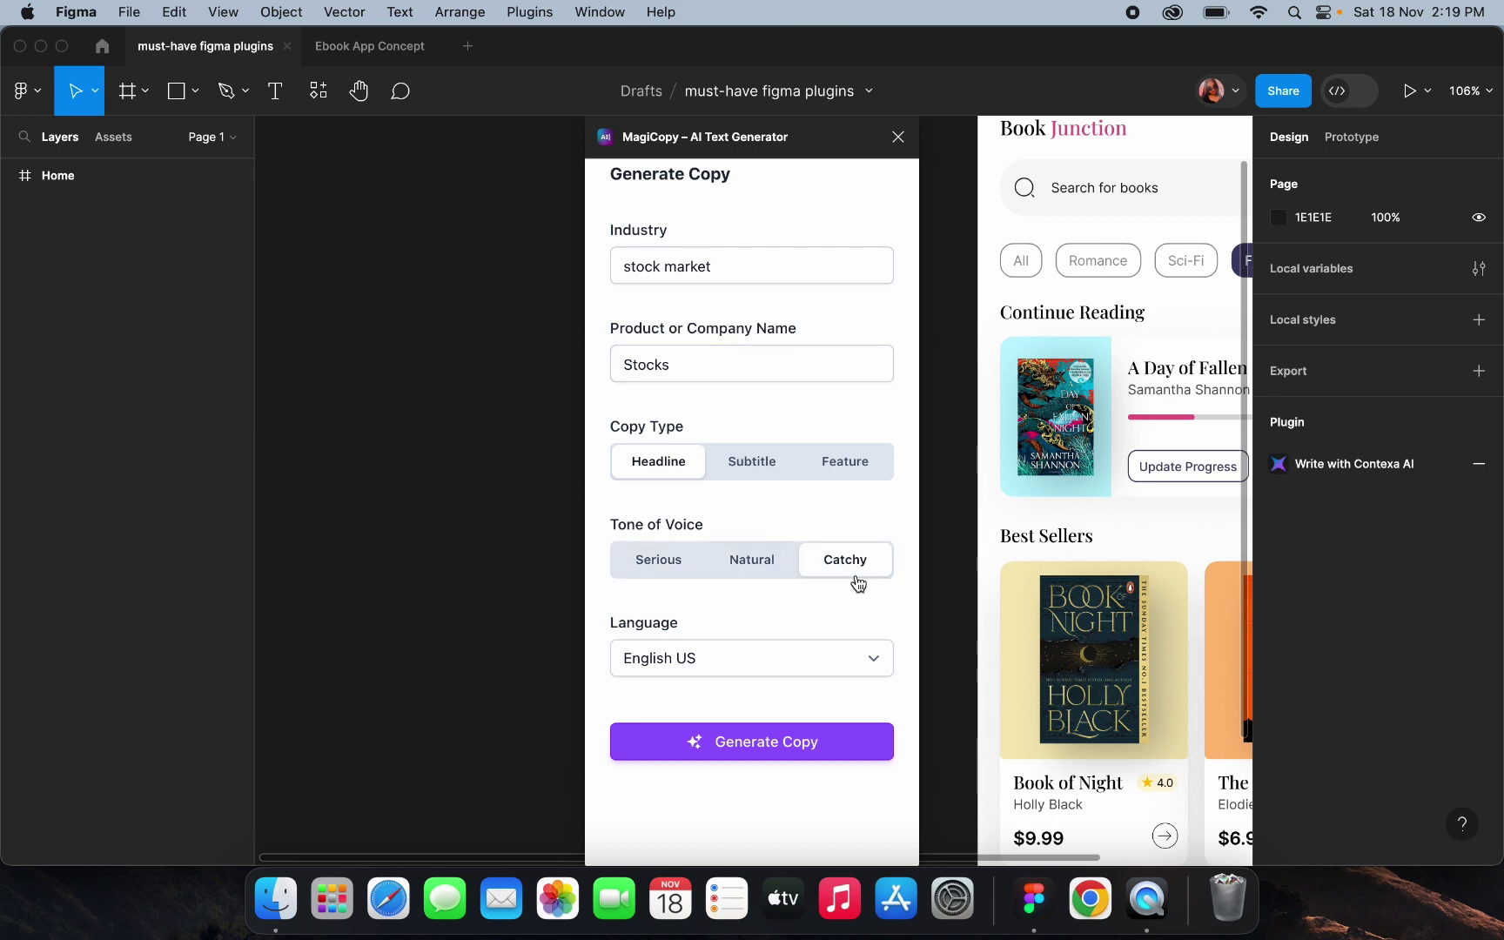
left_click(734, 657)
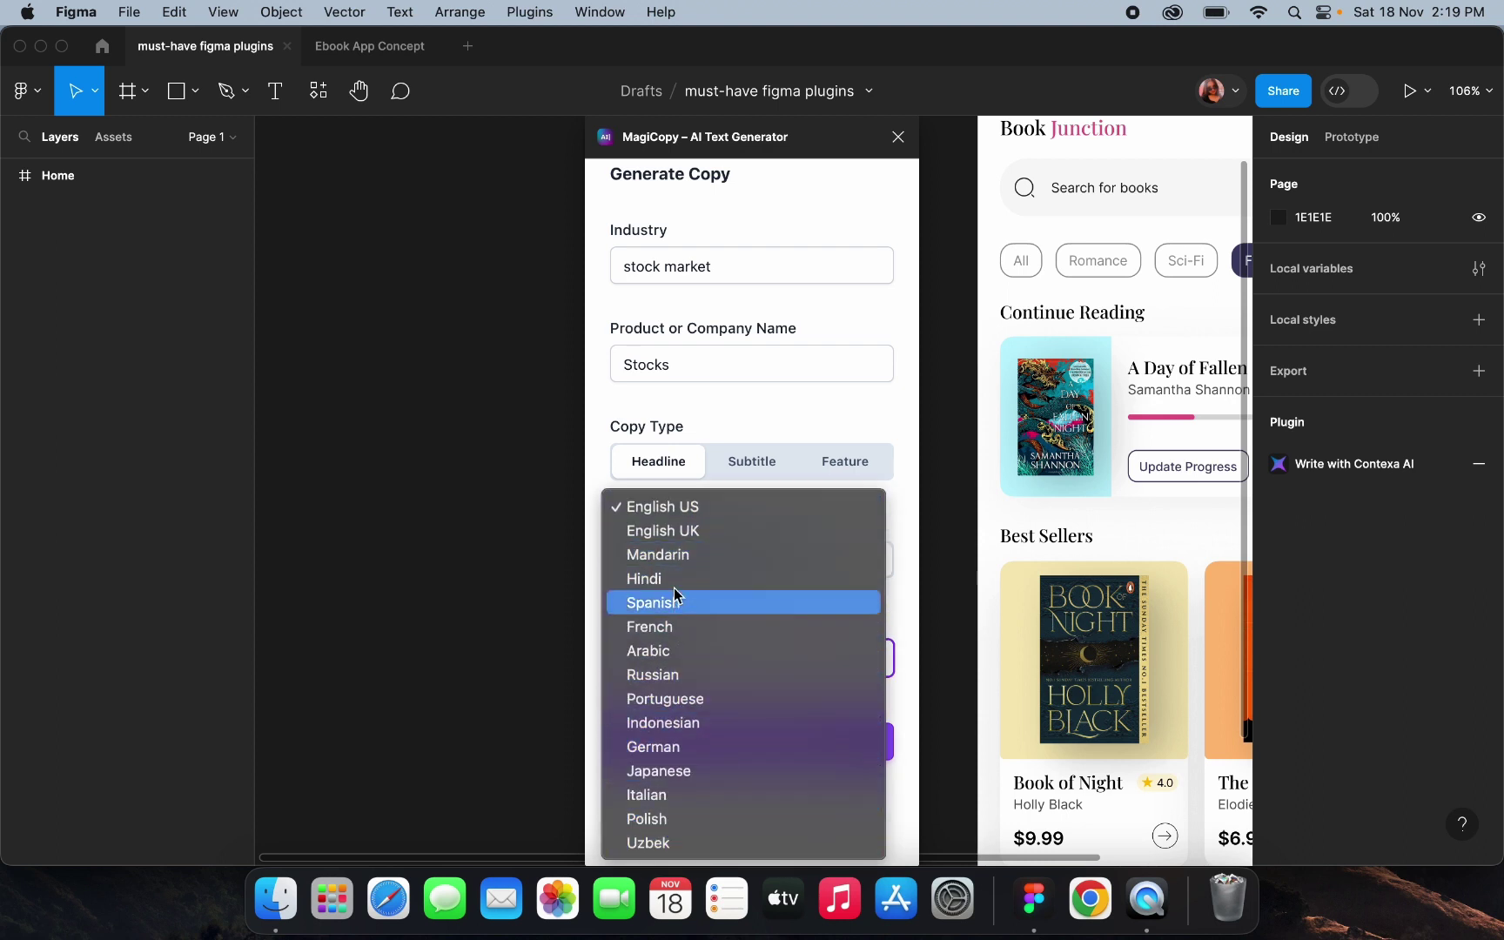
left_click(671, 506)
left_click(779, 758)
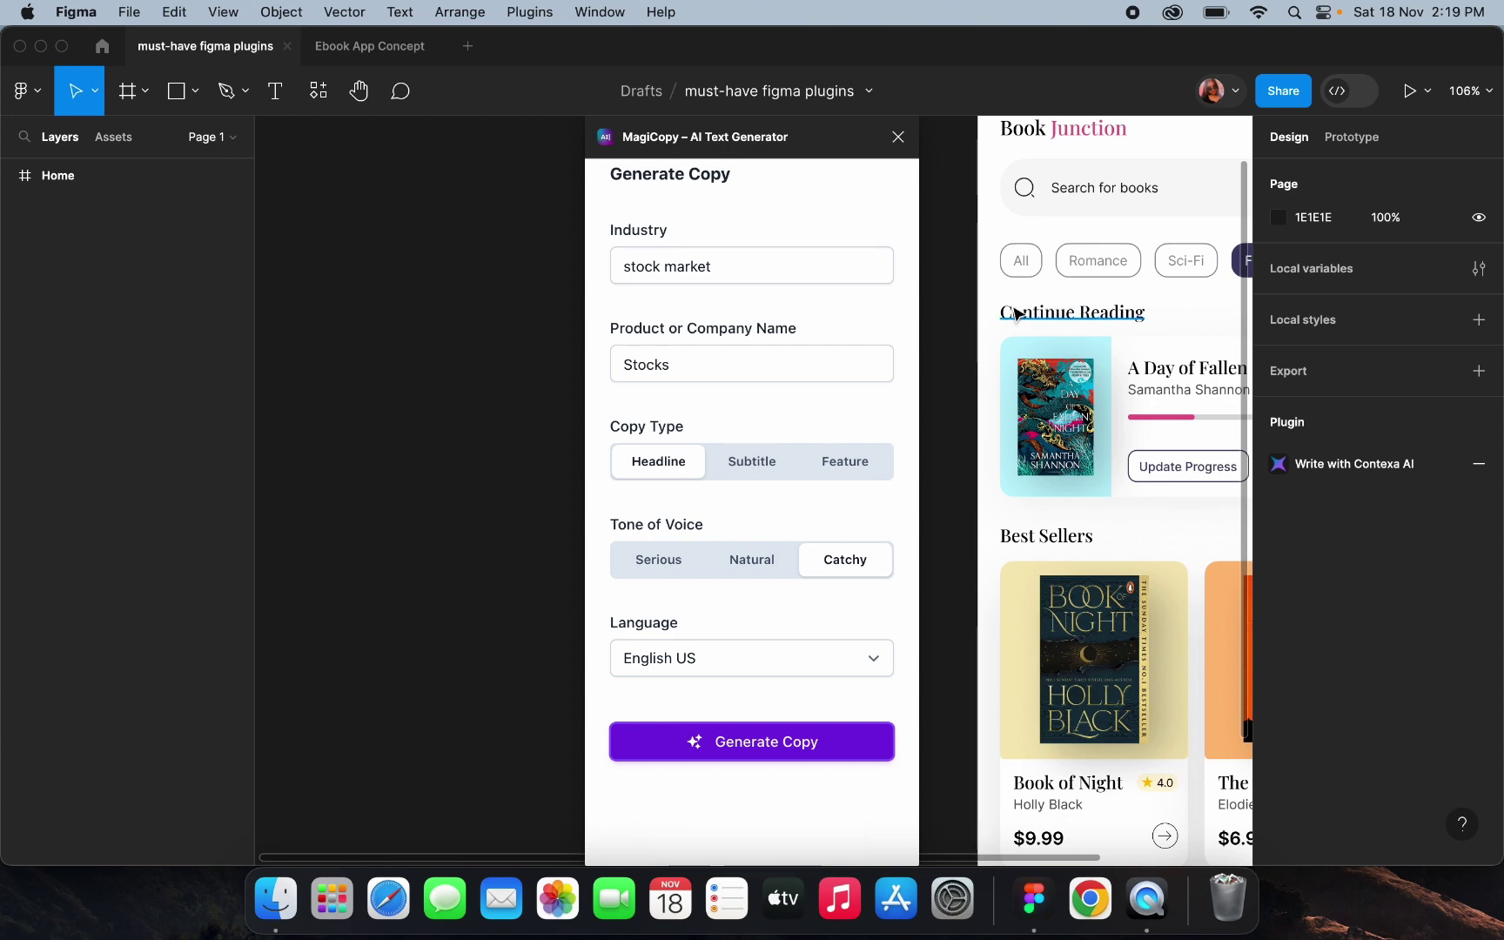
Duplicate the "Continue Reading" text onto the empty canvas beside the Home frame and set the copy's fill to FFFFFF
scroll(499, 350, "left", 3)
scroll(499, 351, "up", 1)
scroll(499, 351, "right", 3)
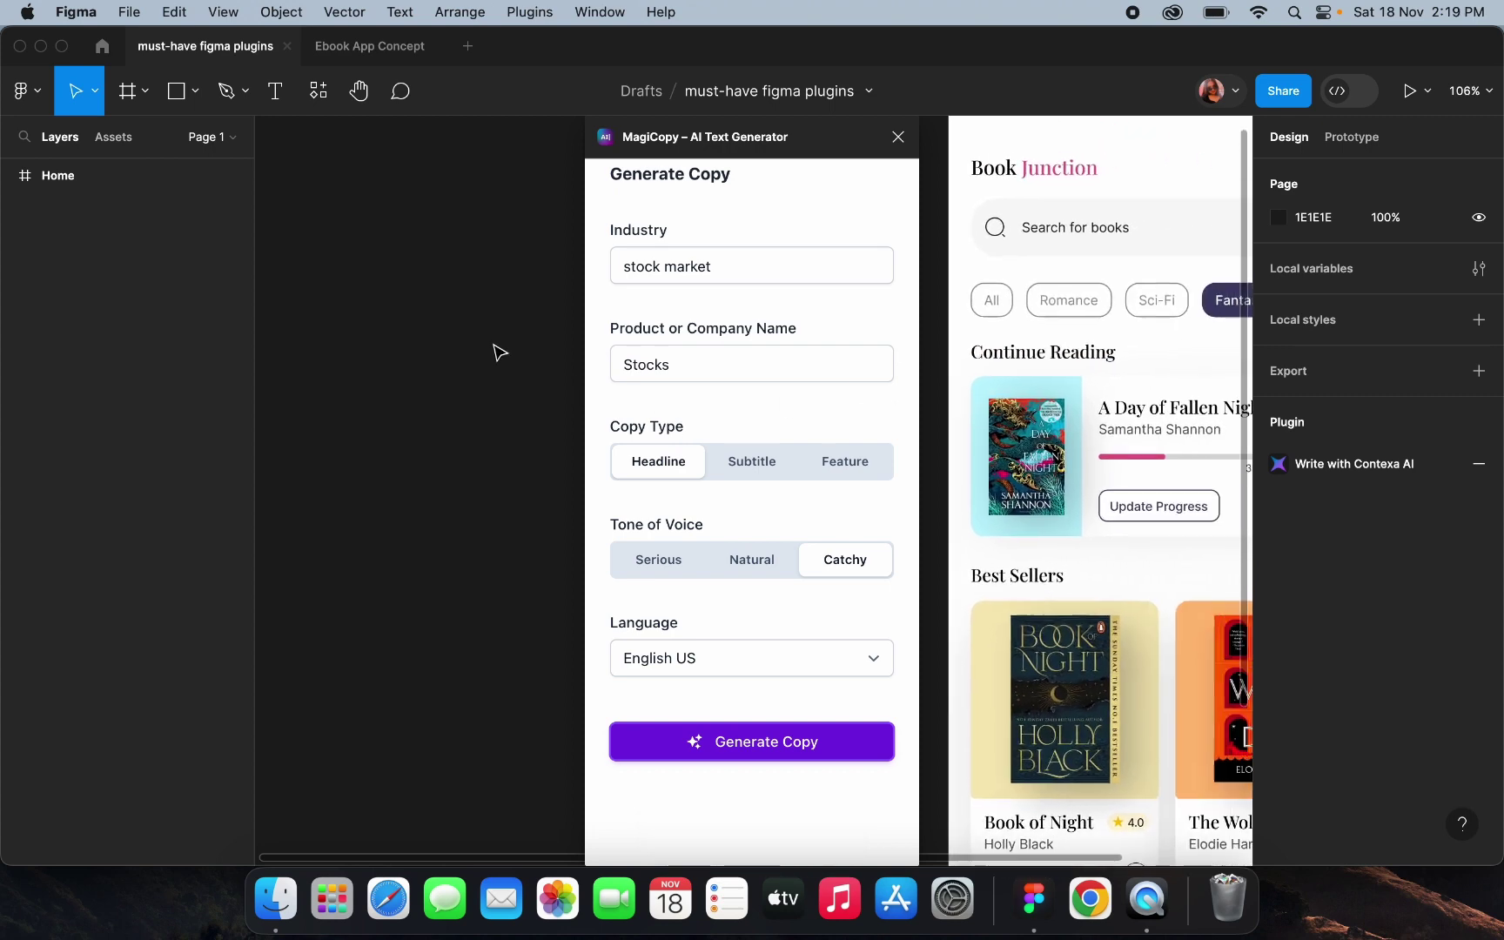
left_click(1020, 361)
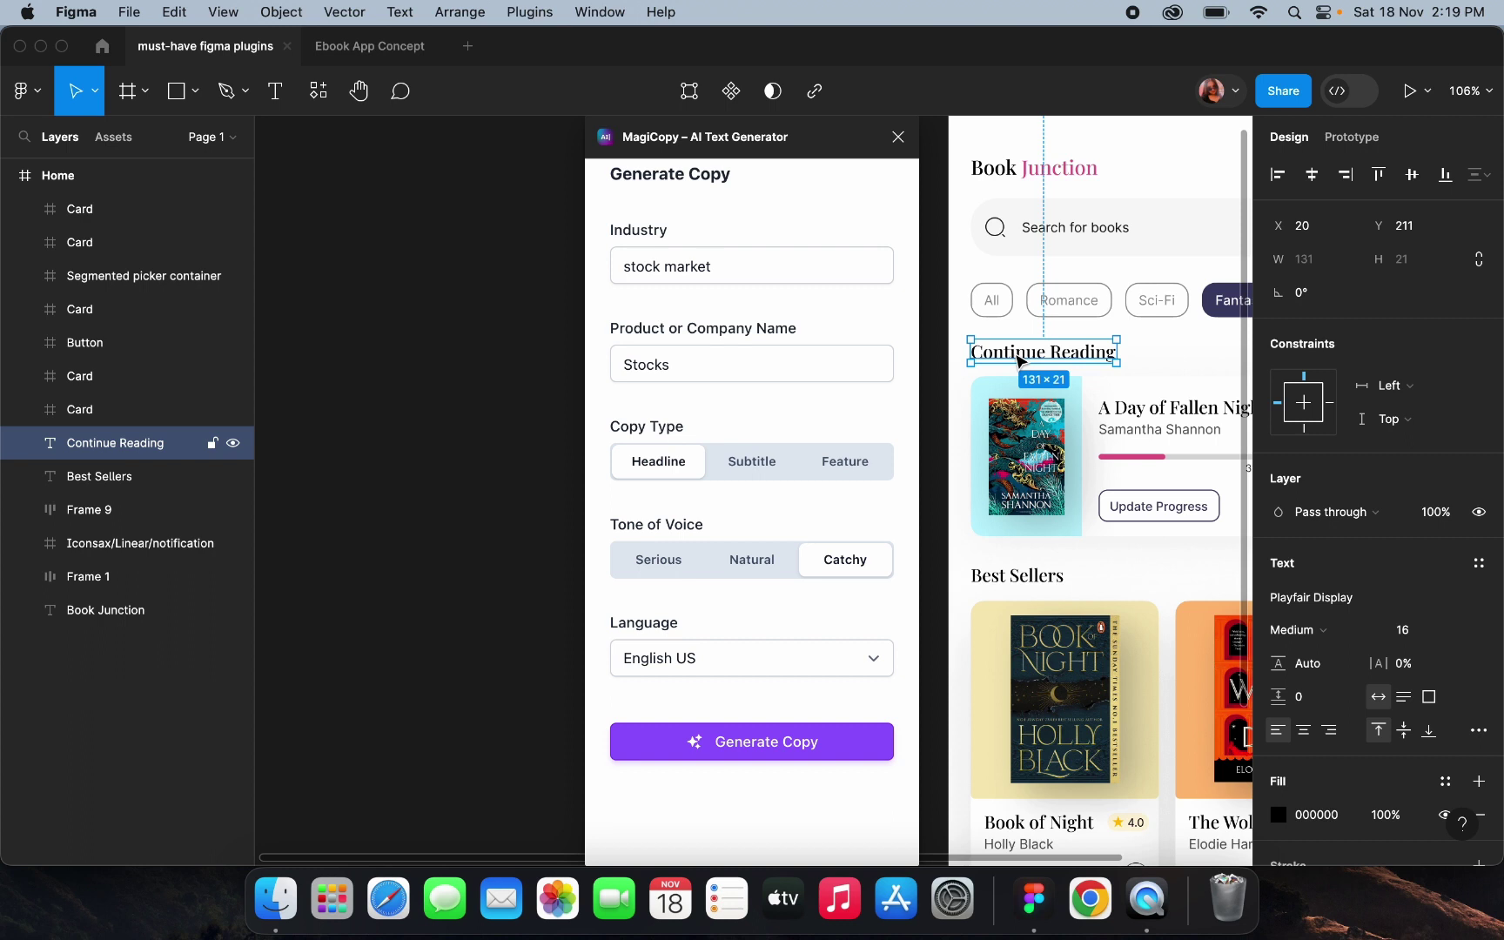
left_click_drag(1020, 360, 418, 405)
left_click(1287, 686)
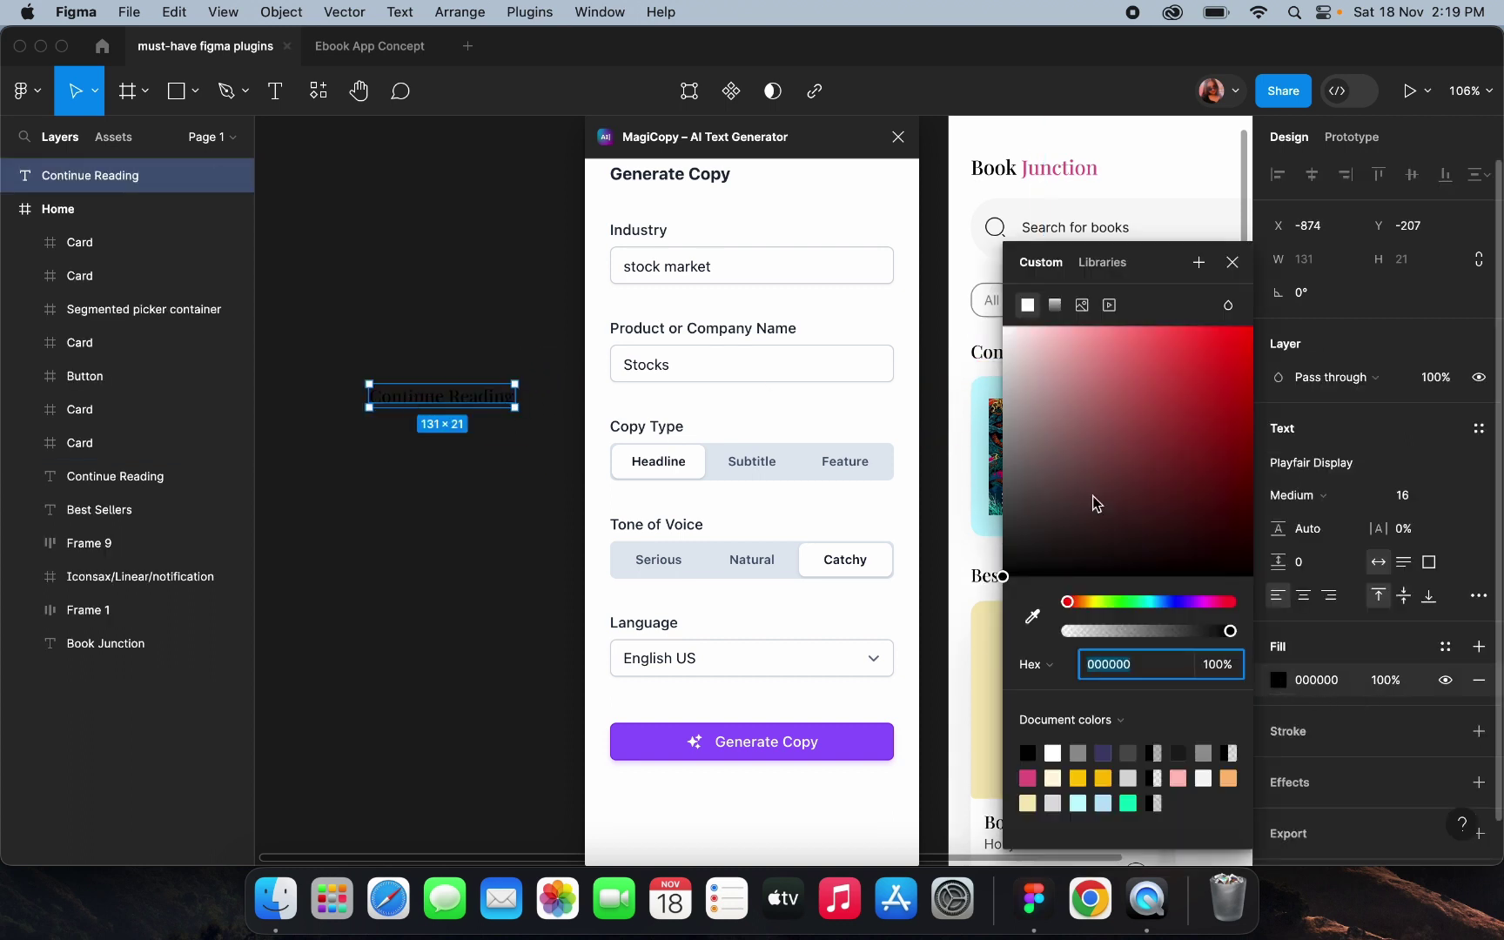
left_click_drag(1014, 404, 979, 309)
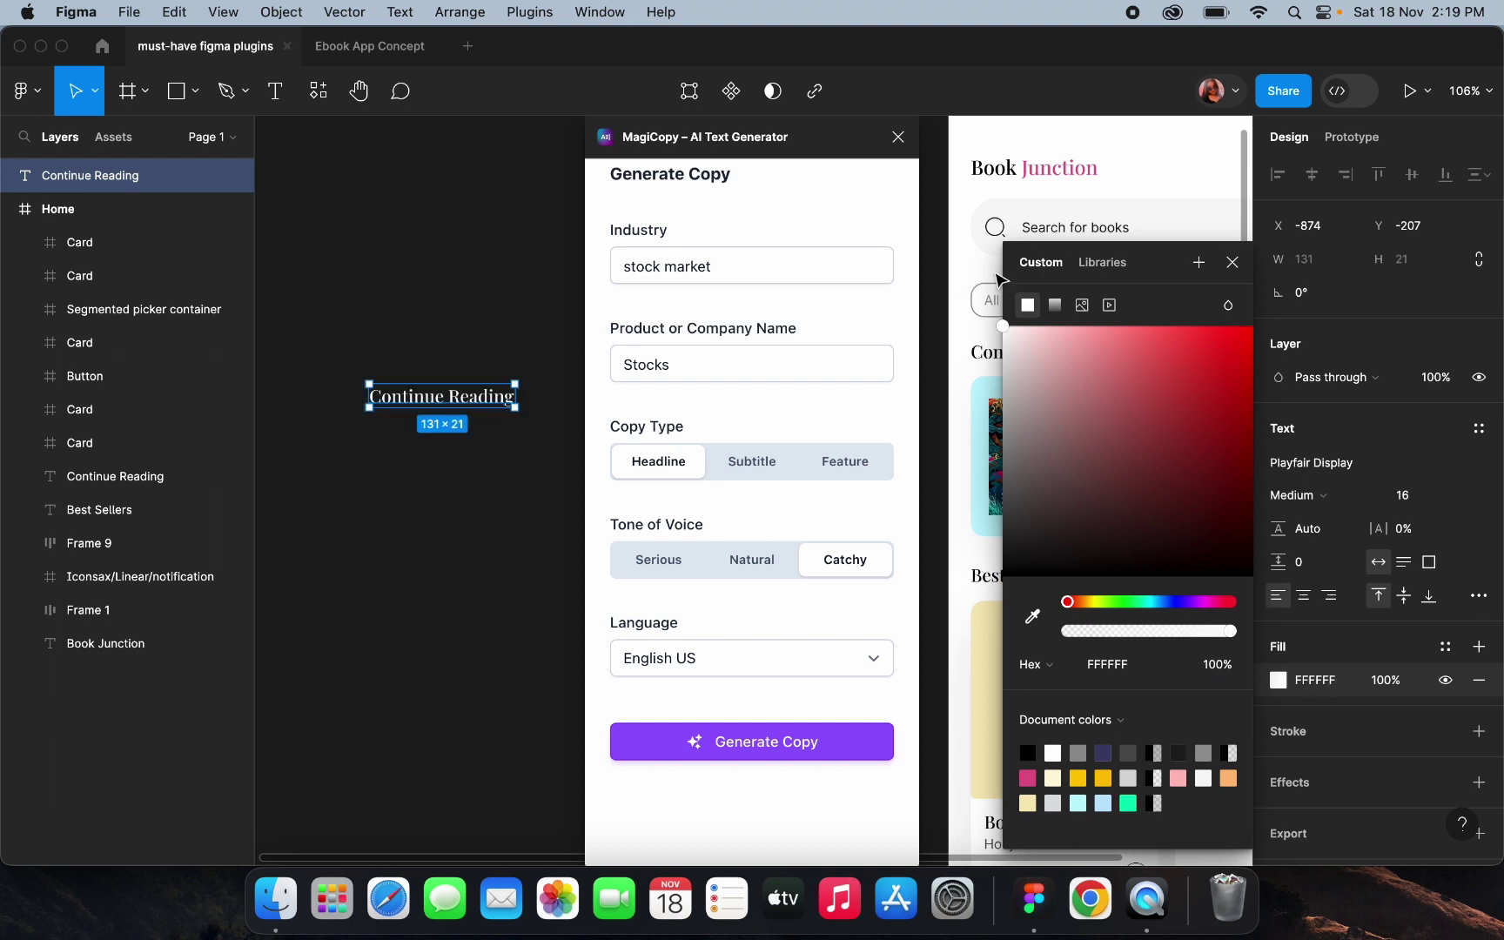
left_click(1234, 262)
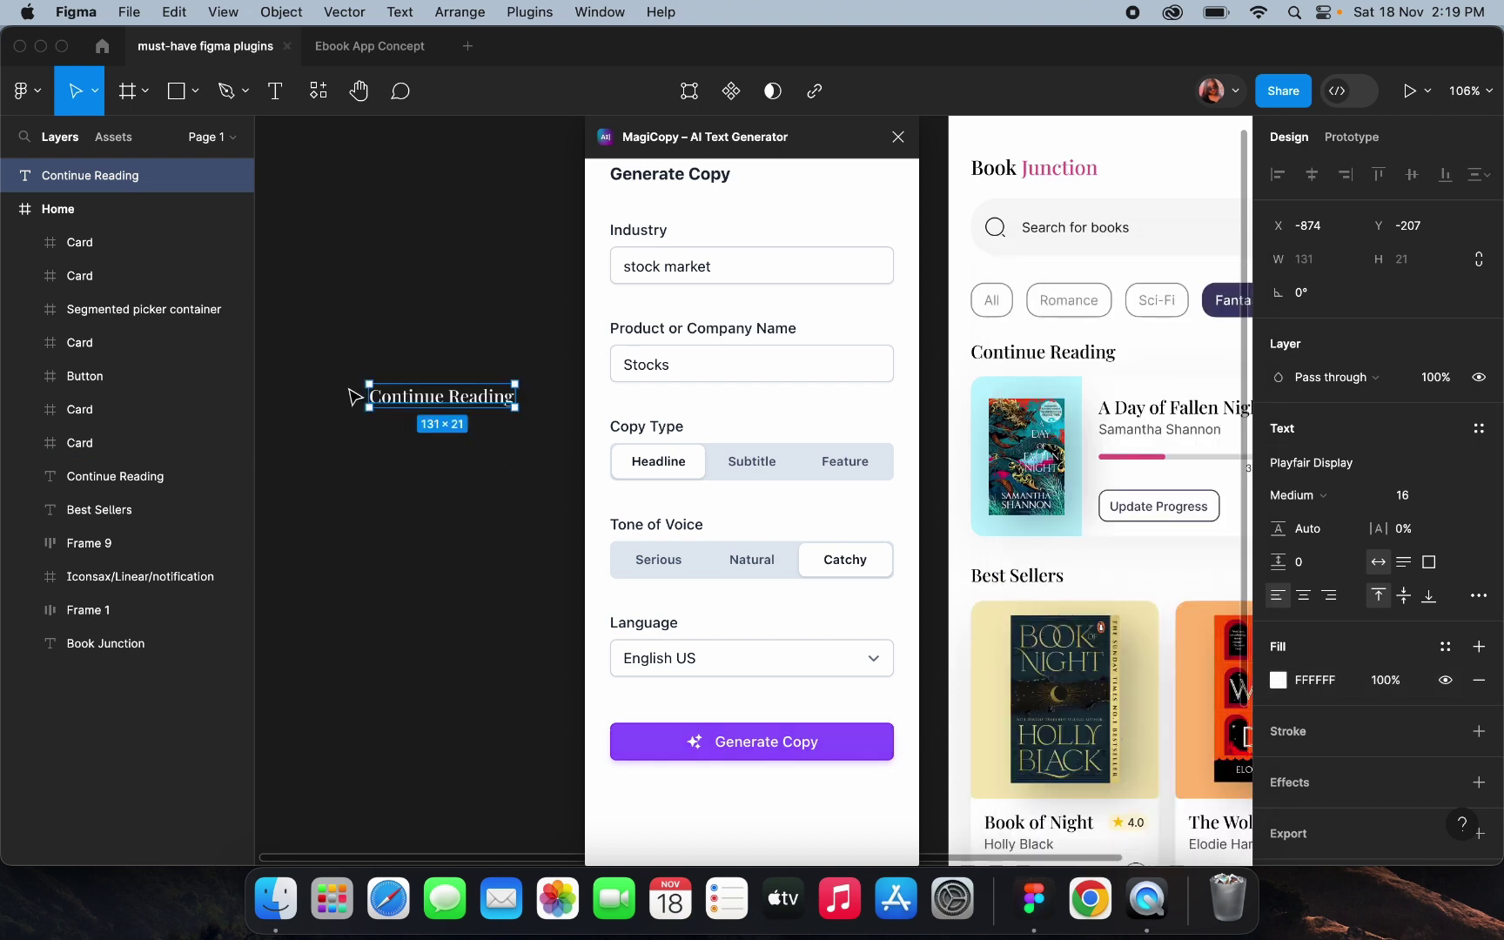
Generate the MagiCopy headline into the selected text copy, move the plugin window off it and deselect the text
left_click(744, 752)
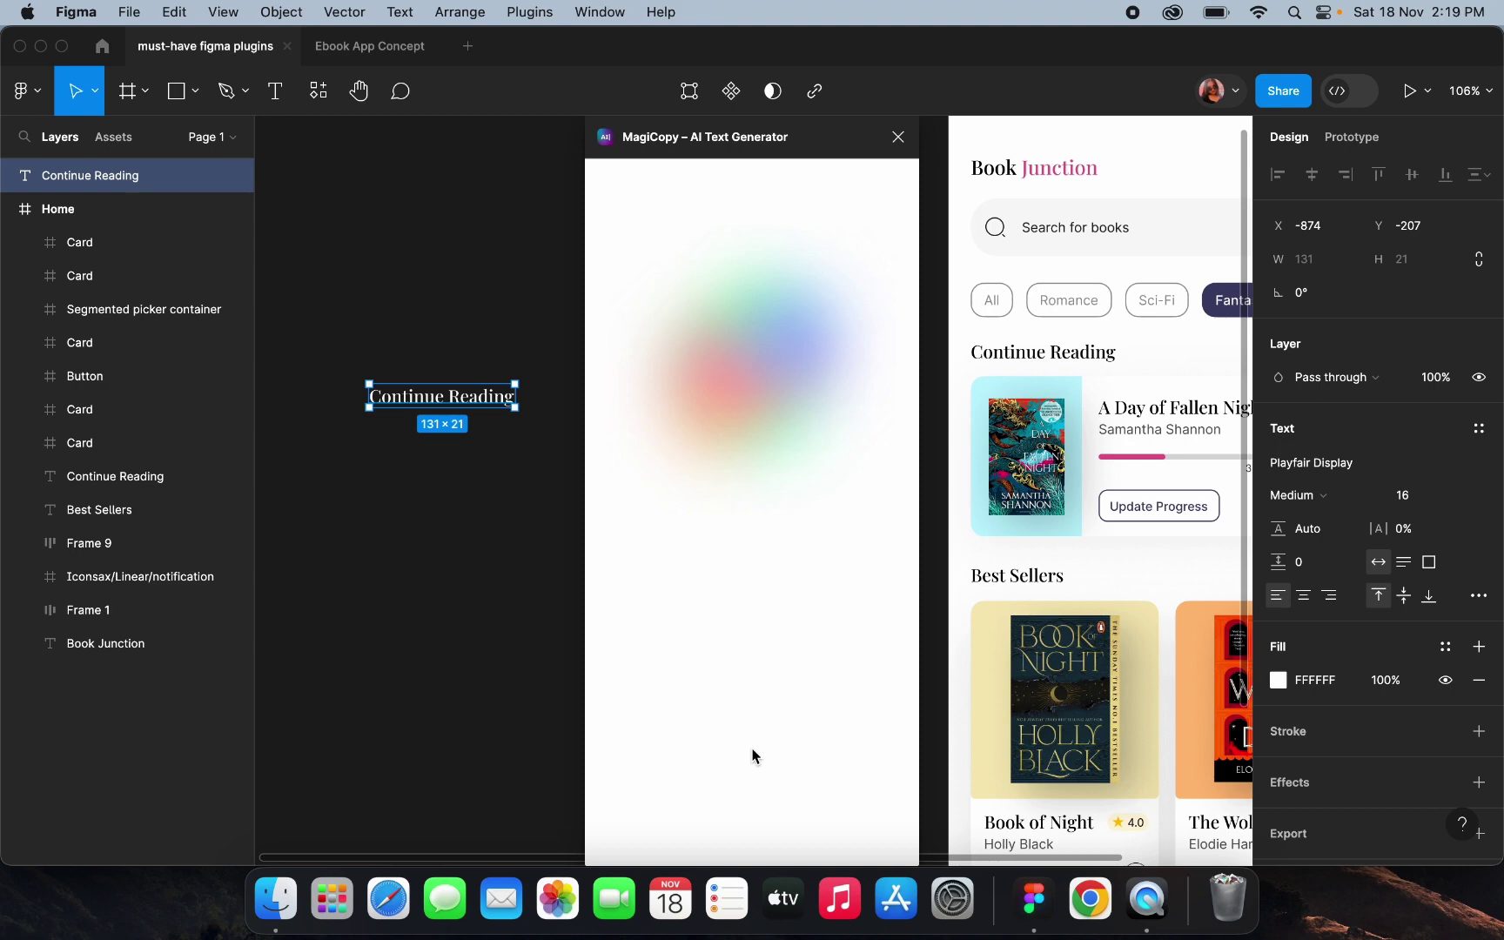
scroll(322, 496, "down", 3)
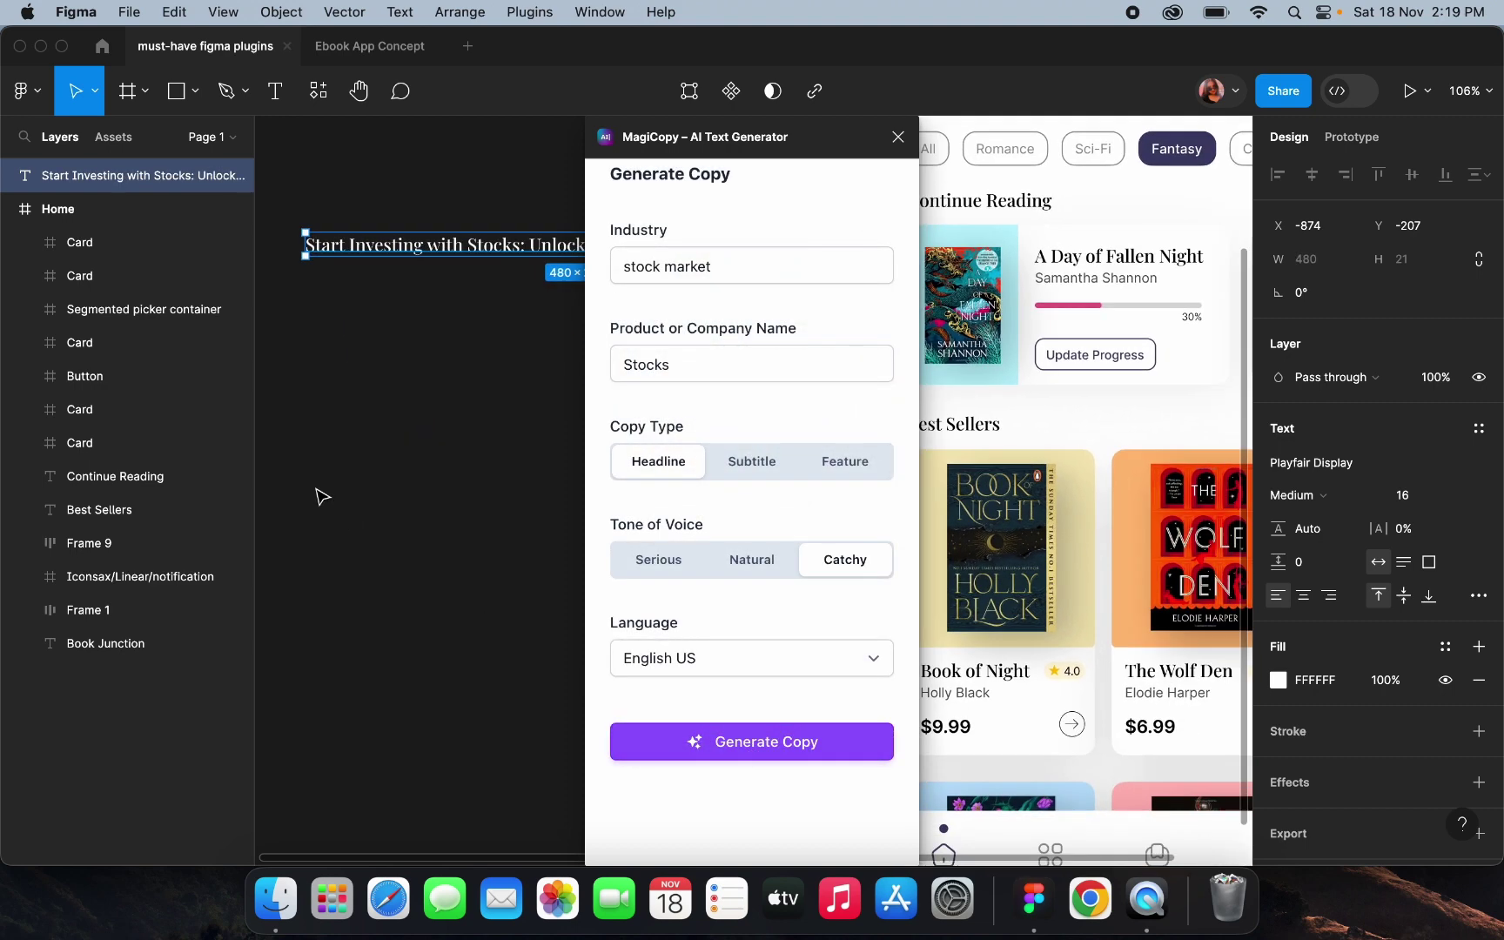
scroll(321, 495, "down", 3)
scroll(319, 495, "down", 3)
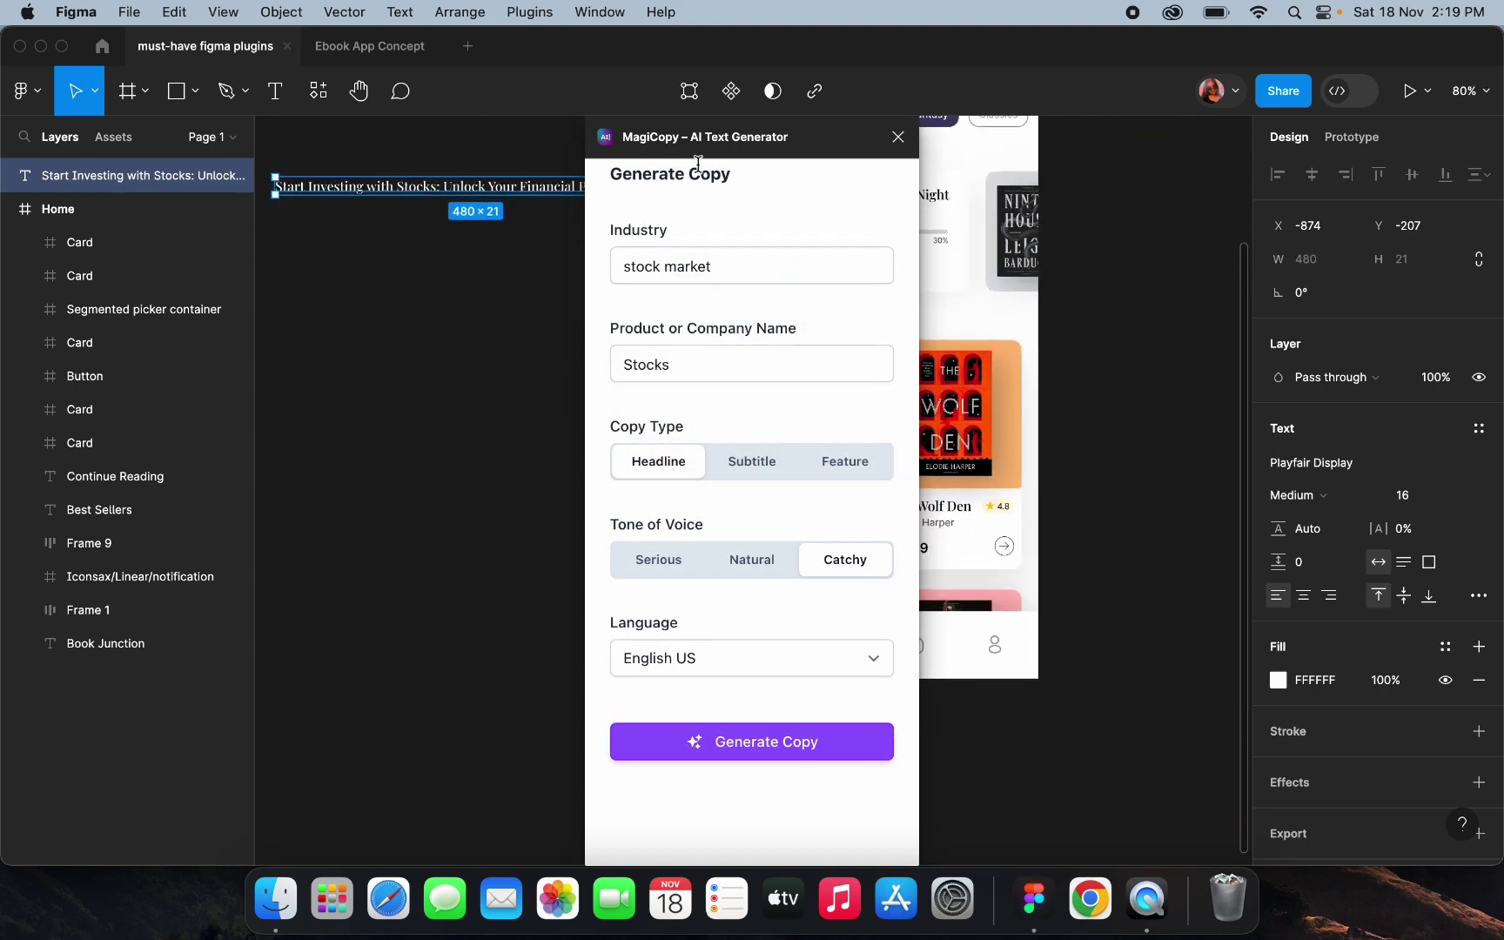
left_click_drag(724, 147, 1018, 126)
scroll(383, 217, "up", 5)
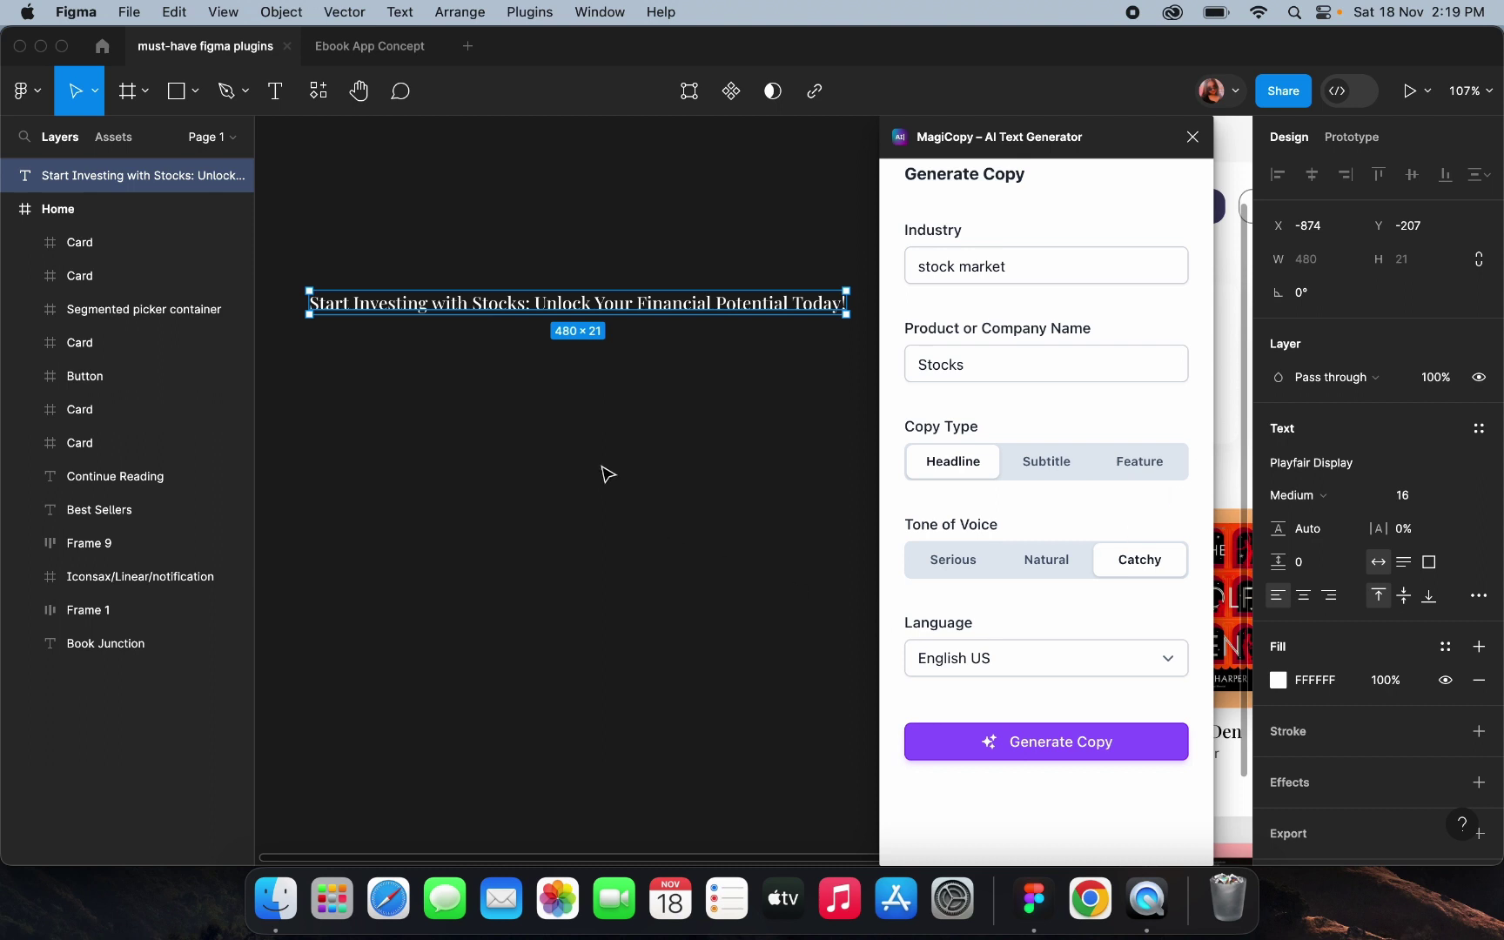
left_click(336, 369)
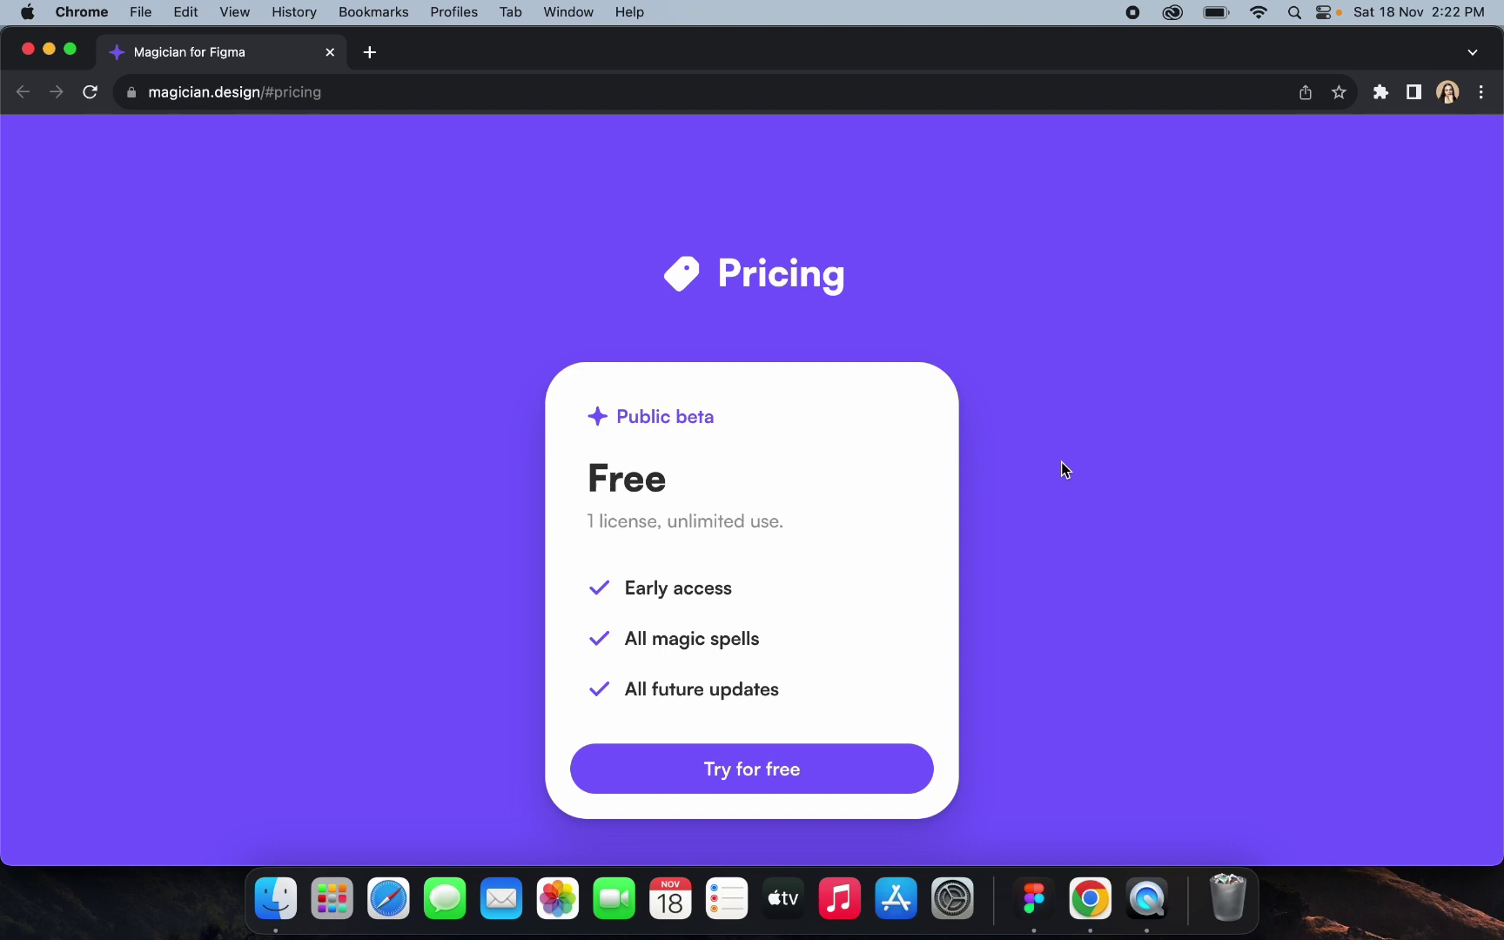
Examine the Magician for Figma website, including its pricing card, introduction and magic spells sections
scroll(1061, 462, "up", 3)
scroll(1060, 462, "up", 2)
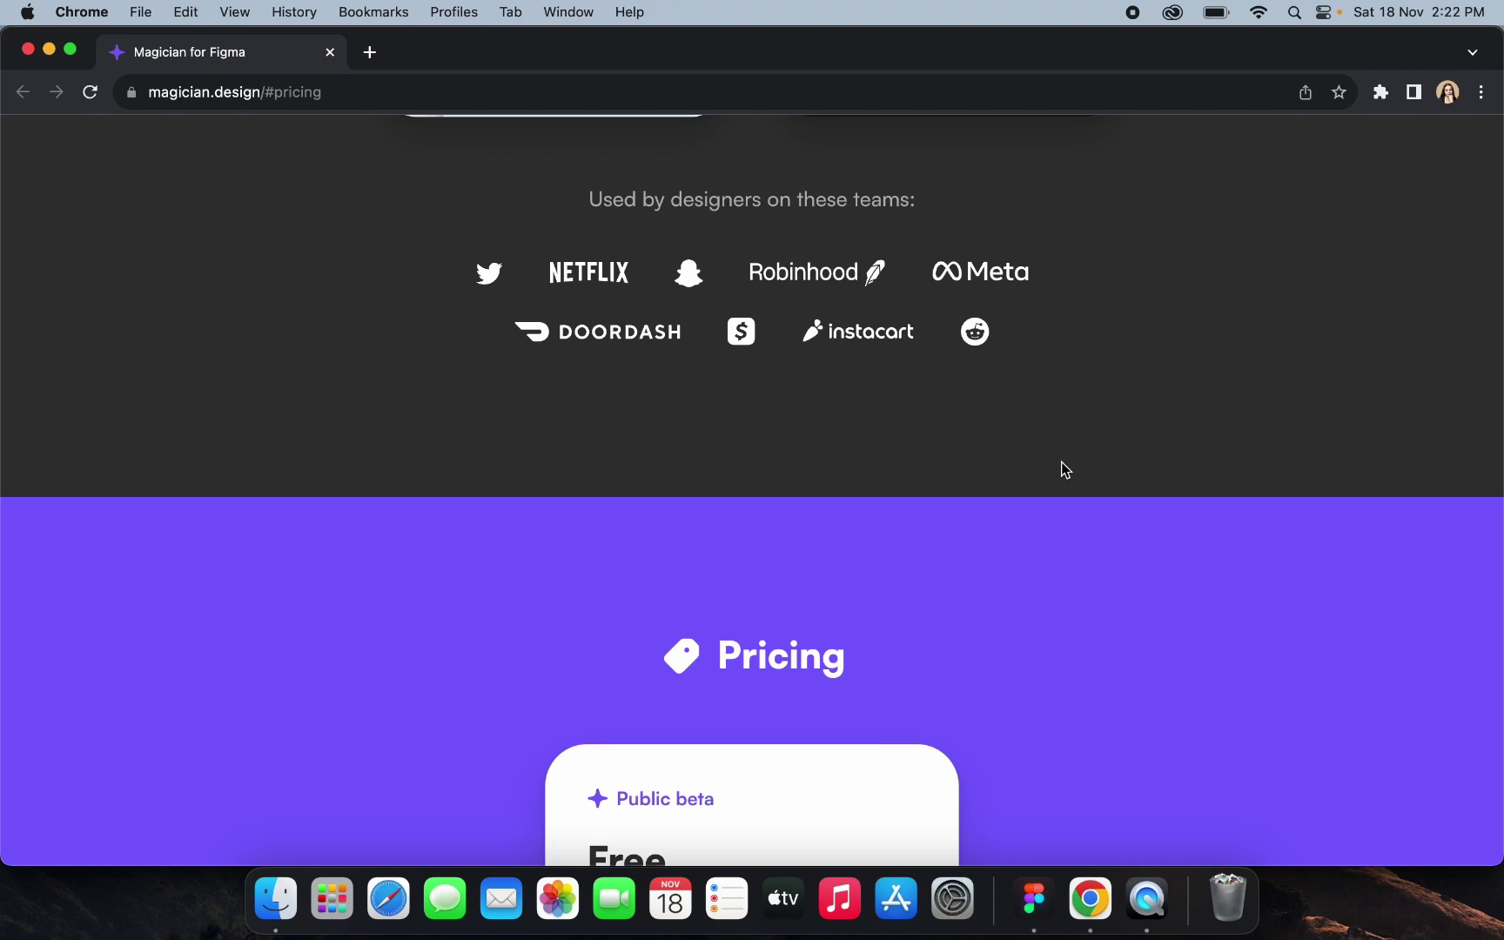
scroll(1061, 467, "down", 5)
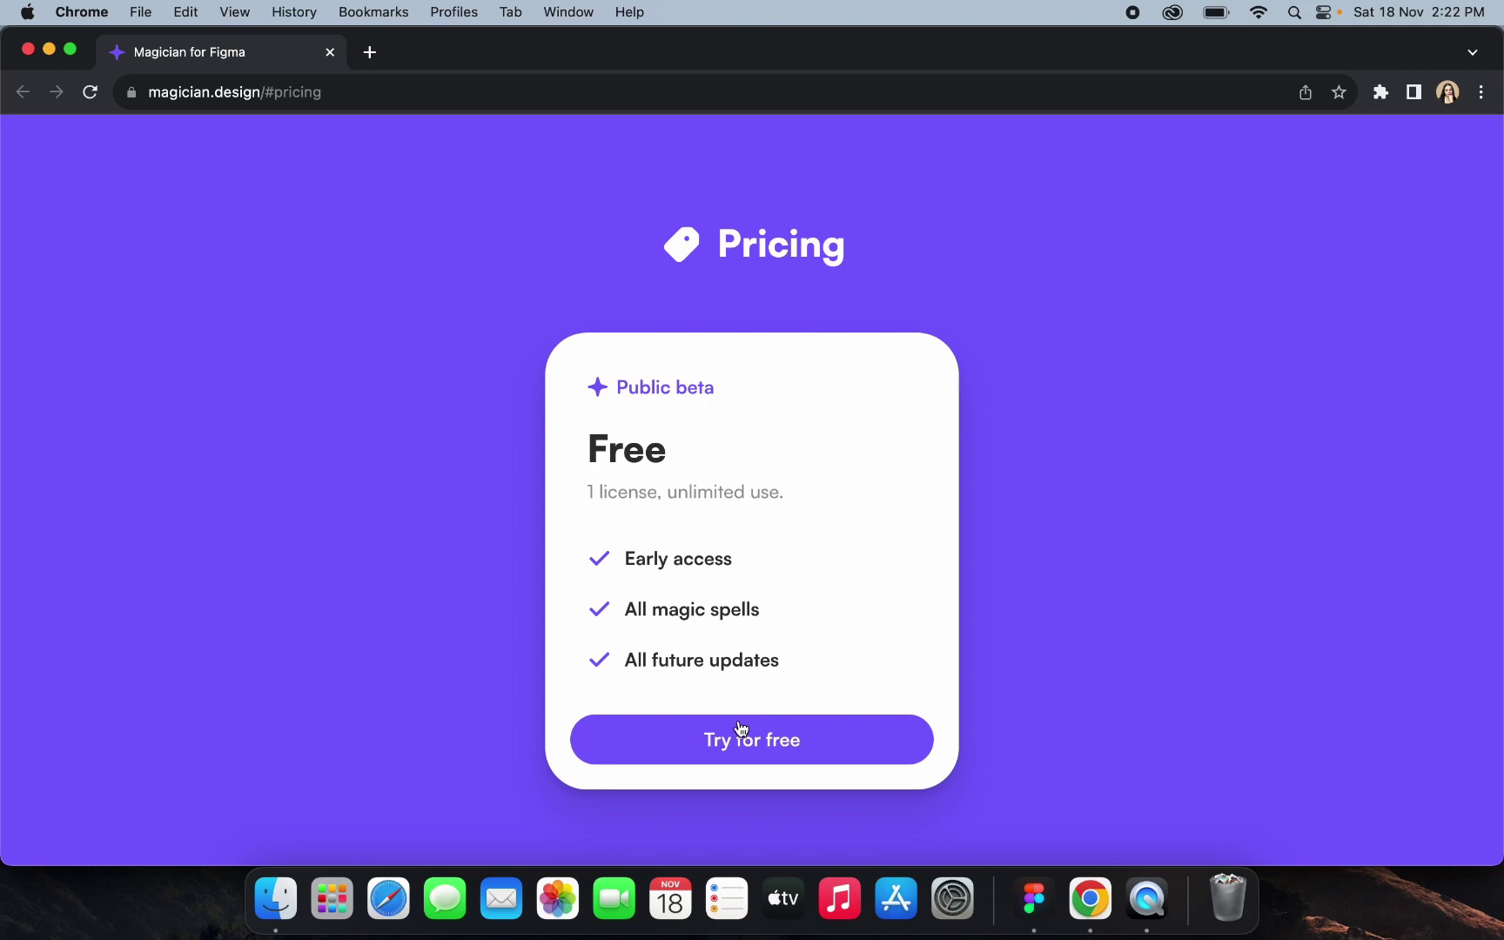
scroll(742, 735, "up", 1)
scroll(740, 719, "up", 20)
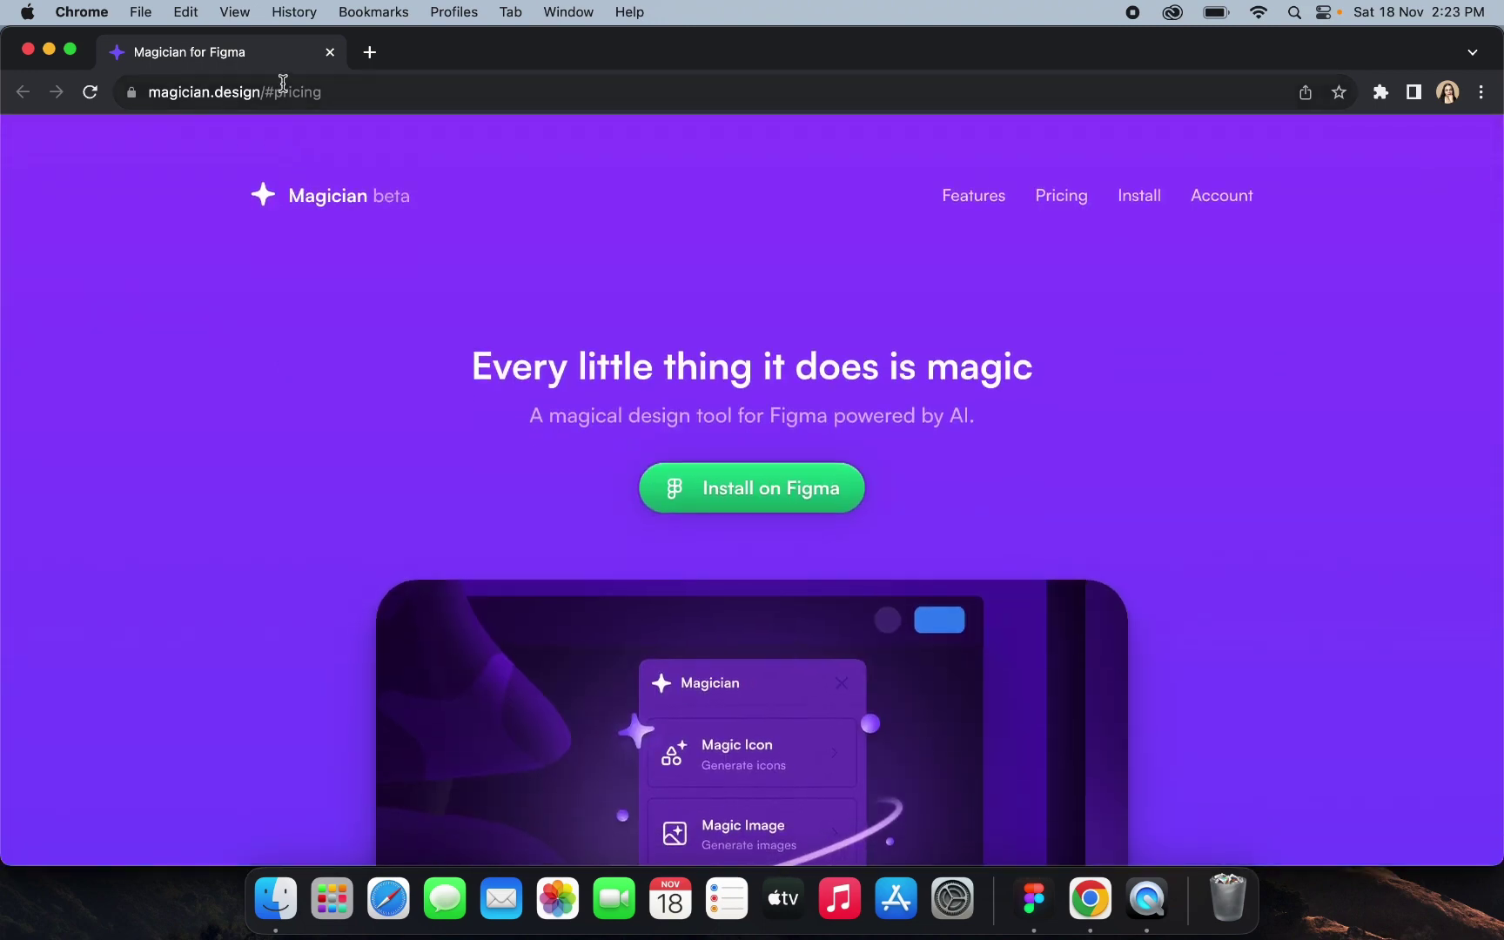
scroll(328, 423, "down", 20)
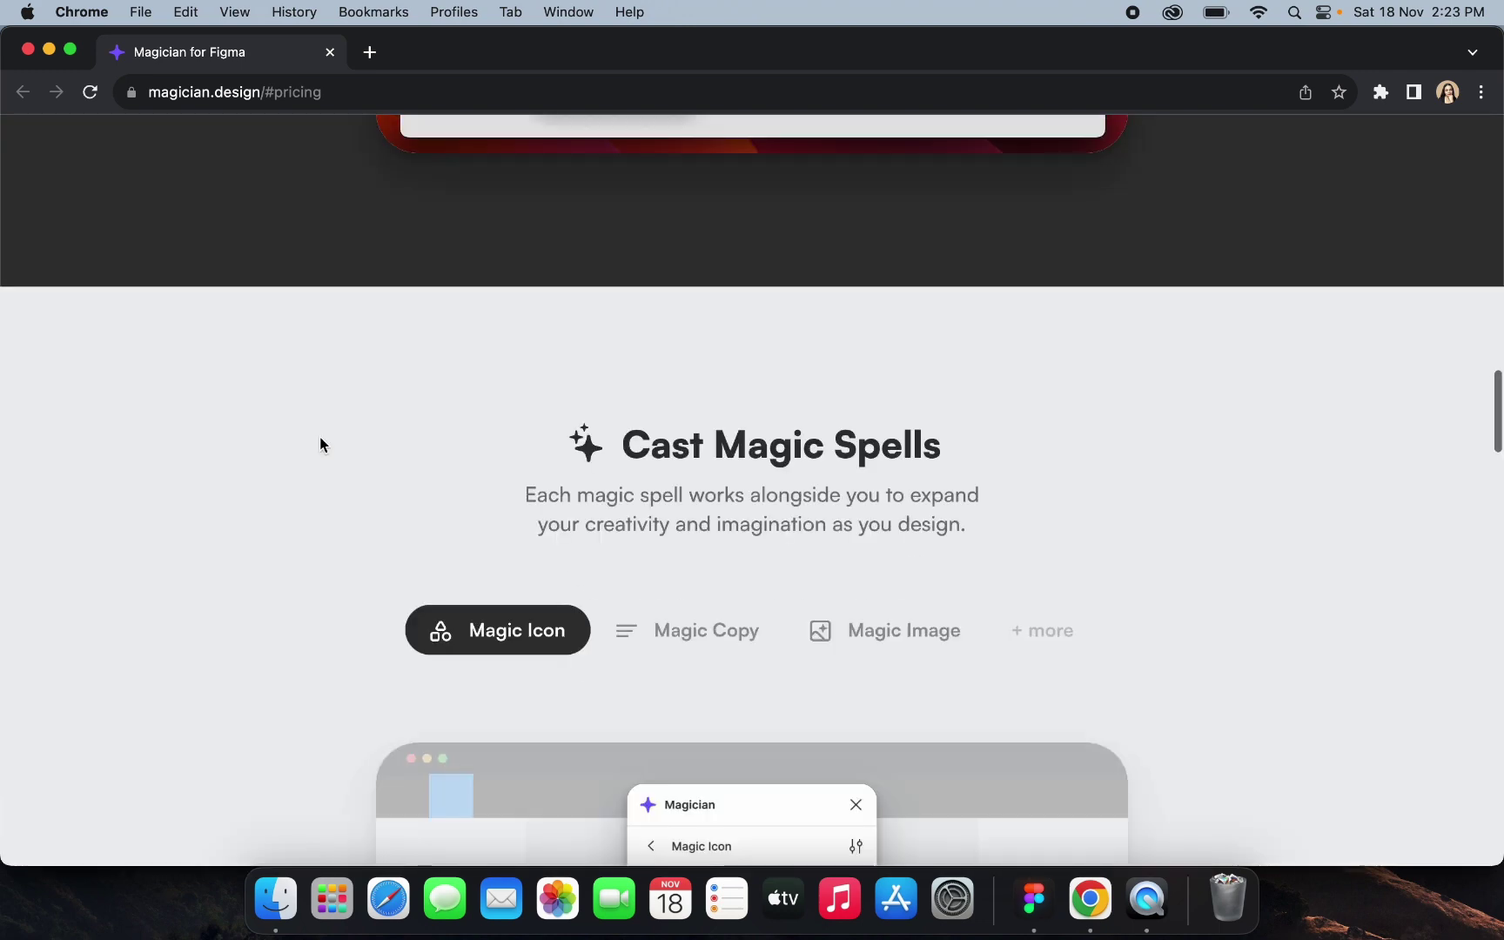
scroll(319, 444, "down", 20)
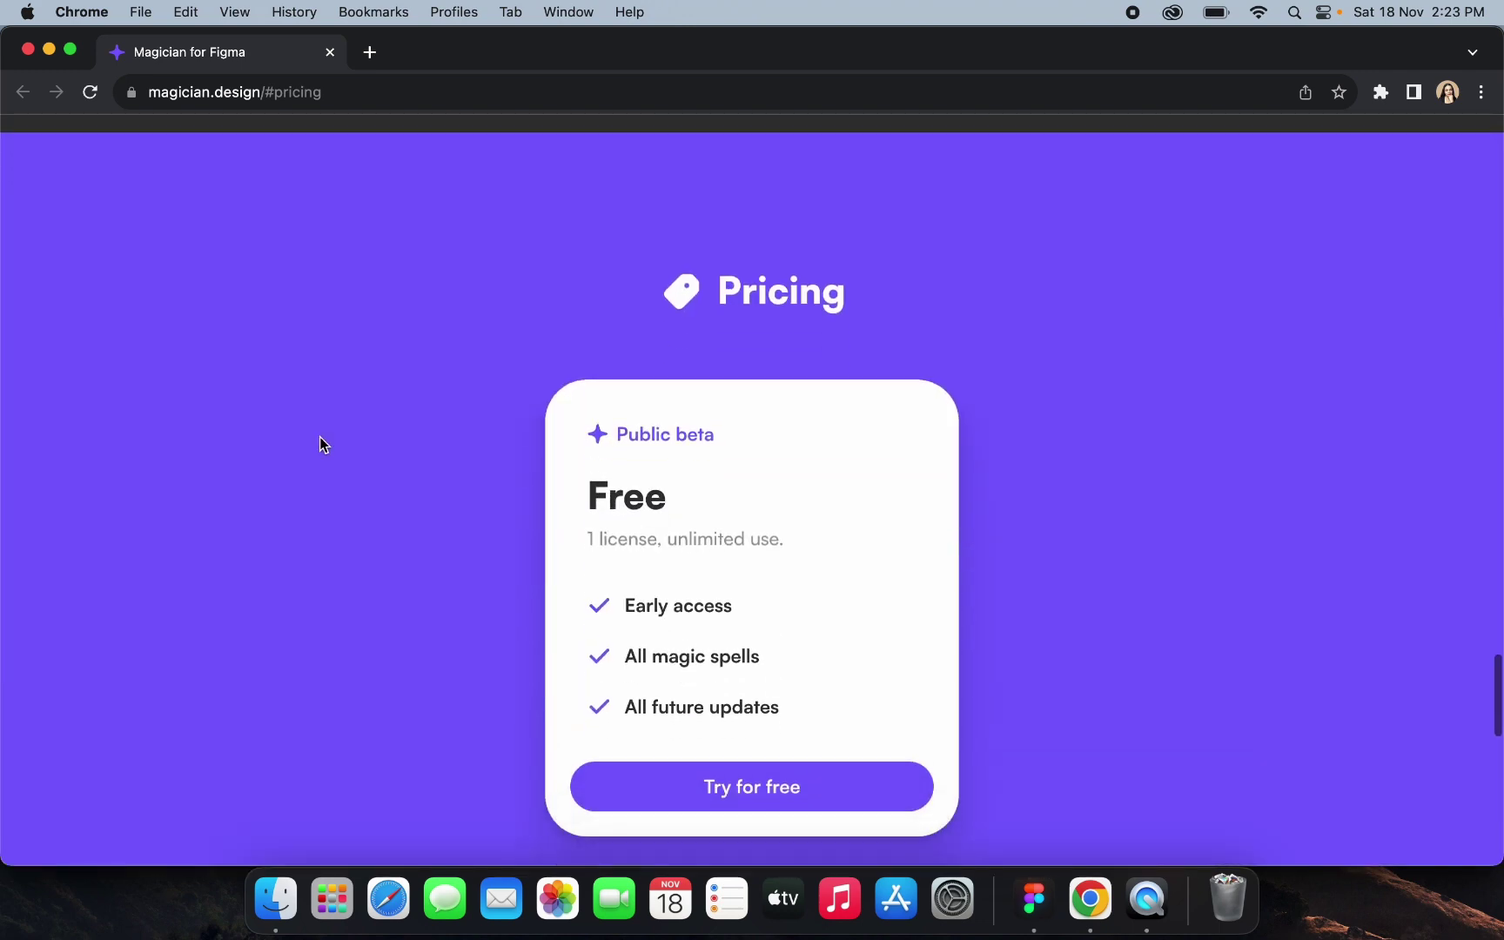
Start the free Magician plan by signing in to Diagram with a Google account, and review the account page's Figma key and products
left_click(808, 598)
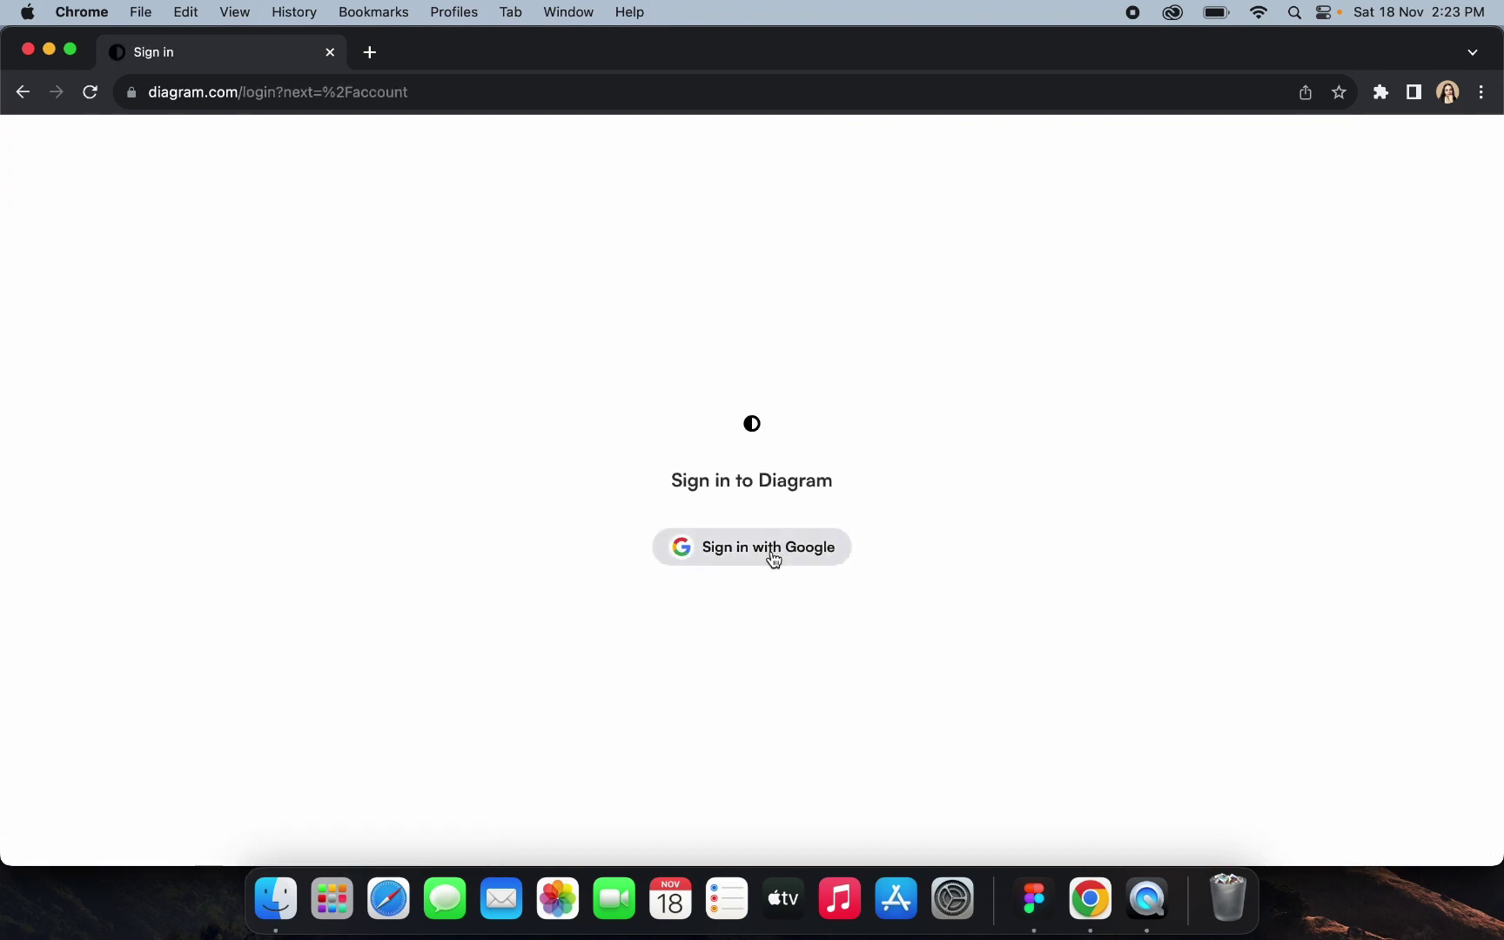
left_click(774, 559)
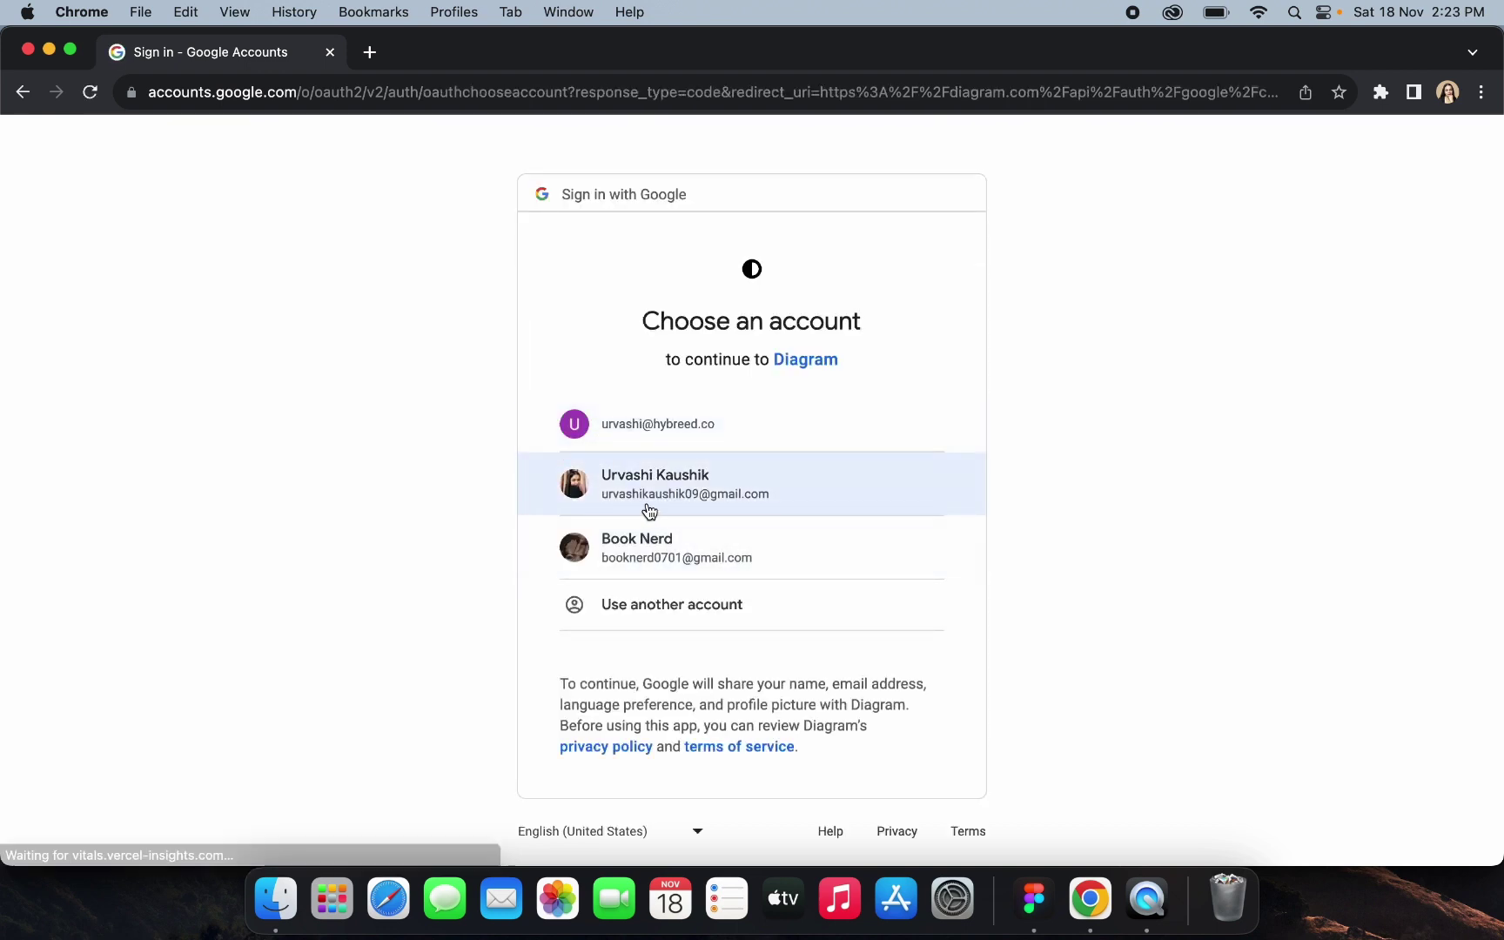
left_click(642, 498)
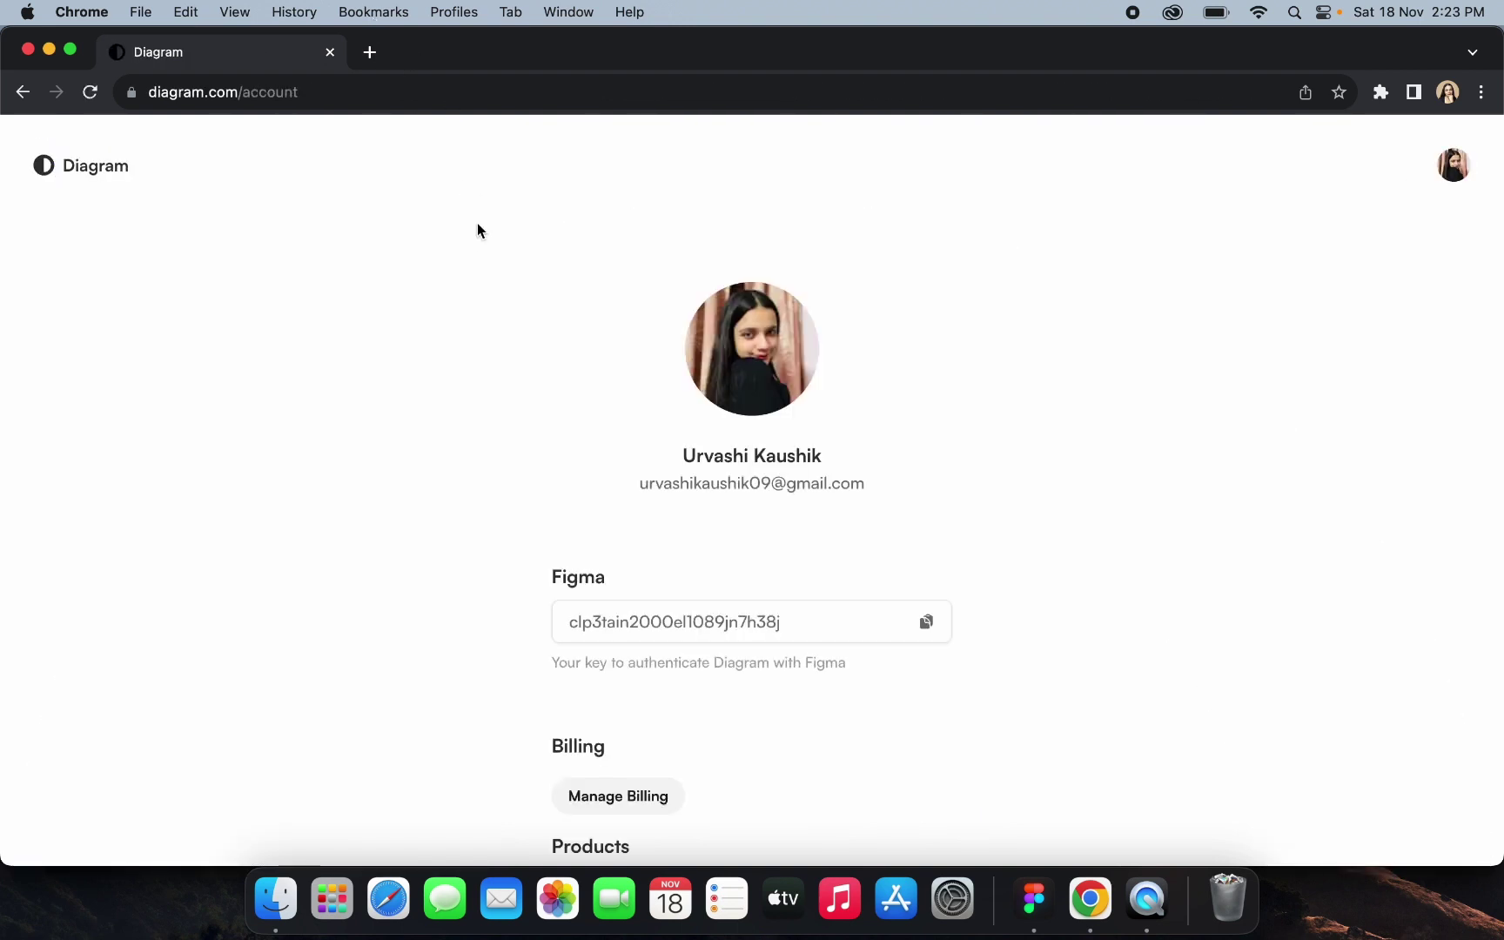
scroll(638, 552, "down", 3)
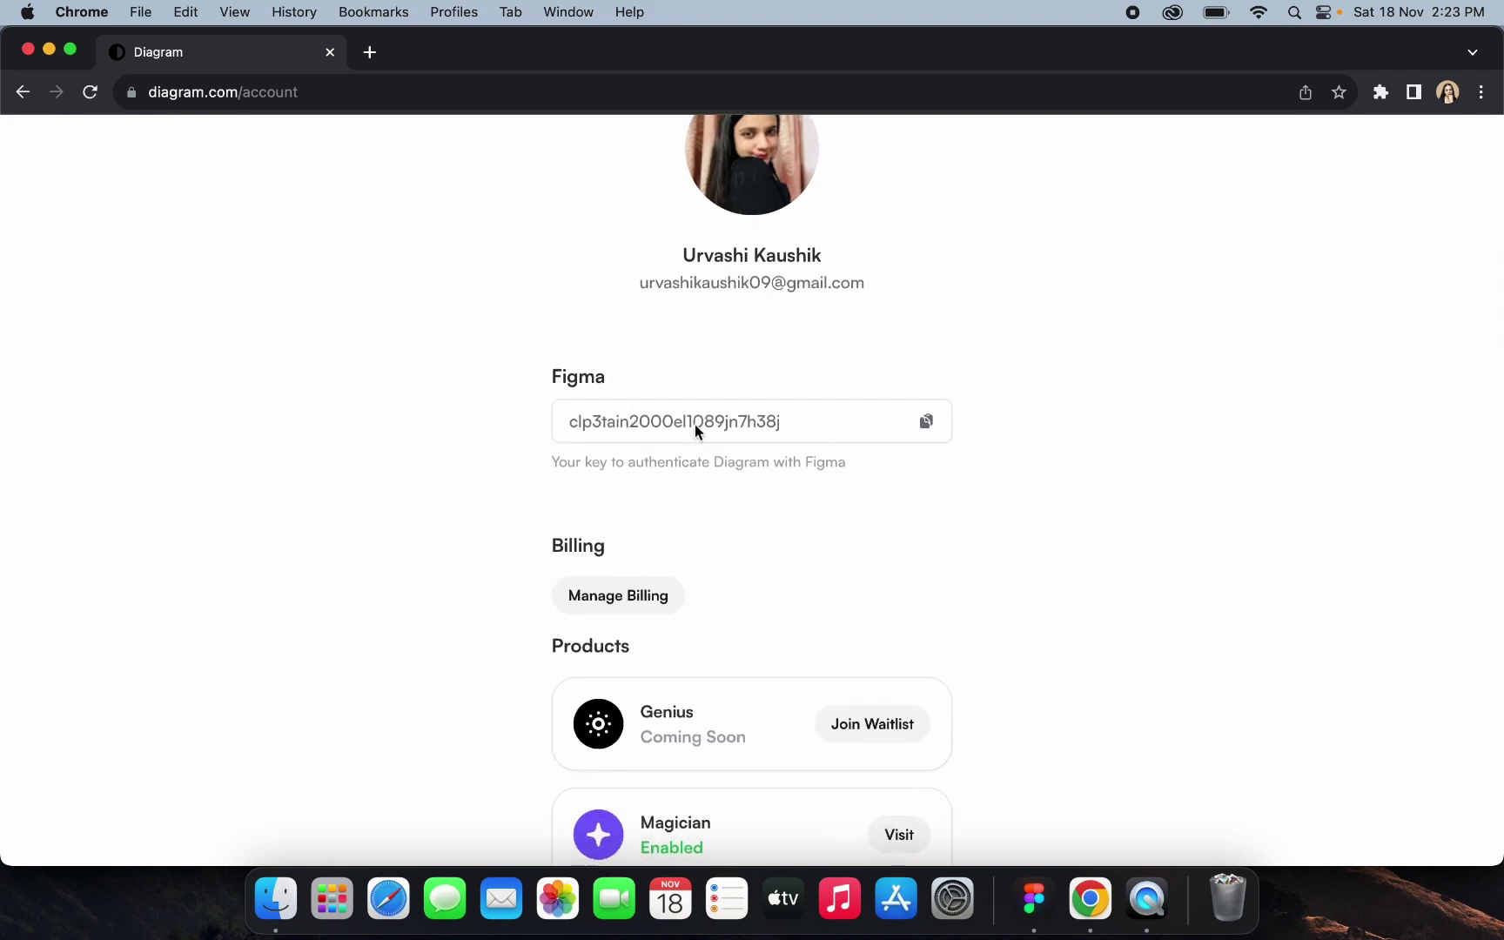
scroll(649, 401, "down", 4)
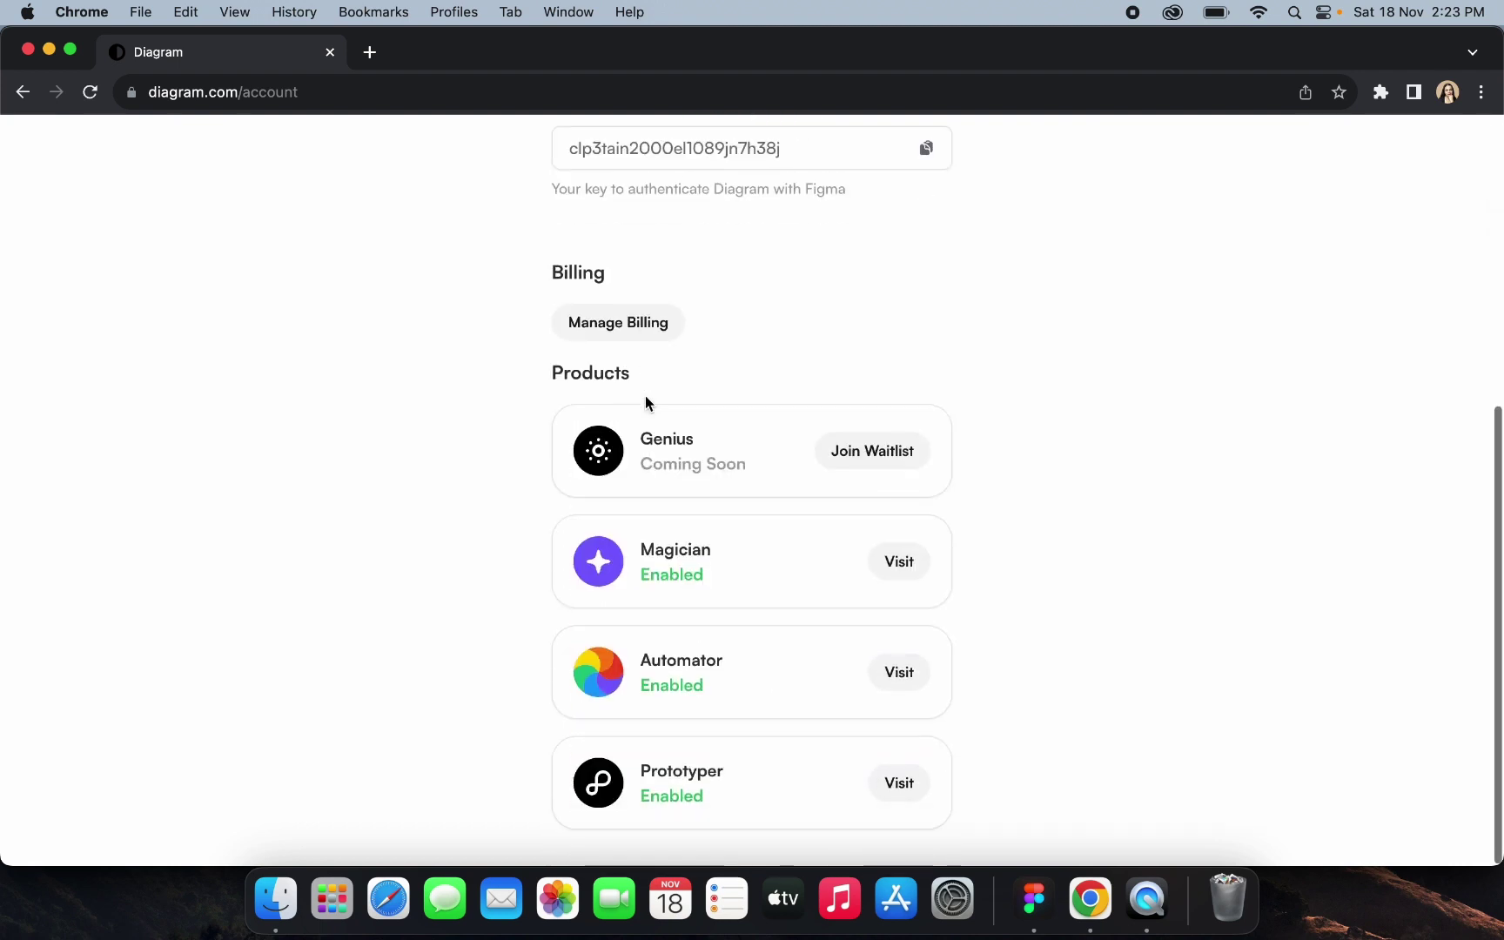
scroll(645, 402, "up", 7)
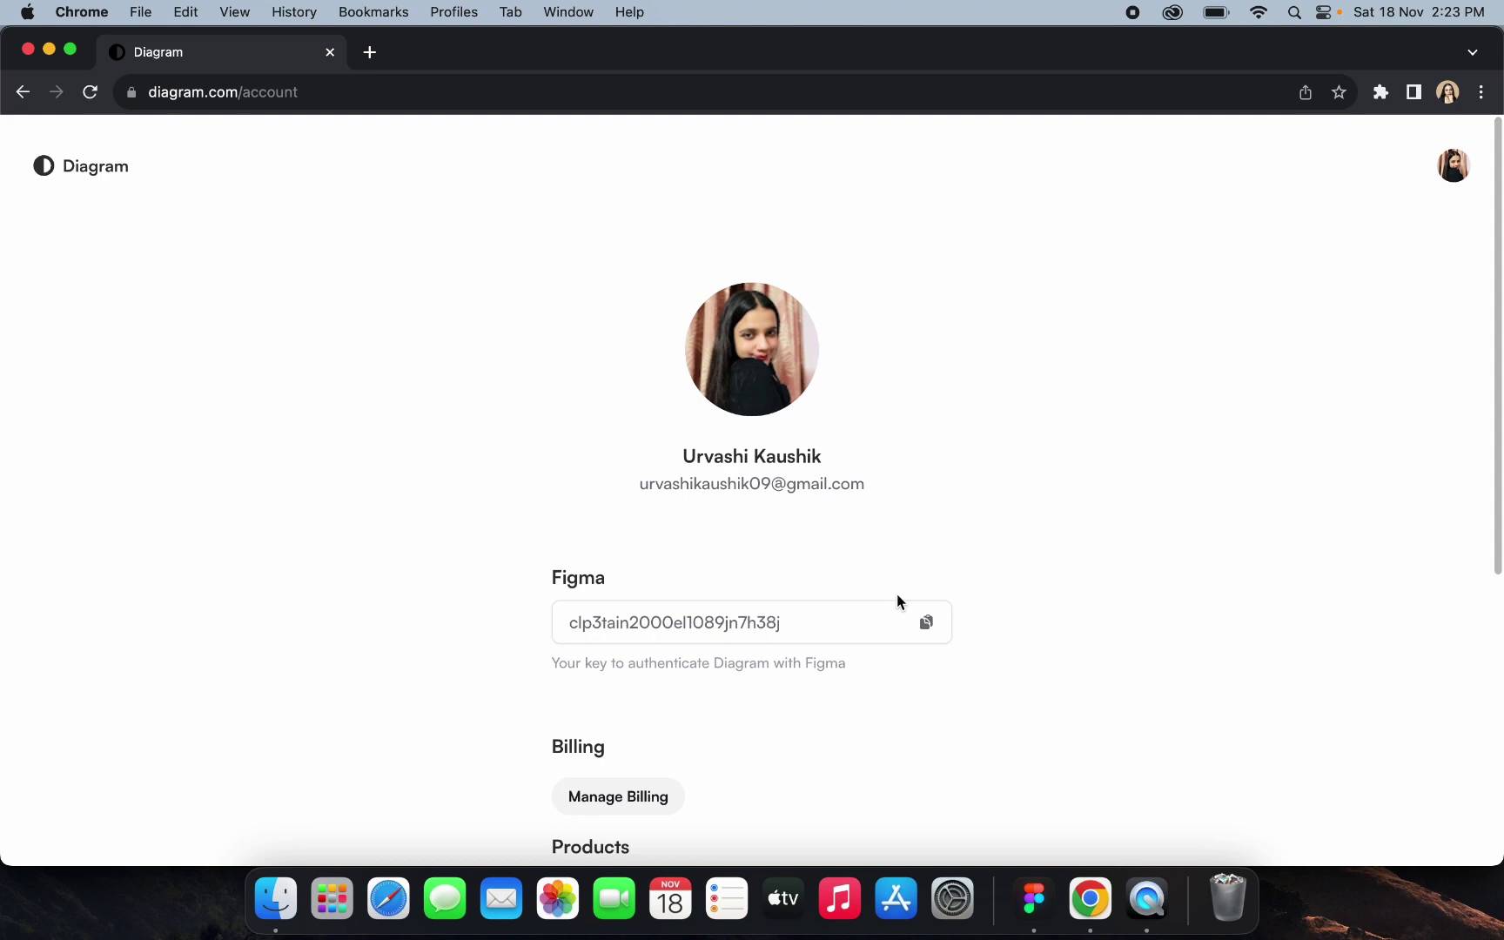
left_click(1033, 898)
left_click(739, 517)
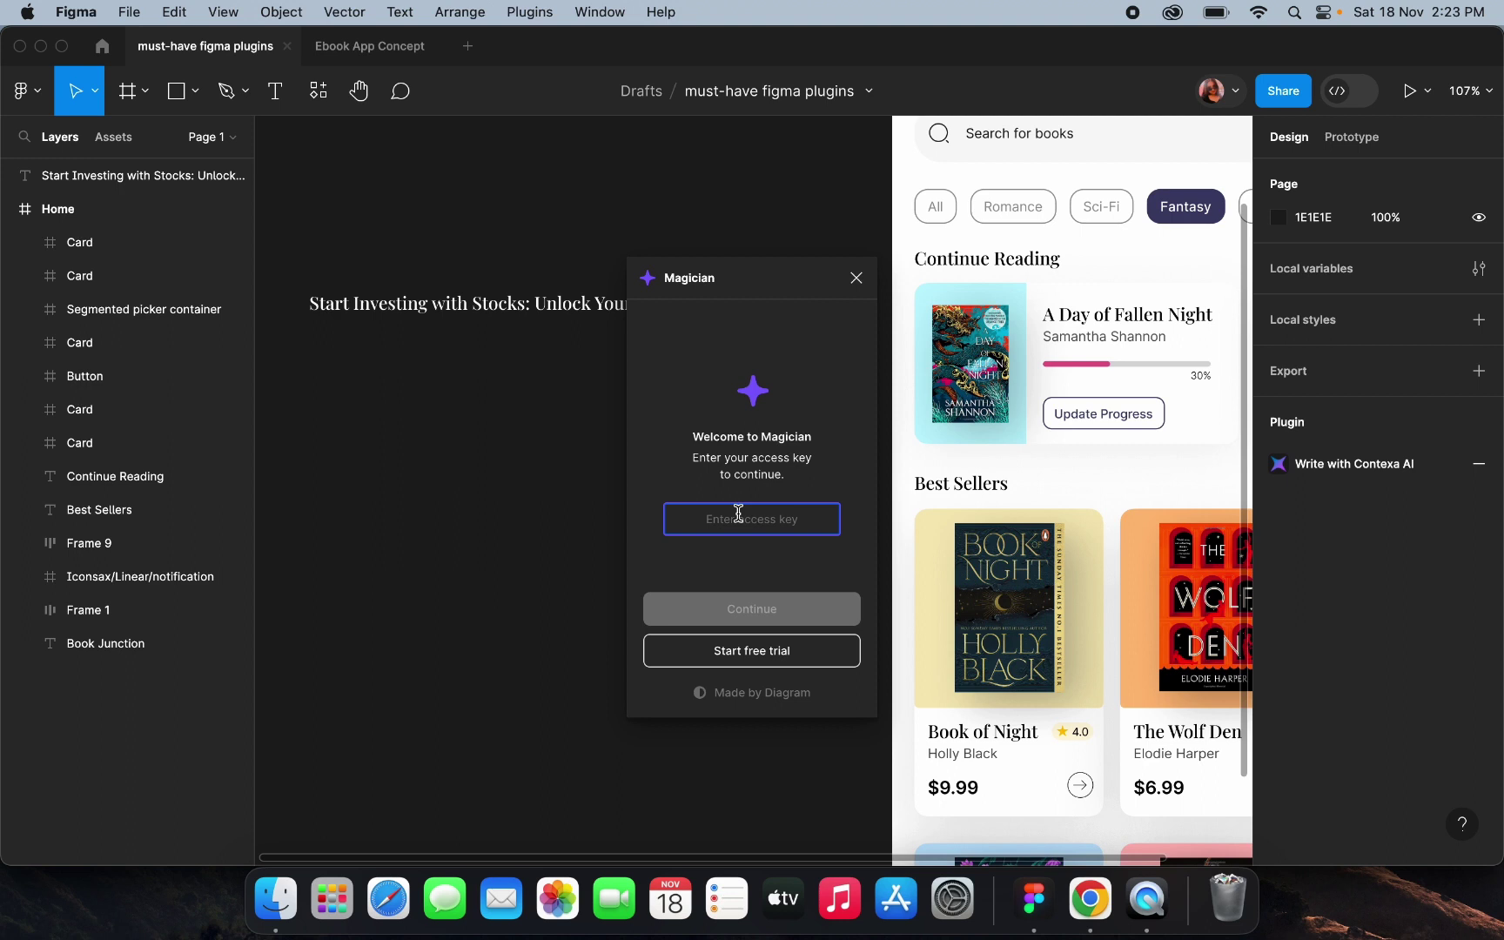
key("super+v")
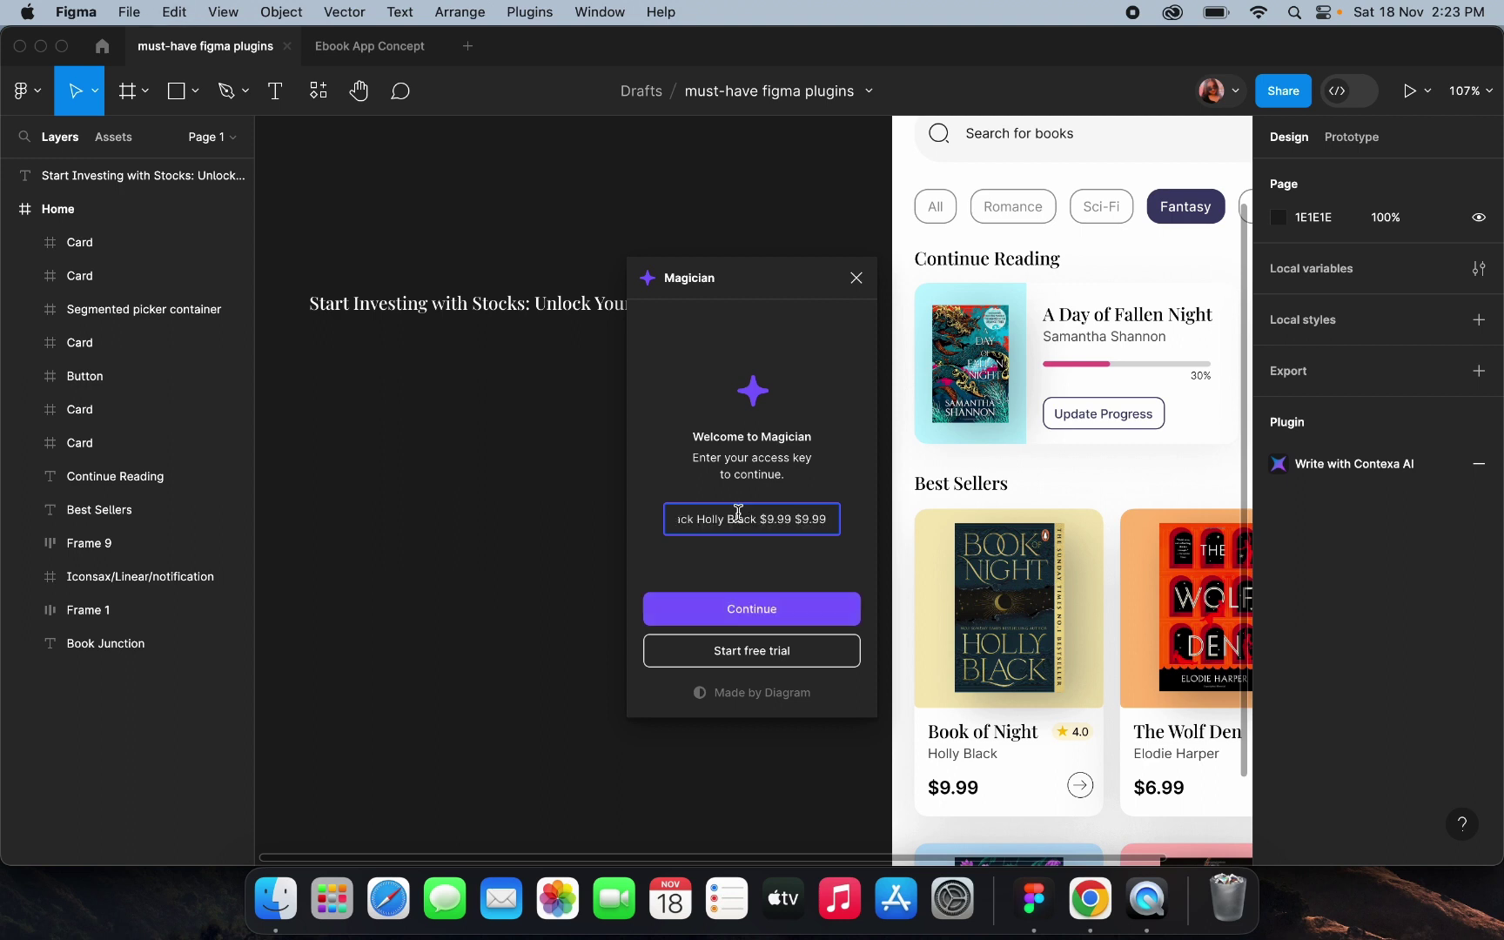
Copy the Figma access key from the Diagram account page in Chrome, paste it into Magician's access key field in Figma and continue
left_click(1099, 914)
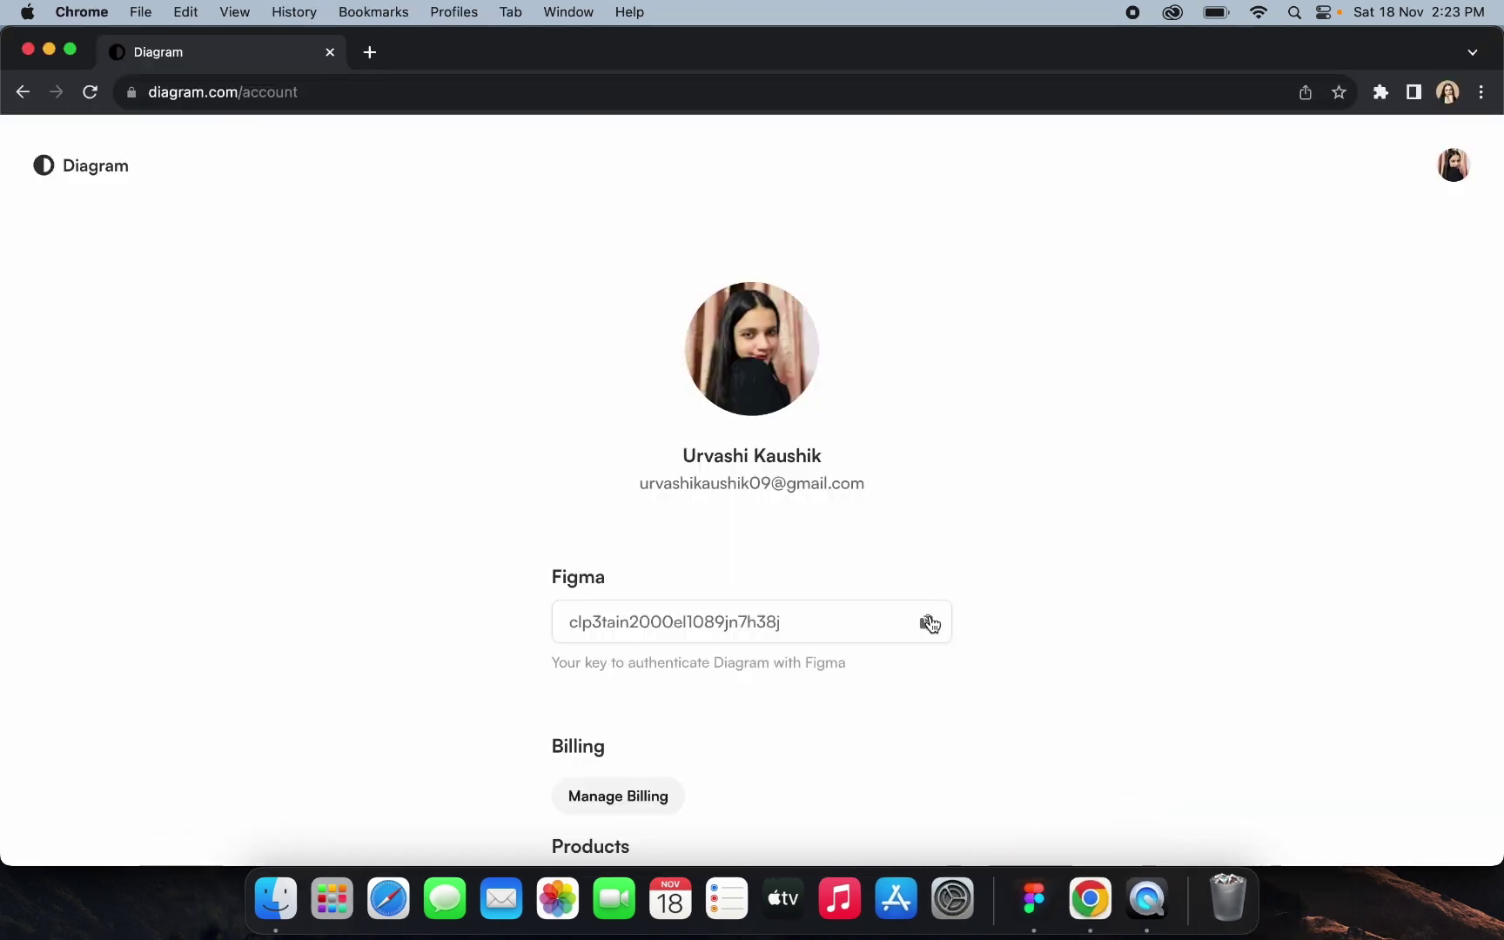
left_click(927, 623)
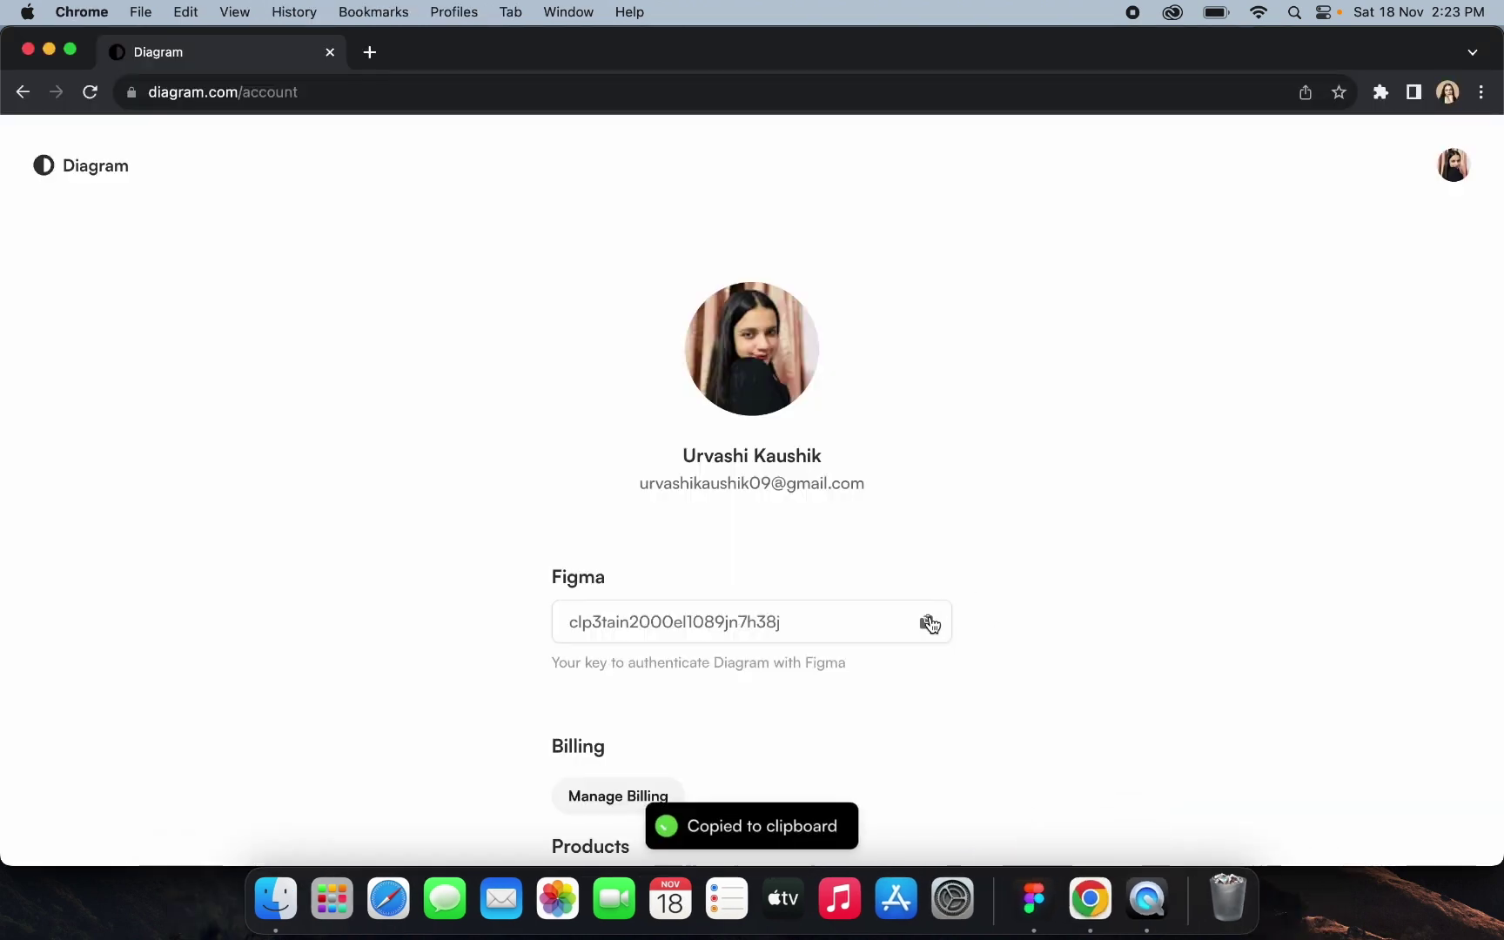
left_click(1029, 920)
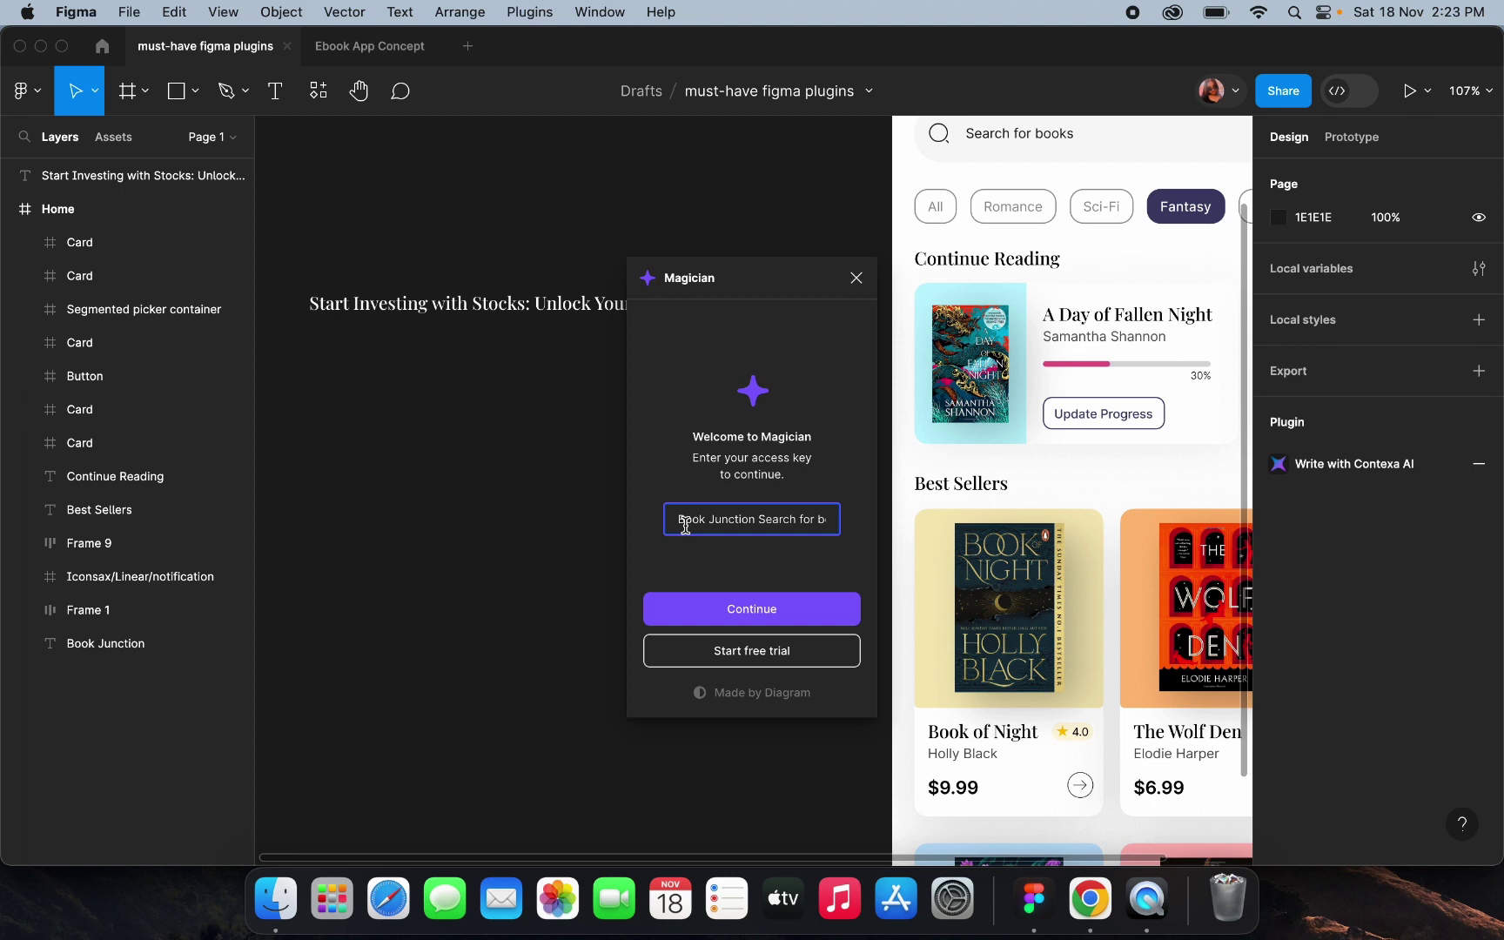
left_click_drag(697, 522, 947, 546)
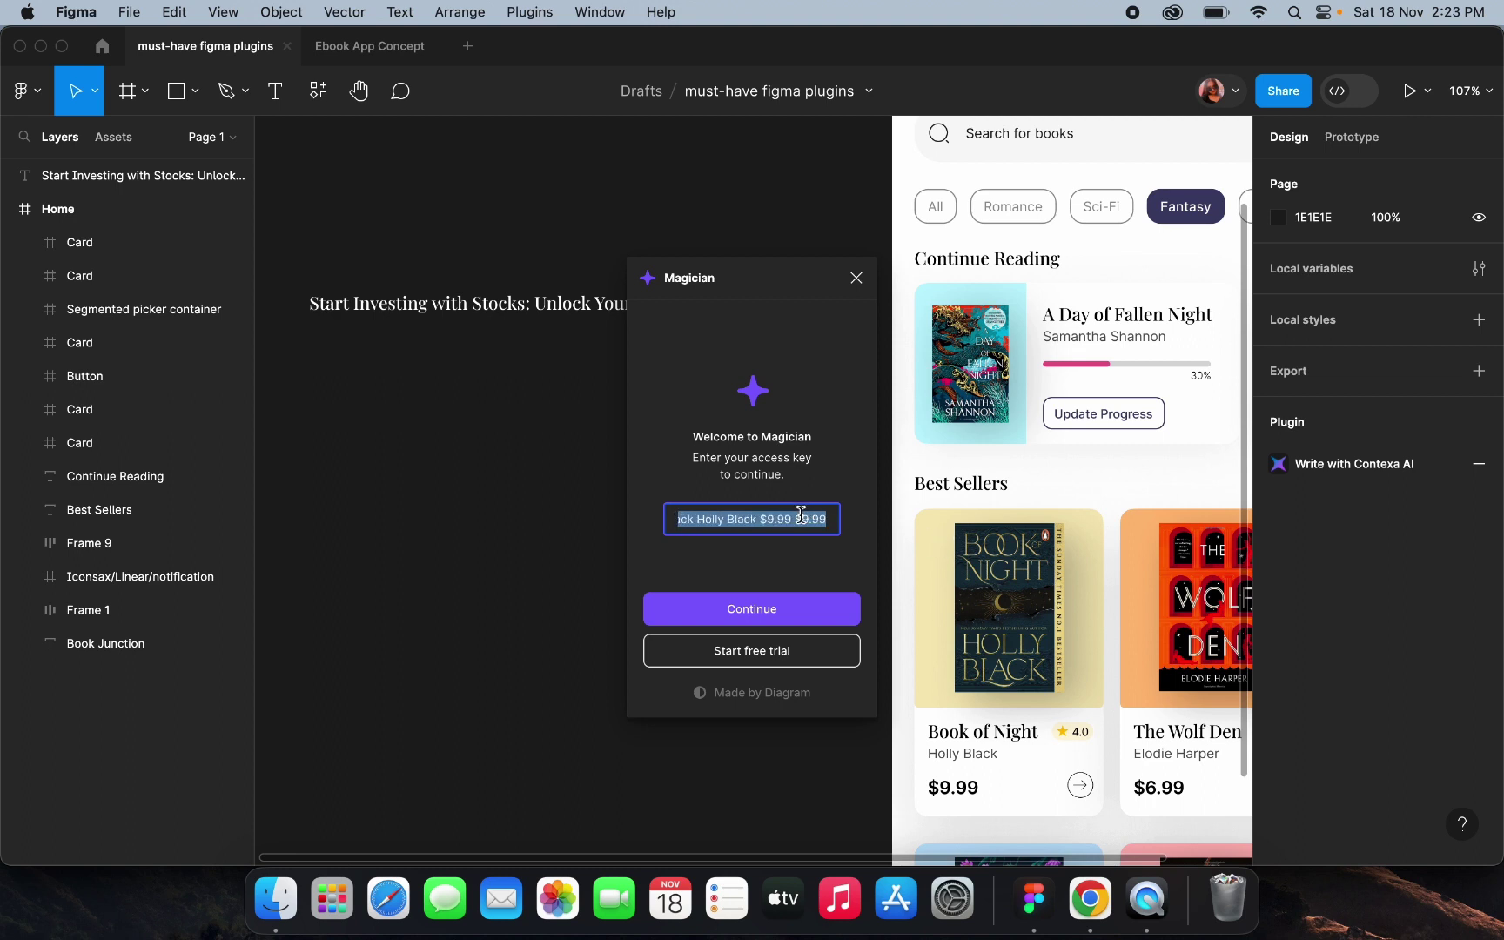
key("super+v")
left_click(767, 615)
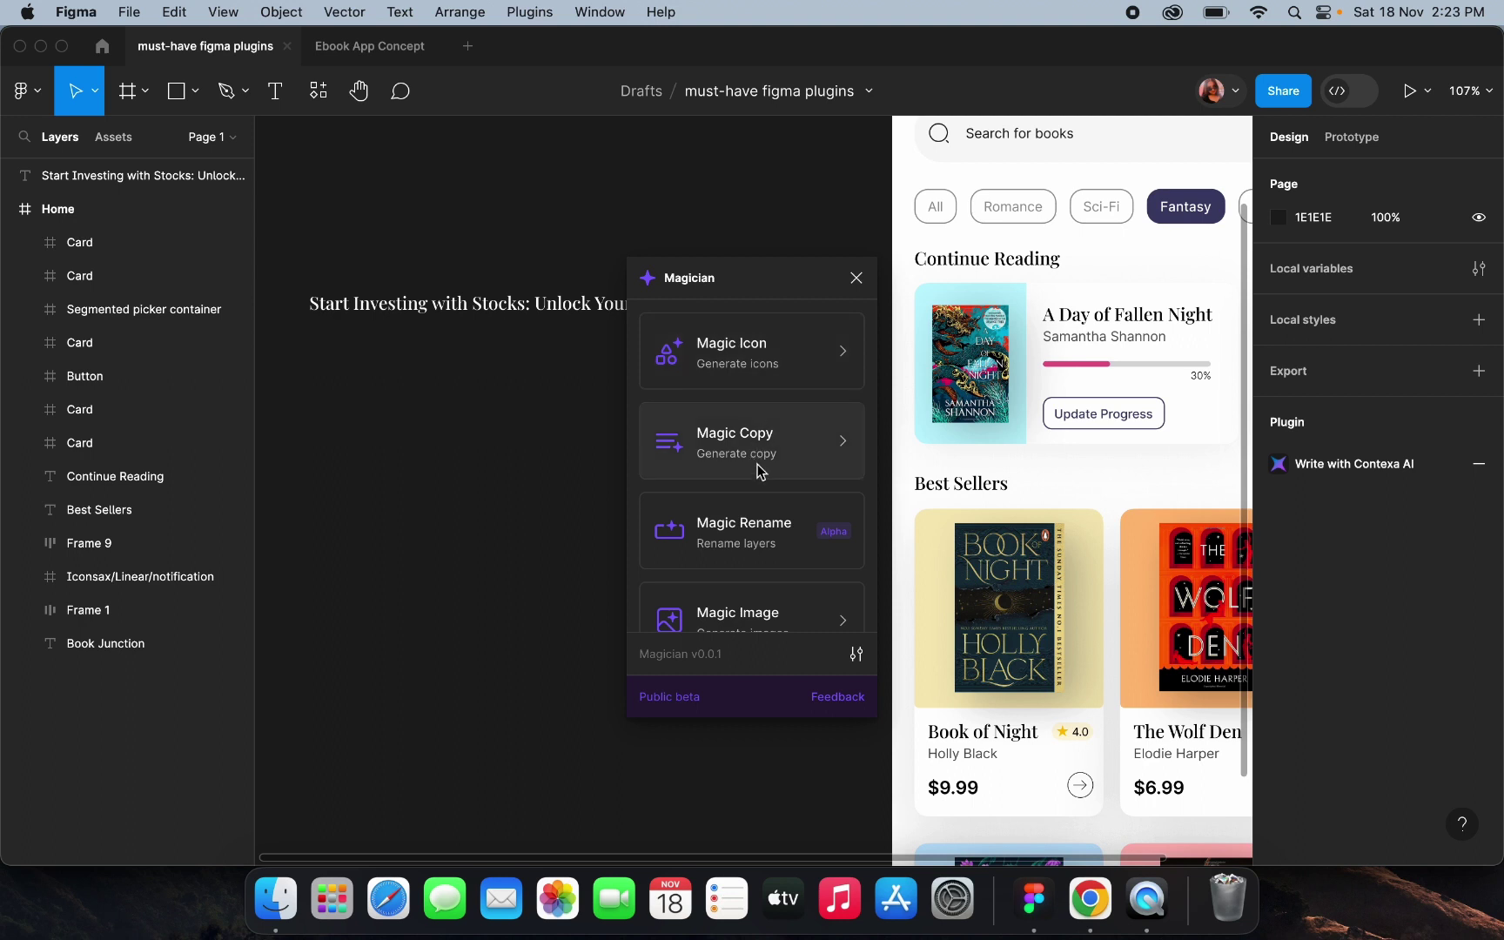
Look through Magician's list of tools and open the Magic Icon generator at its search field
scroll(762, 479, "down", 2)
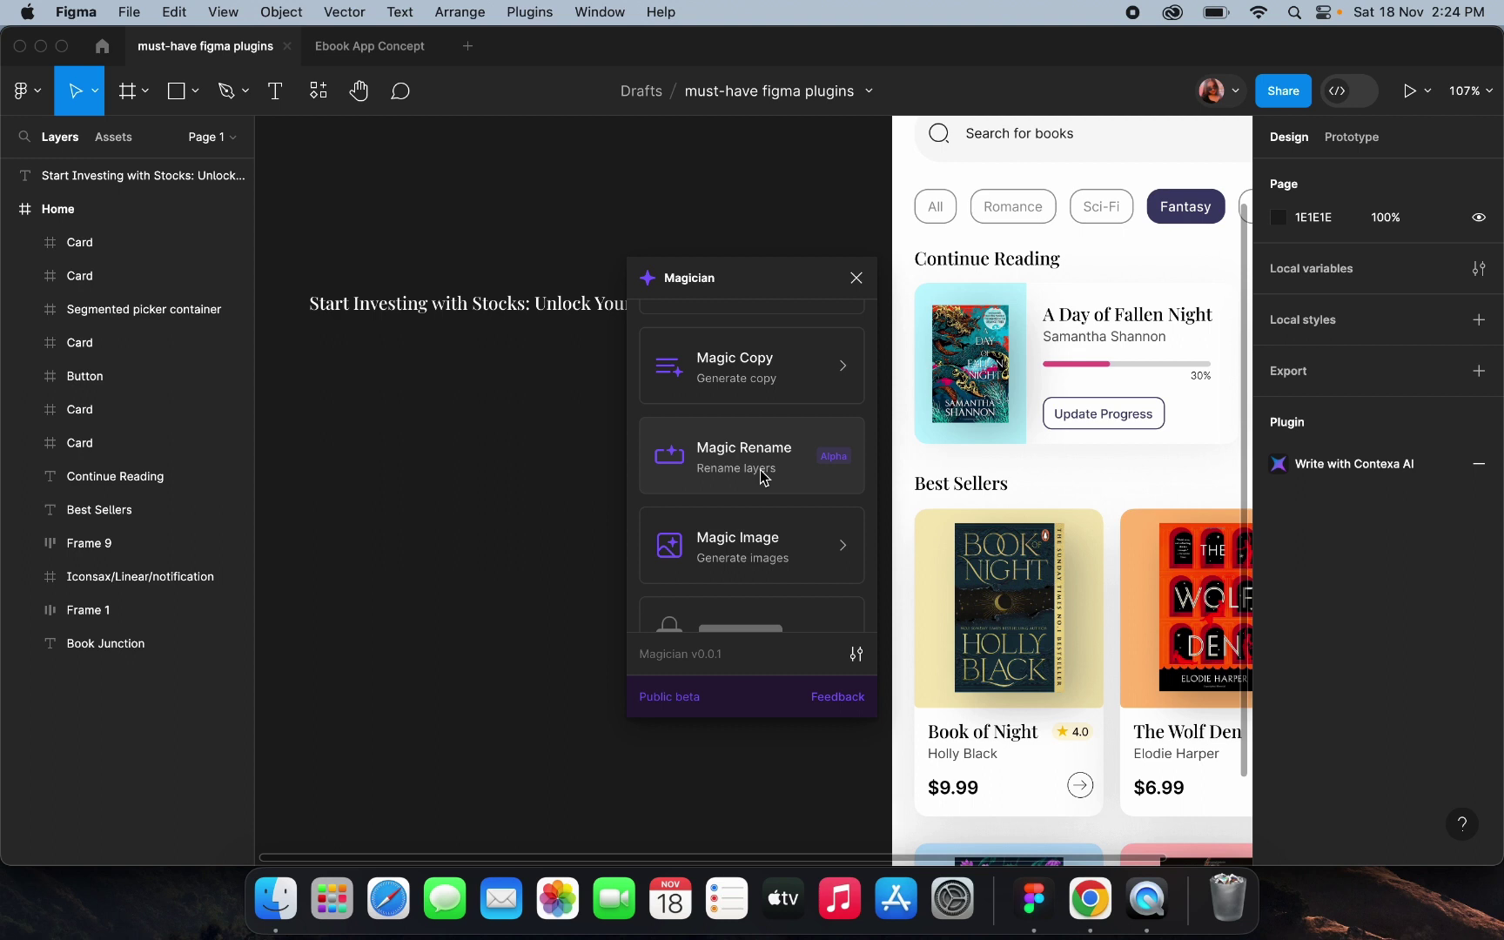
scroll(761, 479, "down", 1)
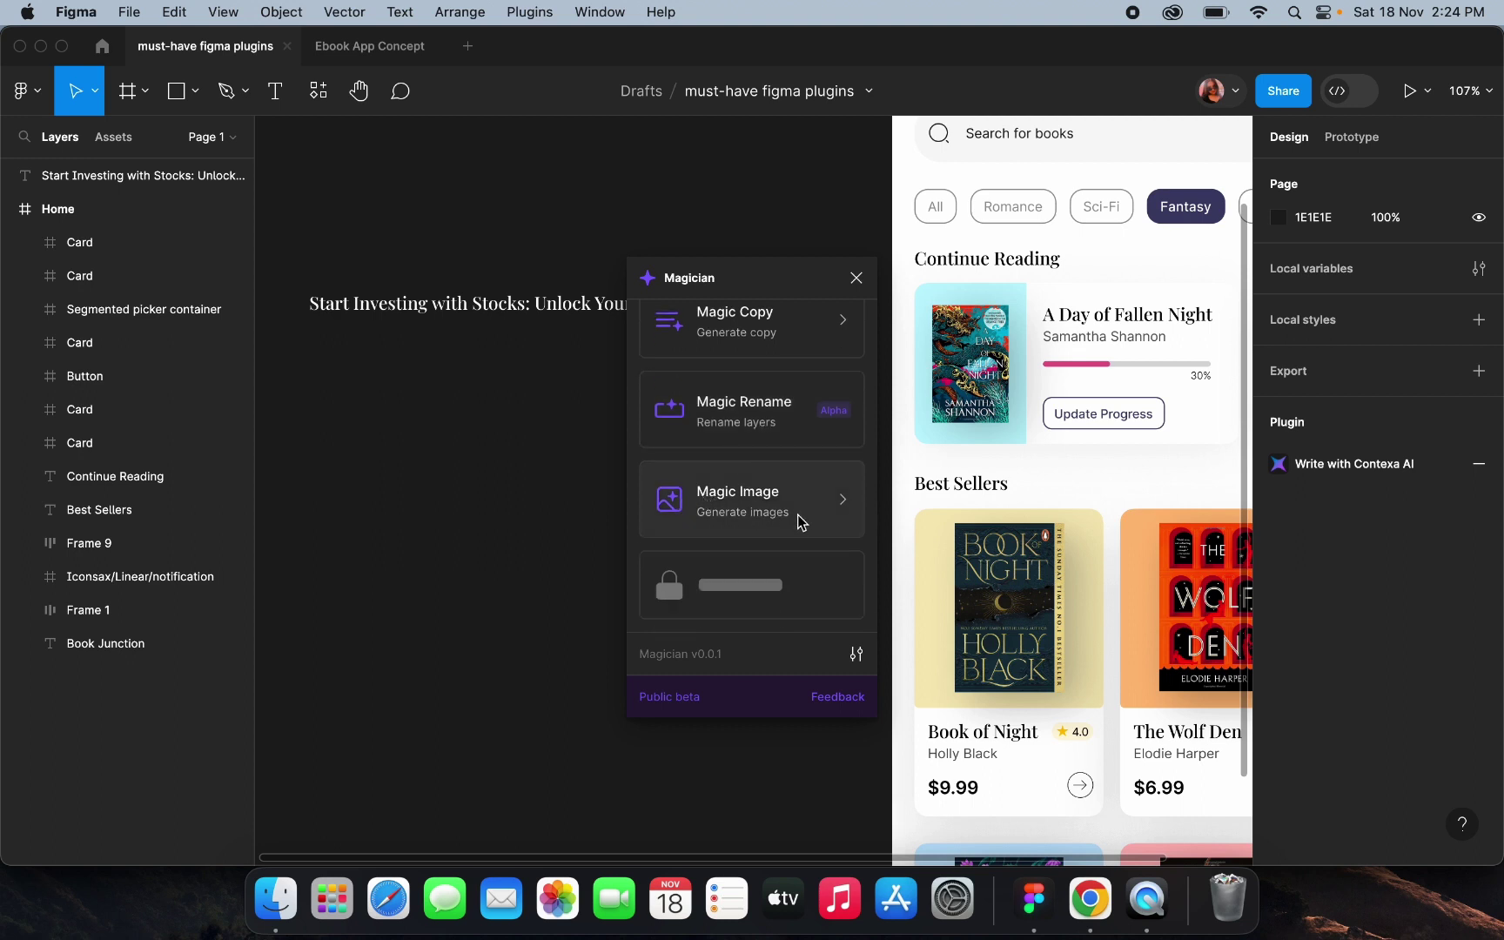
scroll(725, 513, "up", 3)
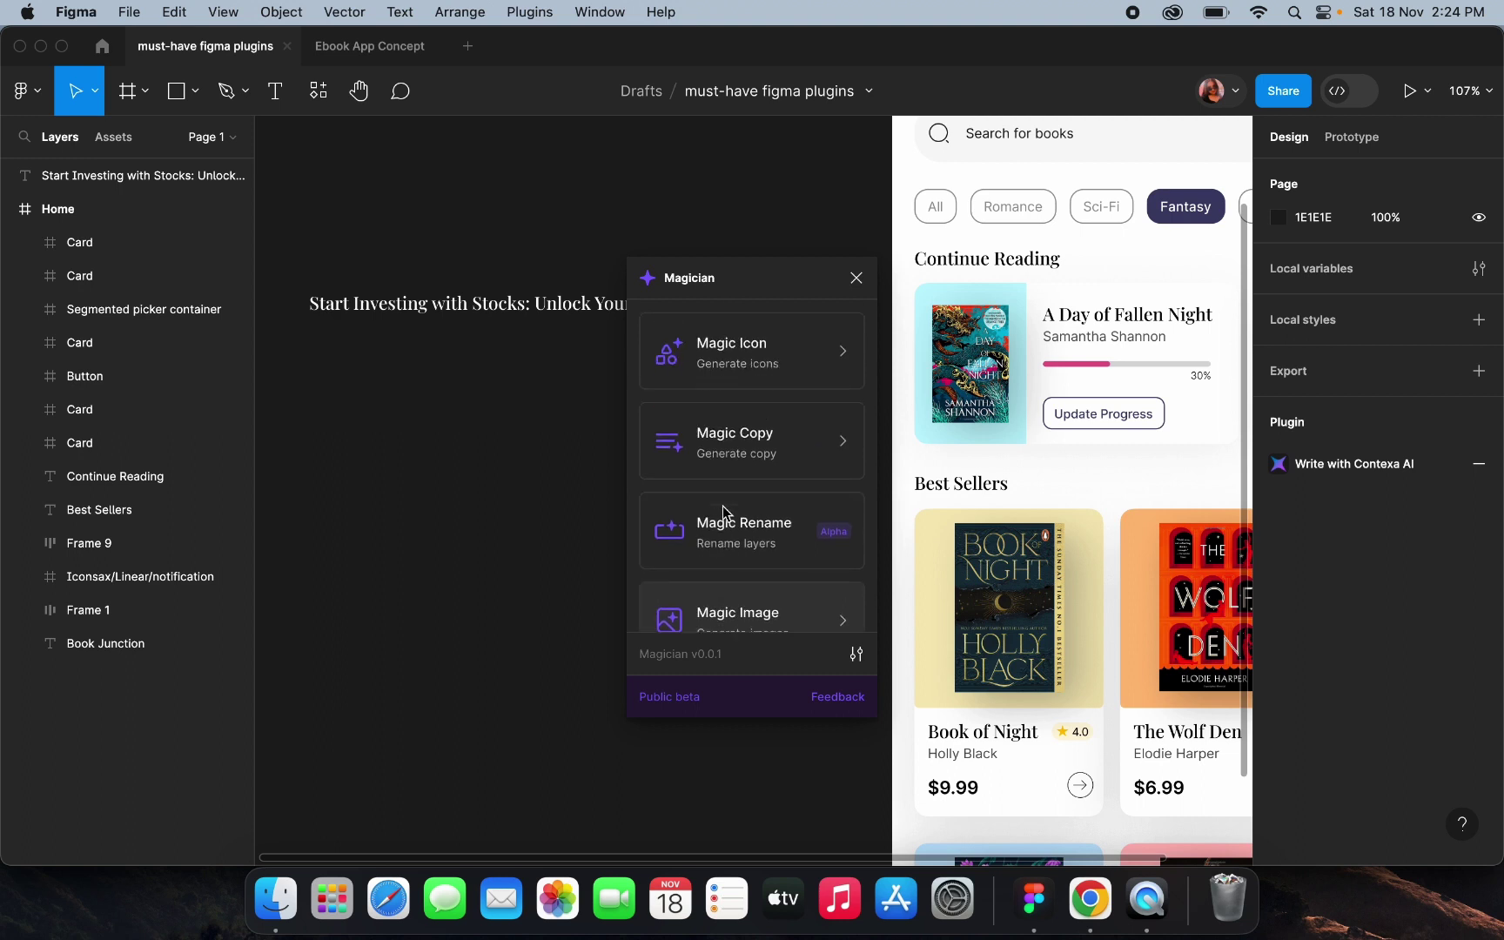
left_click(726, 355)
left_click(702, 363)
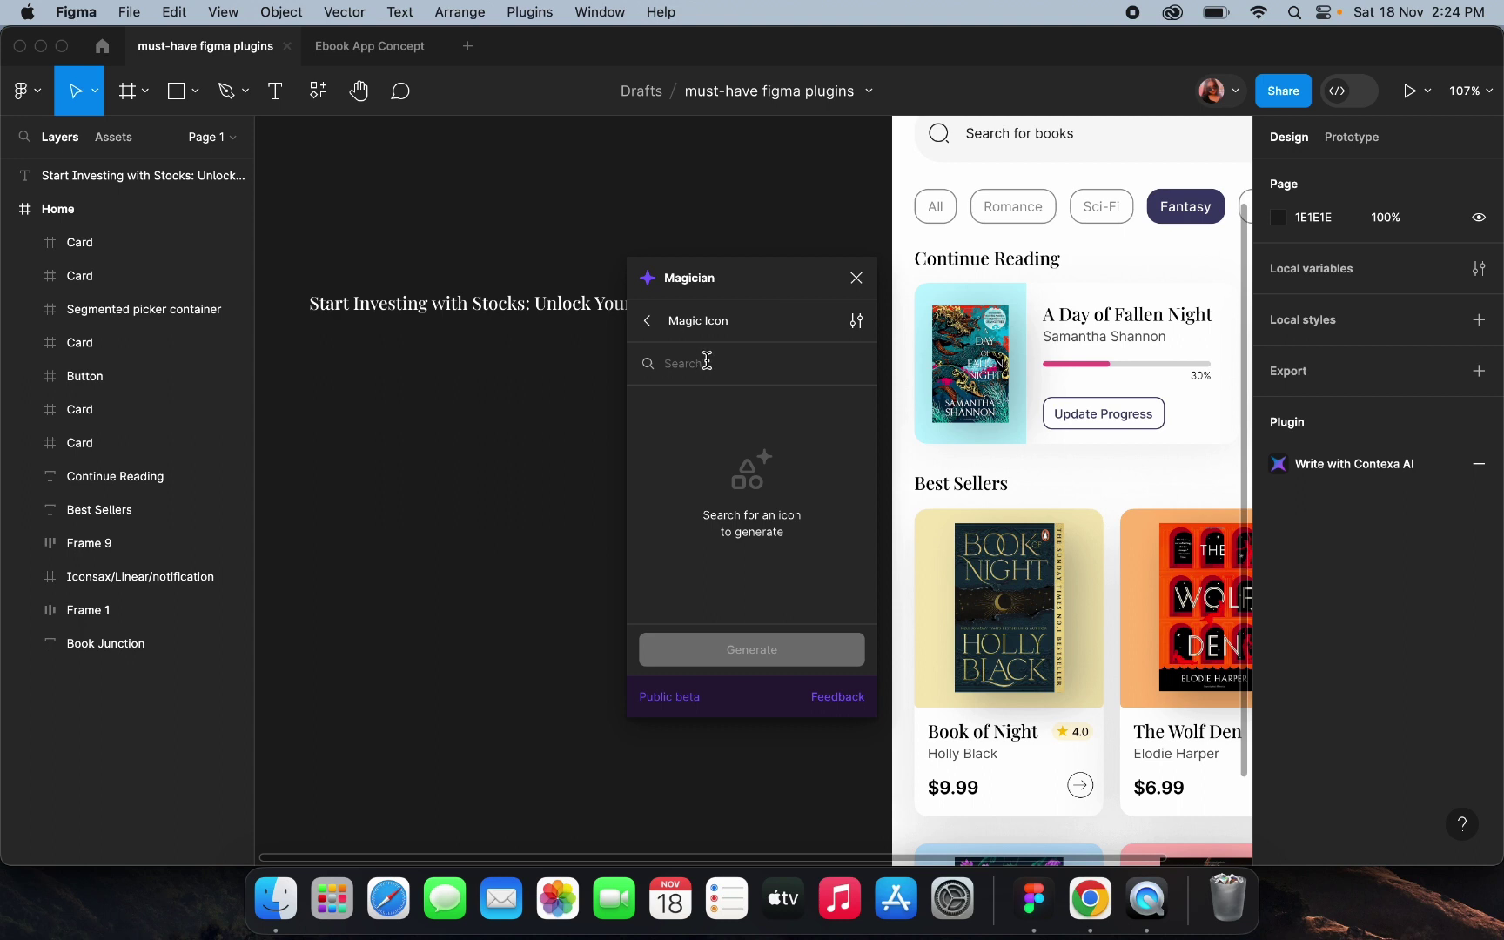
Generate icons for "trading" and for "books" with Magic Icon, and close the Magician plugin
type("trading")
left_click(777, 645)
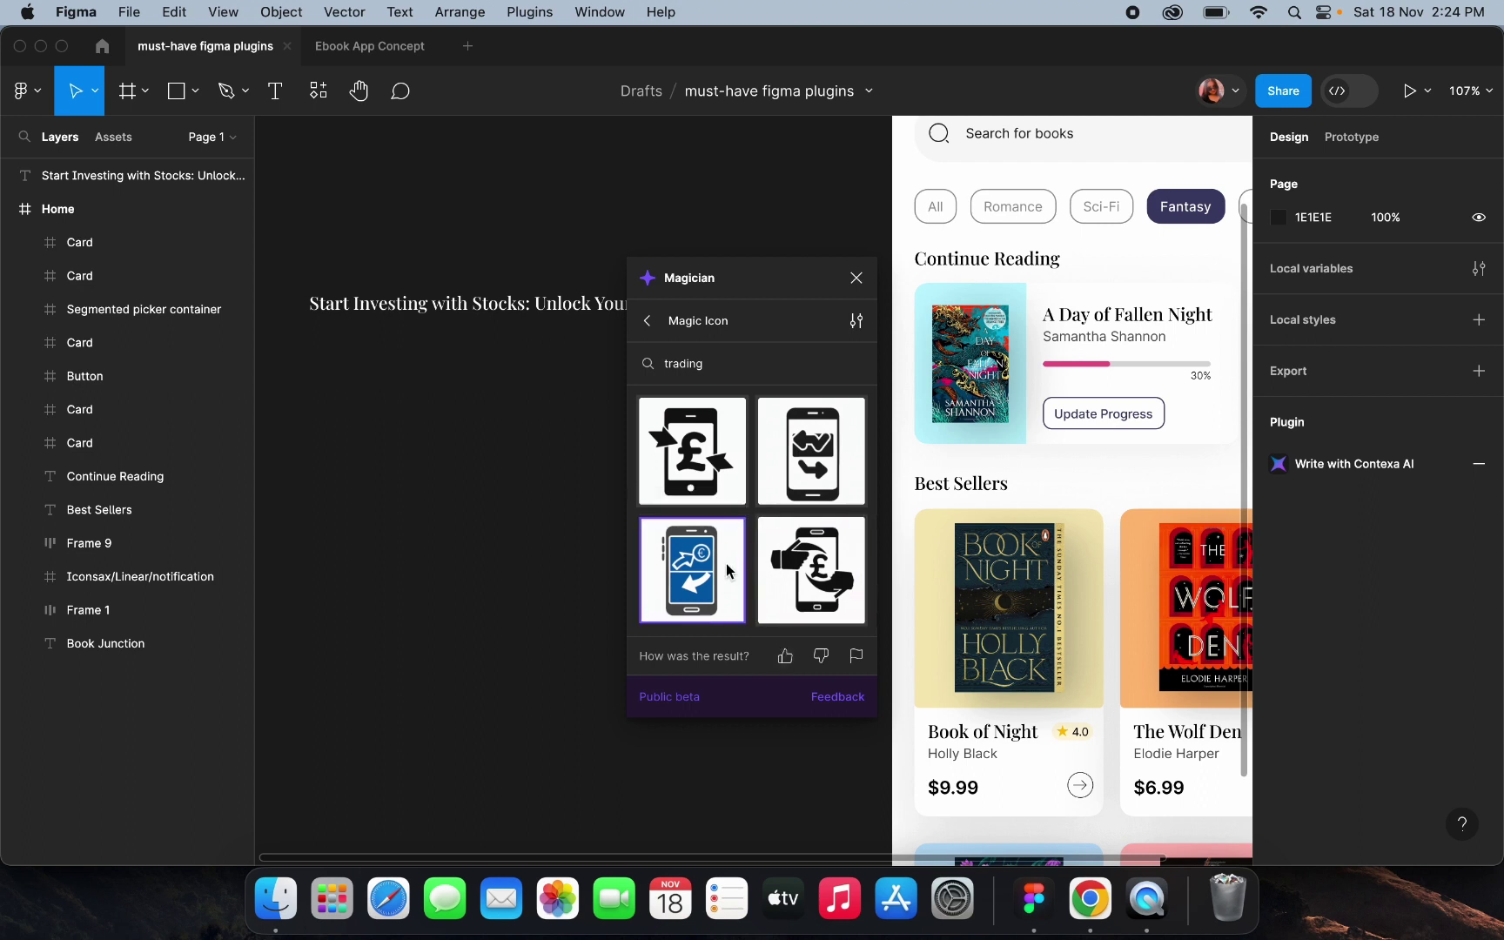
left_click(723, 370)
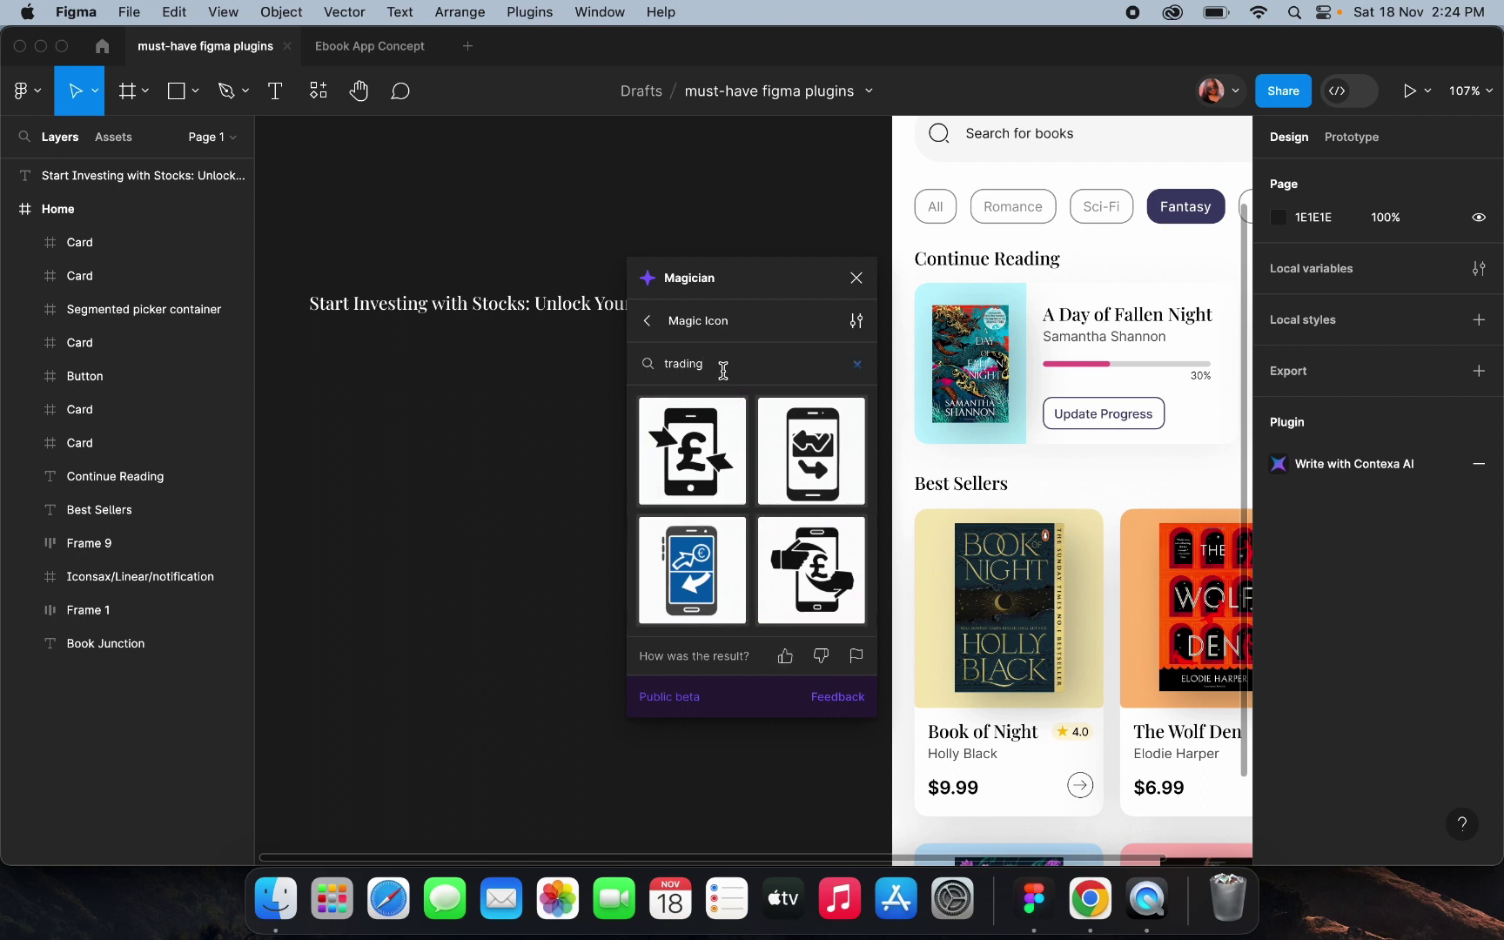
key("BackSpace")
key("BackSpace")
key("BackSpace")
key("BackSpace")
type("books")
left_click(745, 649)
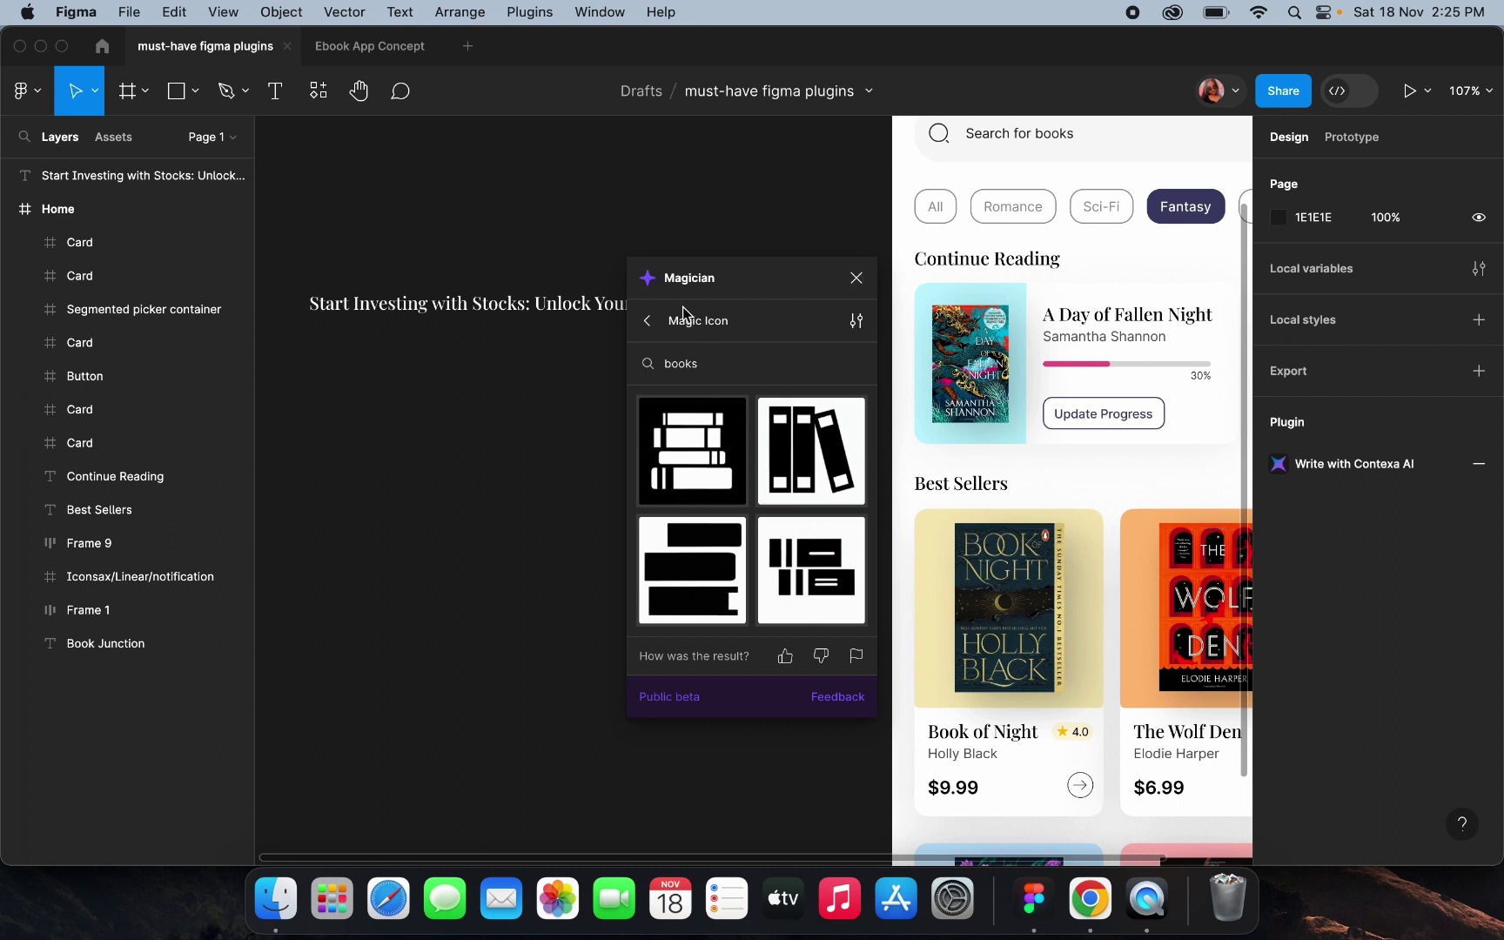
left_click(650, 322)
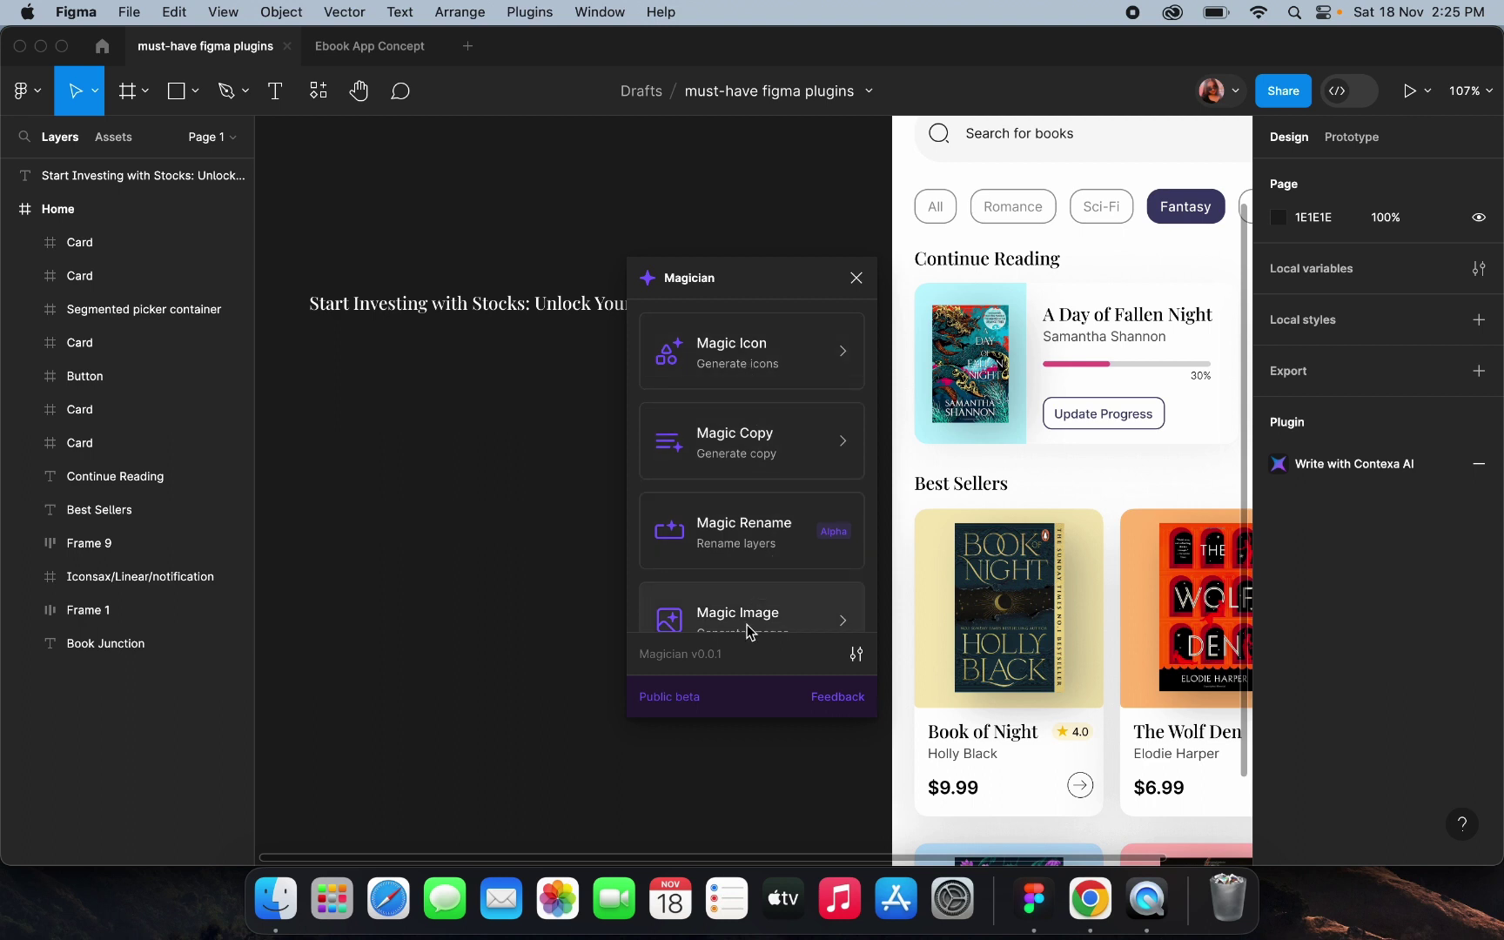
left_click(854, 279)
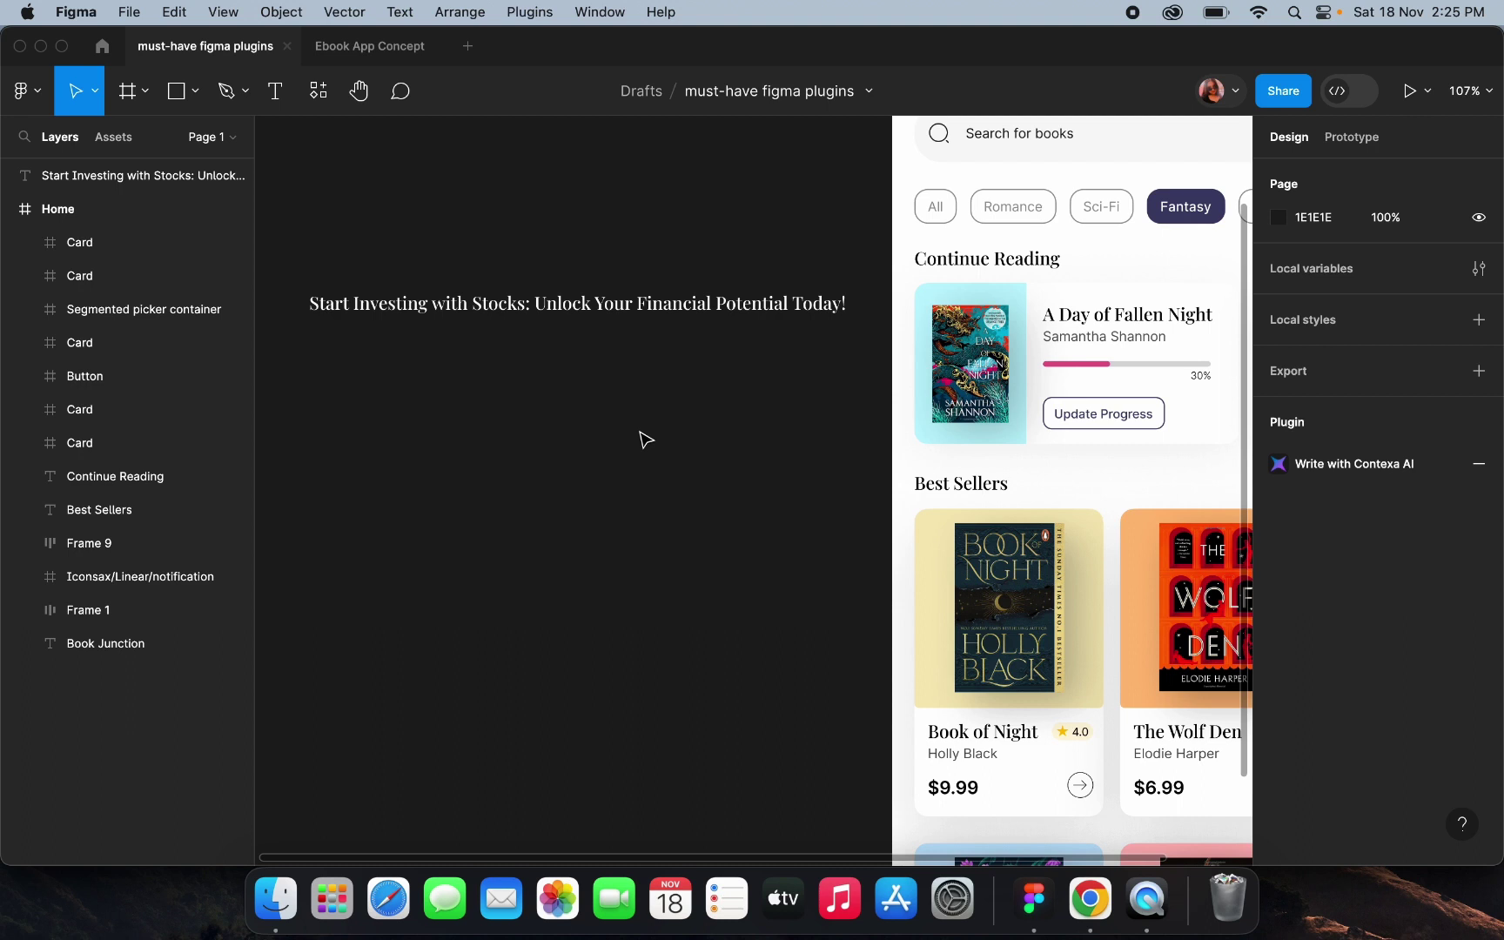
Search the plugins for Autoflow, run it and dismiss its paid-plugin notice
left_click(320, 94)
left_click(591, 196)
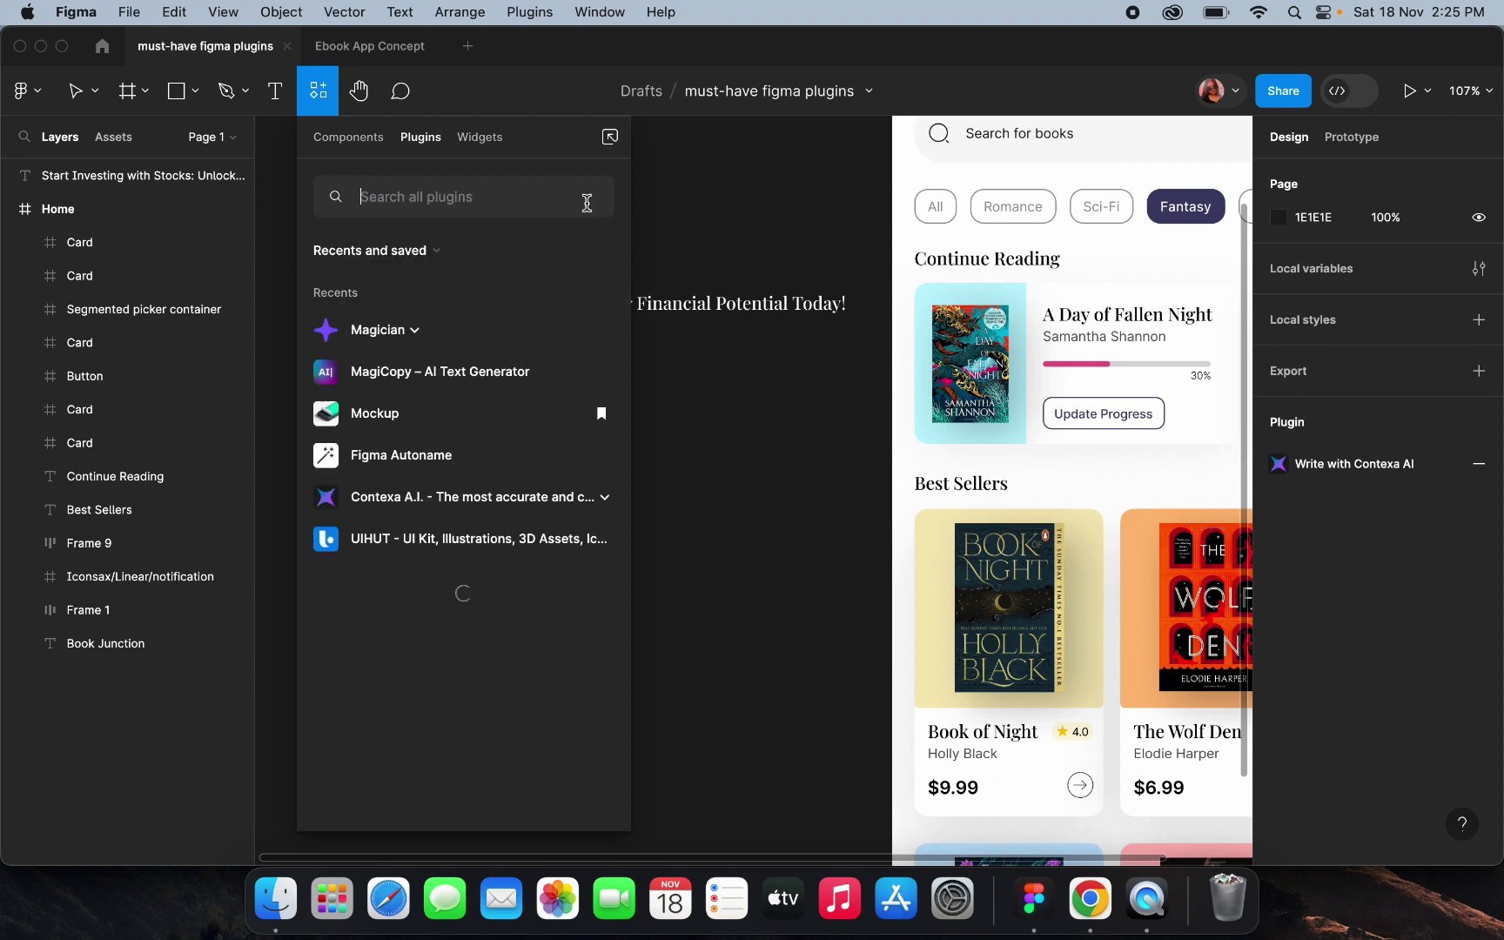
type("autoflo")
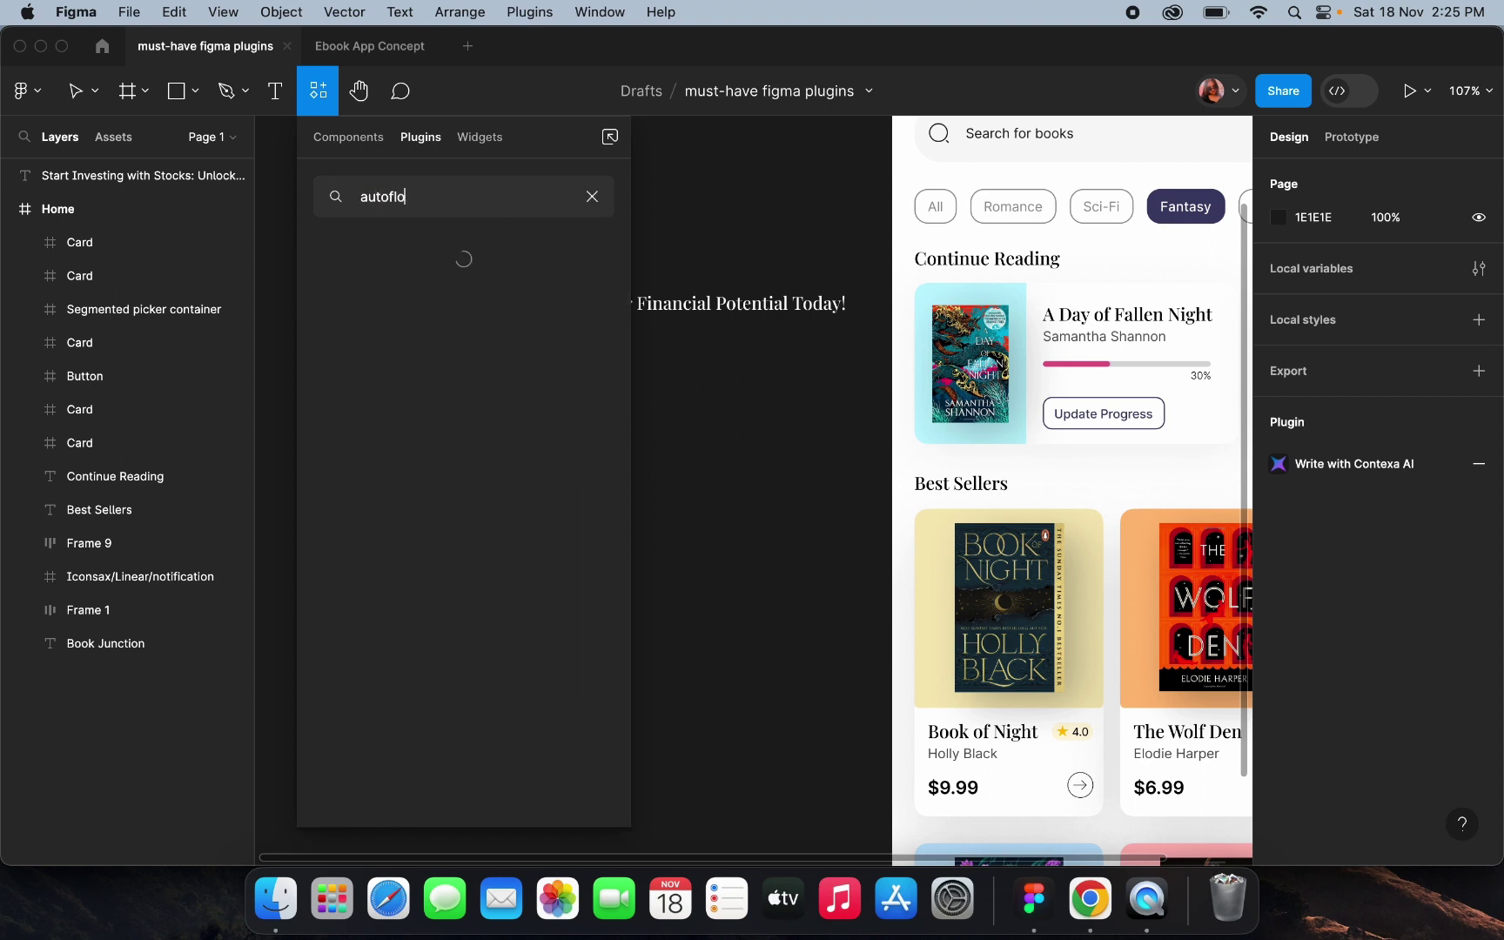
left_click(572, 284)
left_click(572, 324)
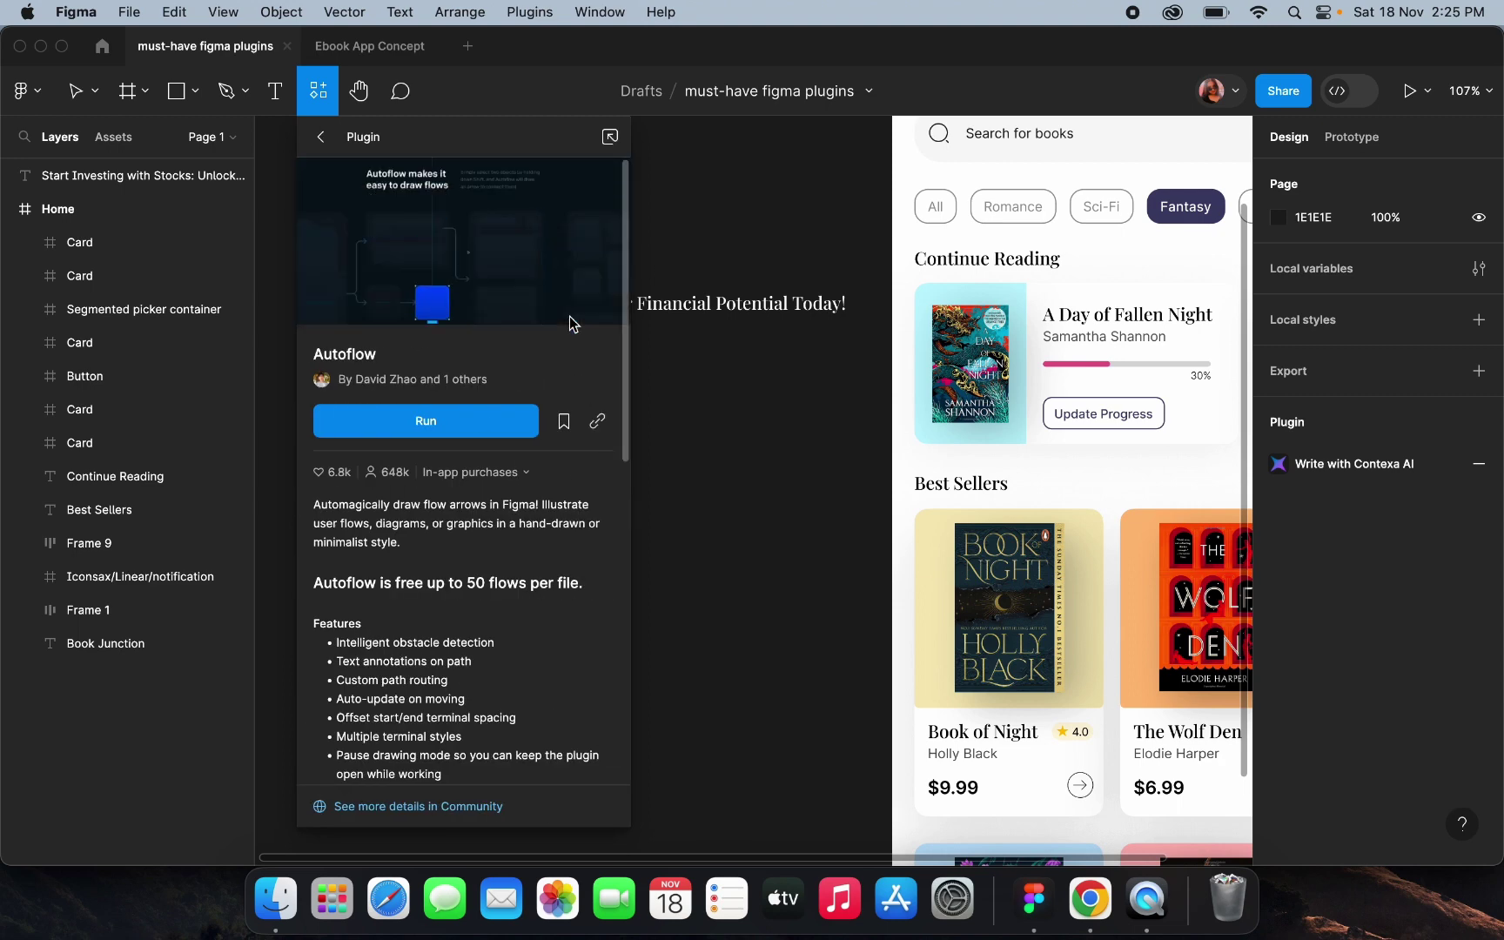
left_click(389, 430)
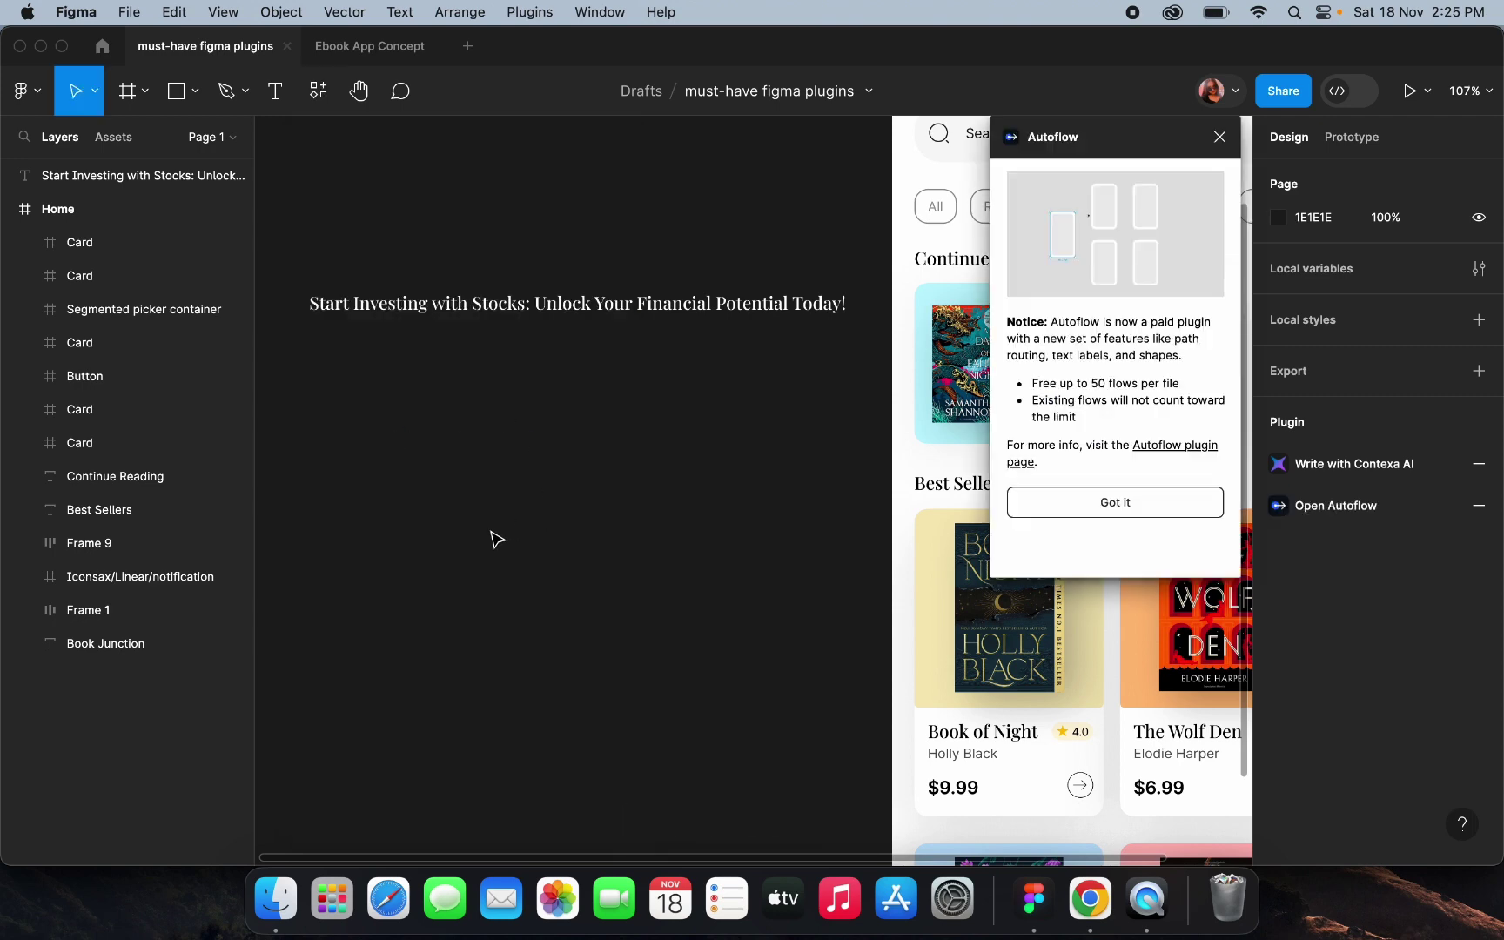
left_click(1132, 503)
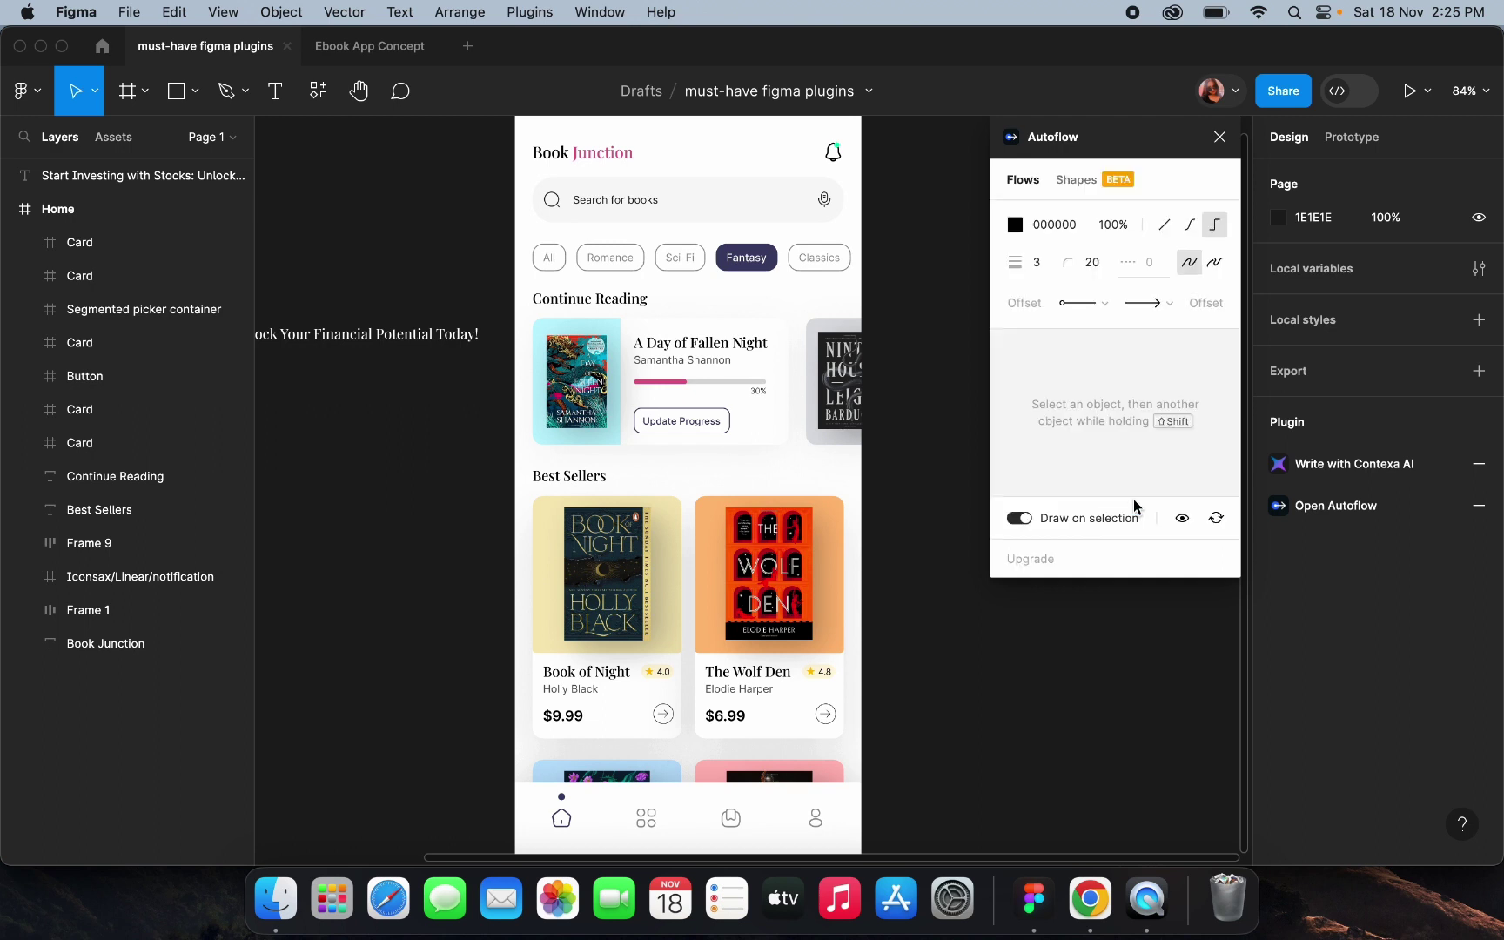
Set Autoflow's shape options to a circle with the third font family
scroll(621, 436, "up", 2)
scroll(622, 436, "right", 3)
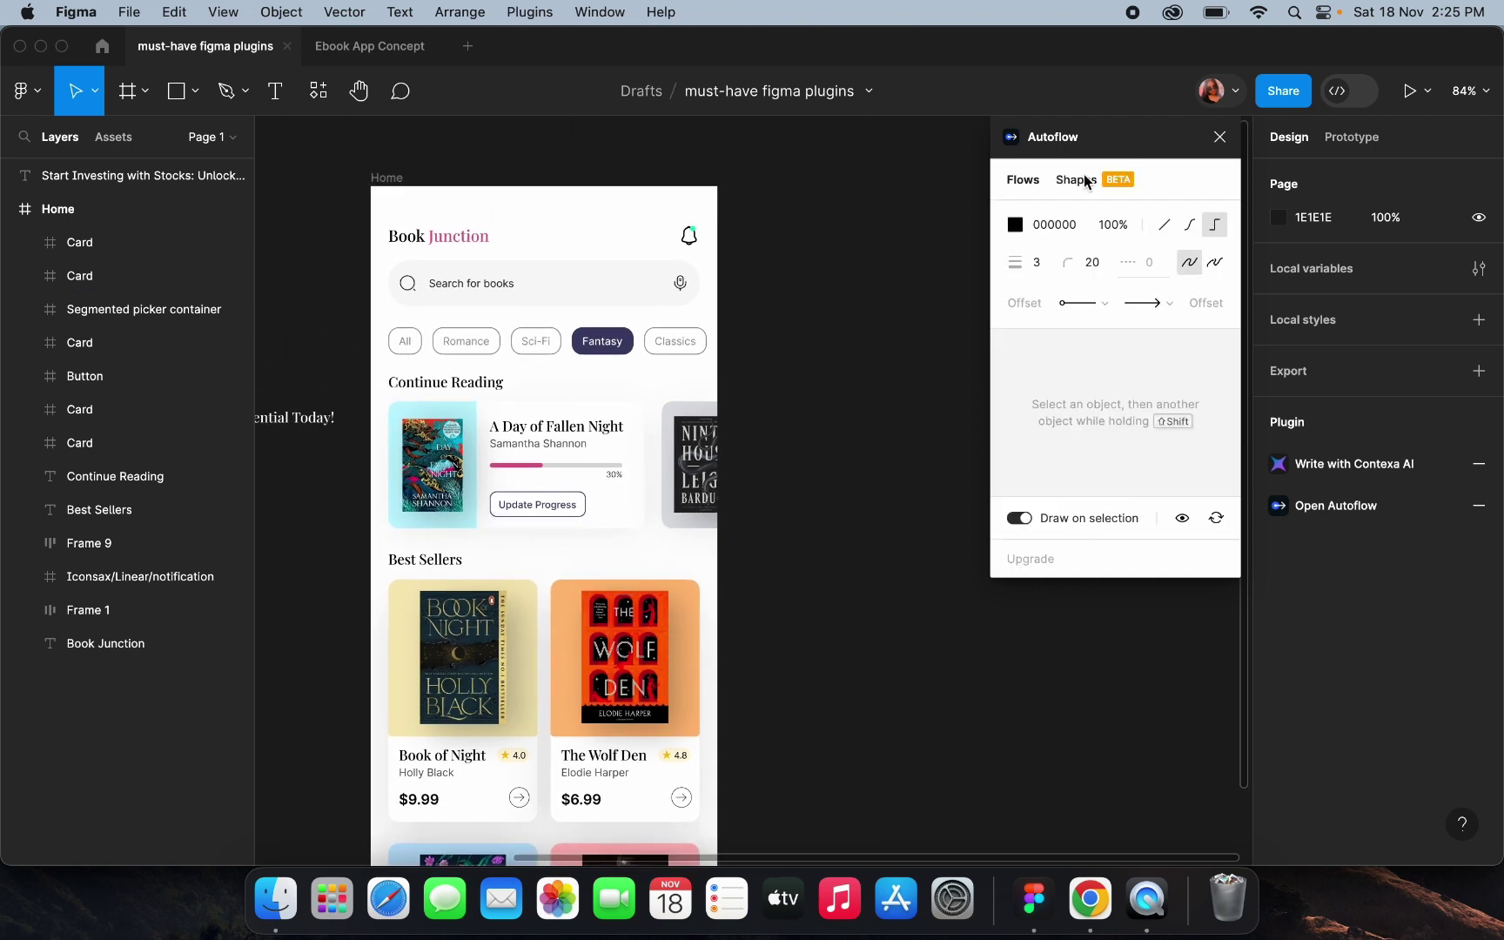
left_click(1076, 180)
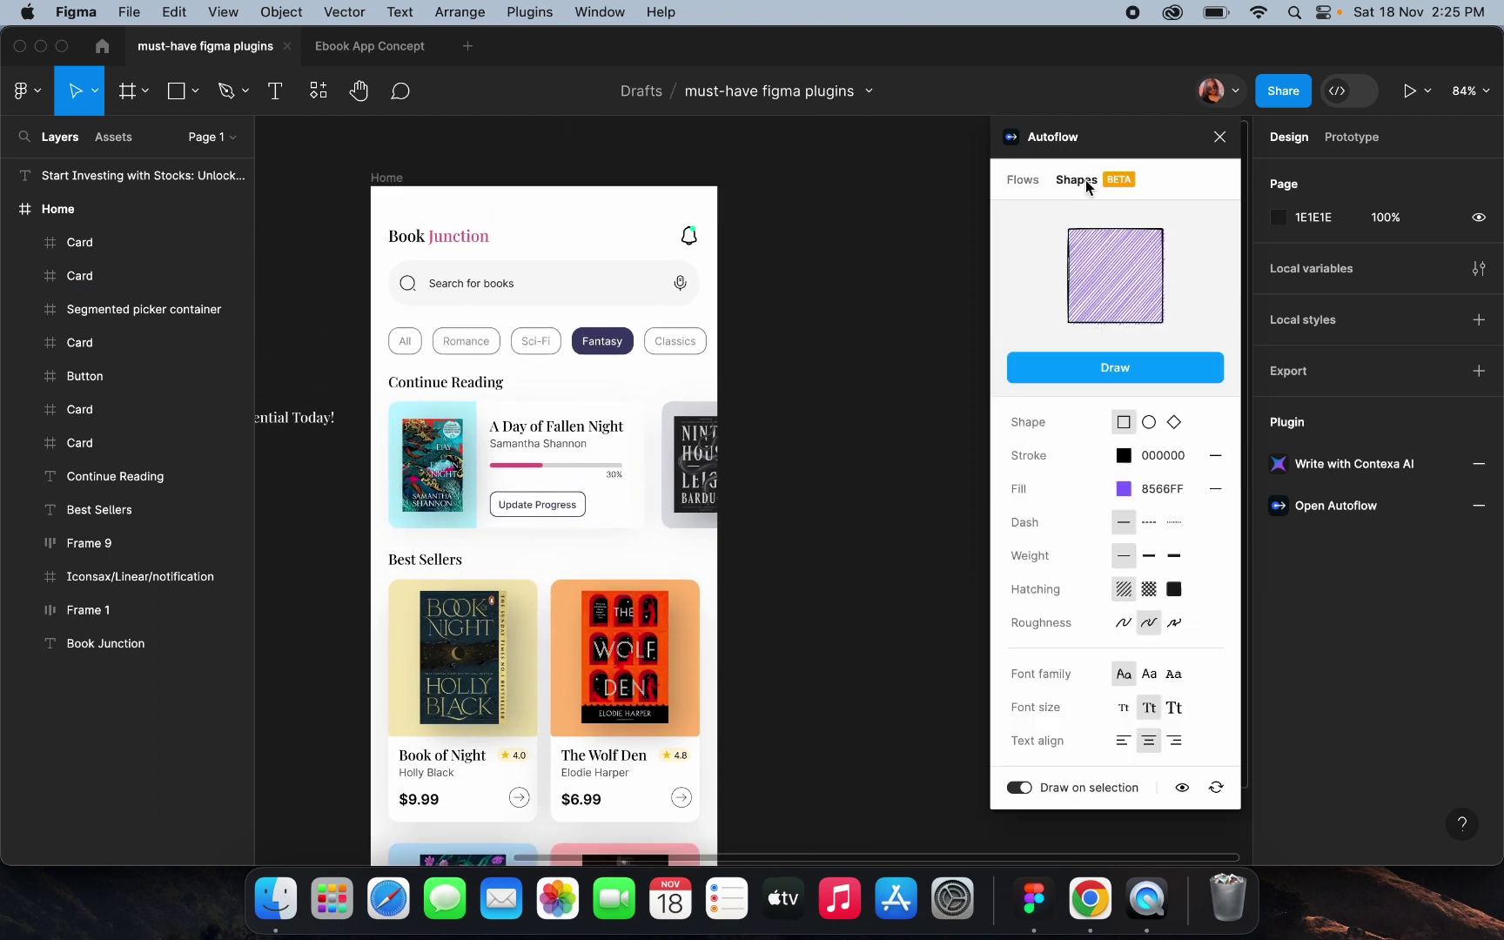
left_click(1148, 423)
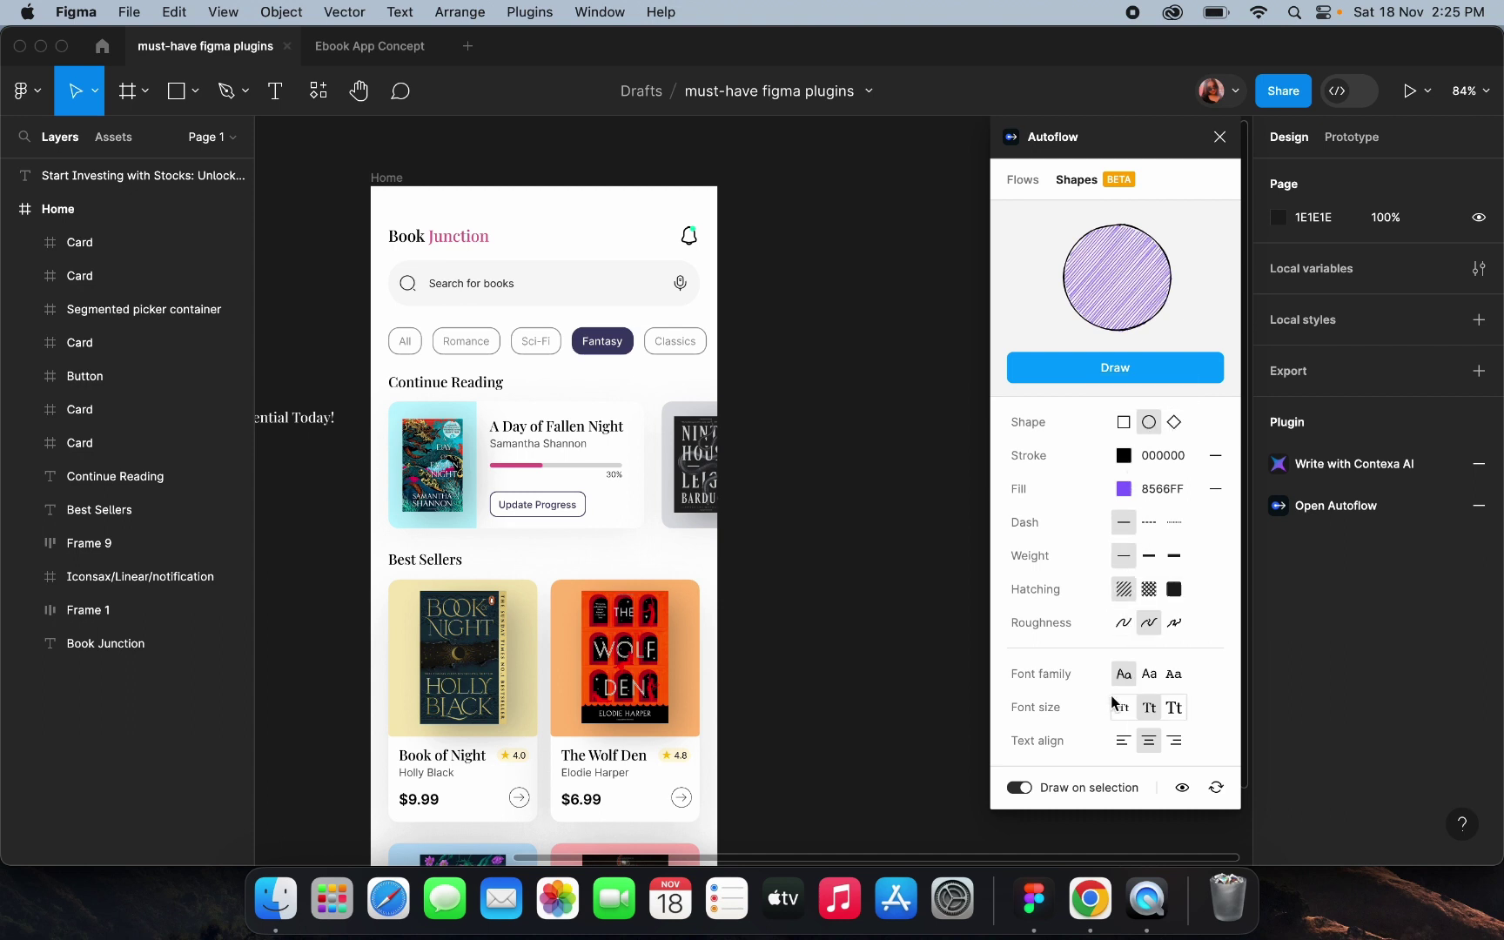
left_click(1149, 674)
left_click(1173, 675)
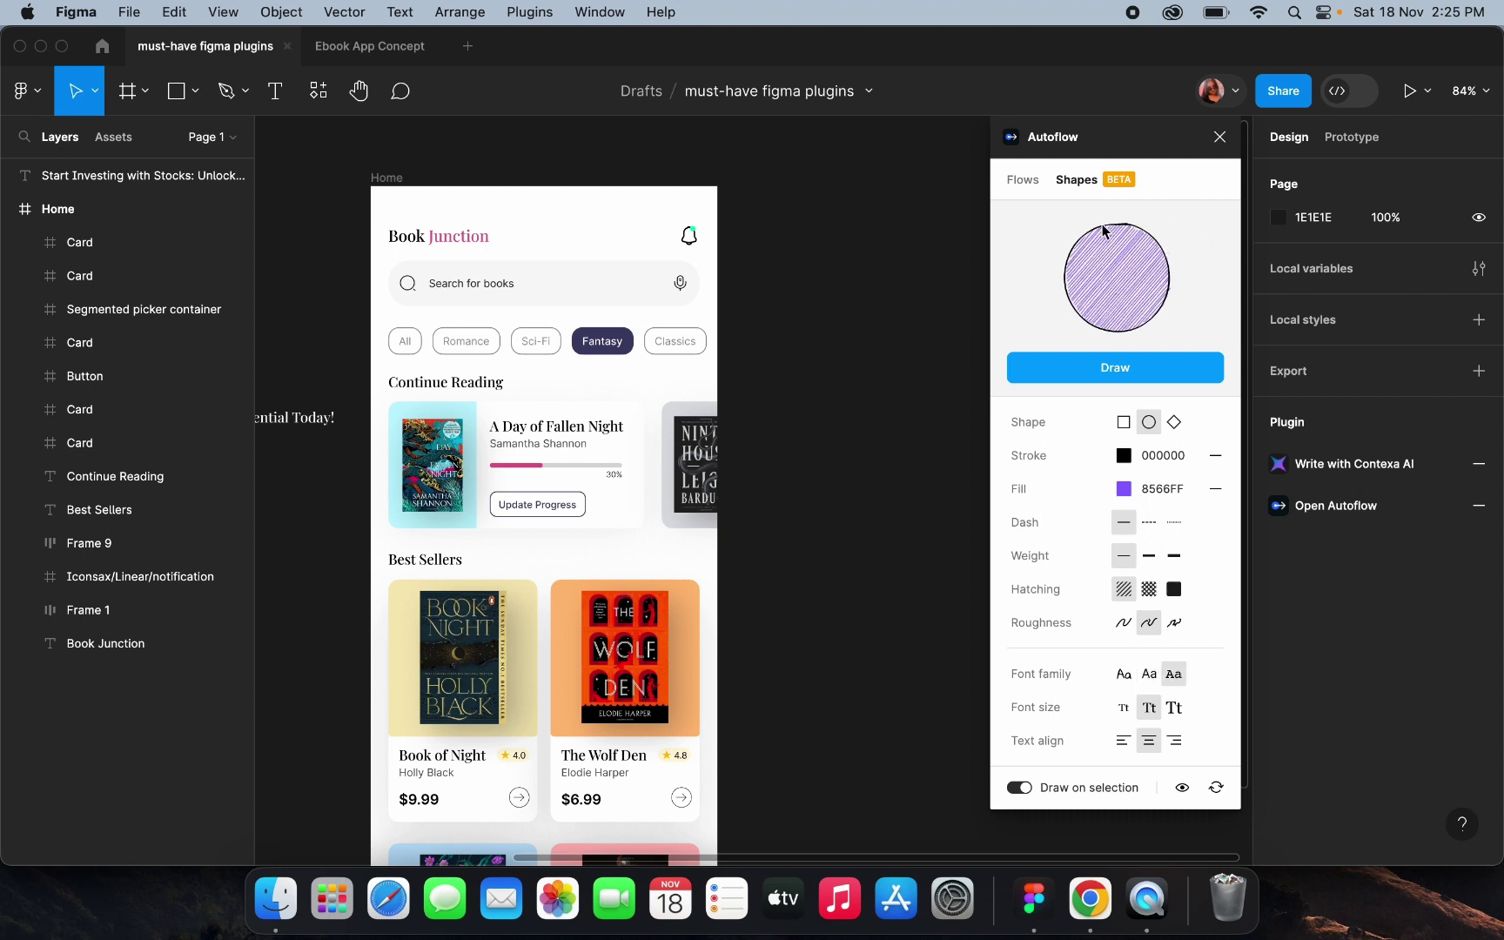
Return to Autoflow's flow settings and place a duplicate of the Home frame to the right of the original
left_click(1019, 183)
scroll(864, 340, "down", 3)
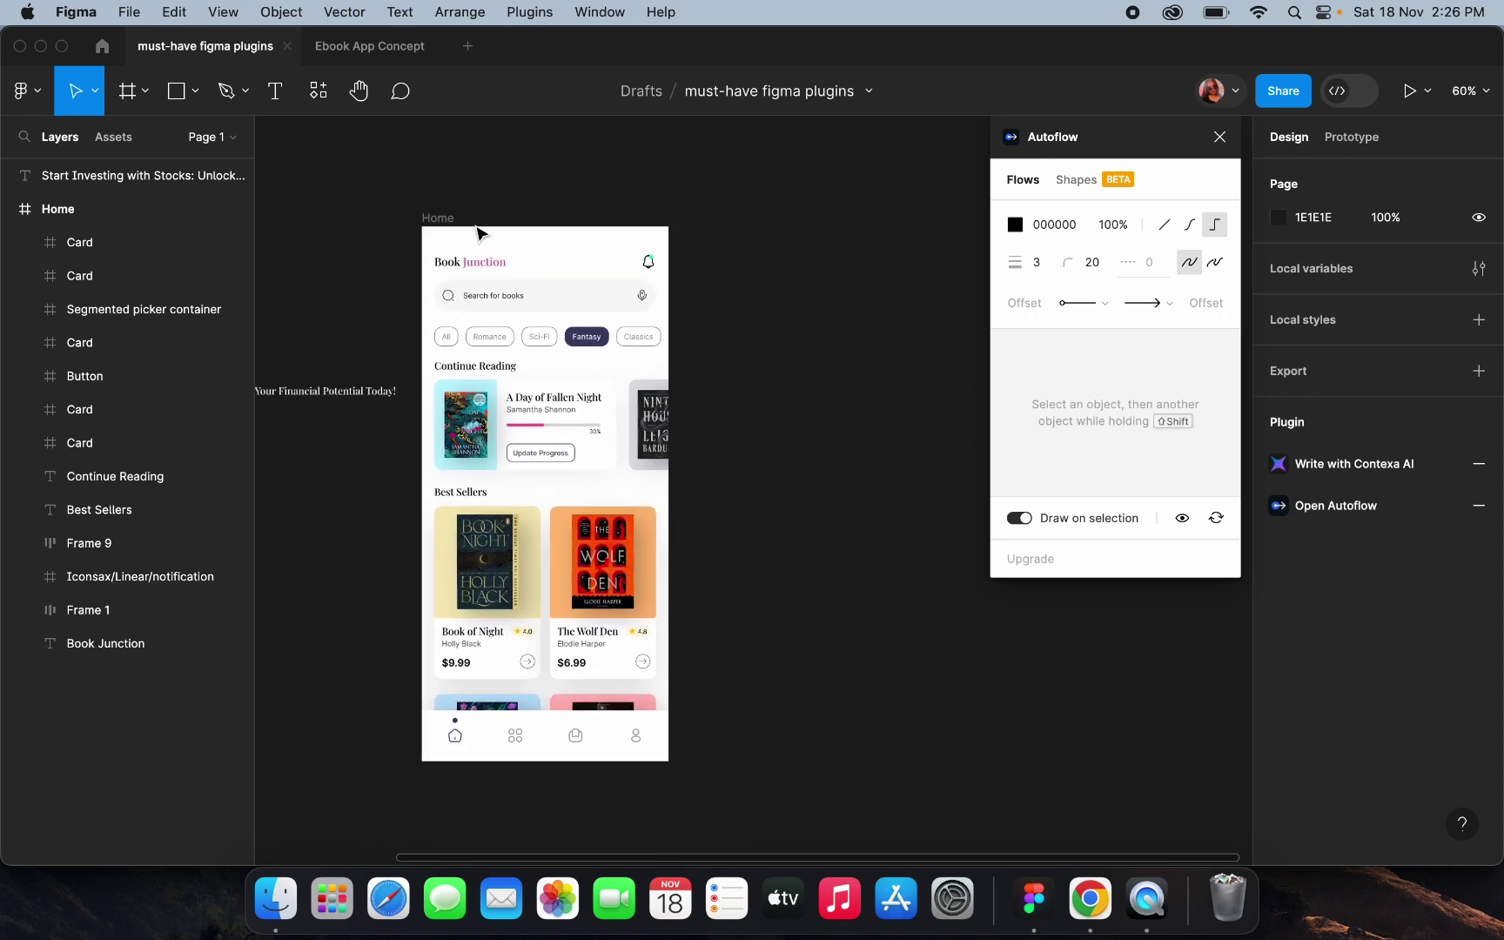
left_click(433, 218)
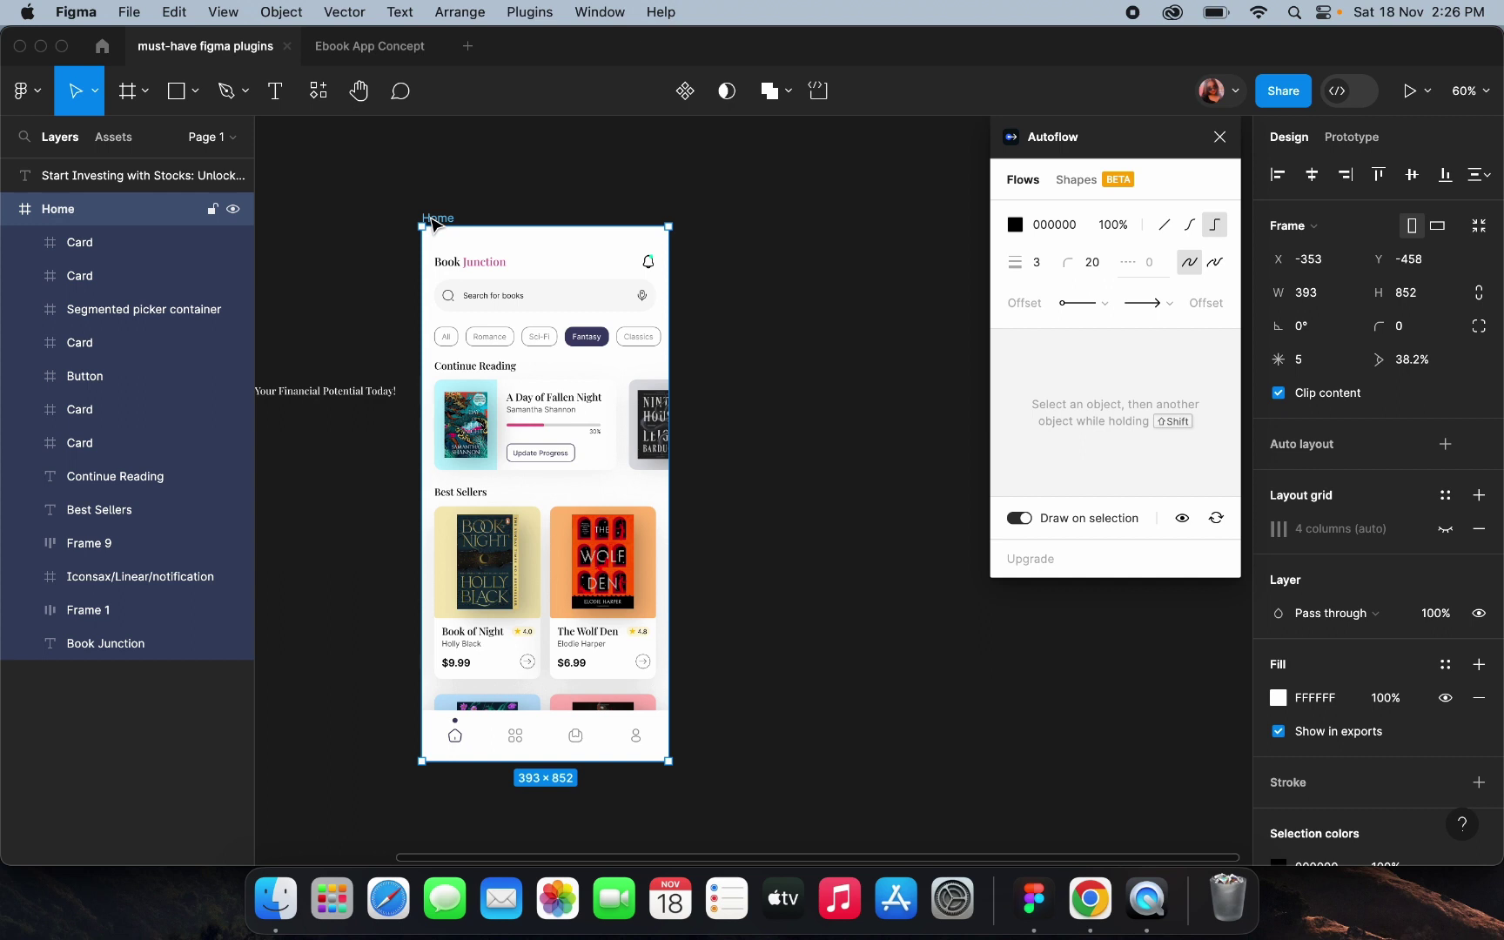
left_click_drag(435, 223, 786, 214)
Draw an Autoflow arrow from the original Home frame to its duplicate, and deselect it to view the connector
left_click(450, 224)
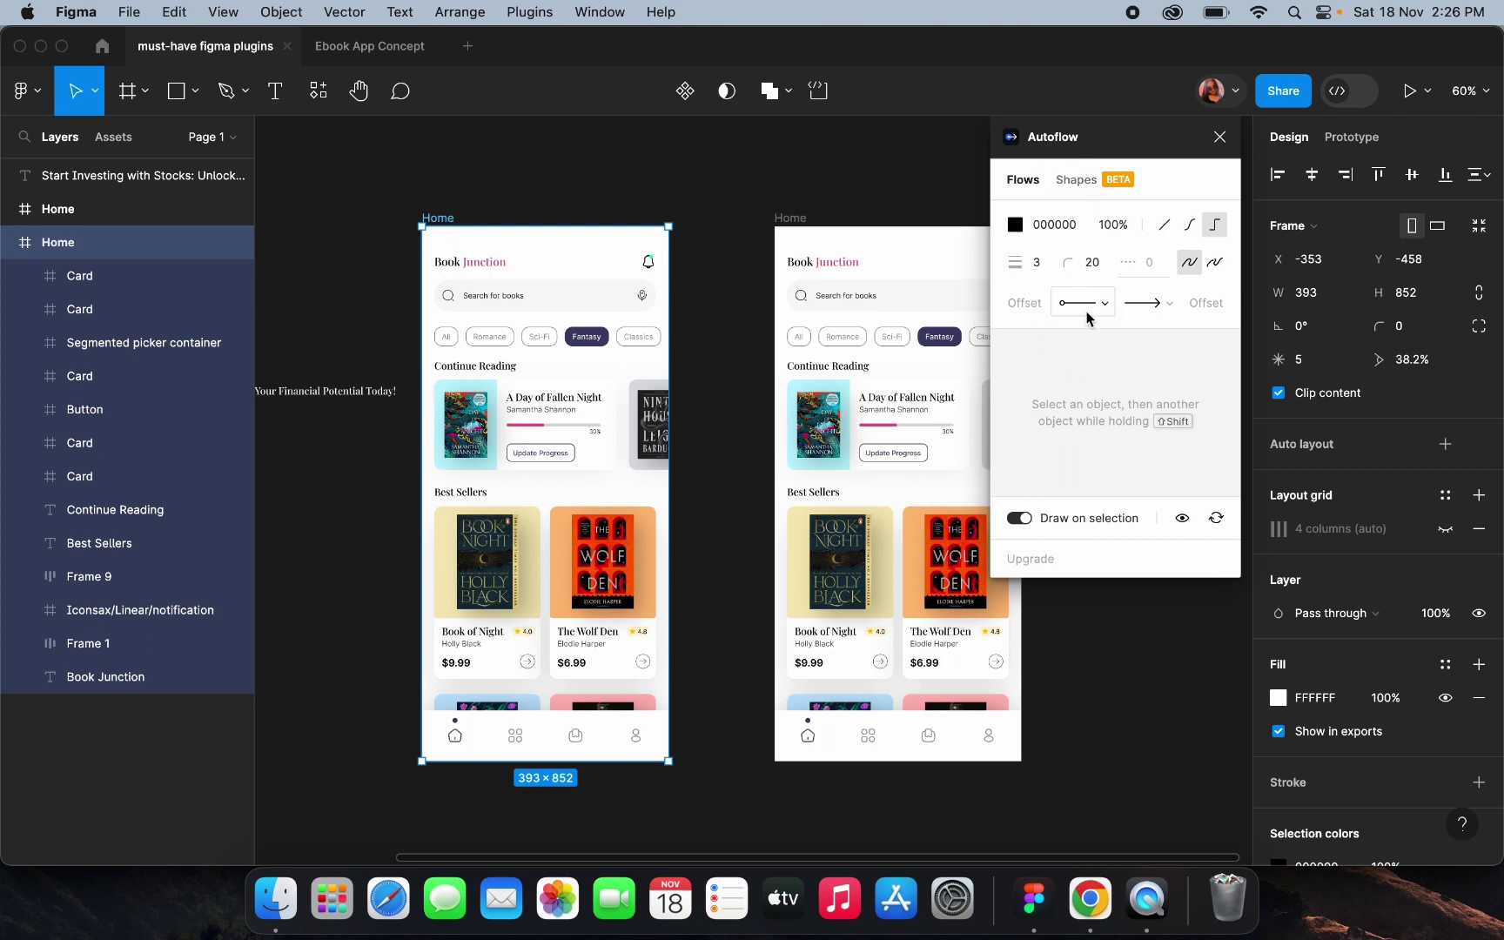
left_click(783, 217, "shift")
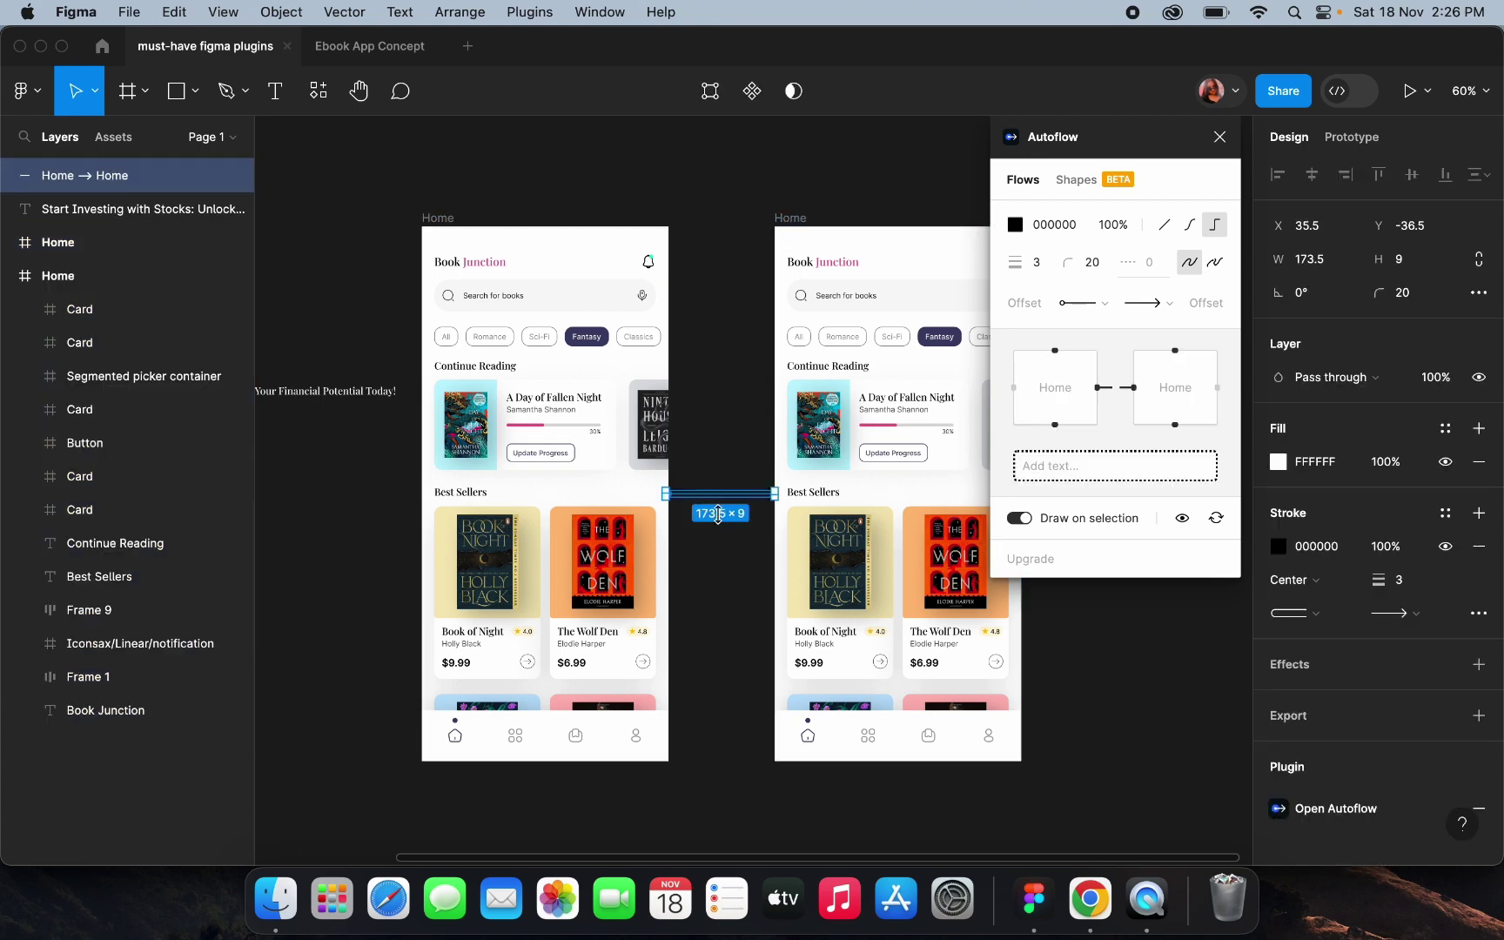
scroll(709, 503, "up", 5)
left_click(711, 600)
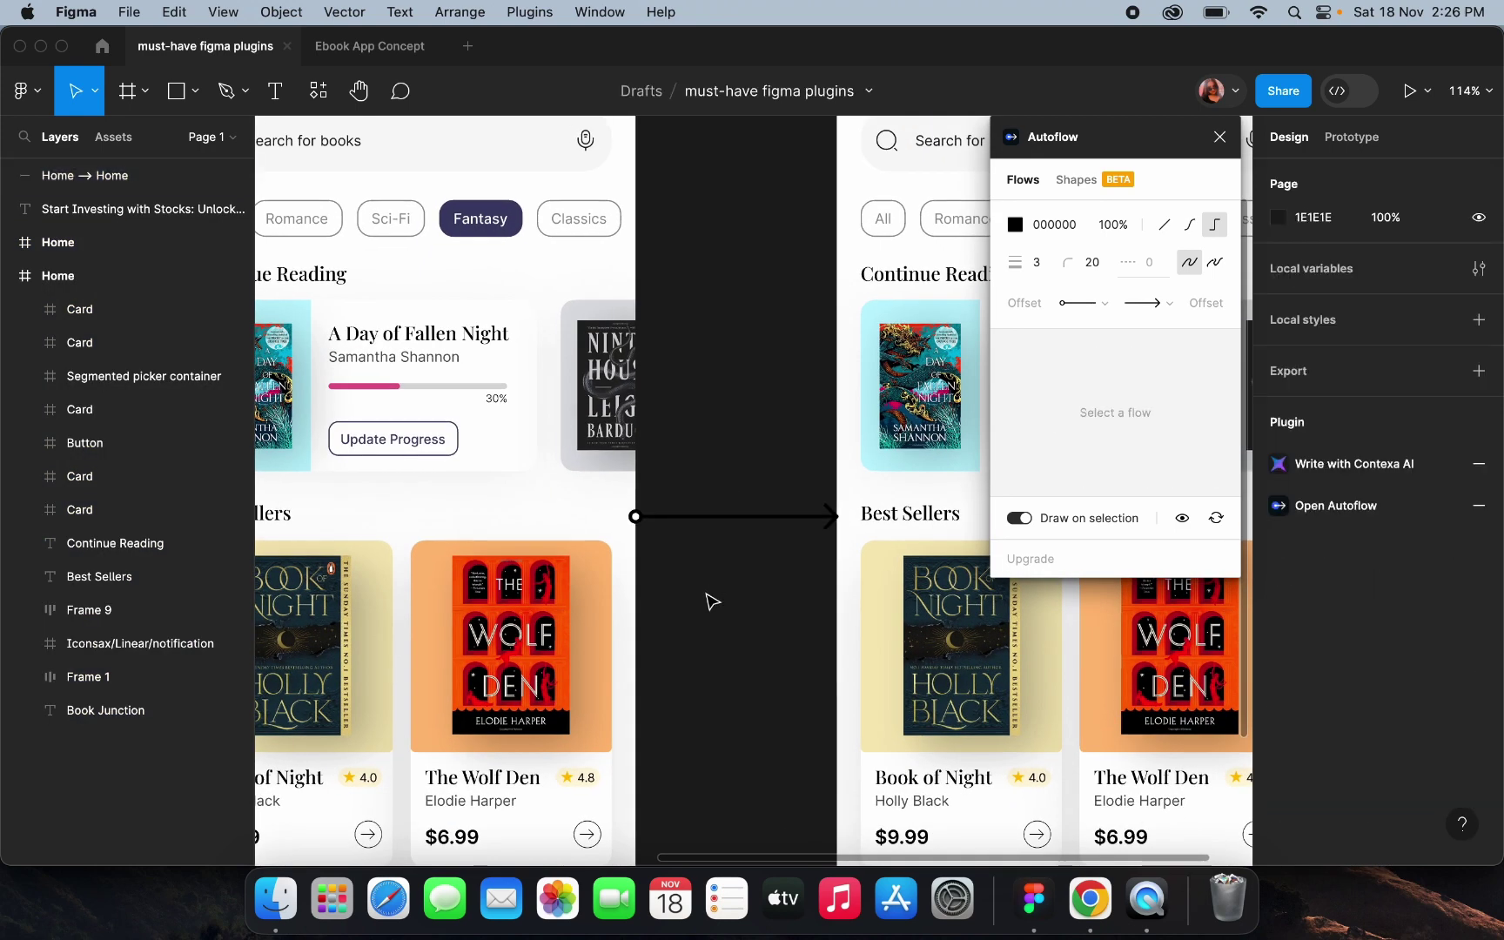
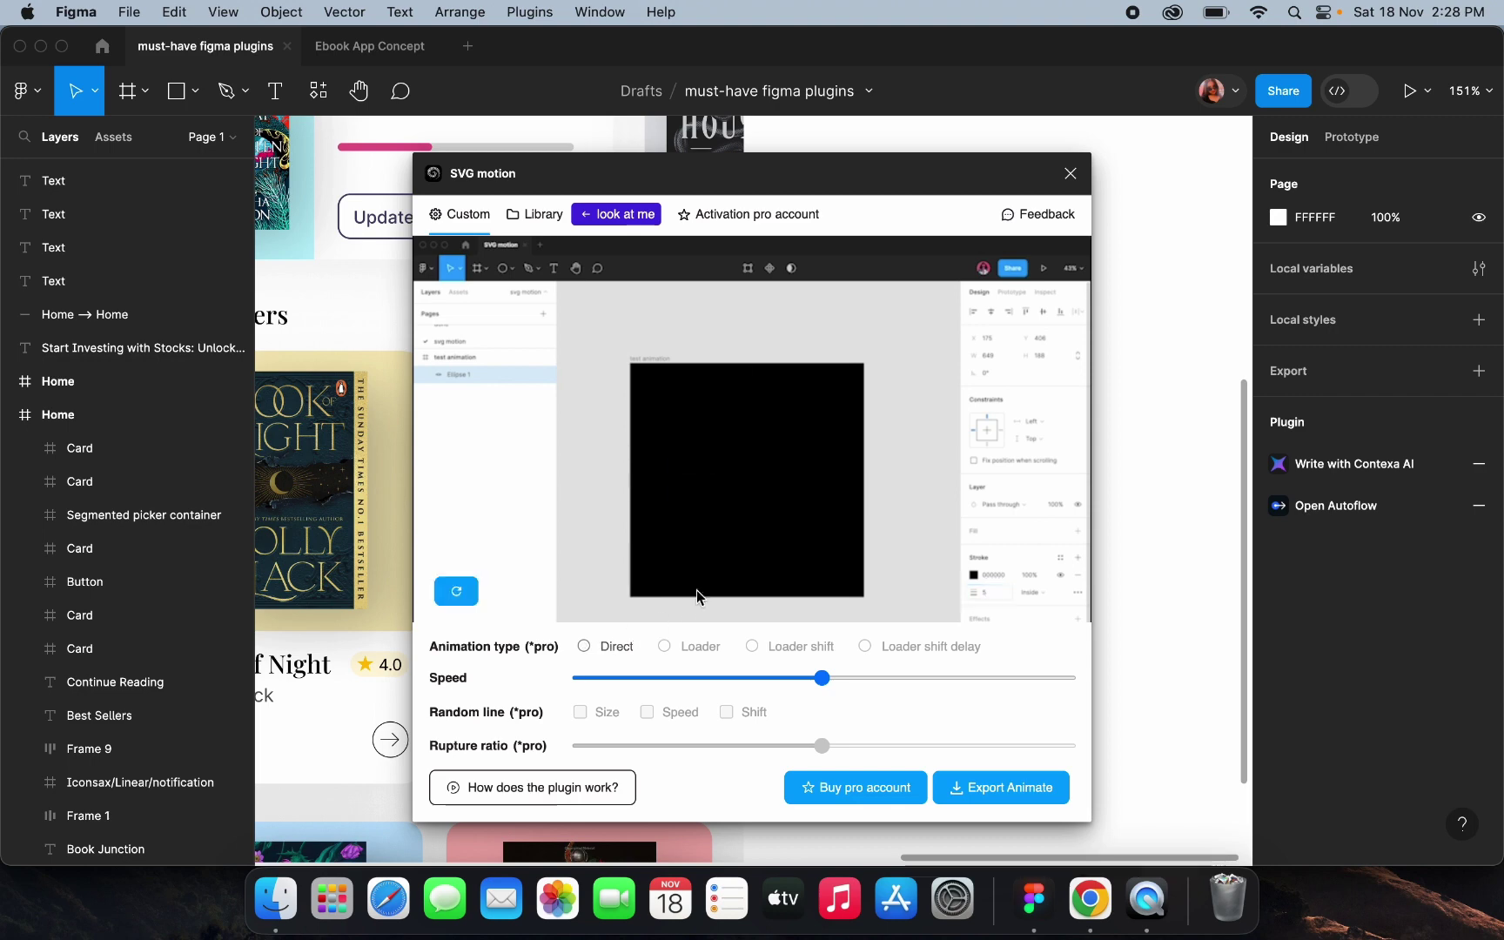
Look through SVG motion's library templates, including lines and gradients, revisit its custom animation settings and close the plugin
left_click(533, 216)
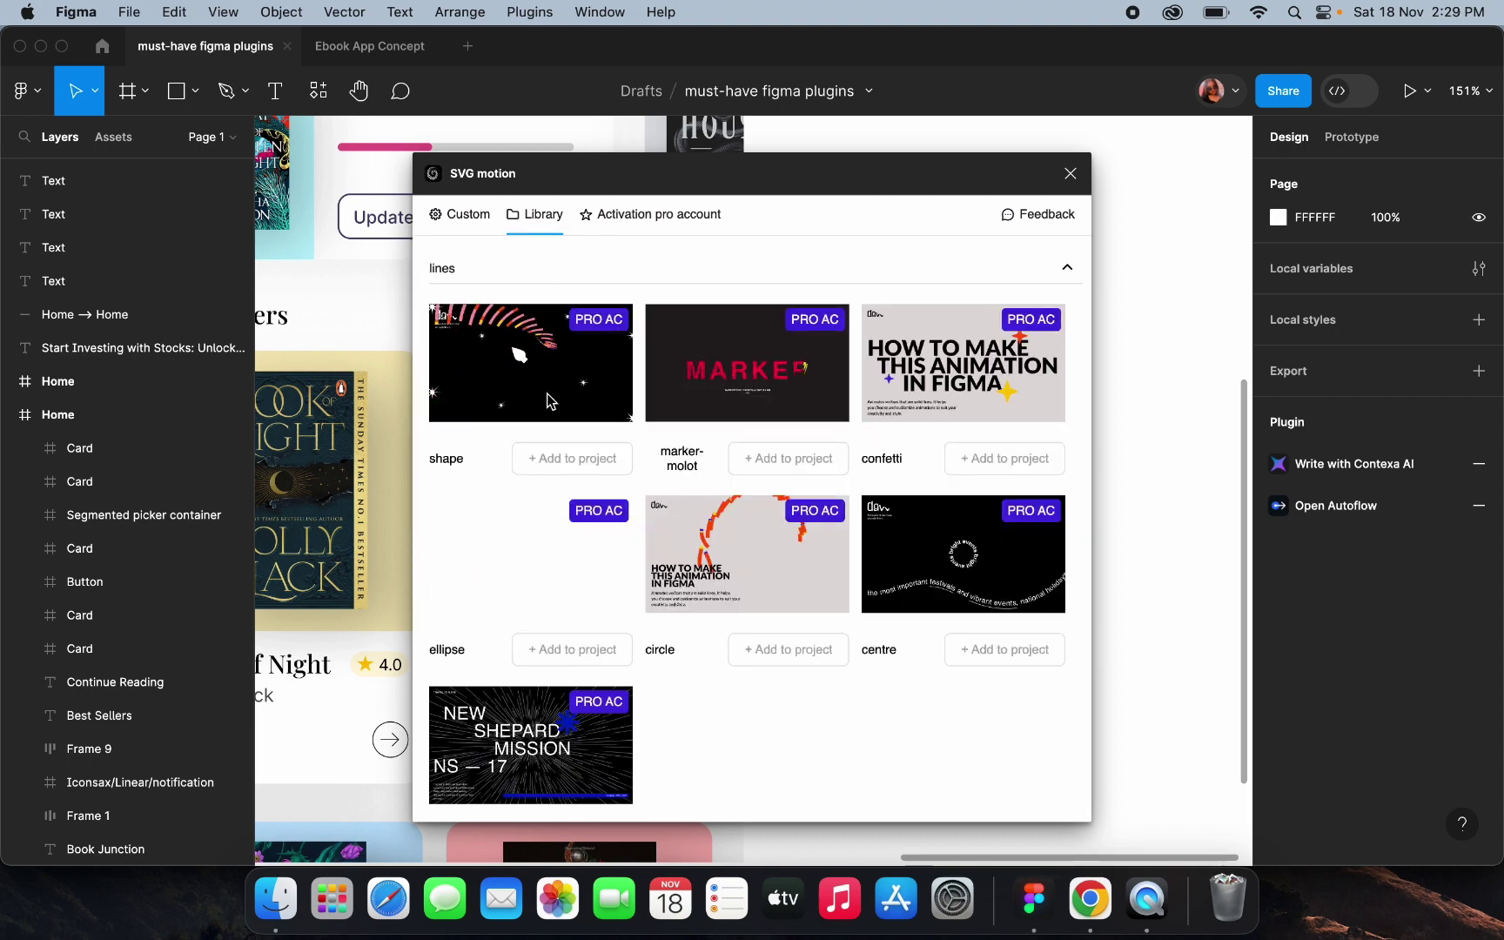
scroll(564, 512, "down", 3)
scroll(564, 512, "down", 5)
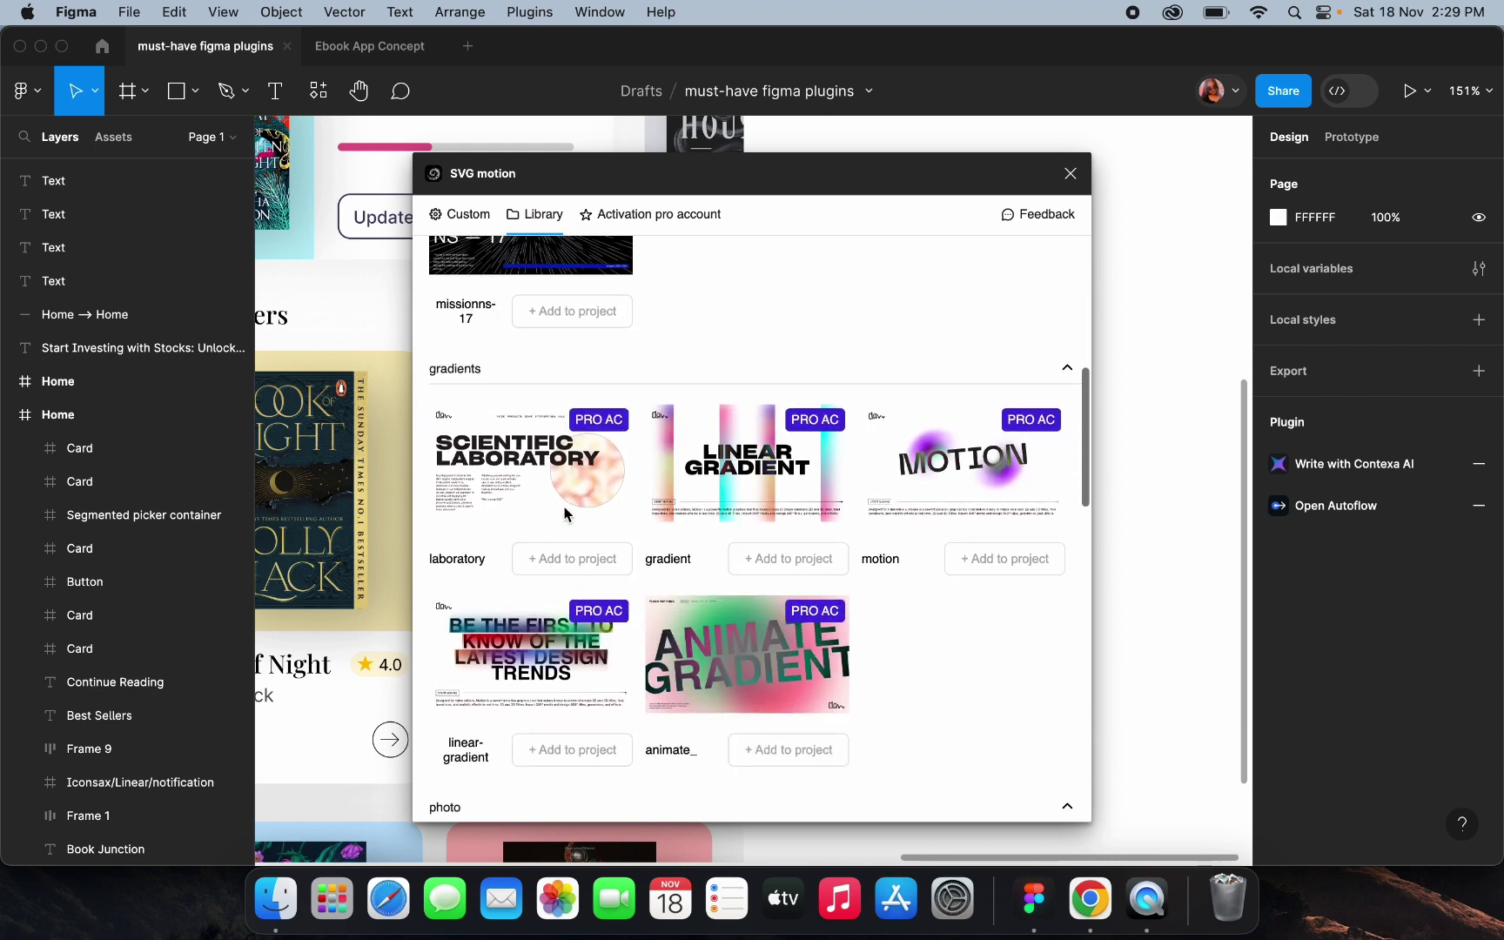
scroll(708, 631, "up", 7)
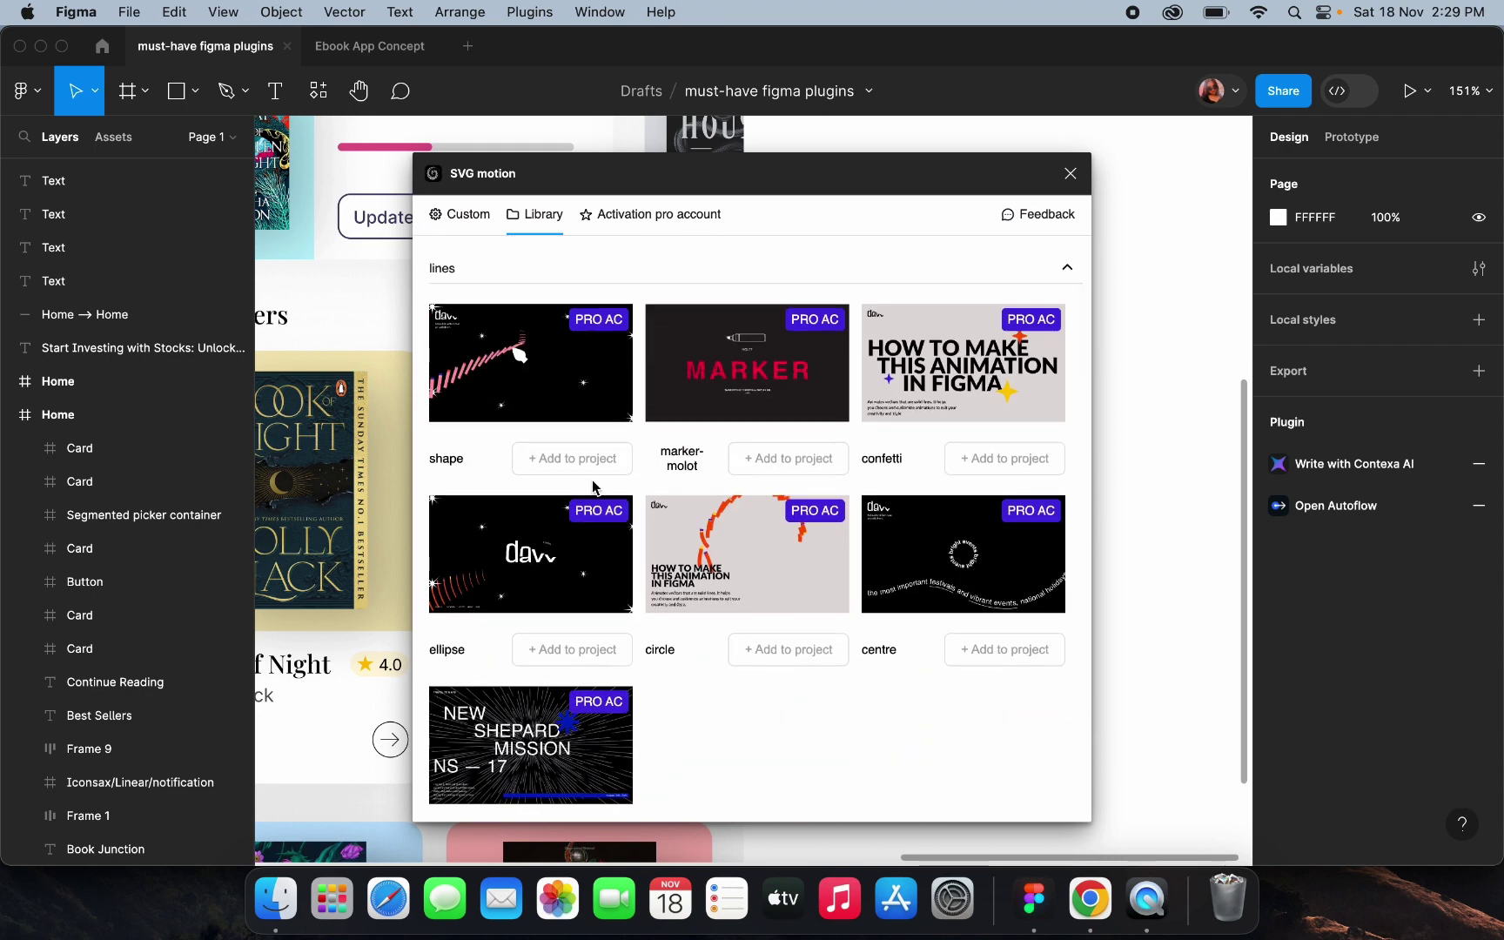
left_click(474, 225)
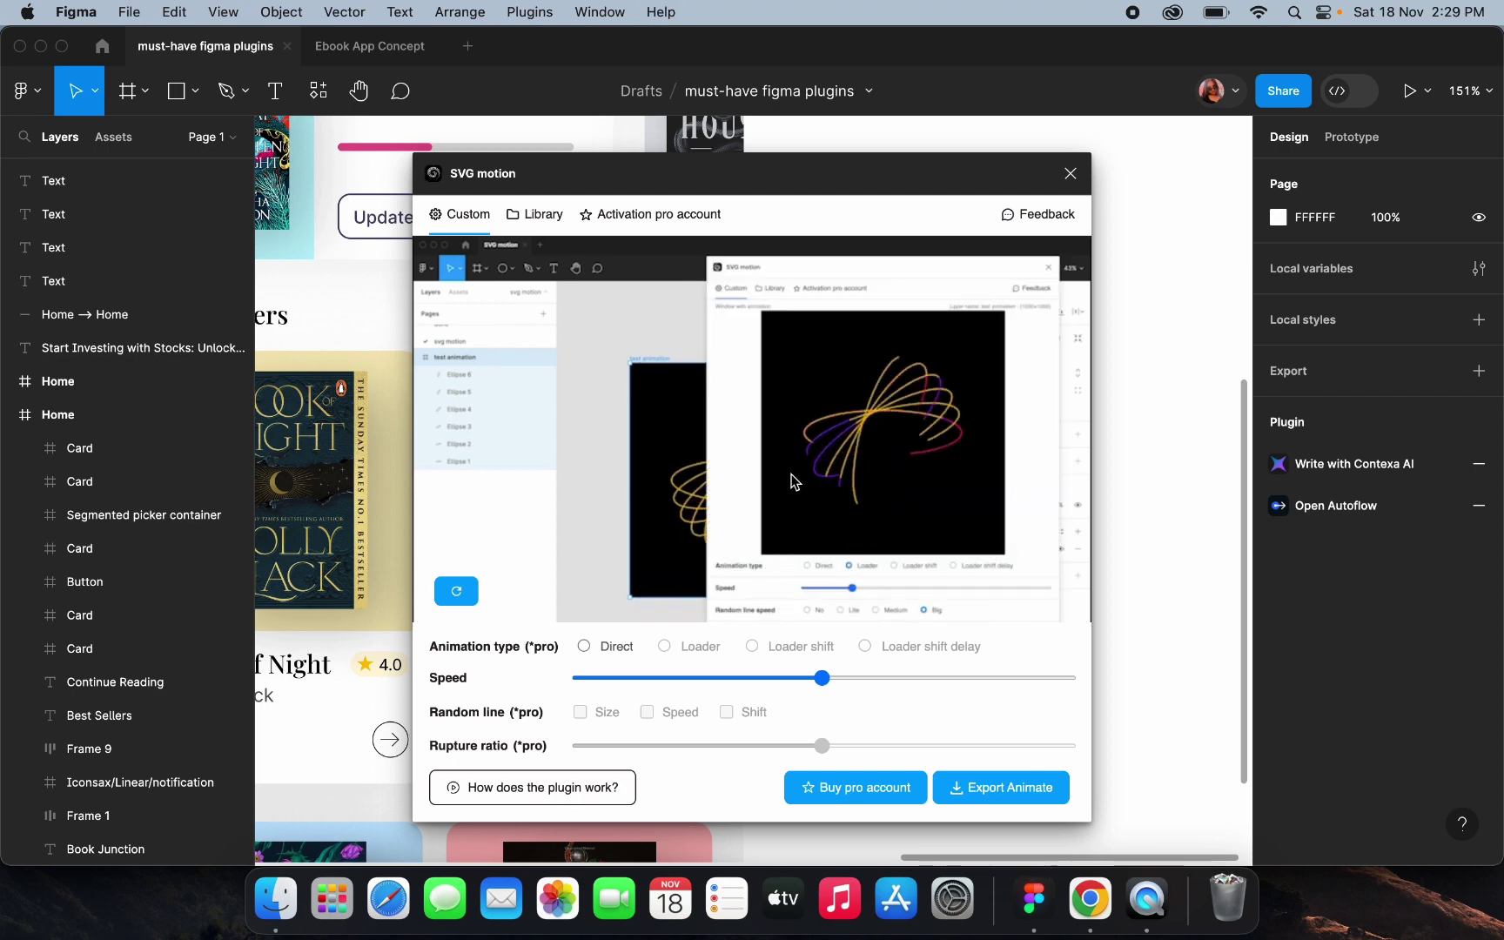
left_click(1070, 174)
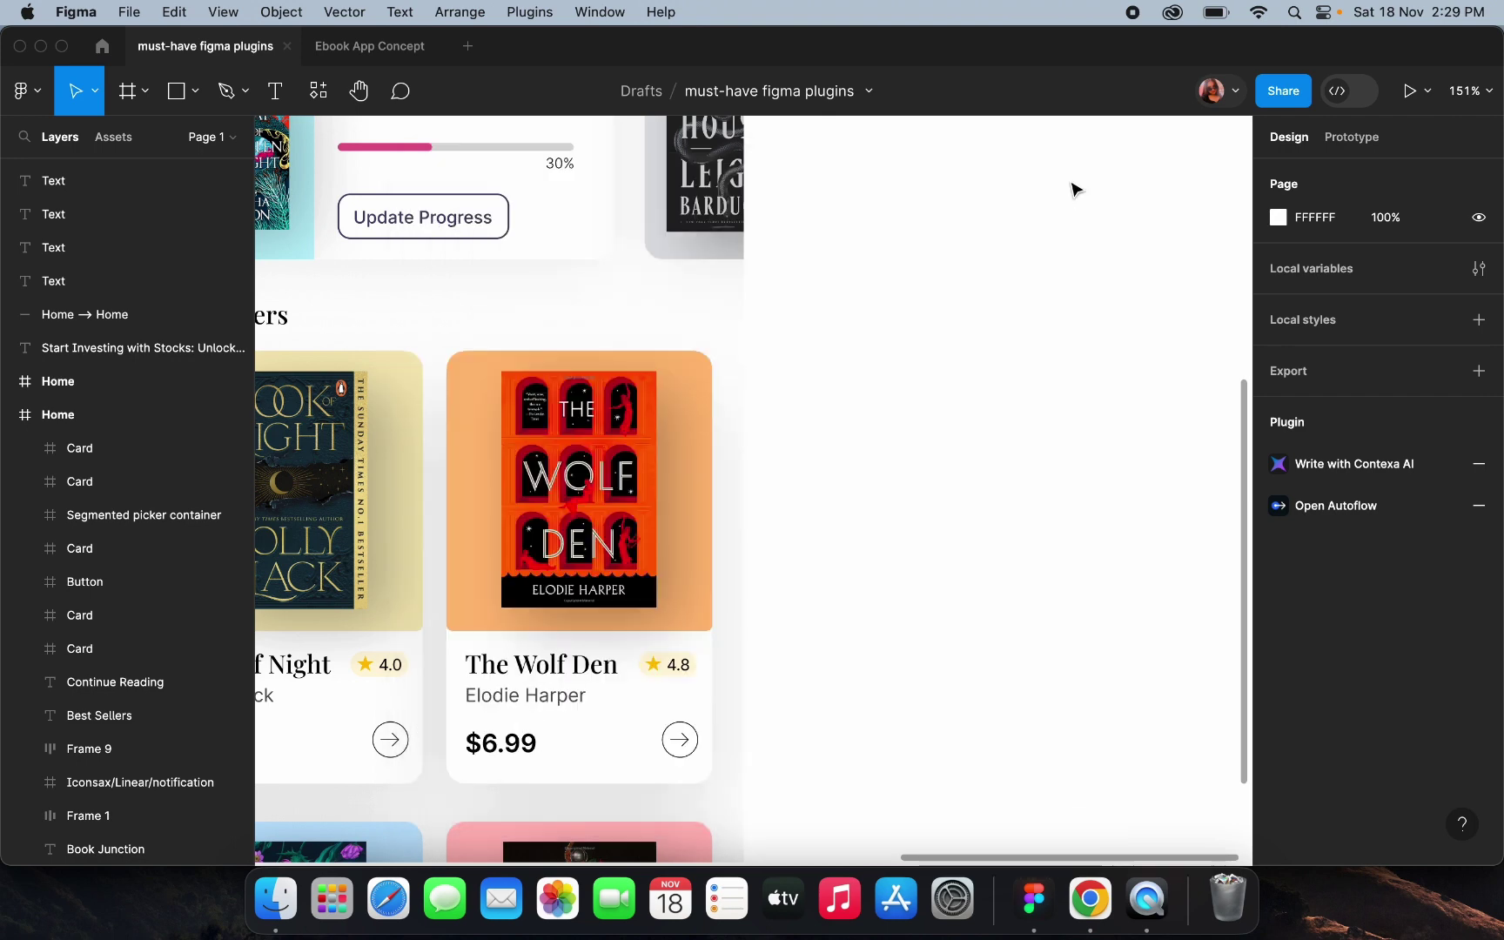
Search the plugins for "color shades" and open the Color Shades plugin
left_click(317, 91)
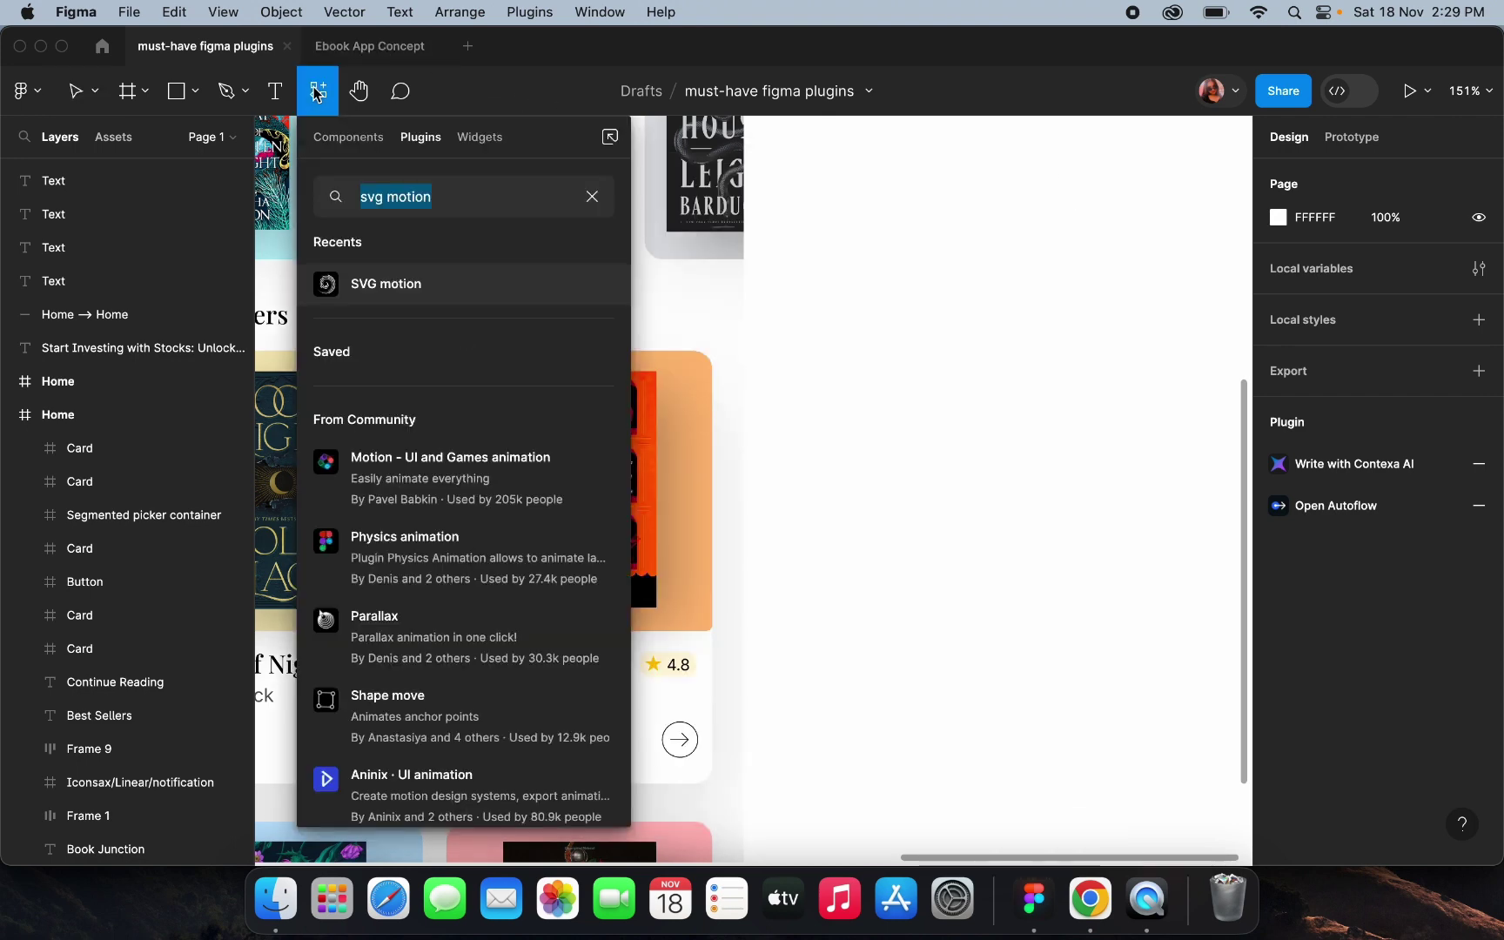
left_click(592, 198)
type("co")
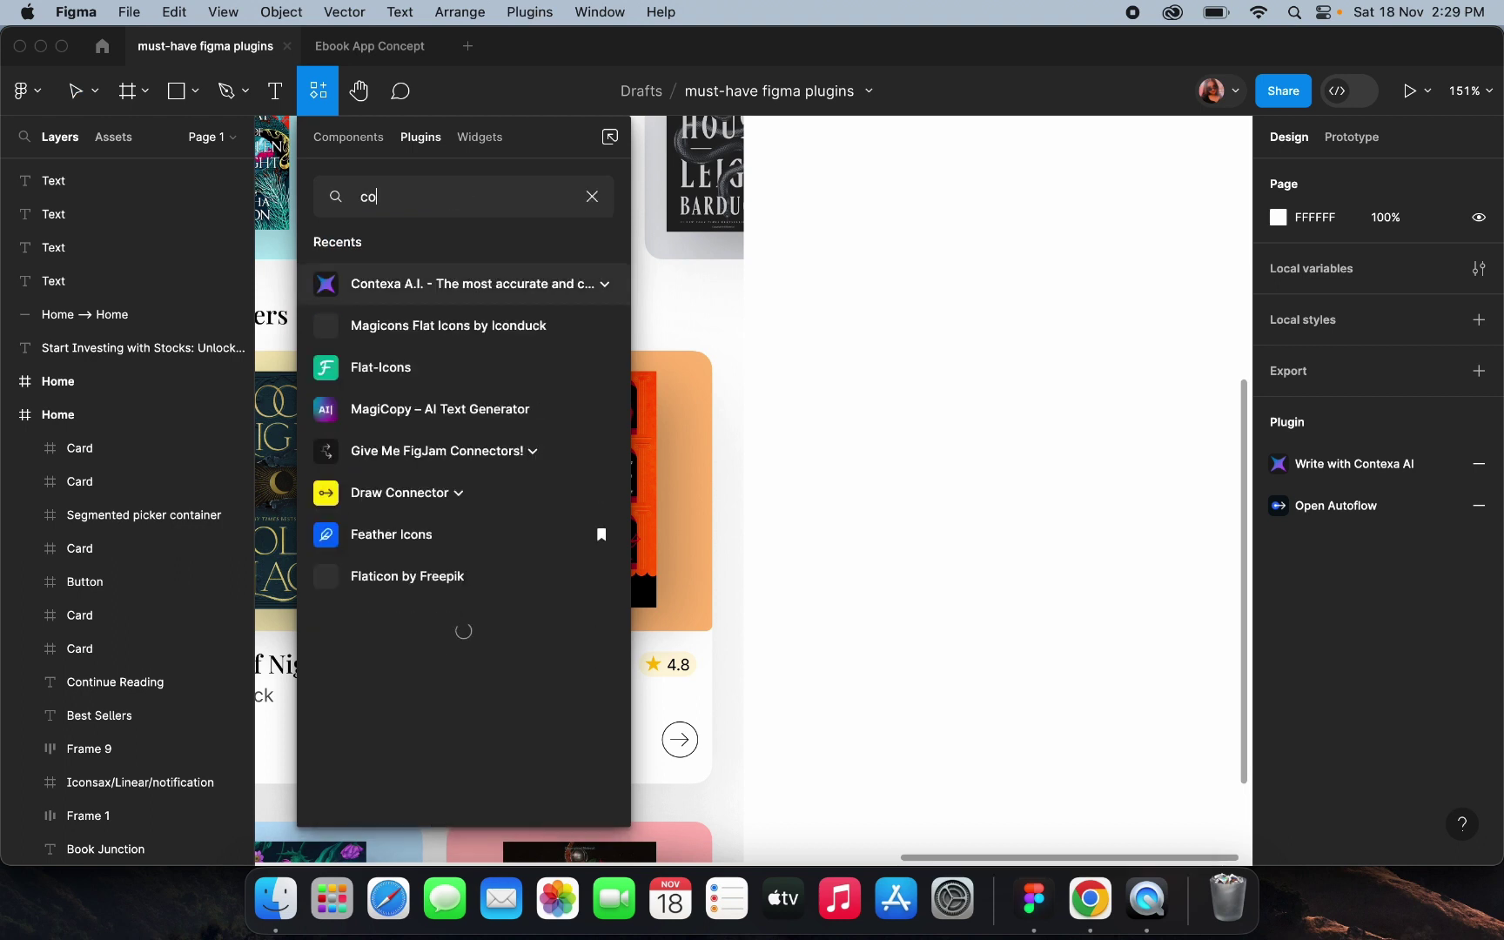
type("lor s")
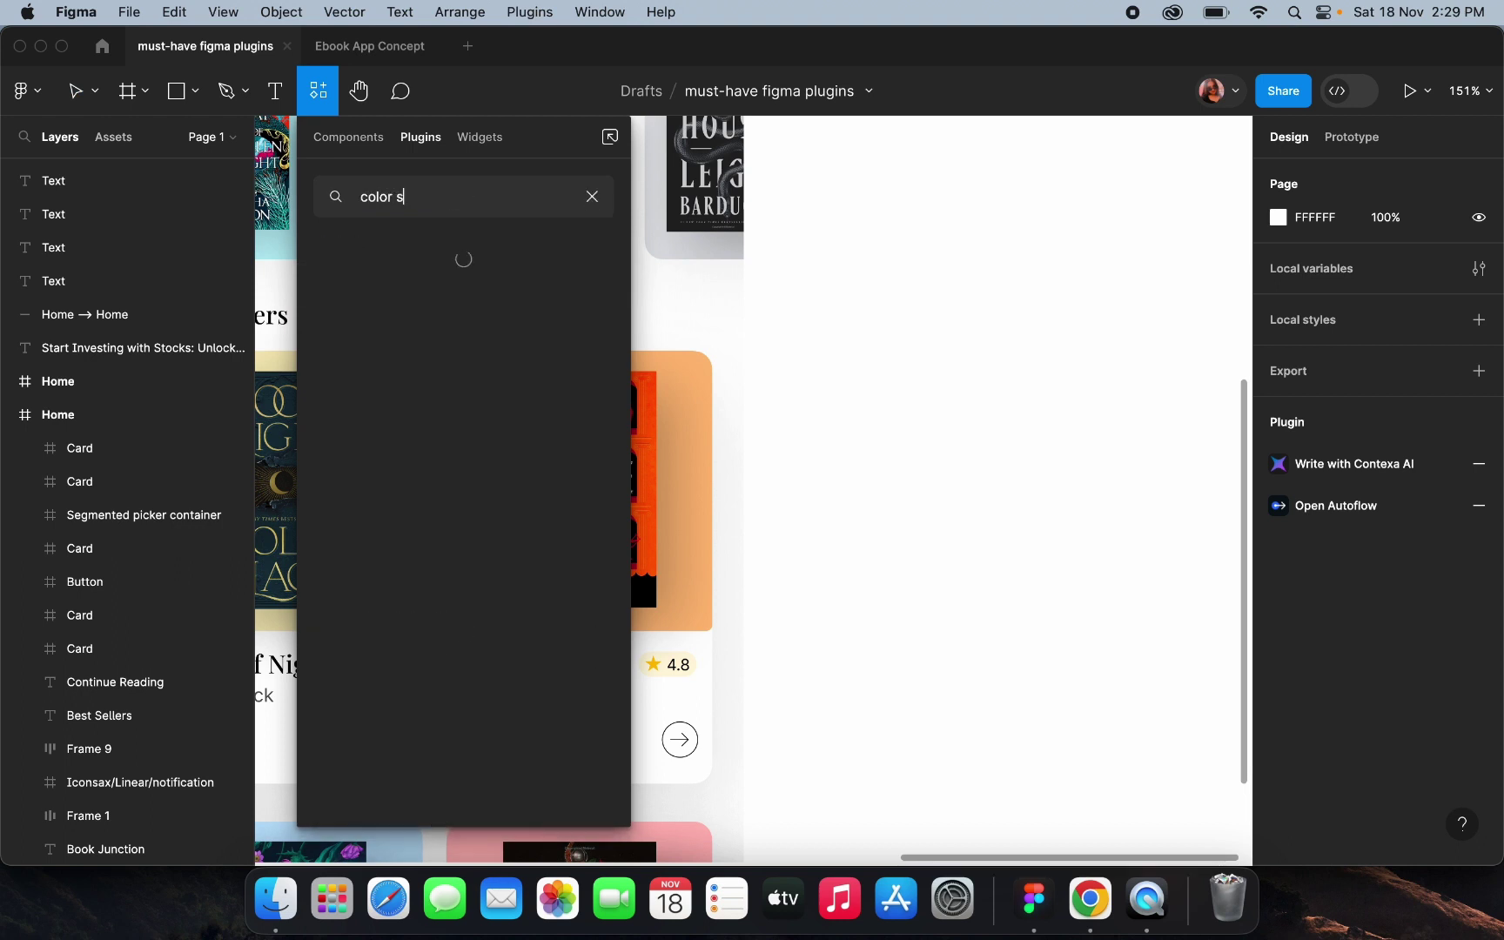
type("hades")
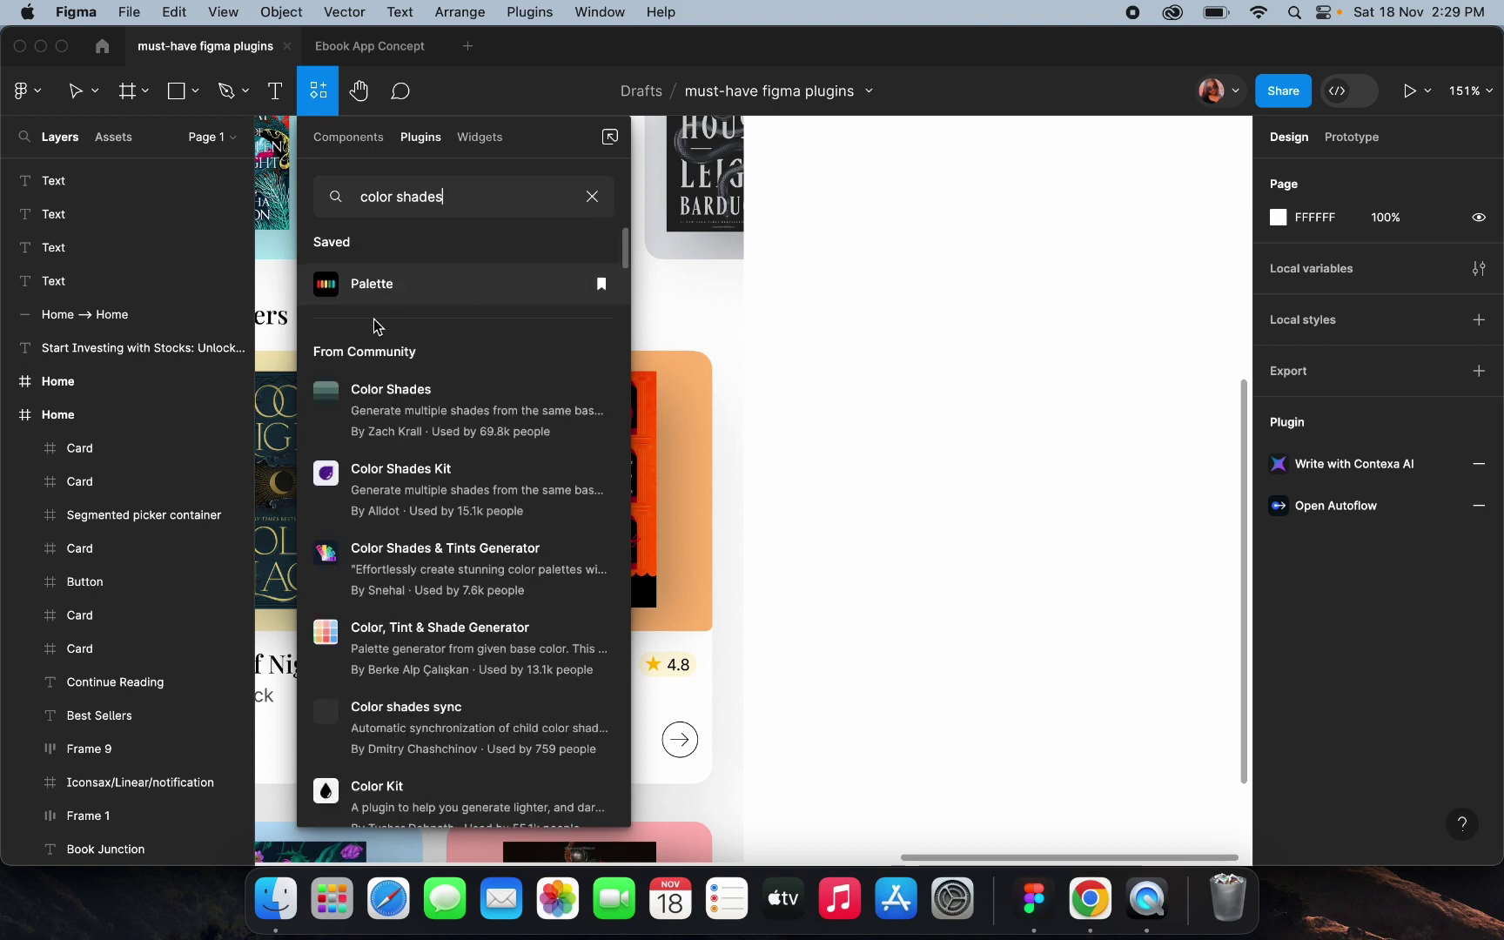
left_click(582, 424)
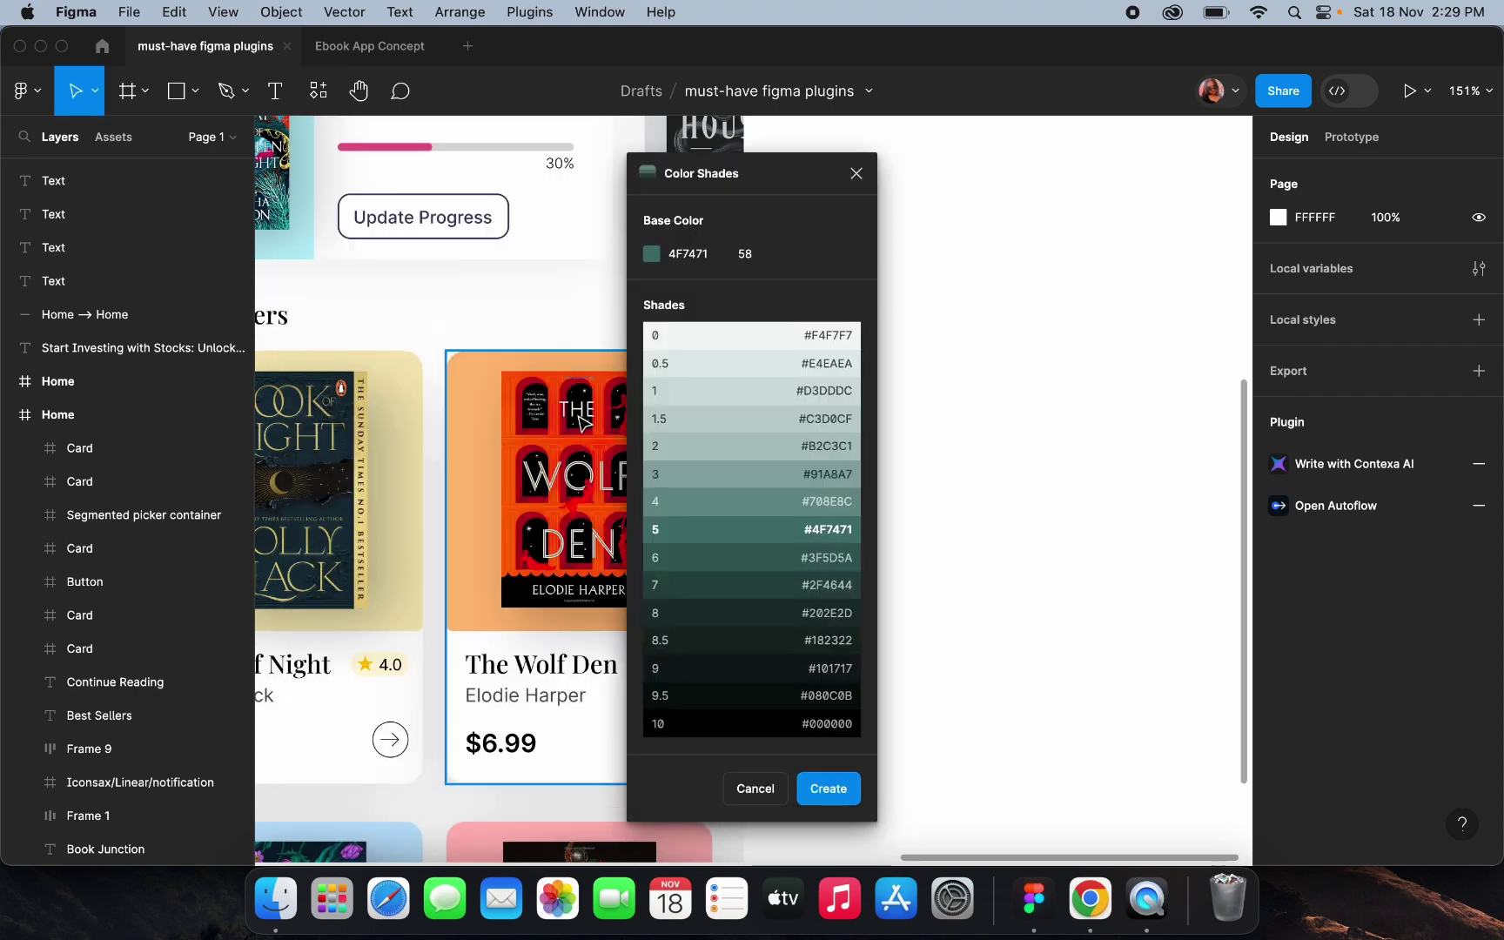
Select the Fantasy category chip in the Home frame and copy its fill color code, 404066
scroll(477, 442, "down", 5)
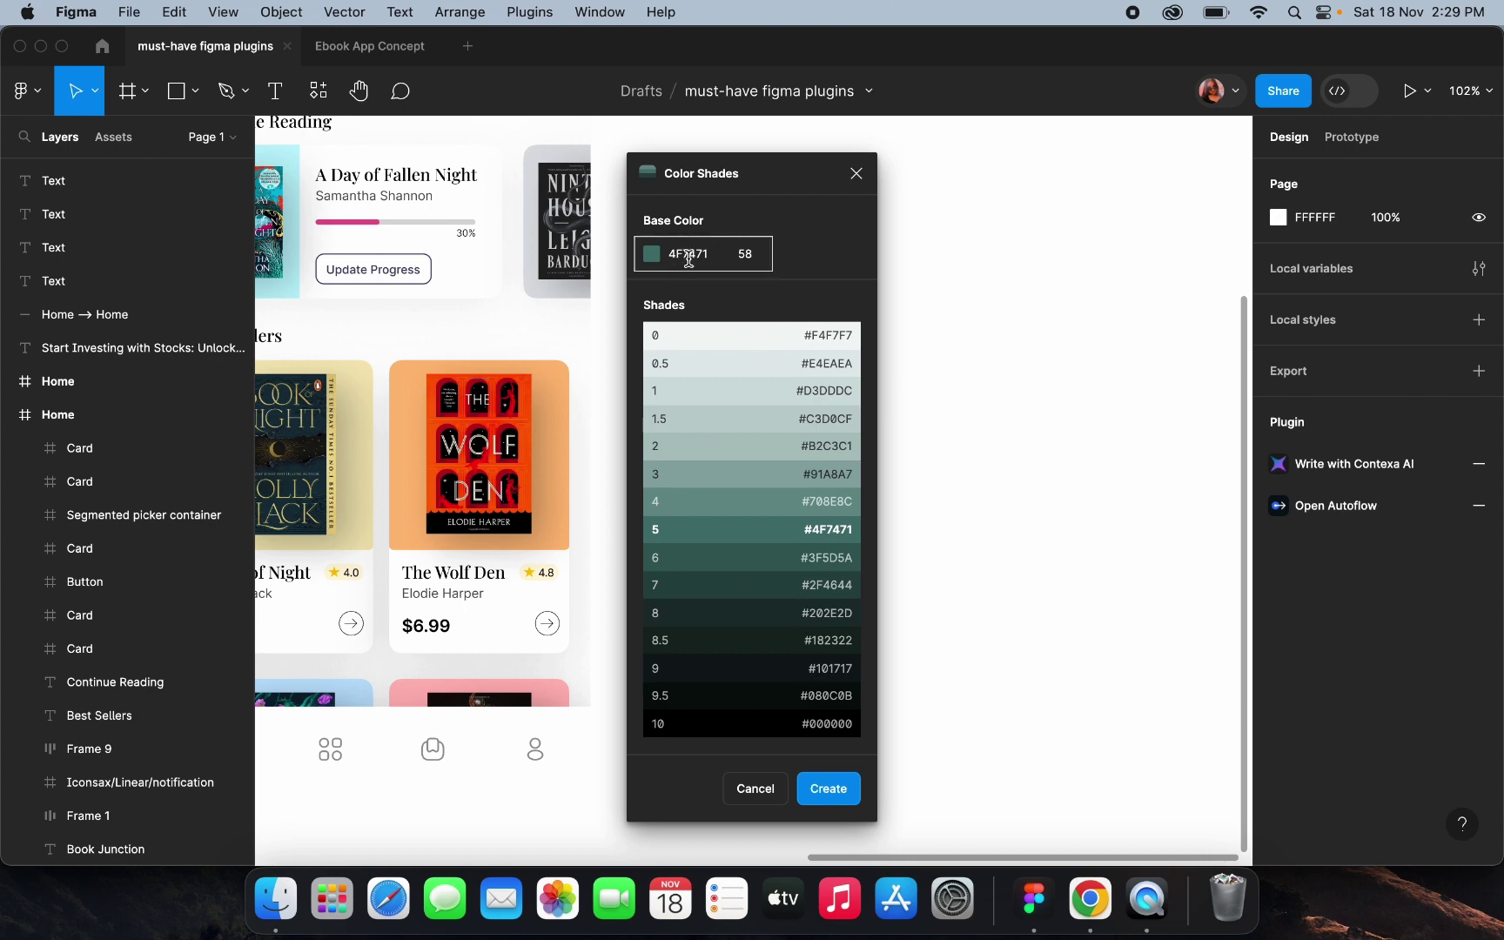
scroll(490, 302, "left", 3)
scroll(490, 302, "up", 2)
scroll(490, 302, "up", 3)
scroll(490, 302, "right", 2)
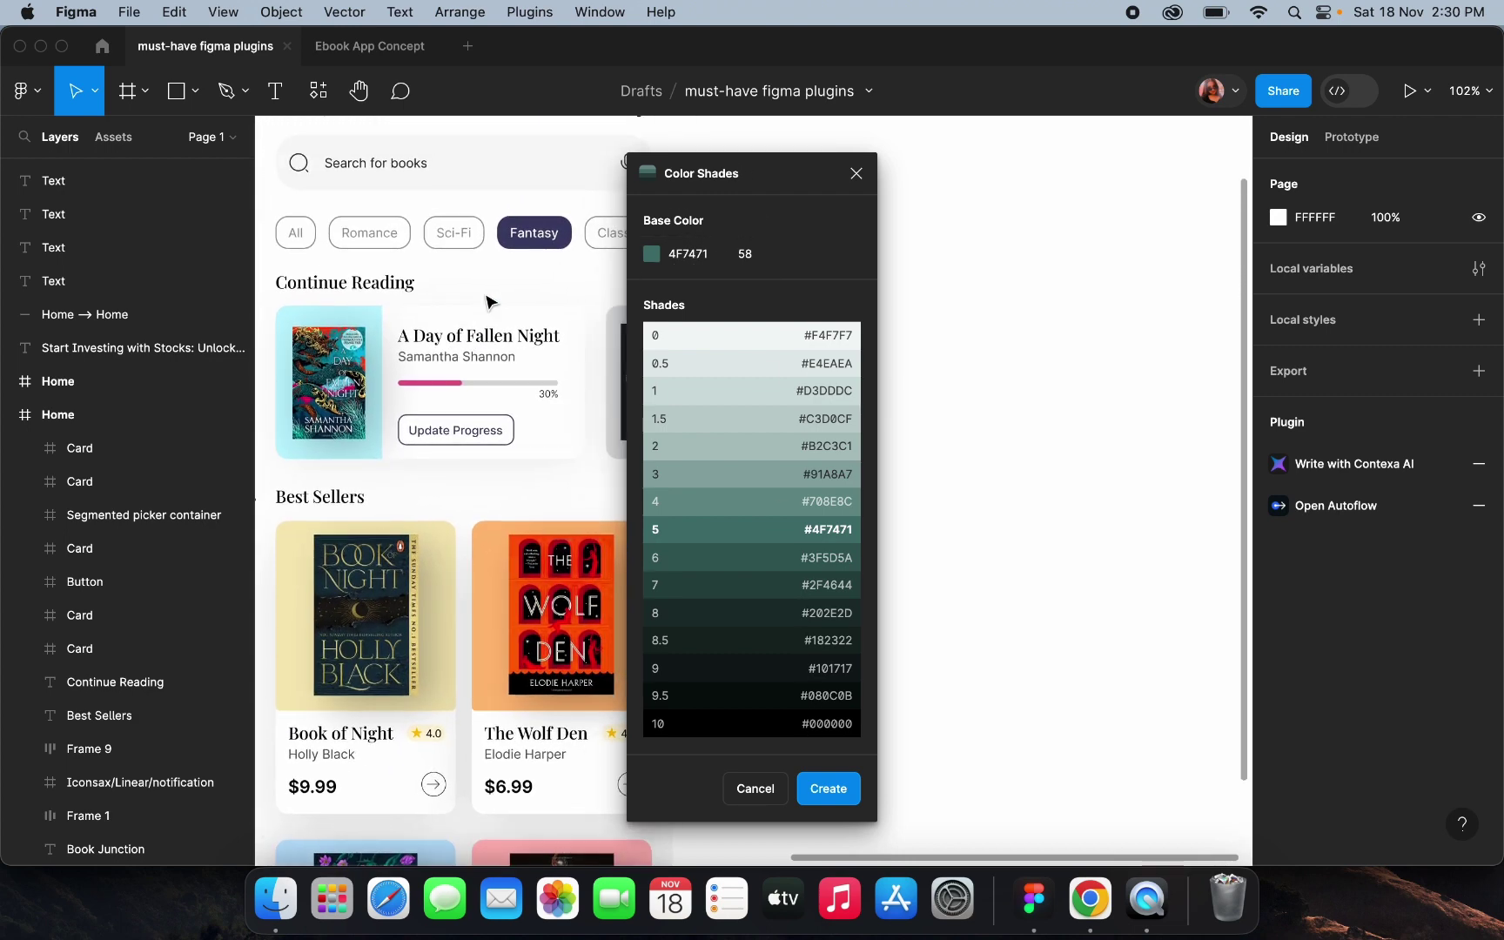
double_click(541, 270)
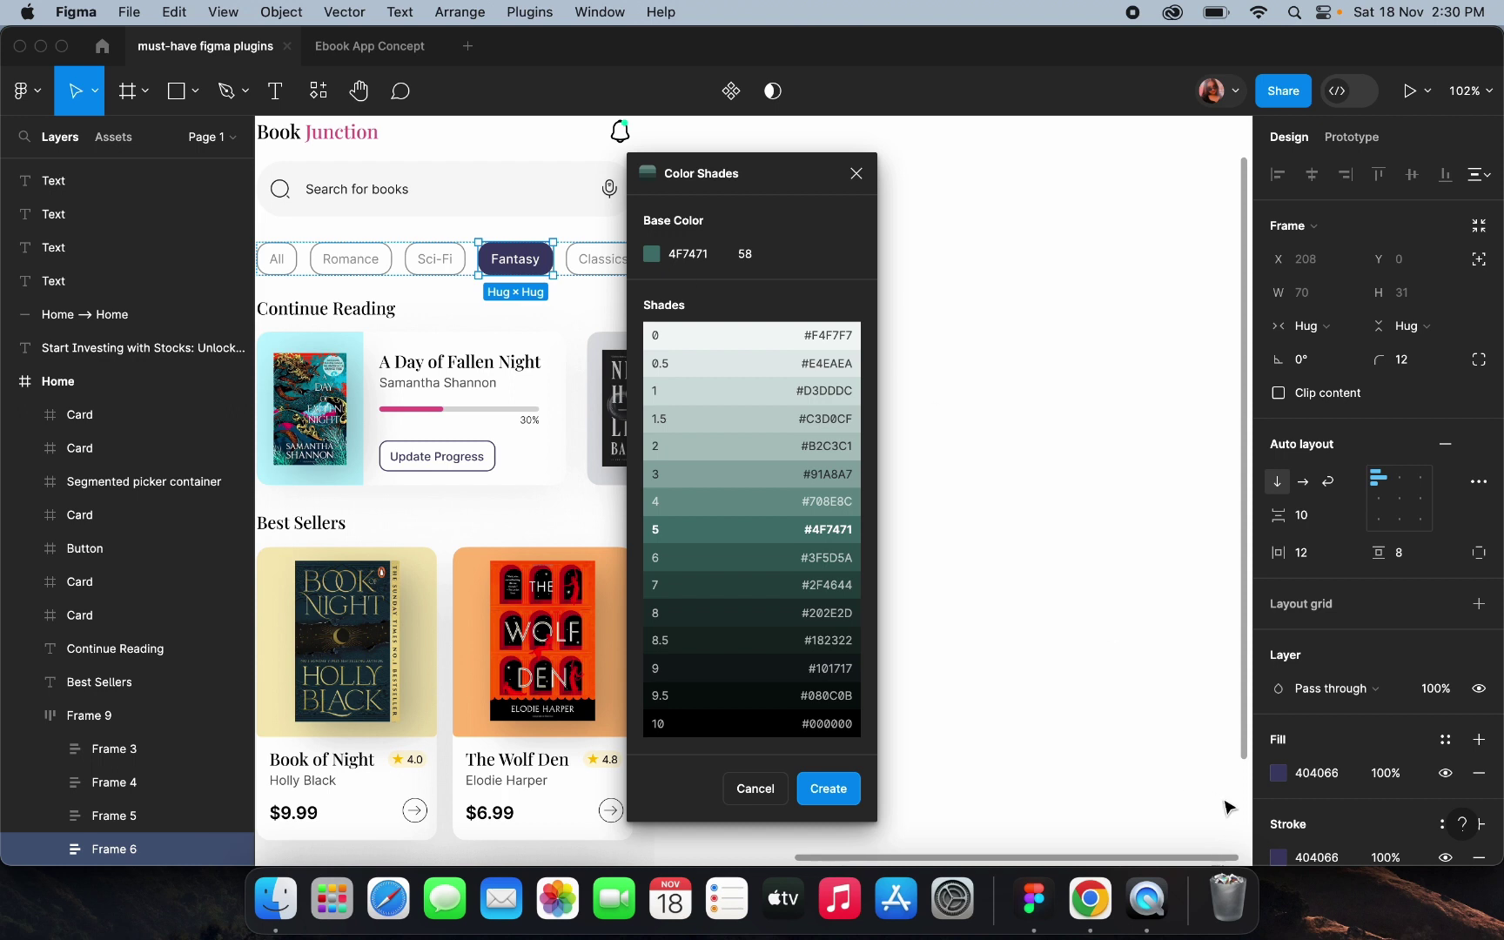
left_click(1310, 782)
key("super+c")
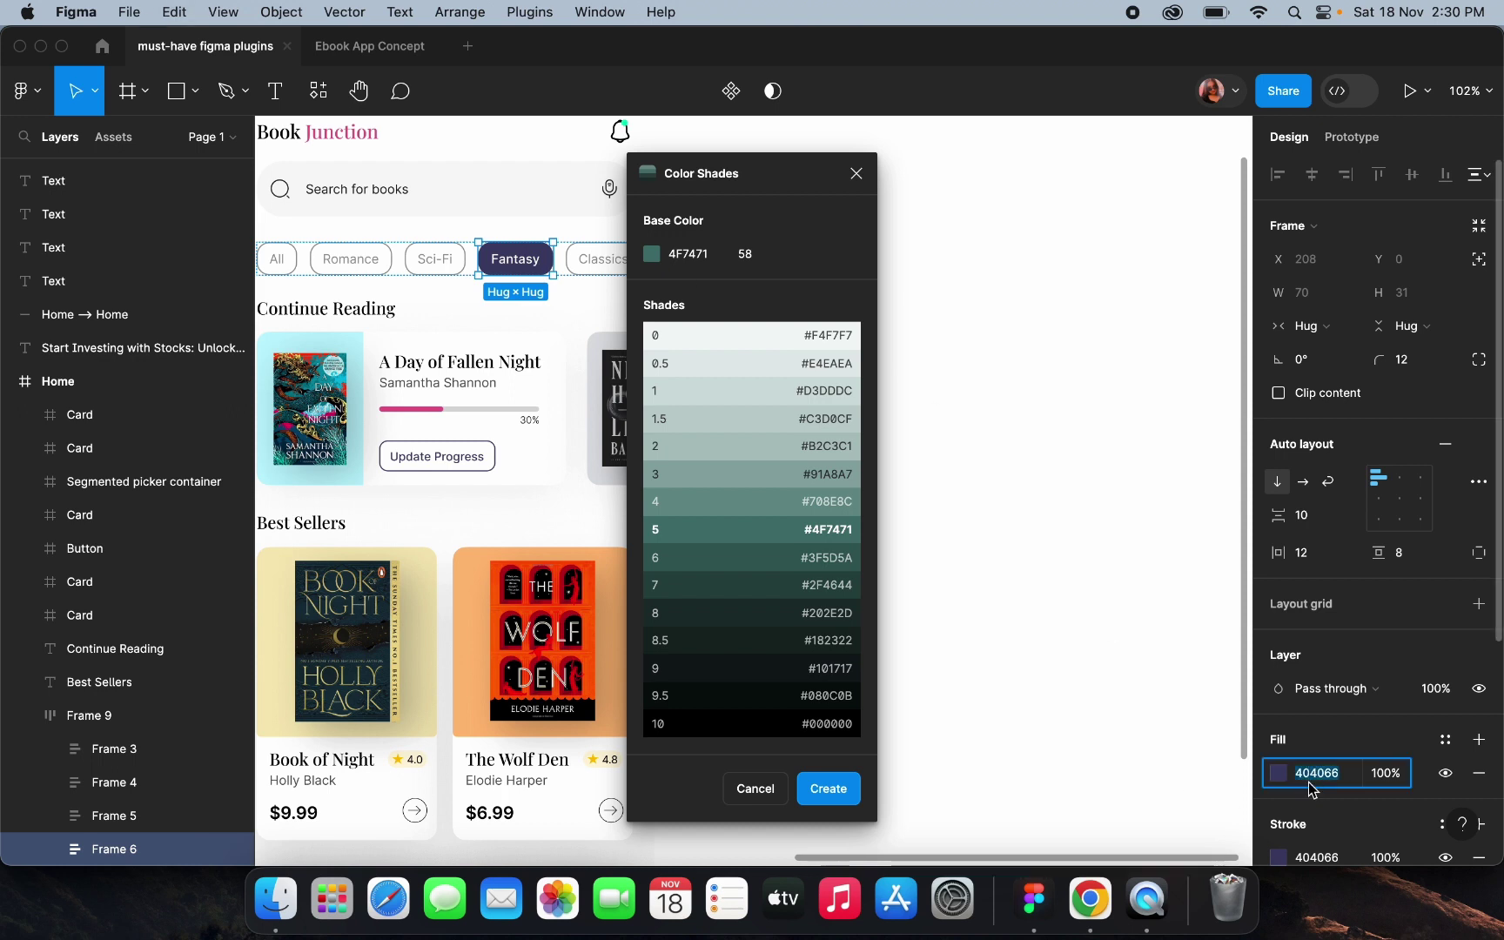
Set the Color Shades base color to the copied 404066 to preview its shades, and close the plugin without creating them
left_click(679, 252)
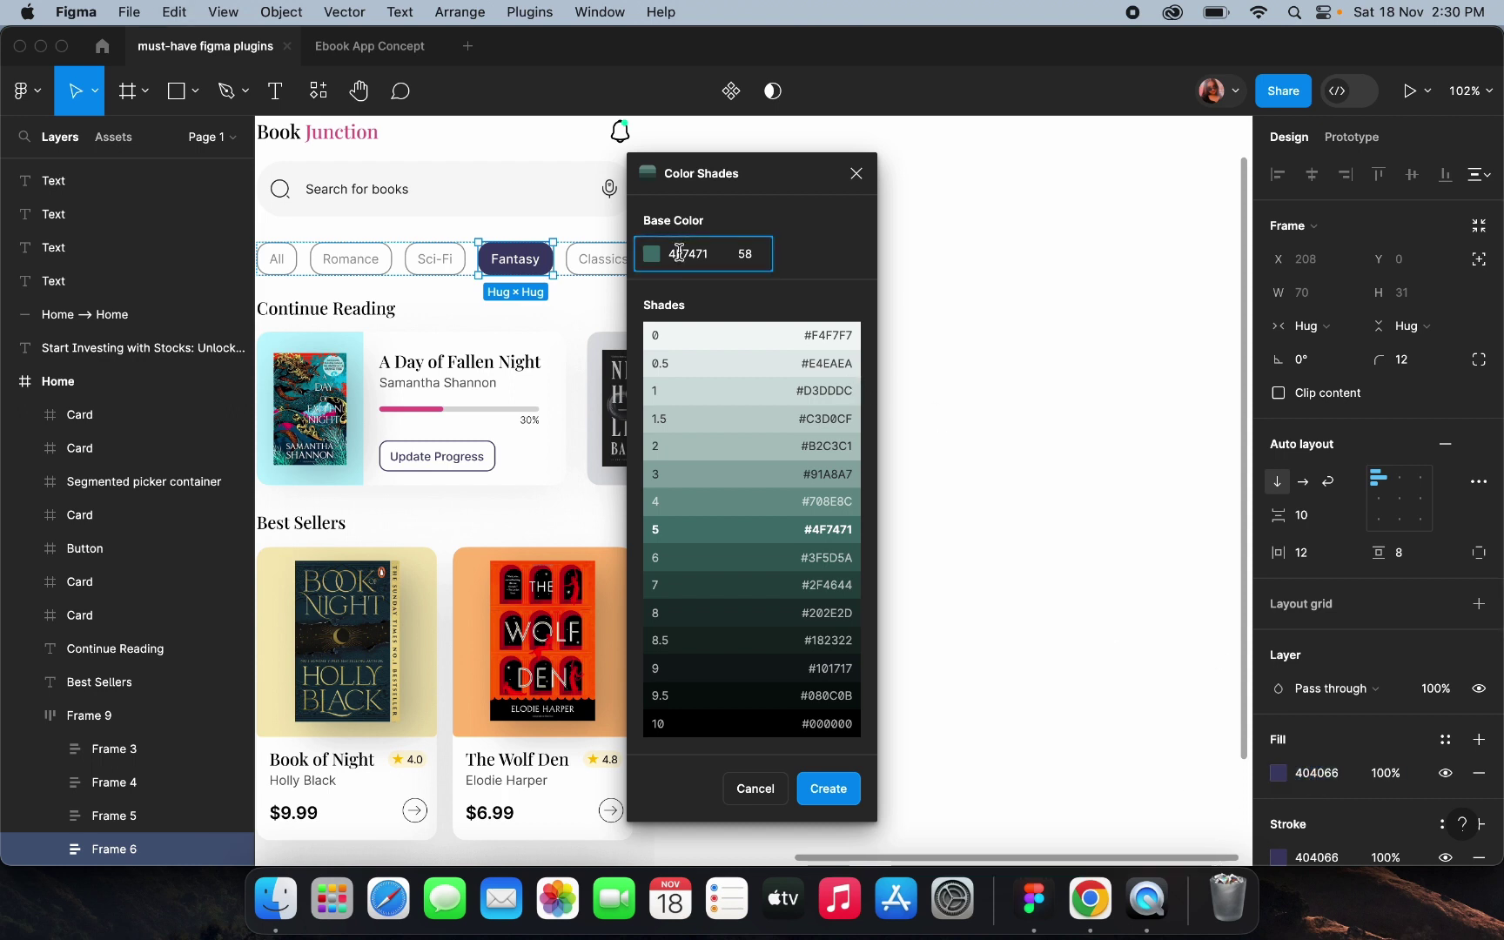
double_click(689, 251)
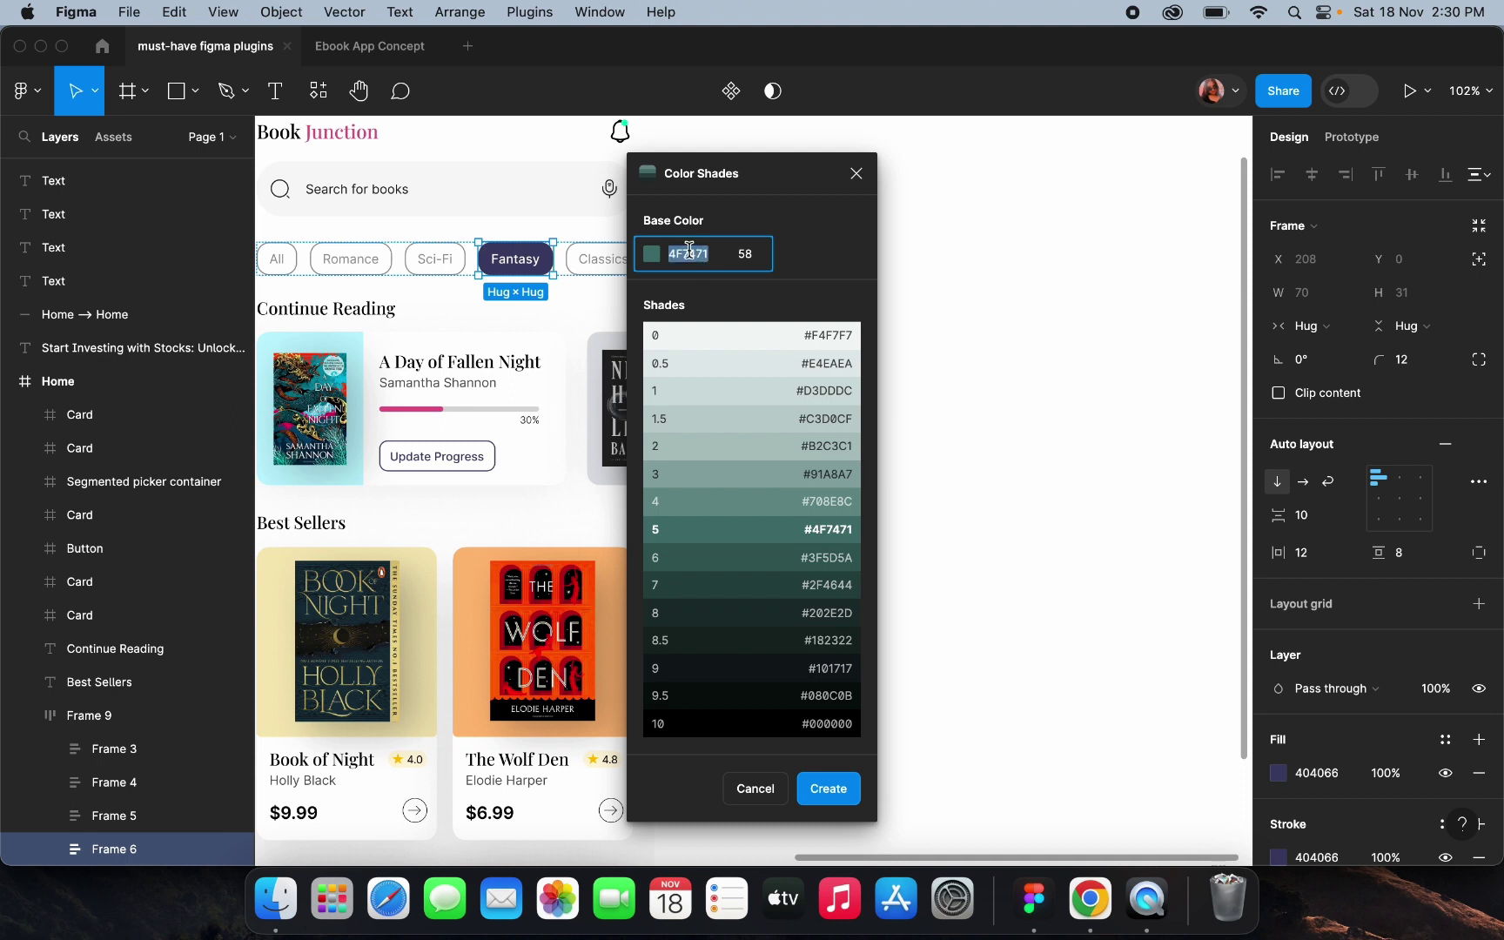
key("super+v")
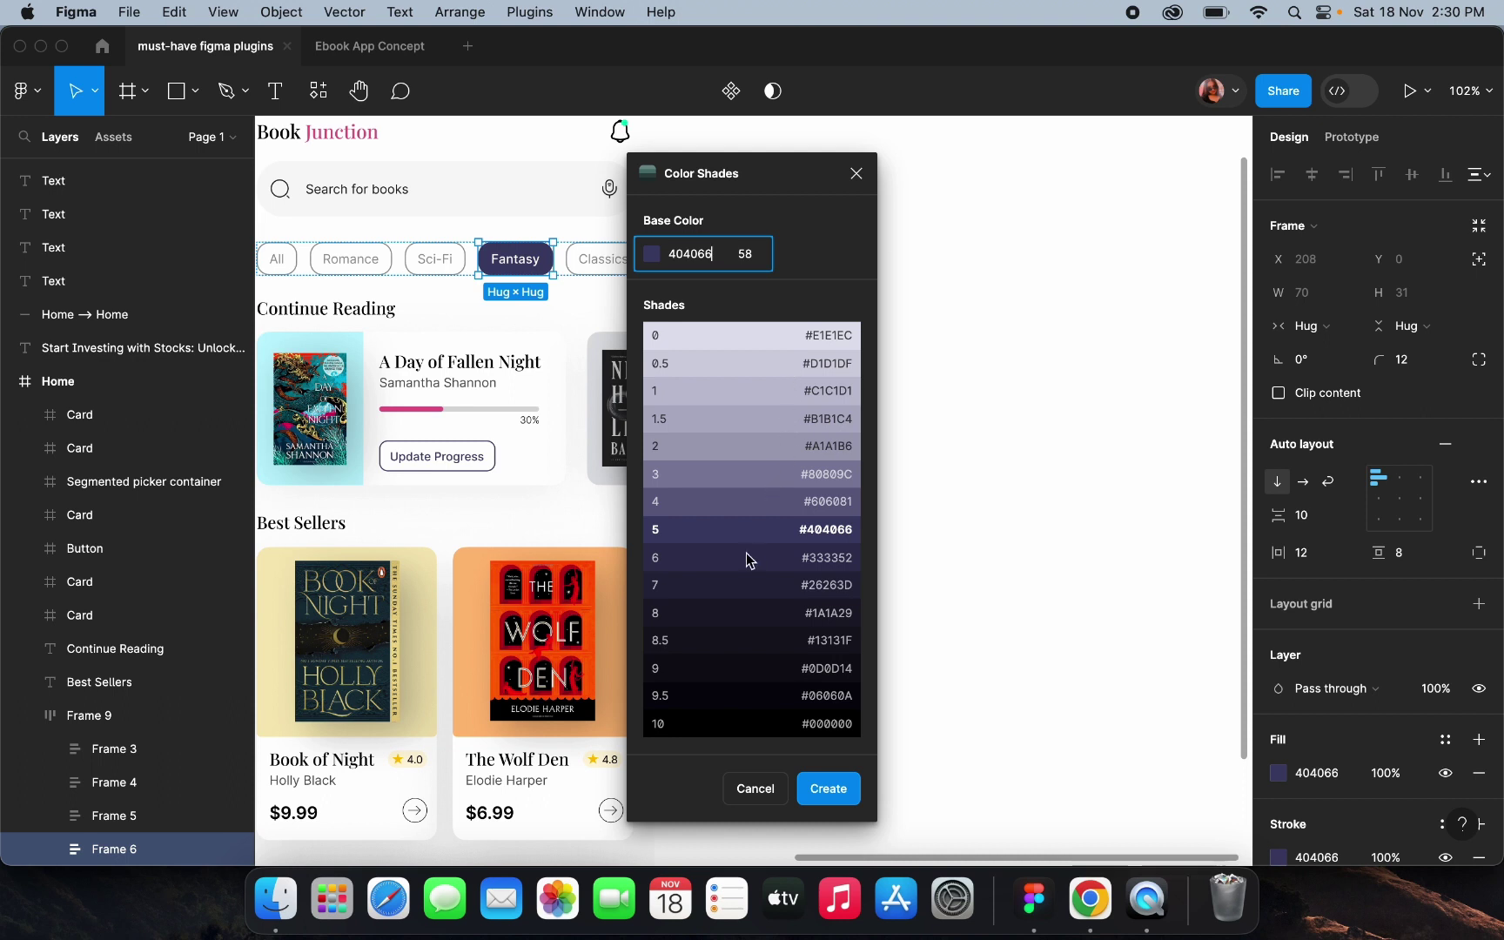
left_click(1083, 527)
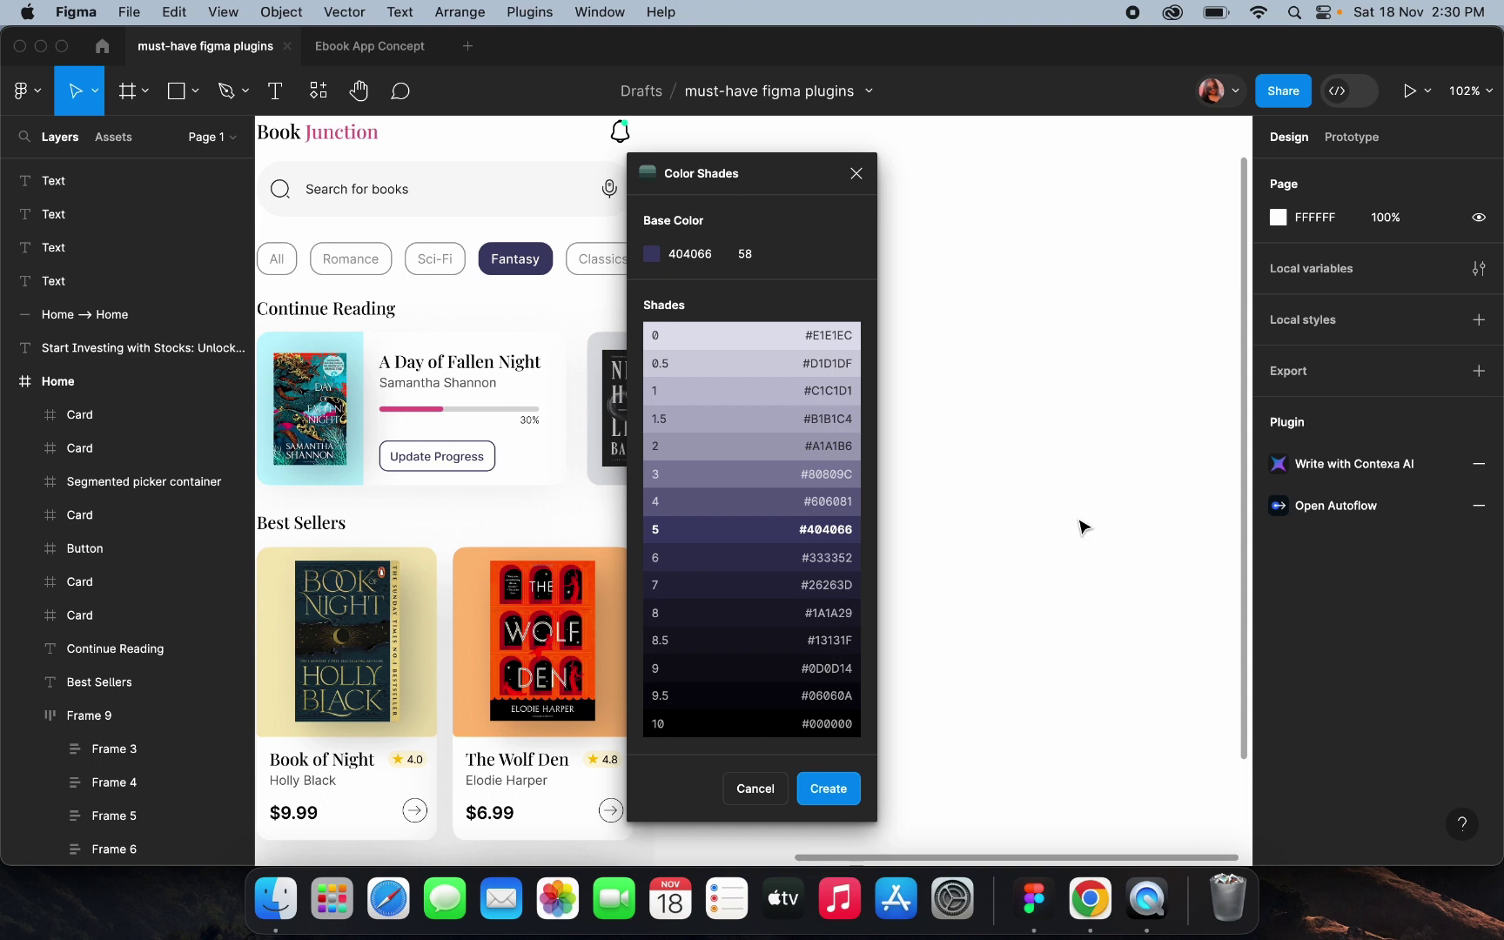
left_click(857, 173)
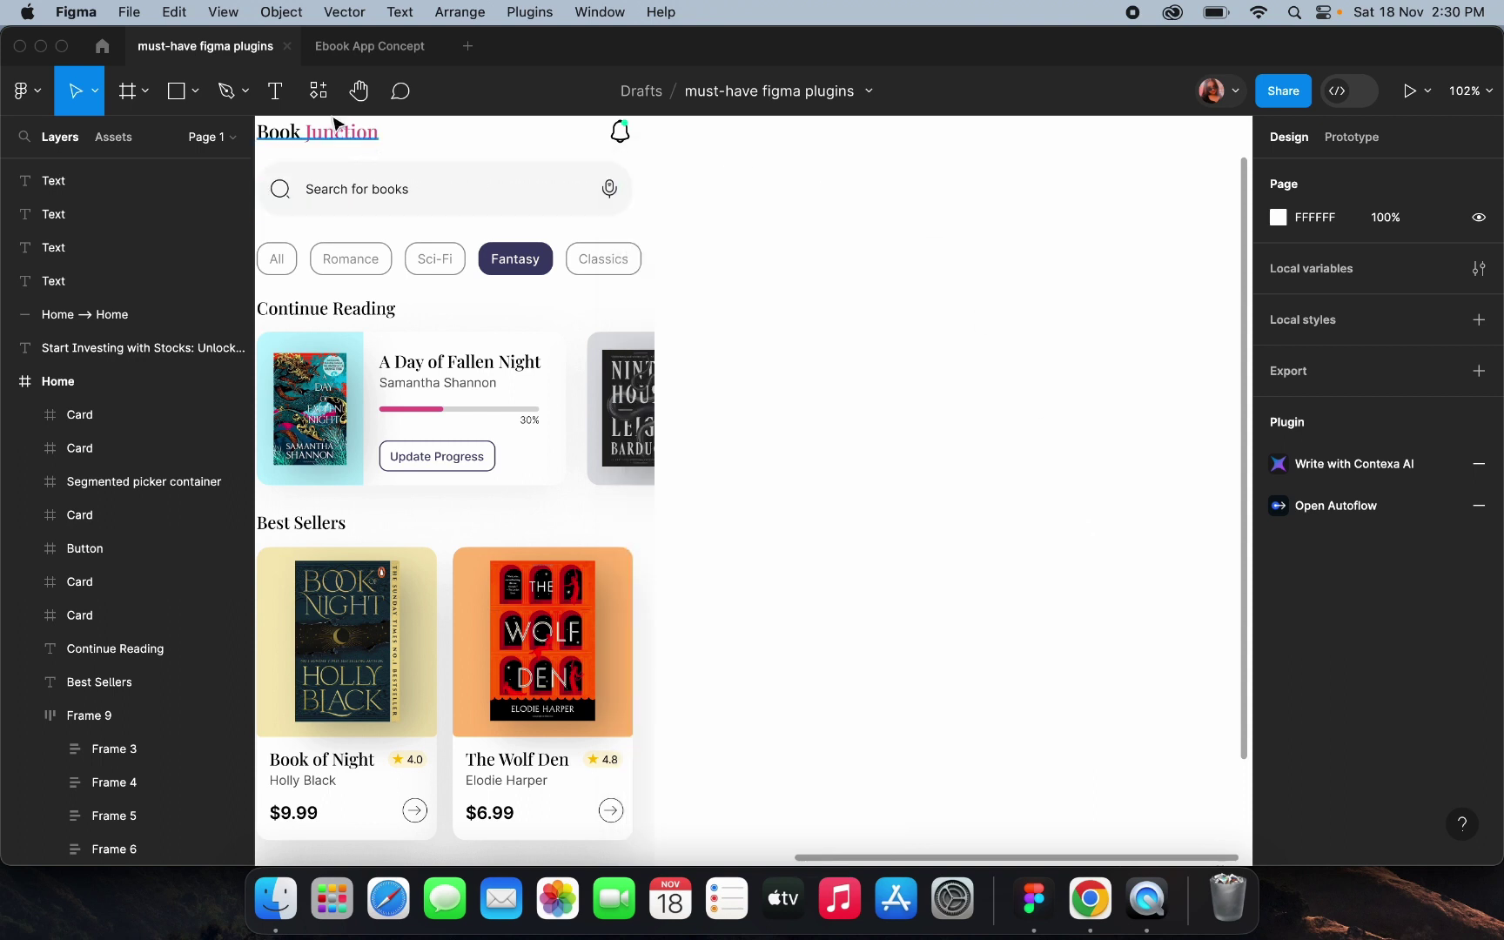
Search the plugins for "remove bg" and look at the Remove BG plugin's entry and its options
left_click(318, 92)
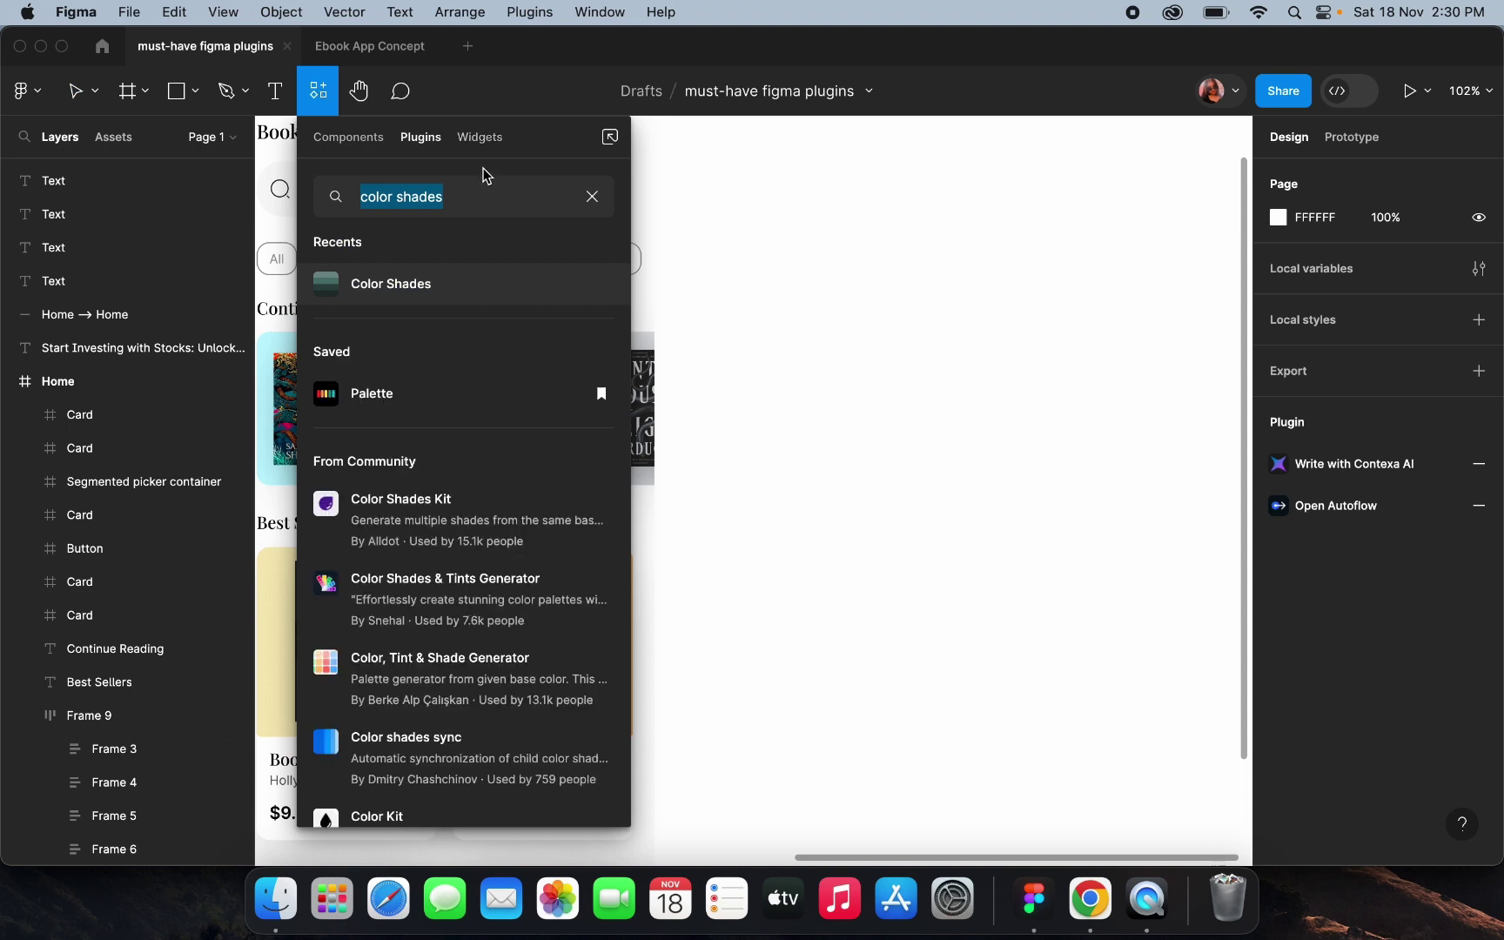
type("rem")
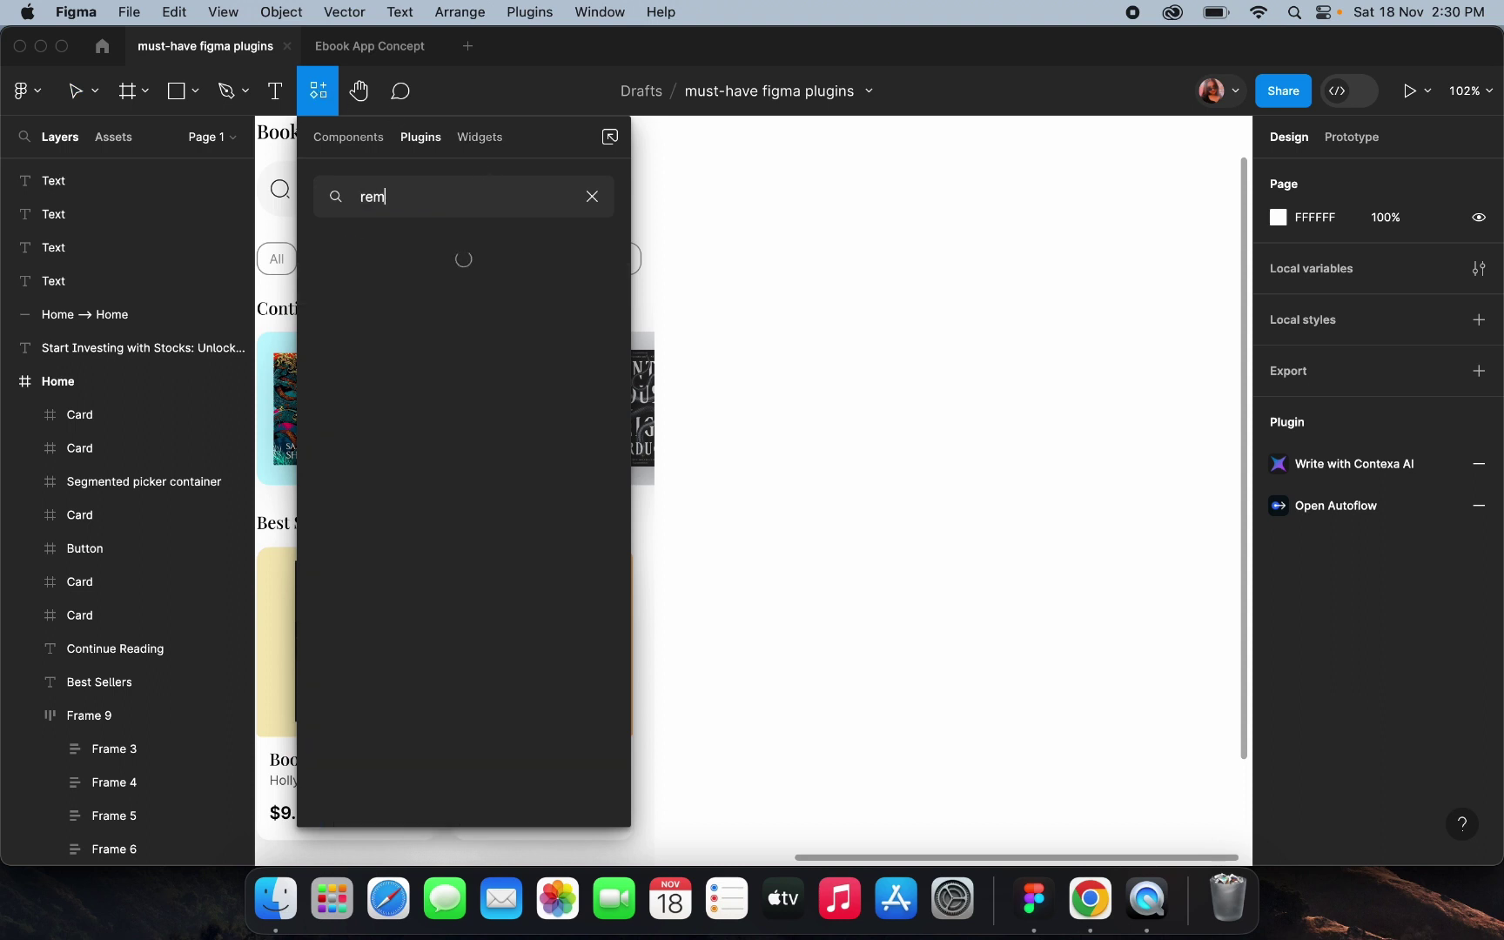
type("ove bg")
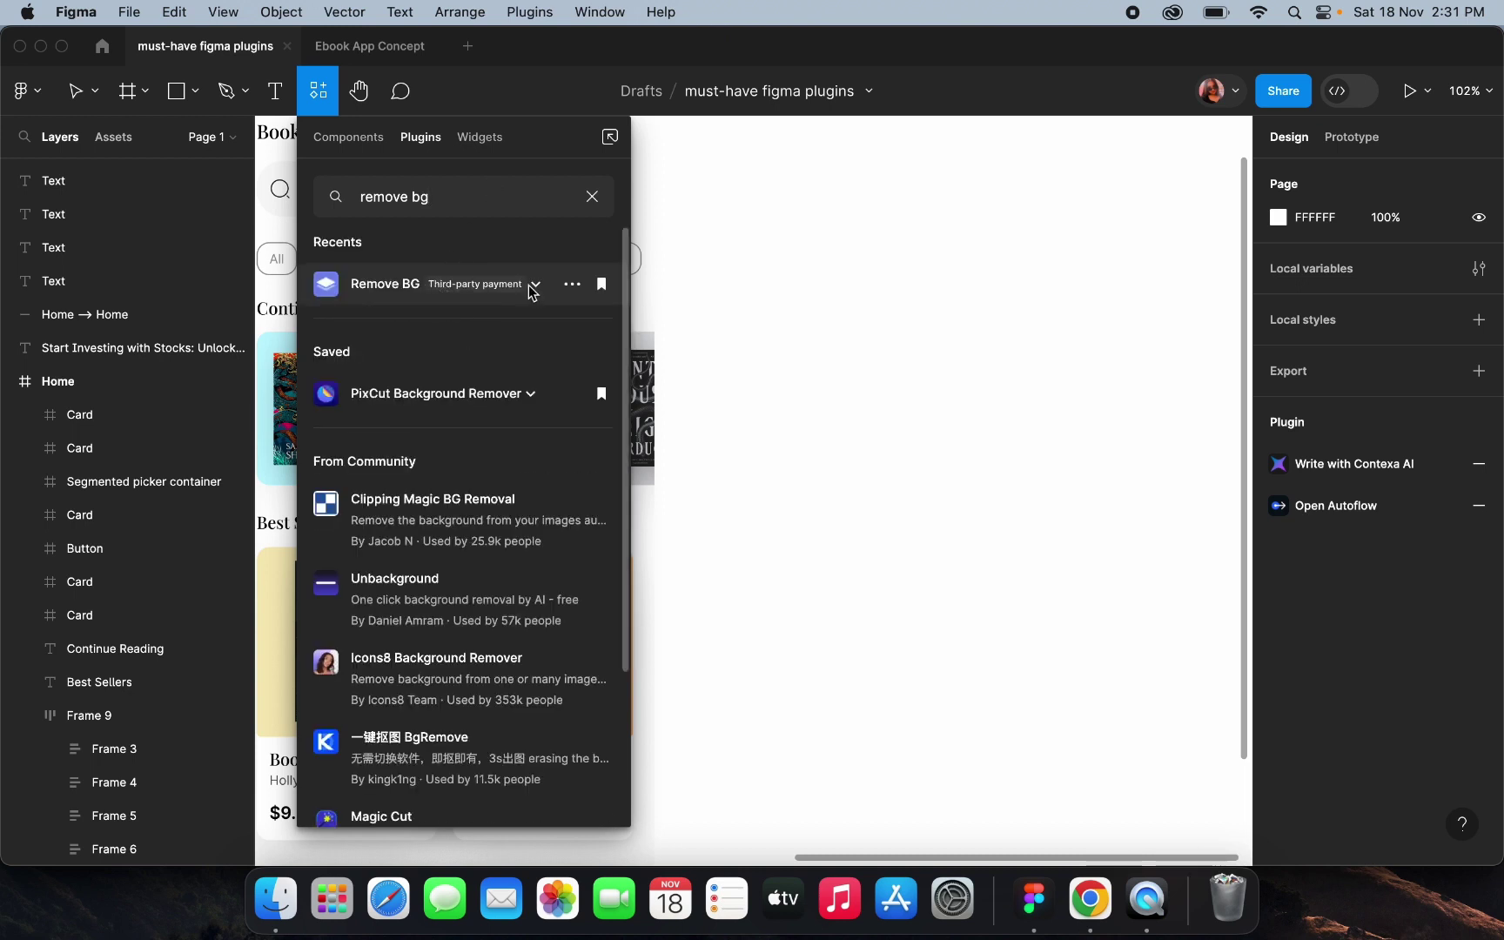
left_click(532, 285)
left_click(523, 333)
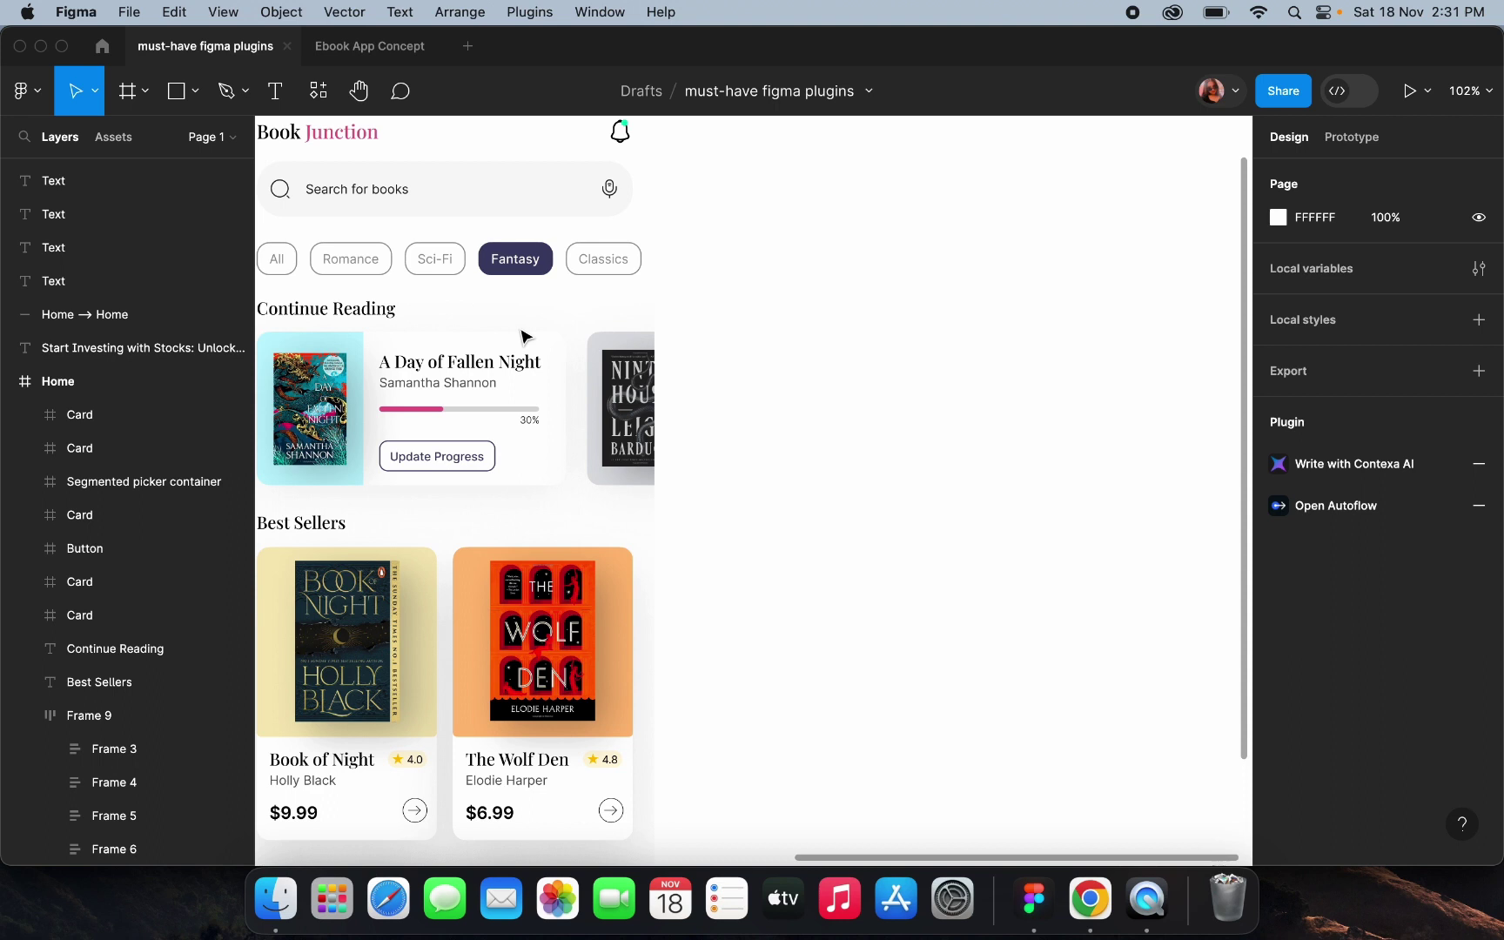
left_click(318, 91)
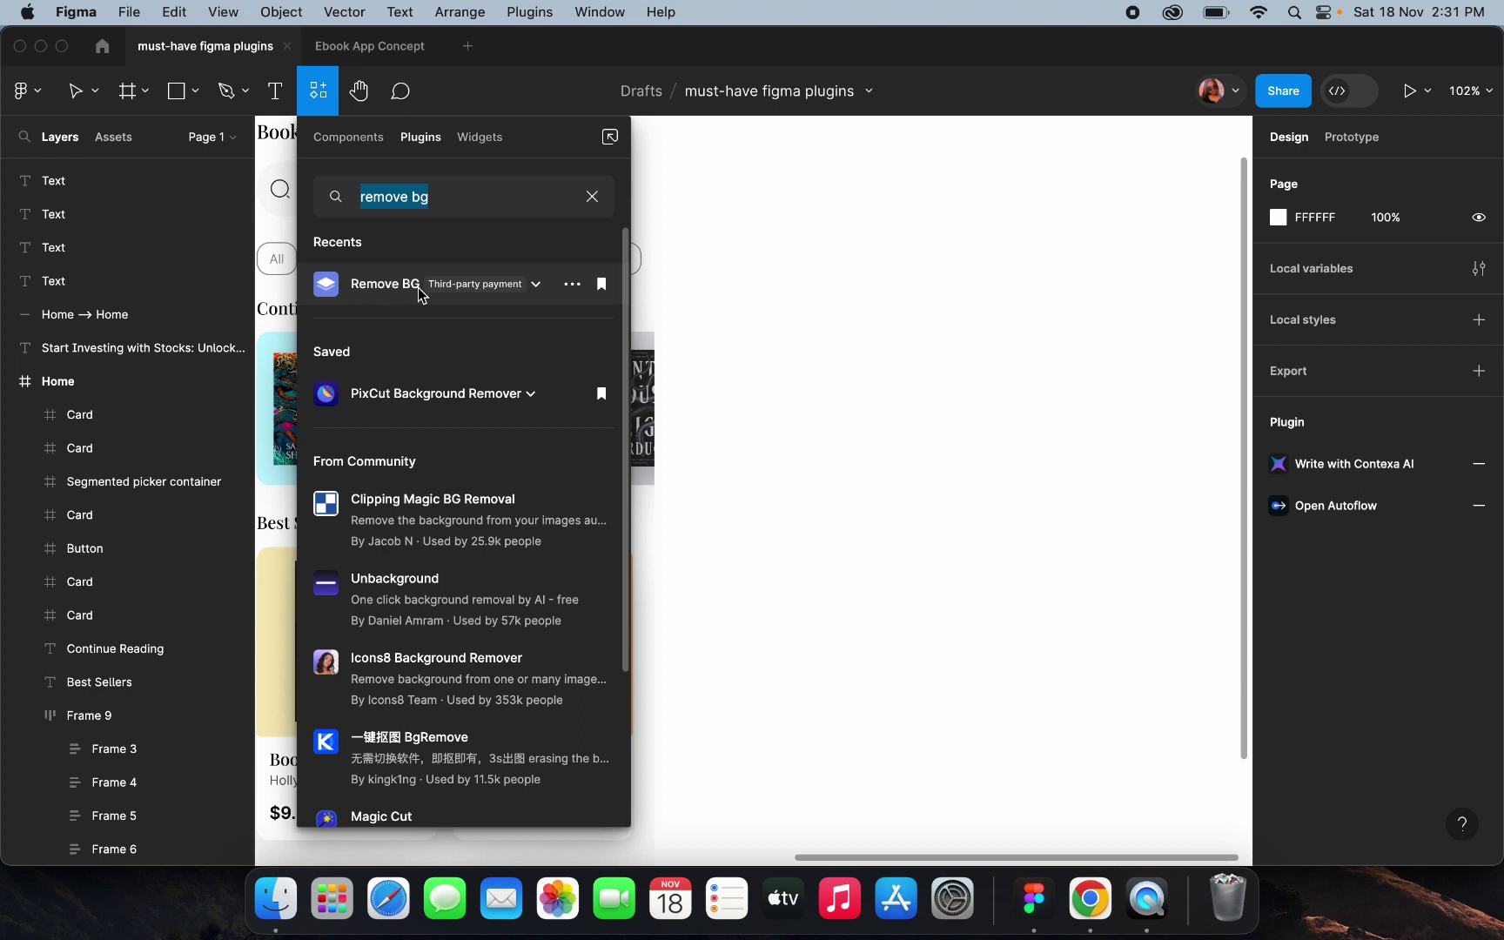
left_click(860, 335)
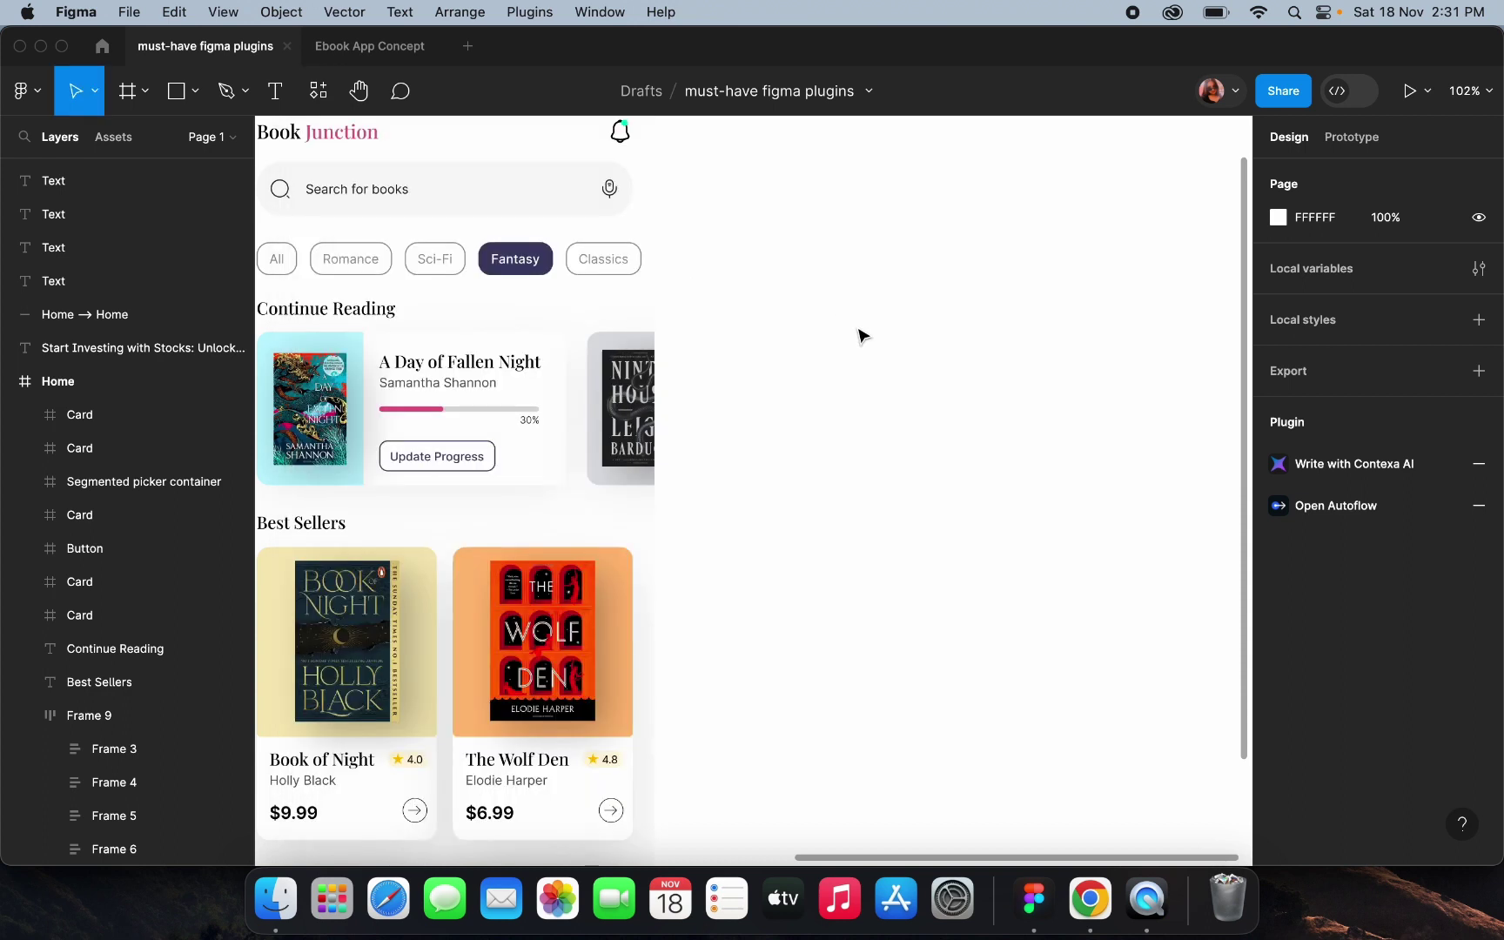